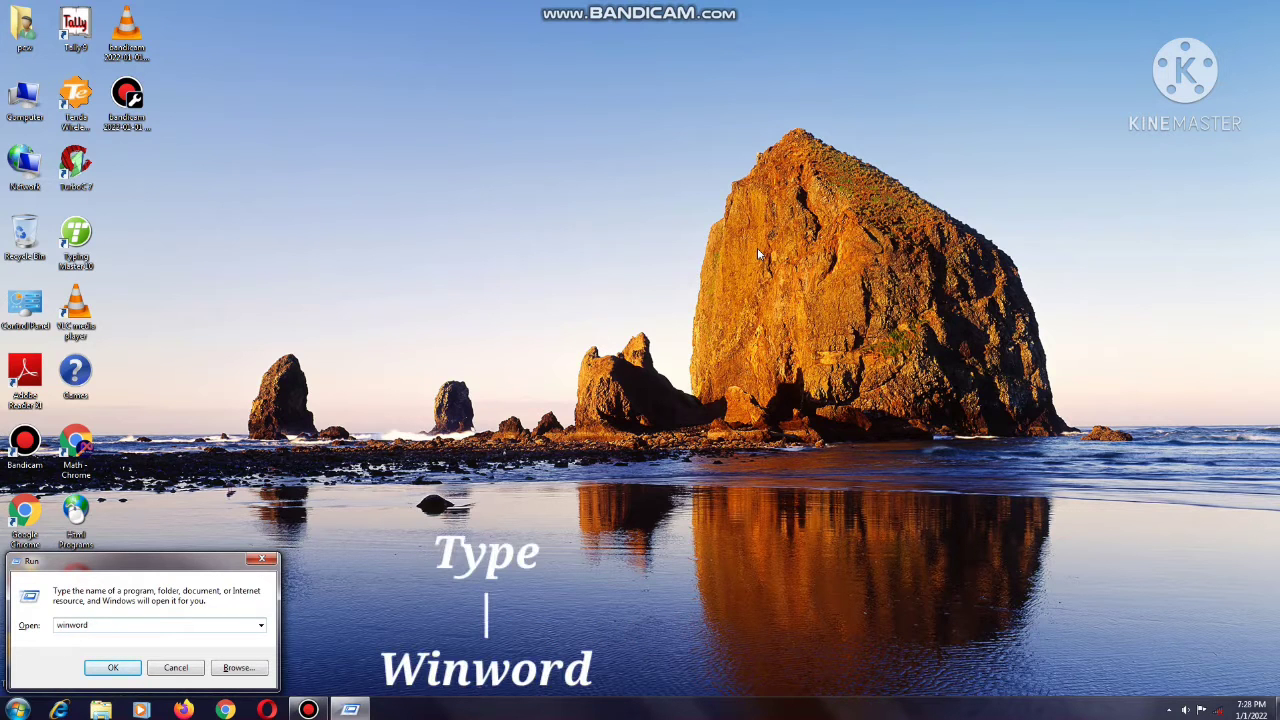
- Launch Word with the winword command and create a blank document
key("Return")
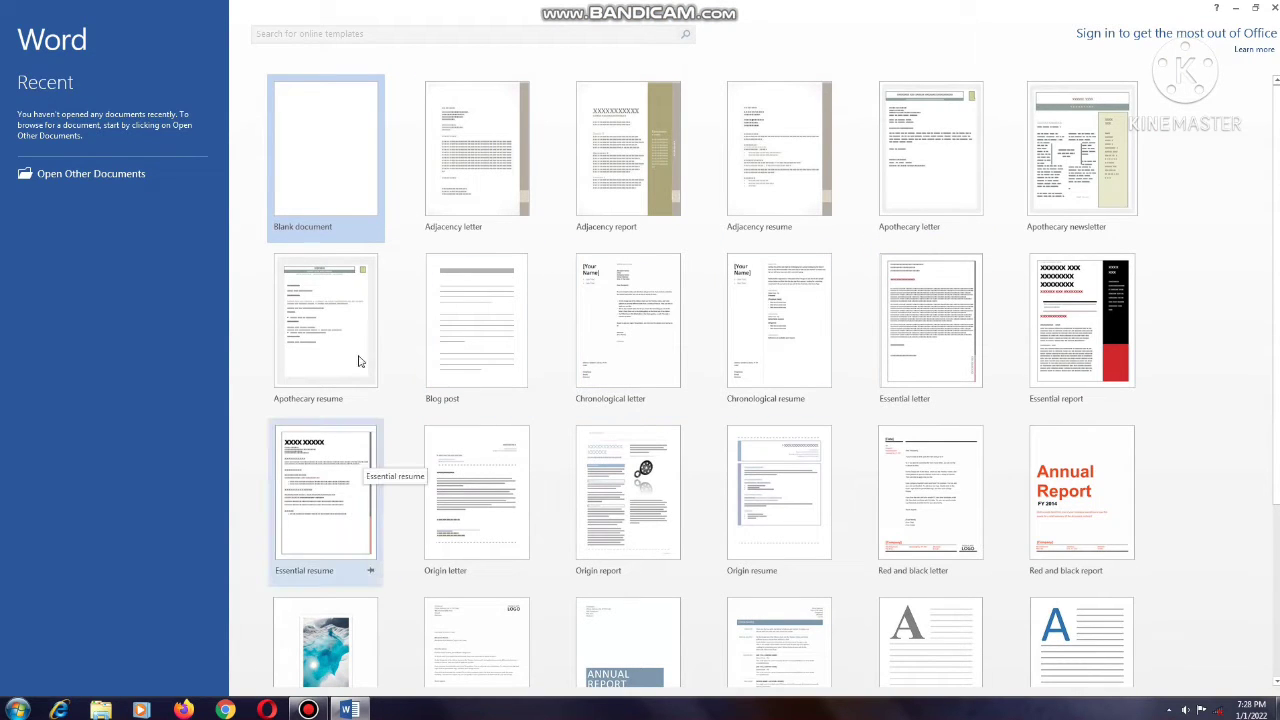
left_click(334, 186)
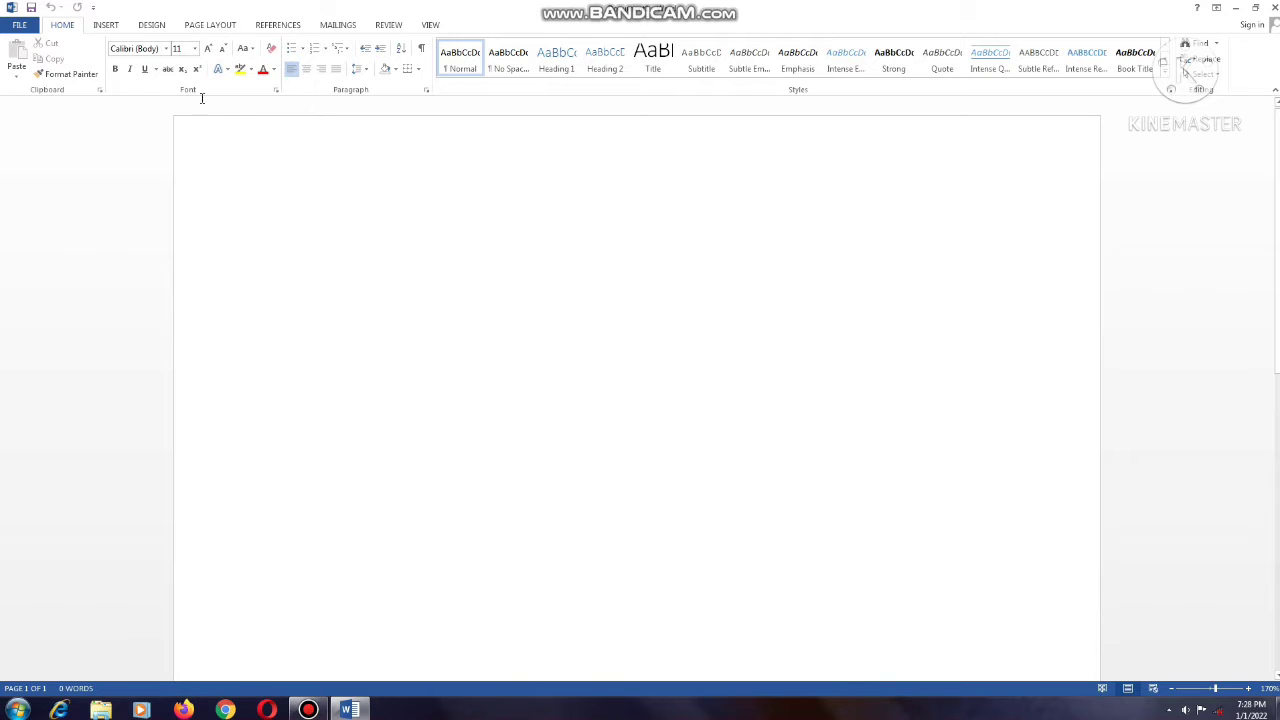
left_click(160, 25)
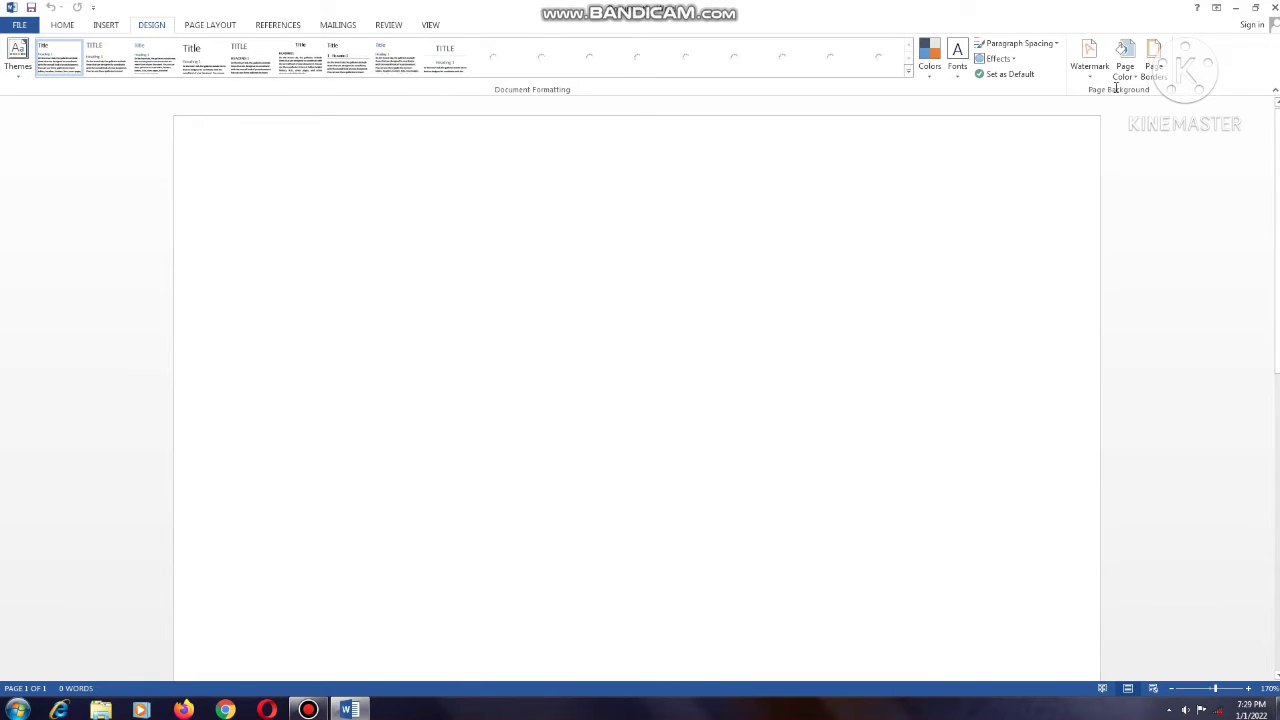
left_click(215, 27)
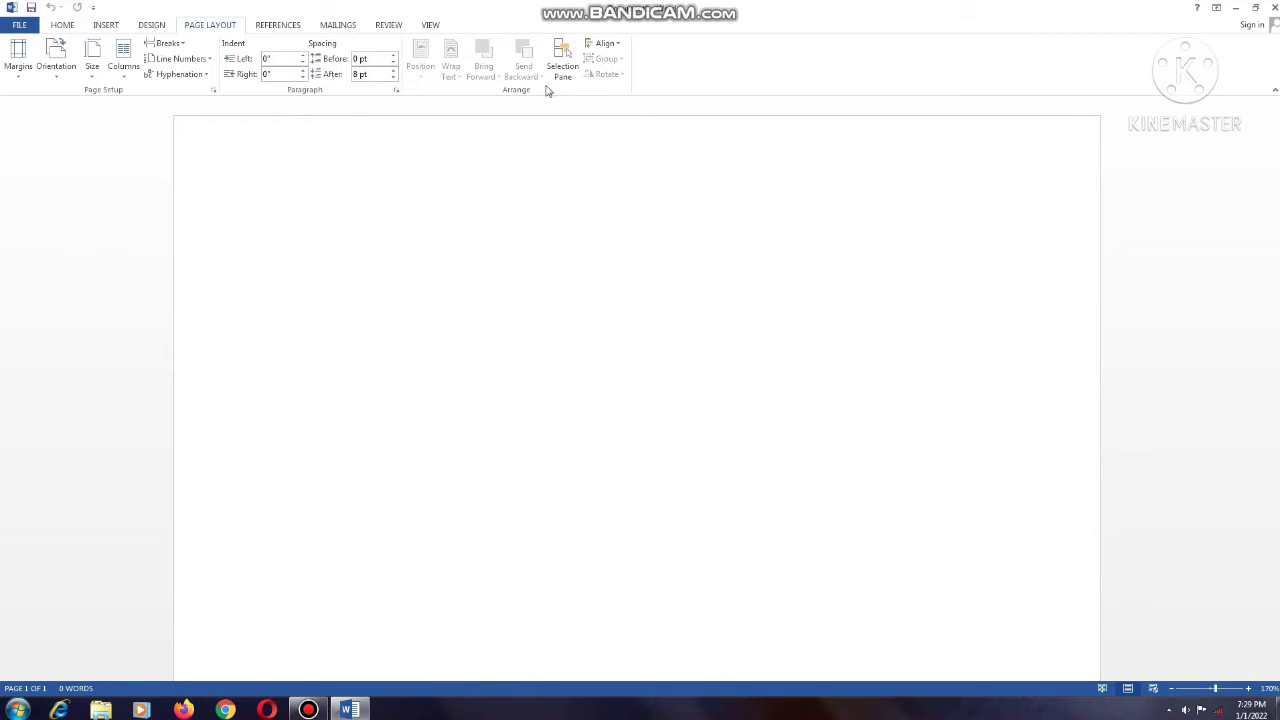
left_click(151, 25)
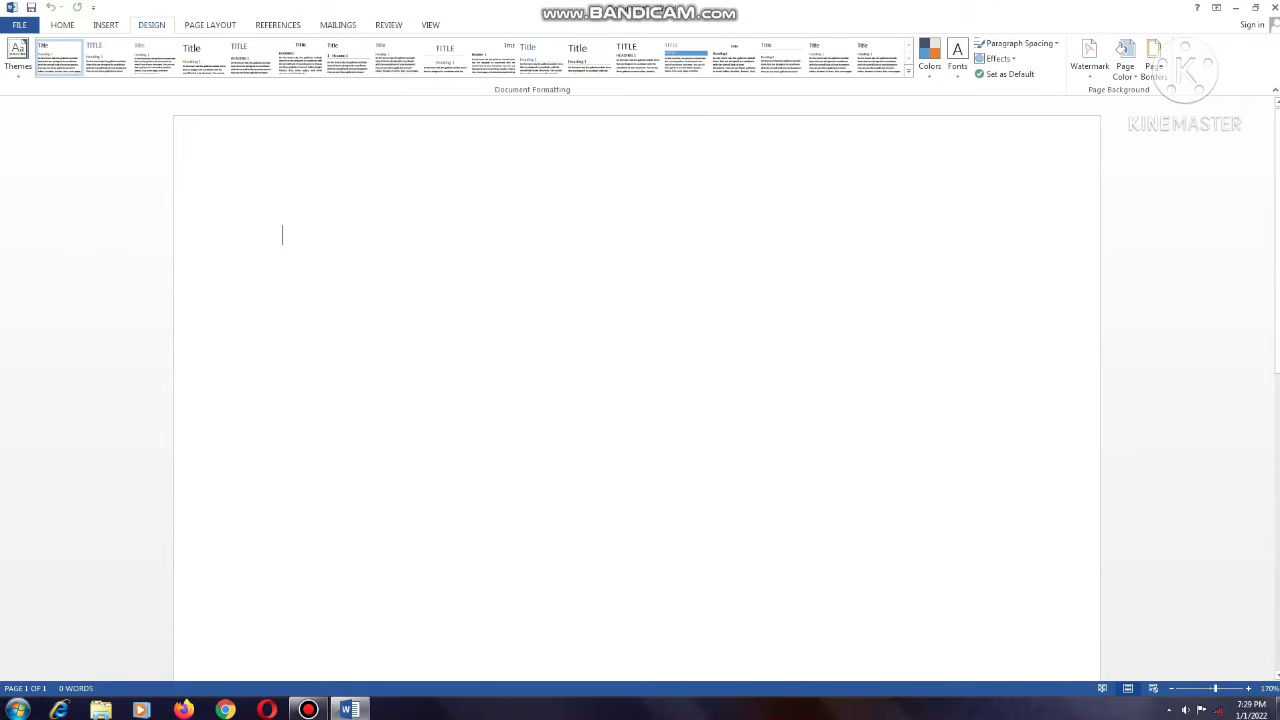
- Fill the blank page with sample paragraphs using the =rand() function
type("=ran")
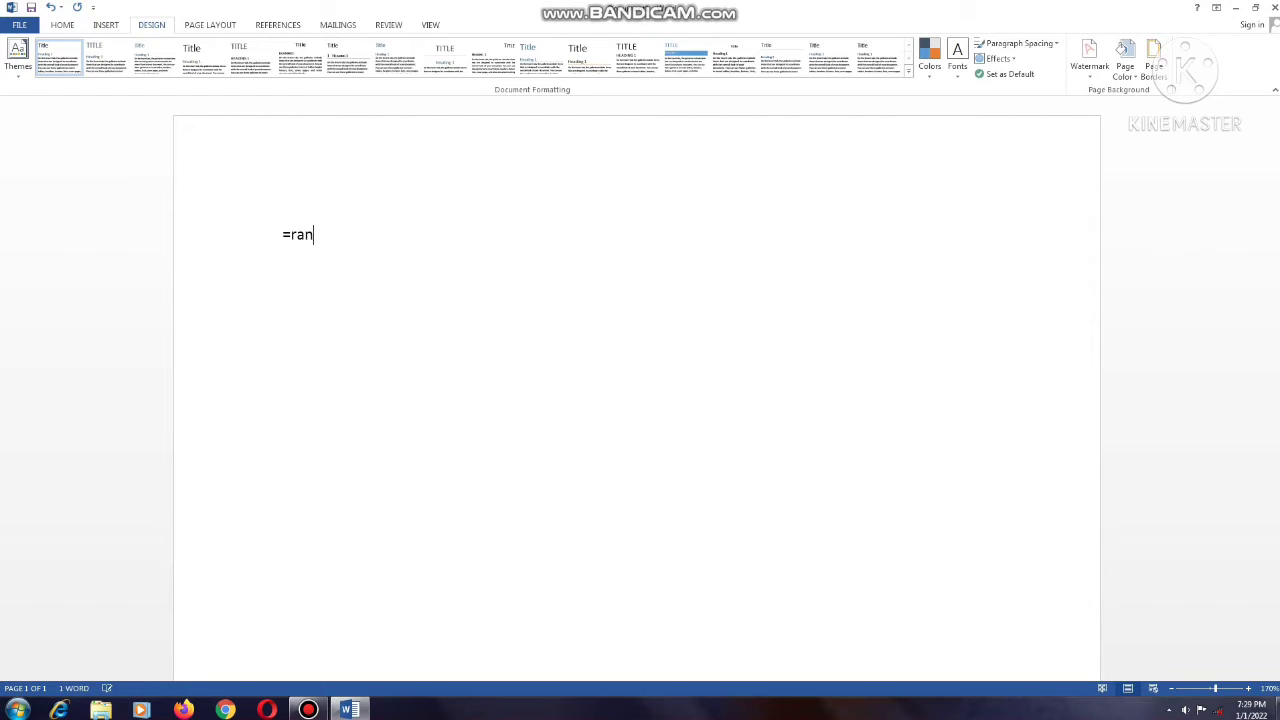
type("d()")
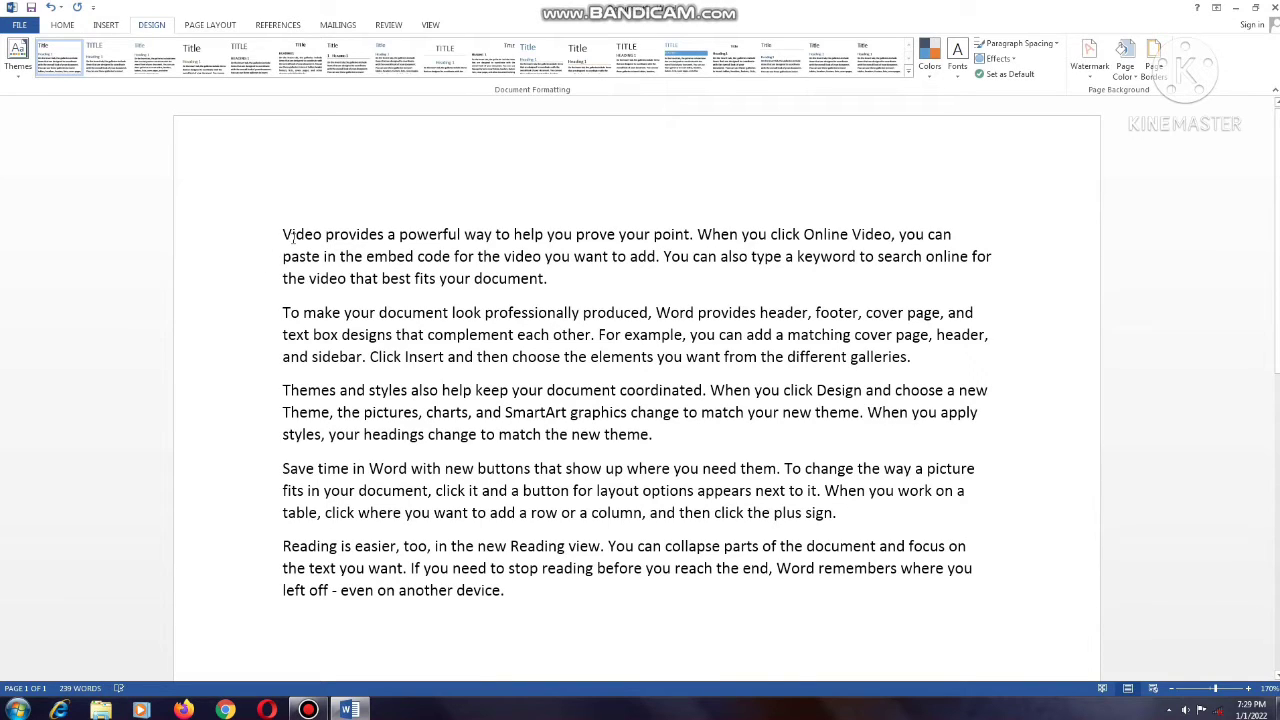
- Apply the Integral theme to the document
left_click(20, 68)
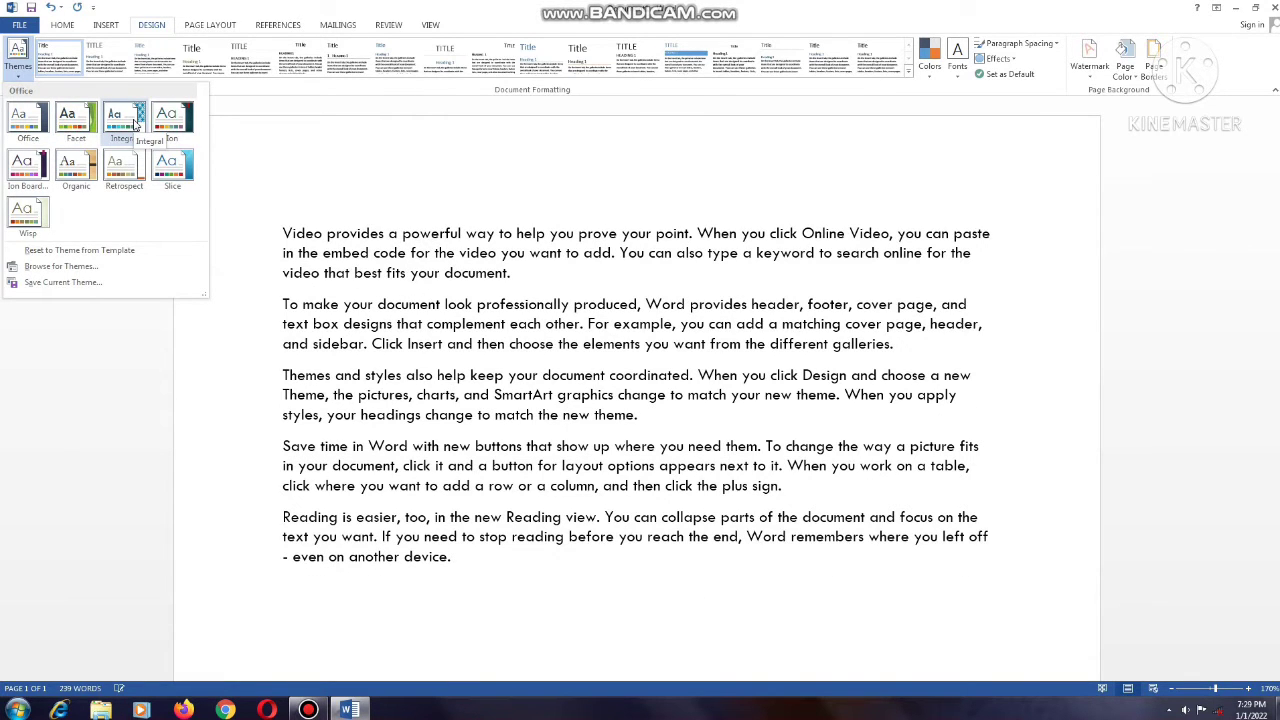
left_click(133, 124)
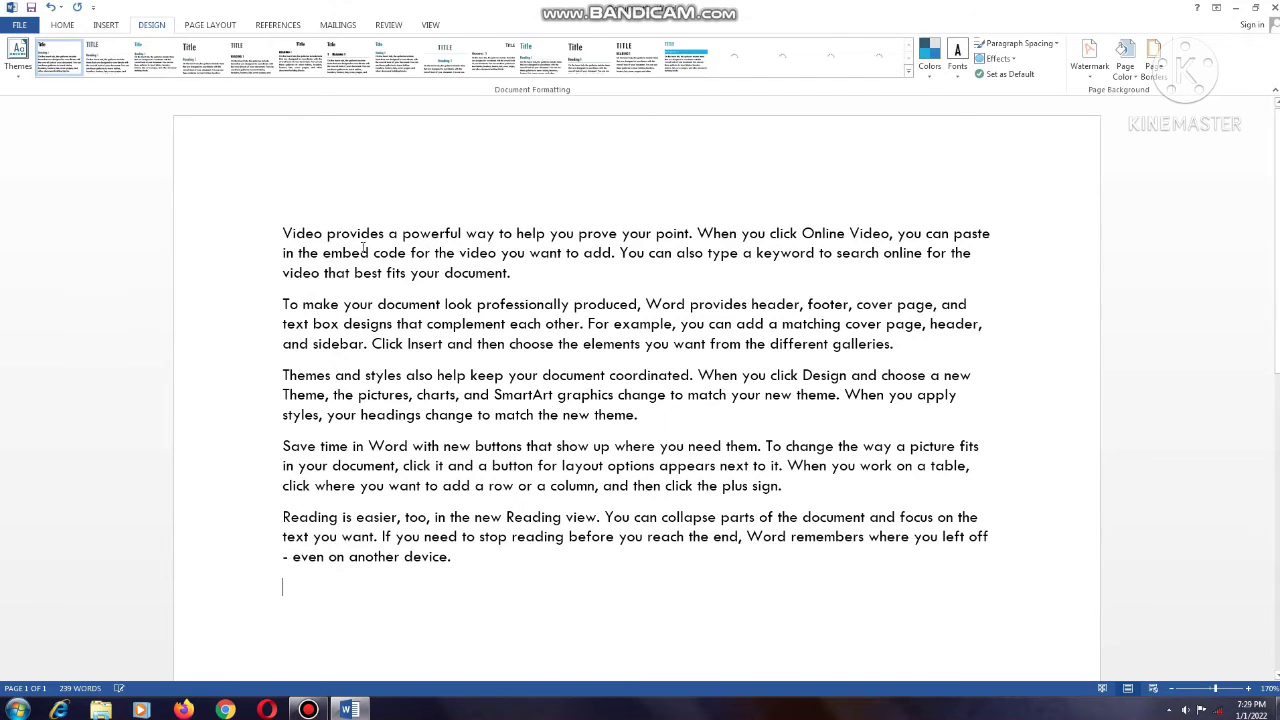
- Select all the text and try another built-in style set, finishing with the Casual style set applied
key("ctrl+a")
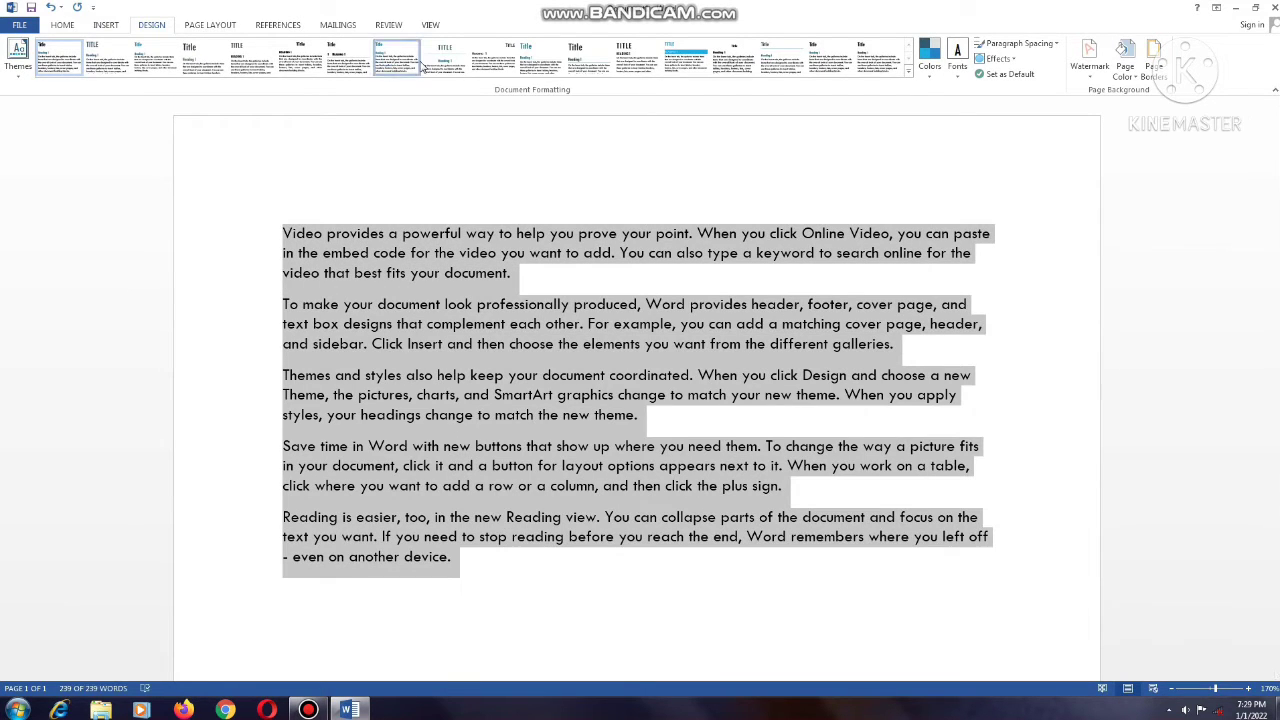
left_click(909, 78)
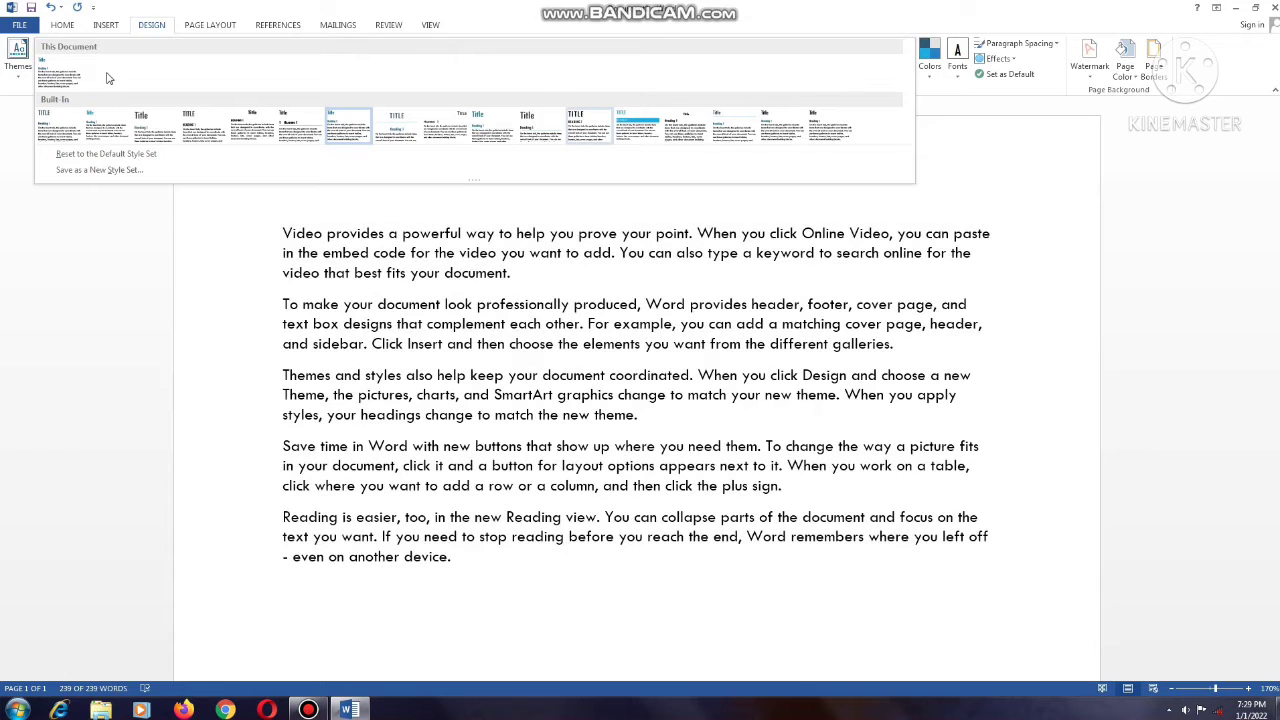
left_click(627, 137)
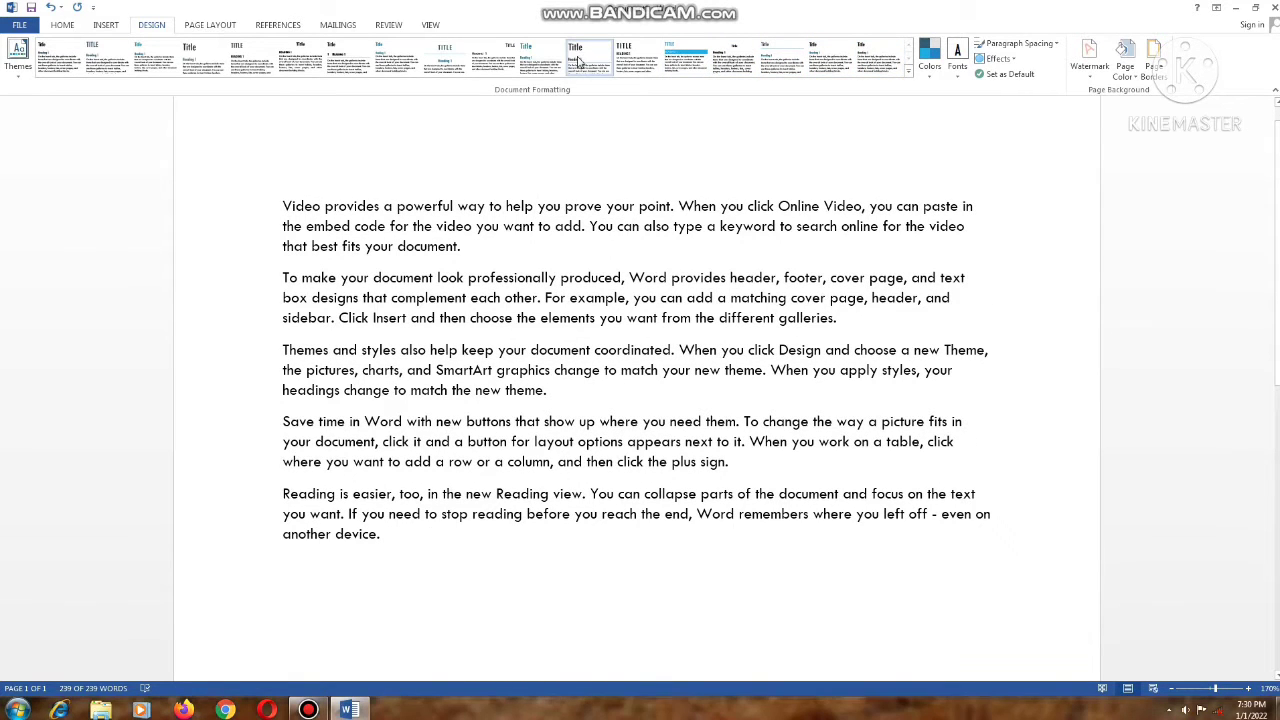
left_click(398, 60)
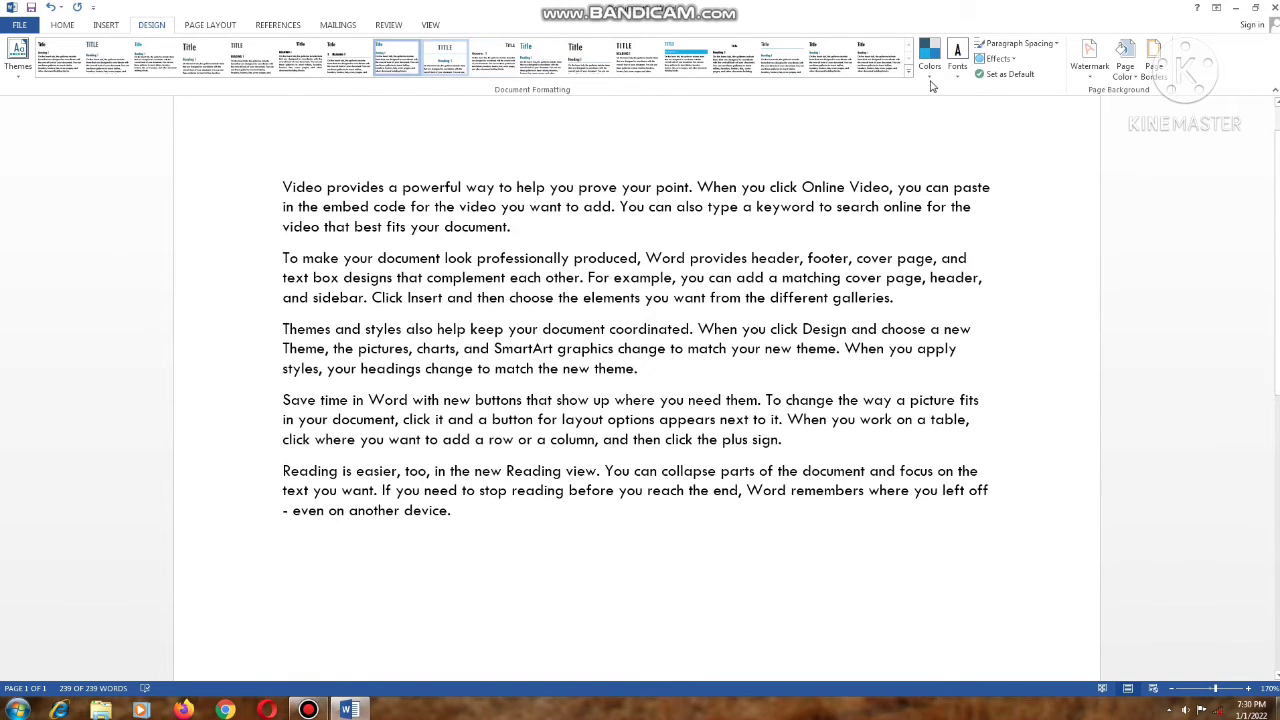
left_click(930, 80)
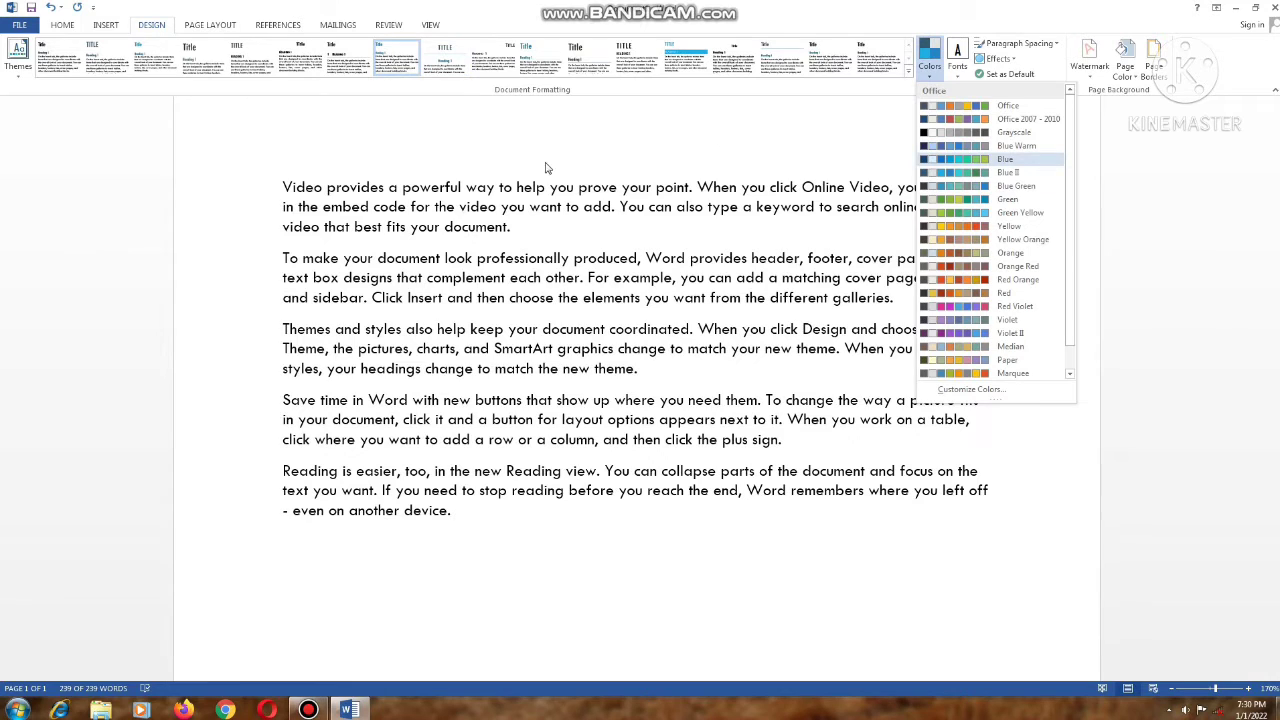
key("ctrl+a")
left_click(528, 154)
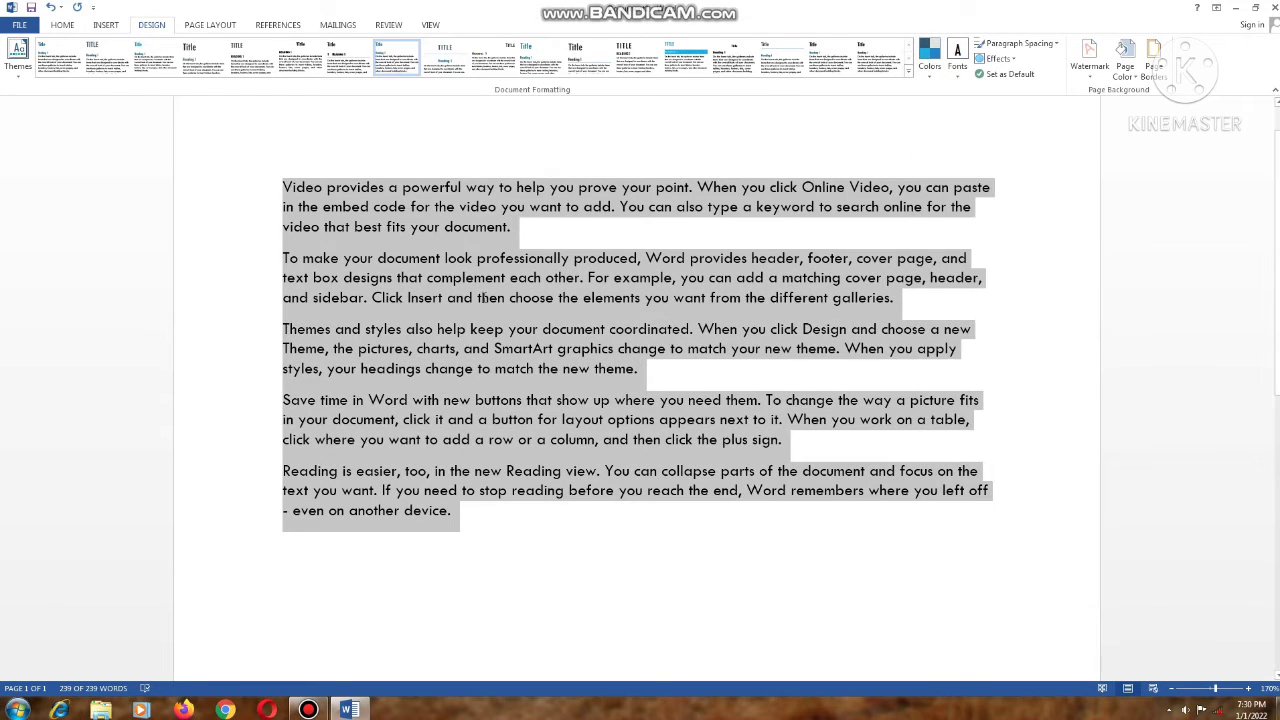
left_click(487, 259)
- Draw an oval about 1.65" high and 1.45" wide over the middle of the sample text
left_click(106, 25)
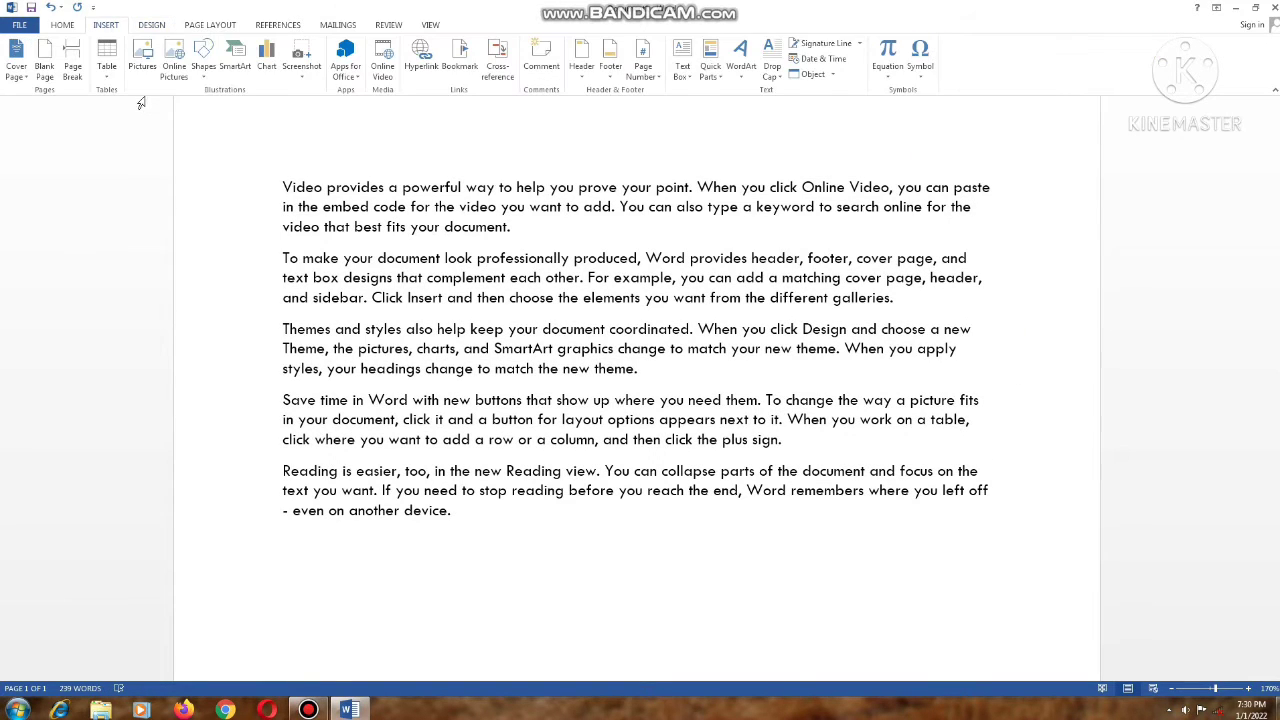
left_click(213, 79)
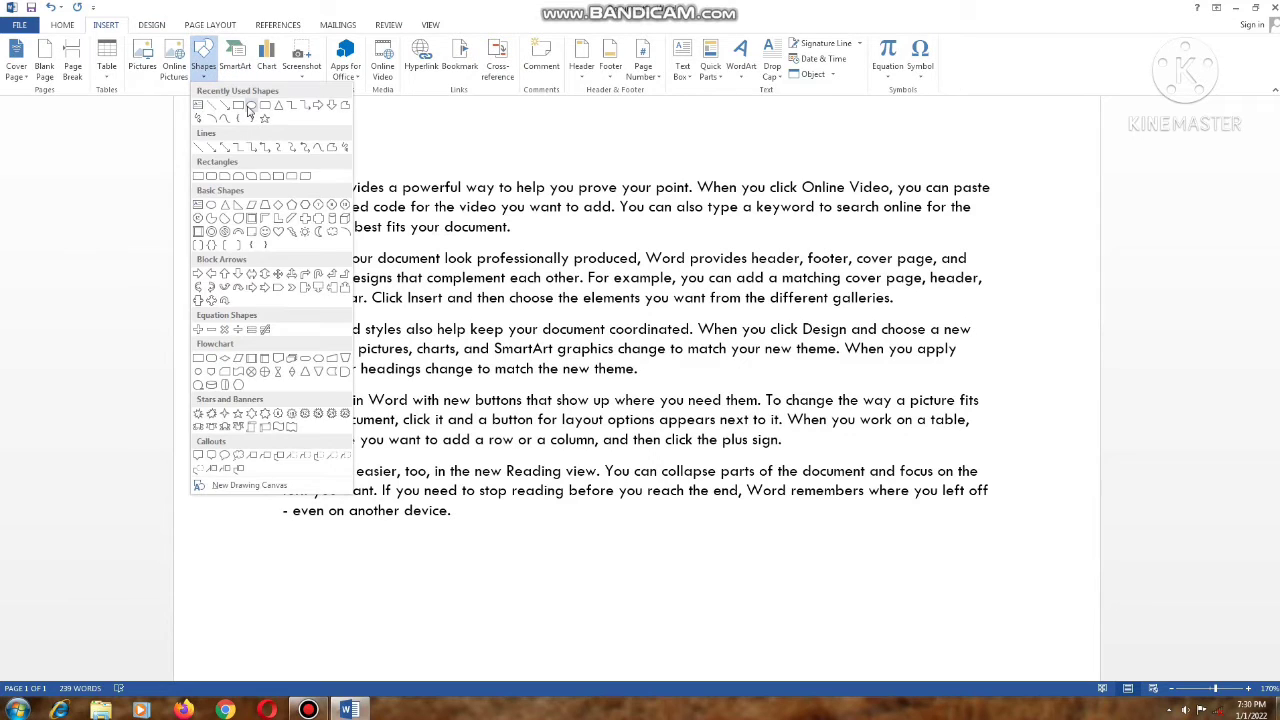
left_click(249, 108)
left_click_drag(492, 320, 652, 504)
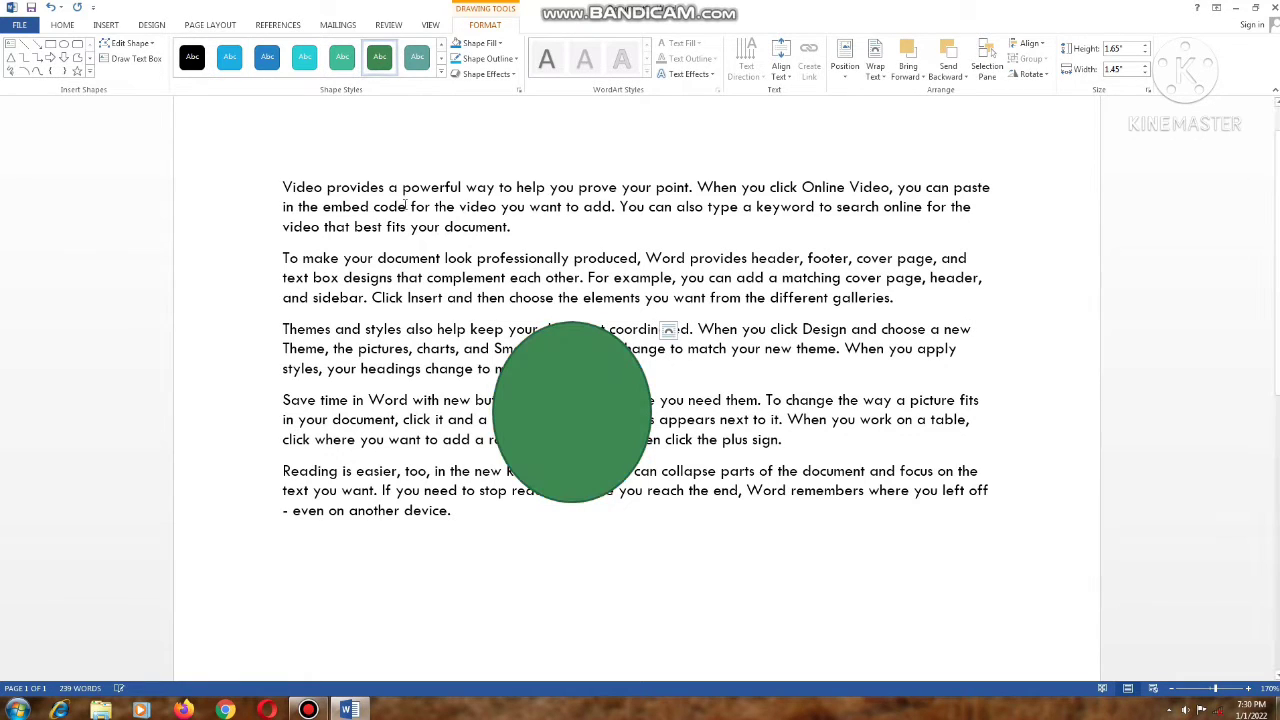
left_click(151, 26)
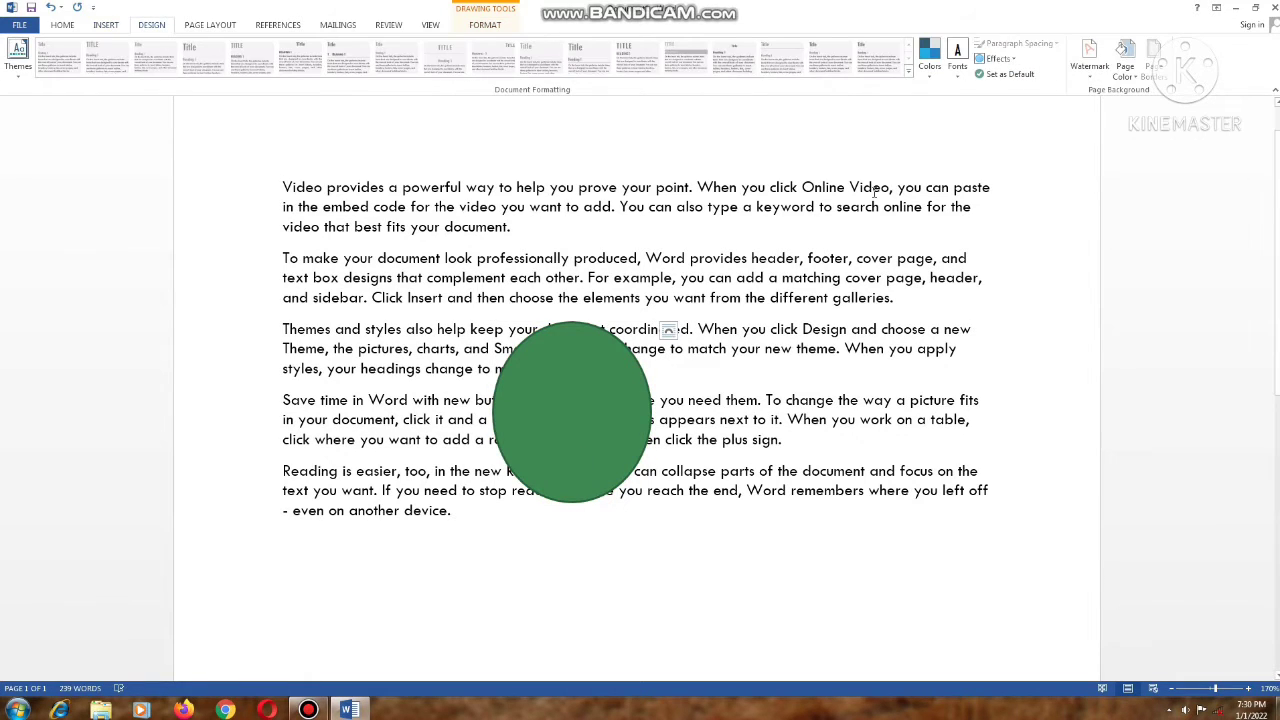
left_click(929, 66)
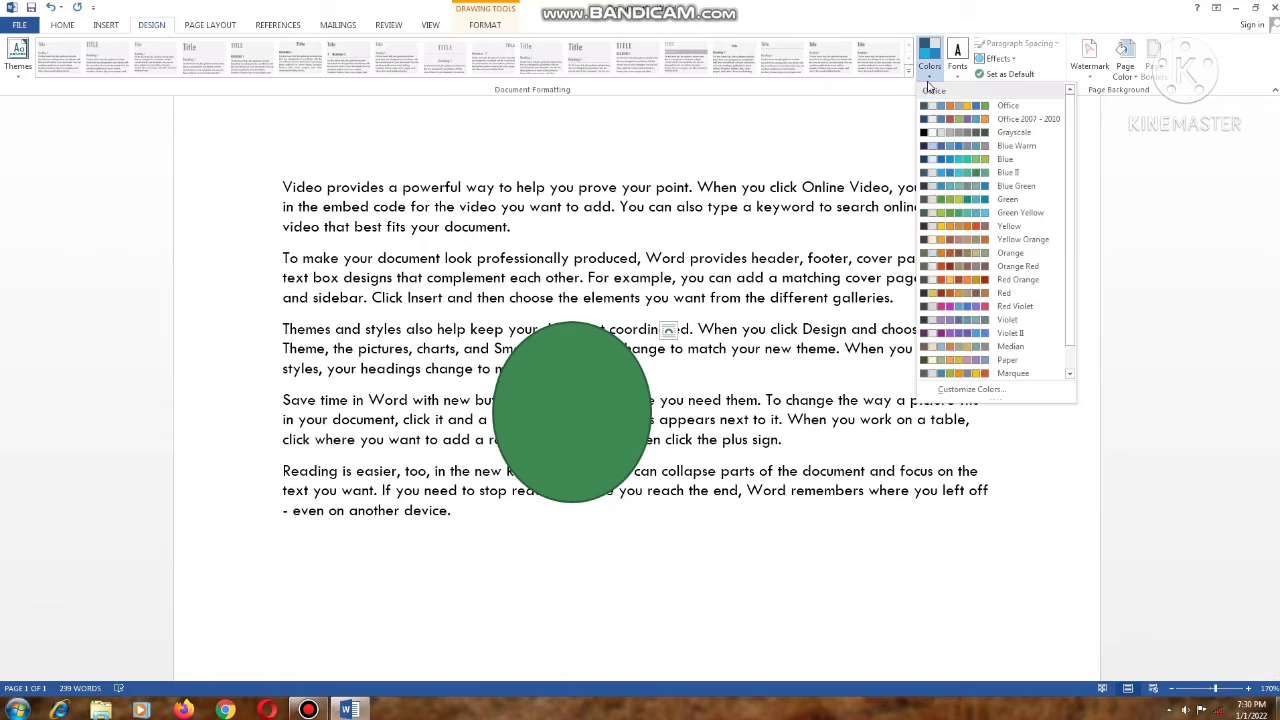
left_click(569, 420)
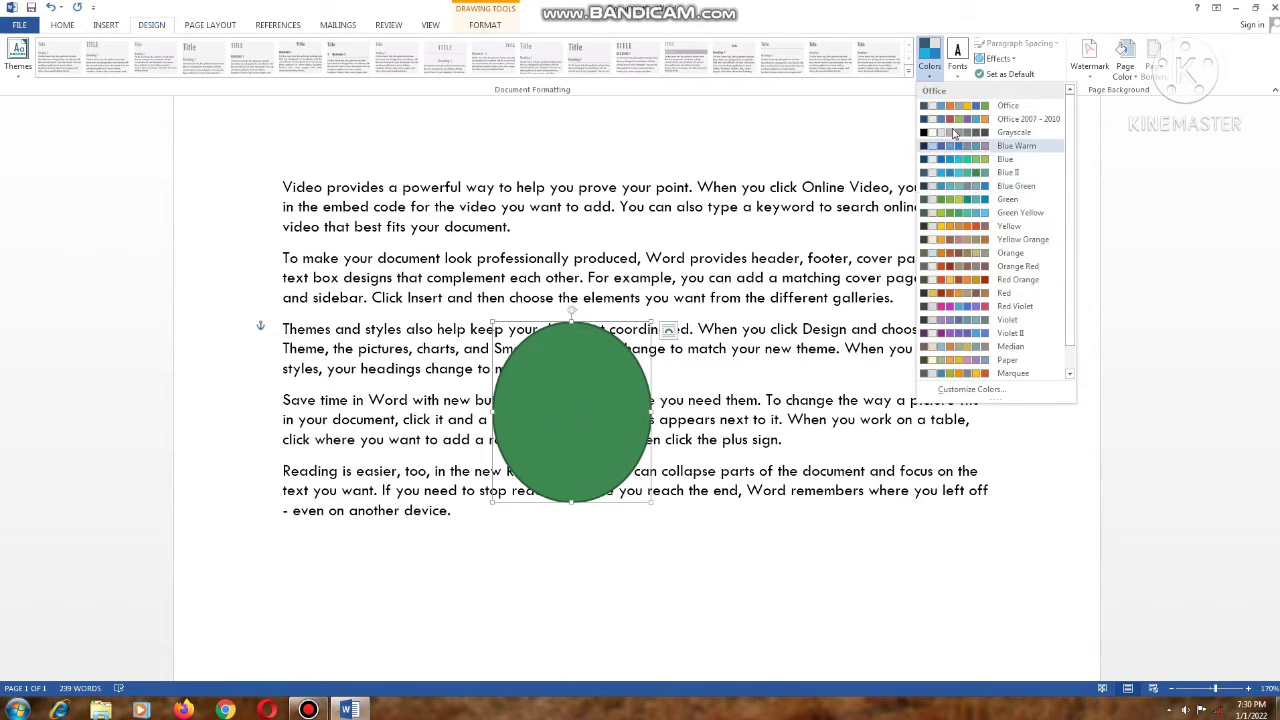
left_click(739, 481)
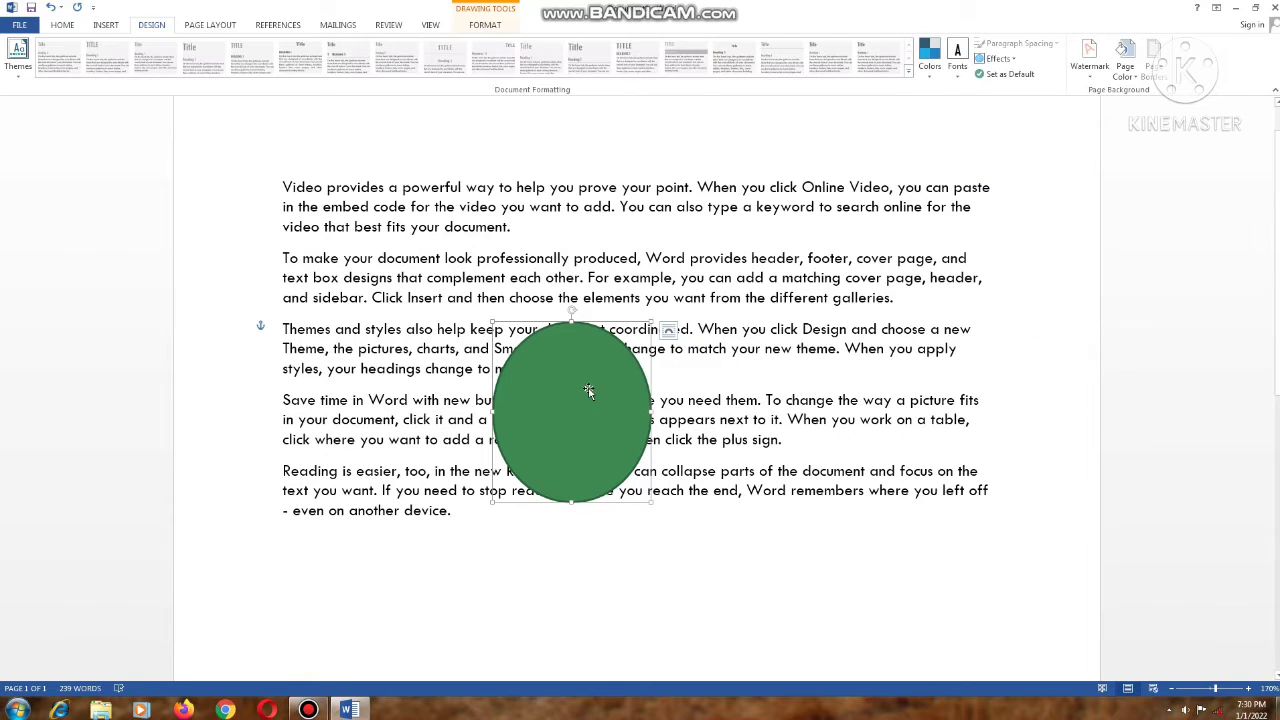
- Move the oval up over the second paragraph, apply the Marquee theme colors, and shift the oval slightly left
left_click_drag(576, 407, 607, 300)
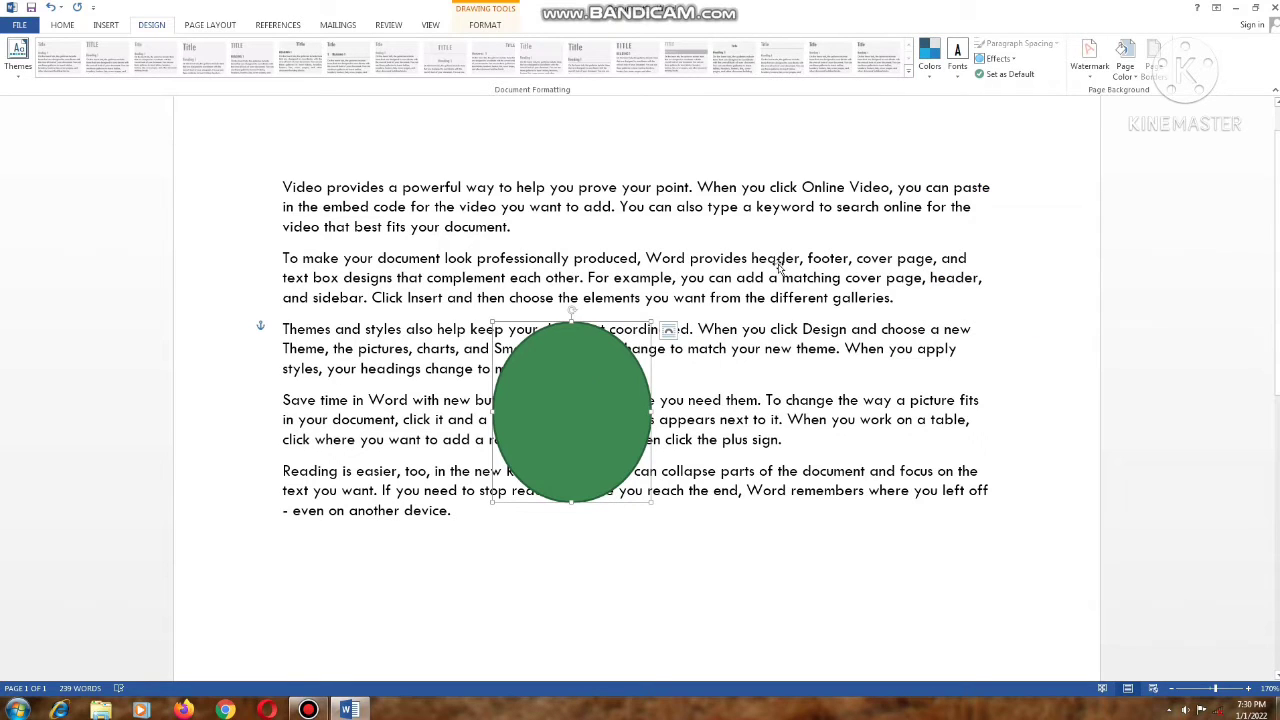
left_click(929, 60)
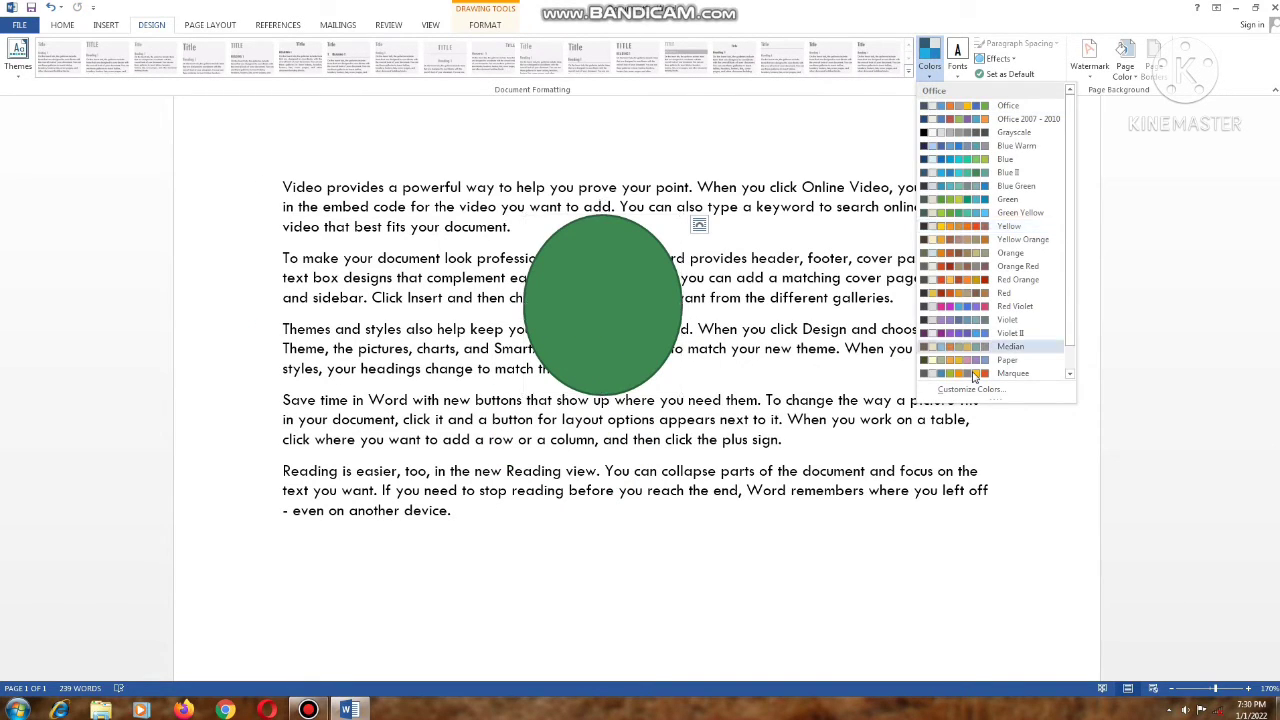
left_click(974, 374)
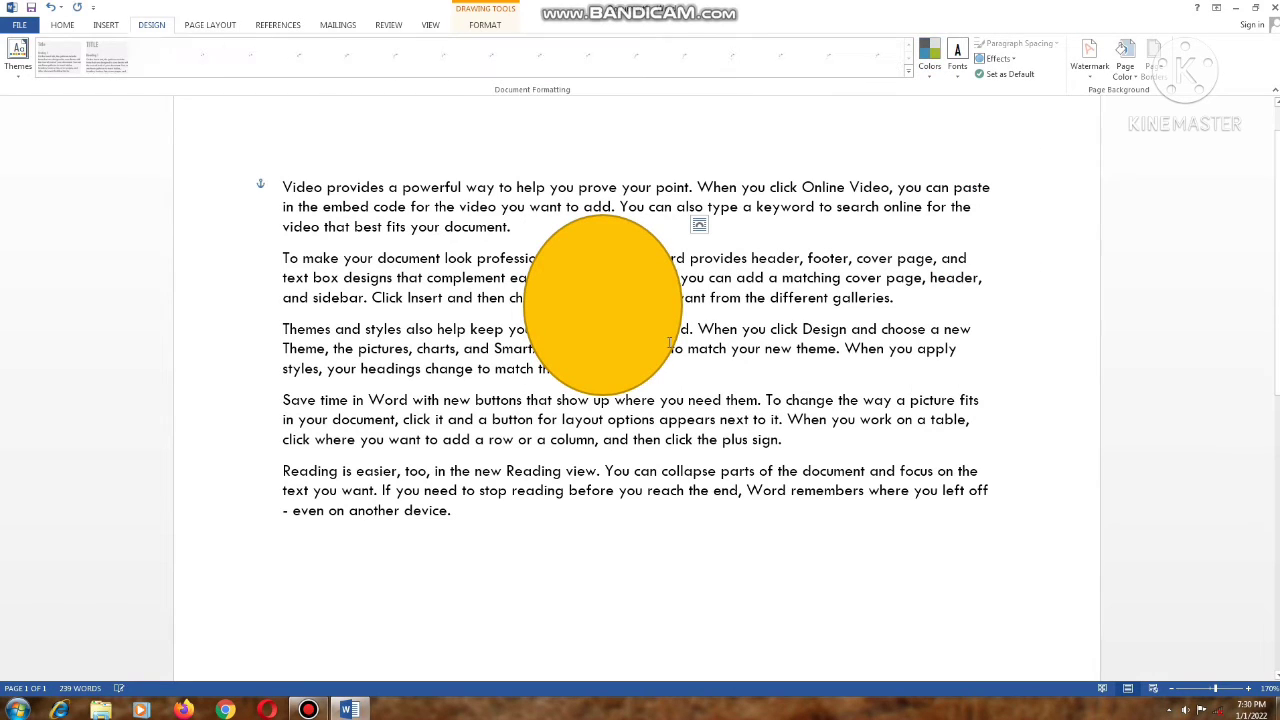
left_click_drag(625, 325, 600, 325)
- Select most of the sample text and apply a theme font set with a serif body font
left_click_drag(723, 183, 784, 440)
left_click(957, 83)
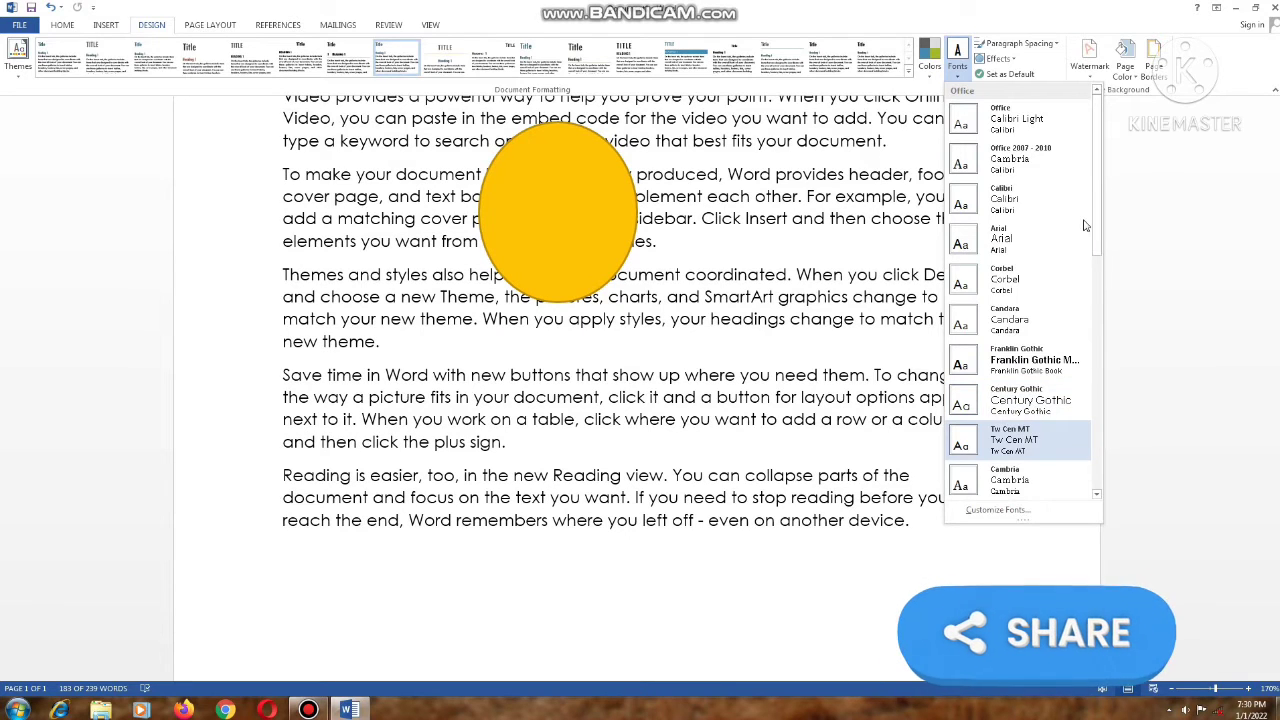
scroll(1085, 225, "down", 10)
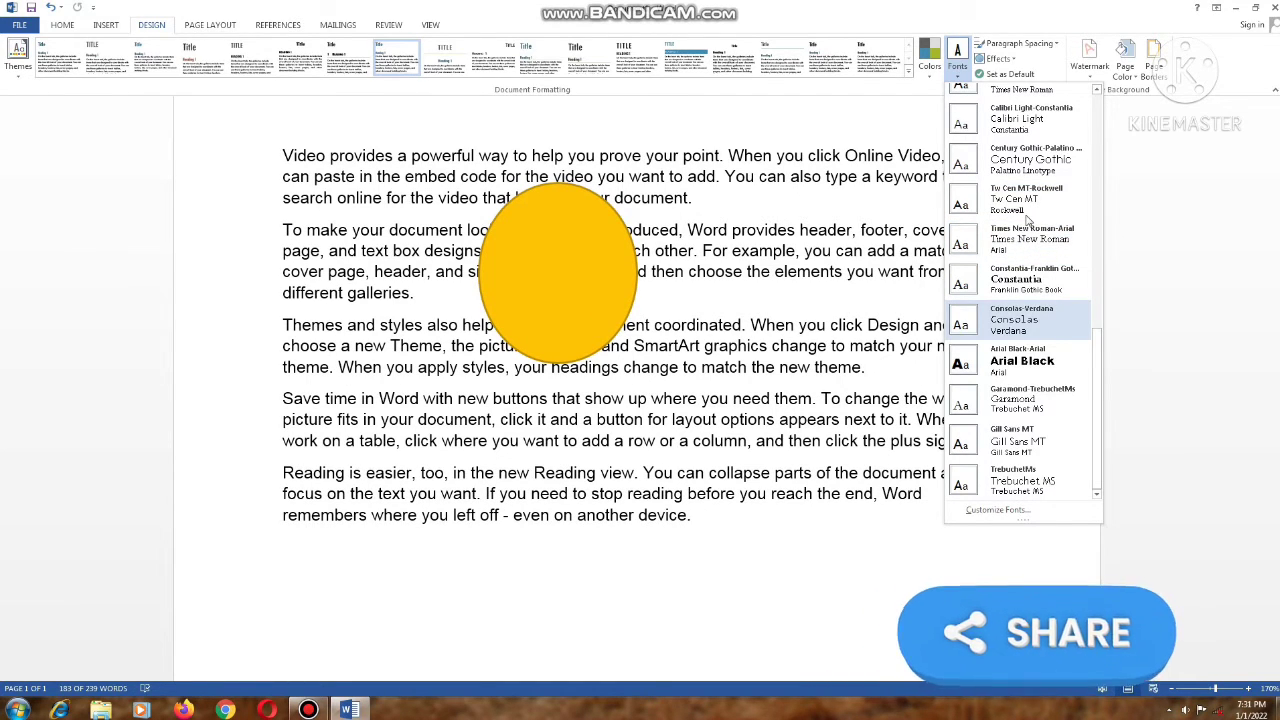
left_click(1018, 318)
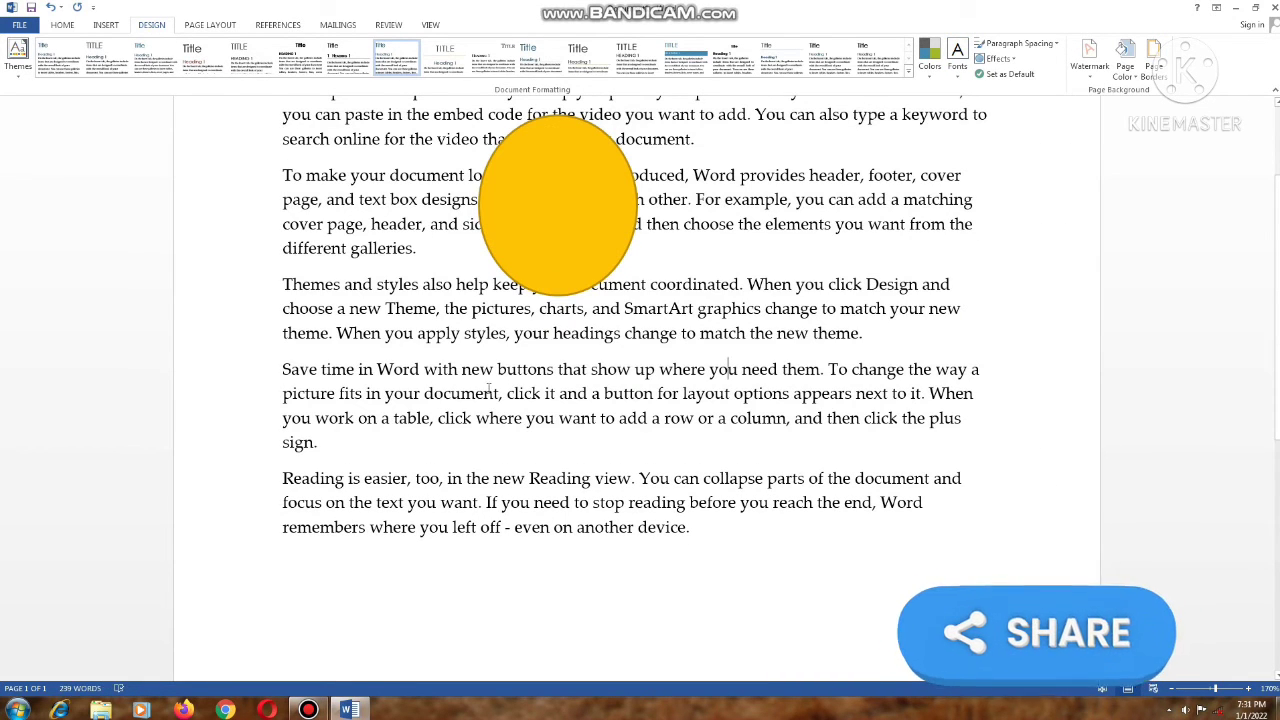
- Delete the yellow oval covering the text
scroll(623, 411, "up", 2)
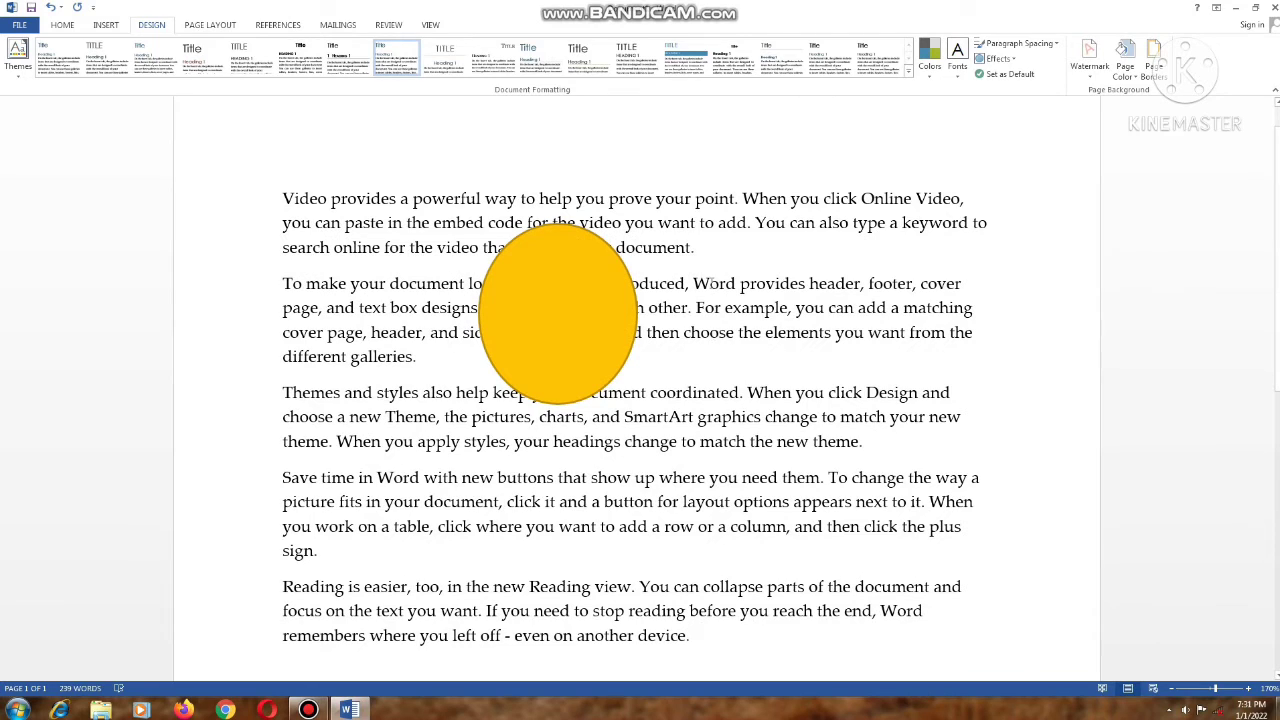
mouse_move(509, 325)
left_mouse_down()
mouse_move(434, 323)
mouse_move(406, 341)
left_mouse_up()
key("Delete")
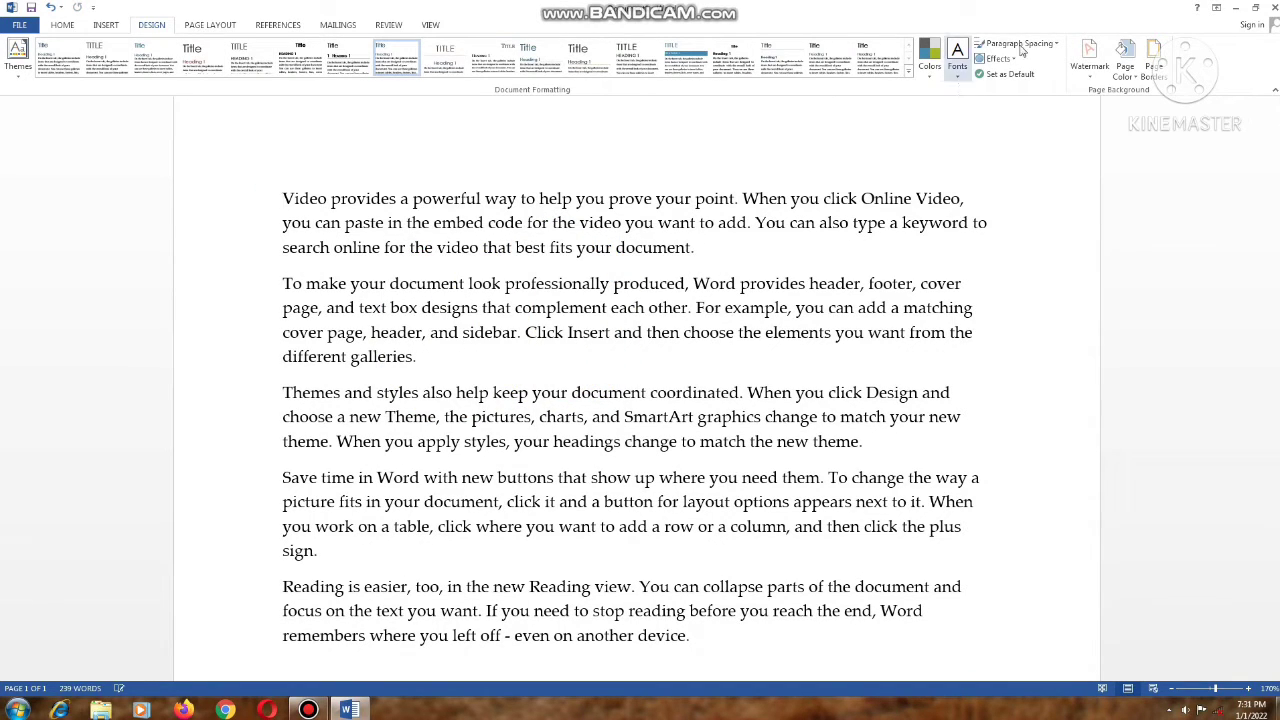
left_click_drag(424, 199, 650, 392)
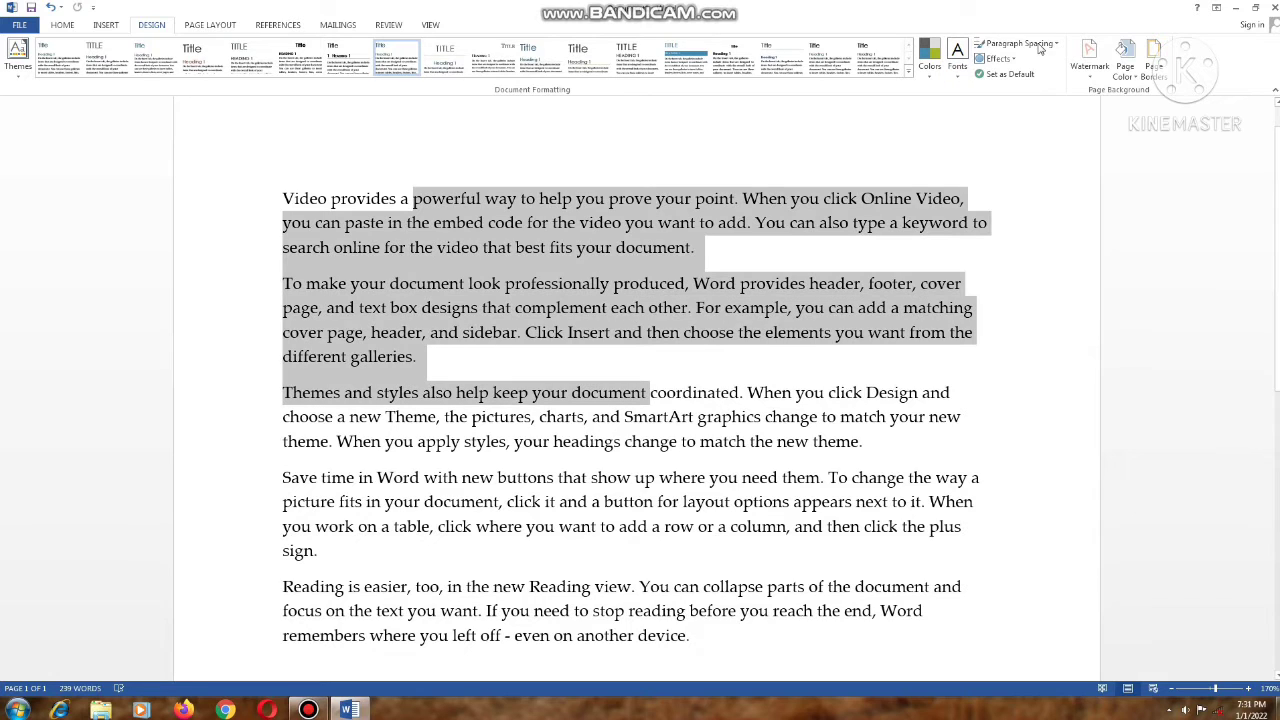
left_click(1040, 44)
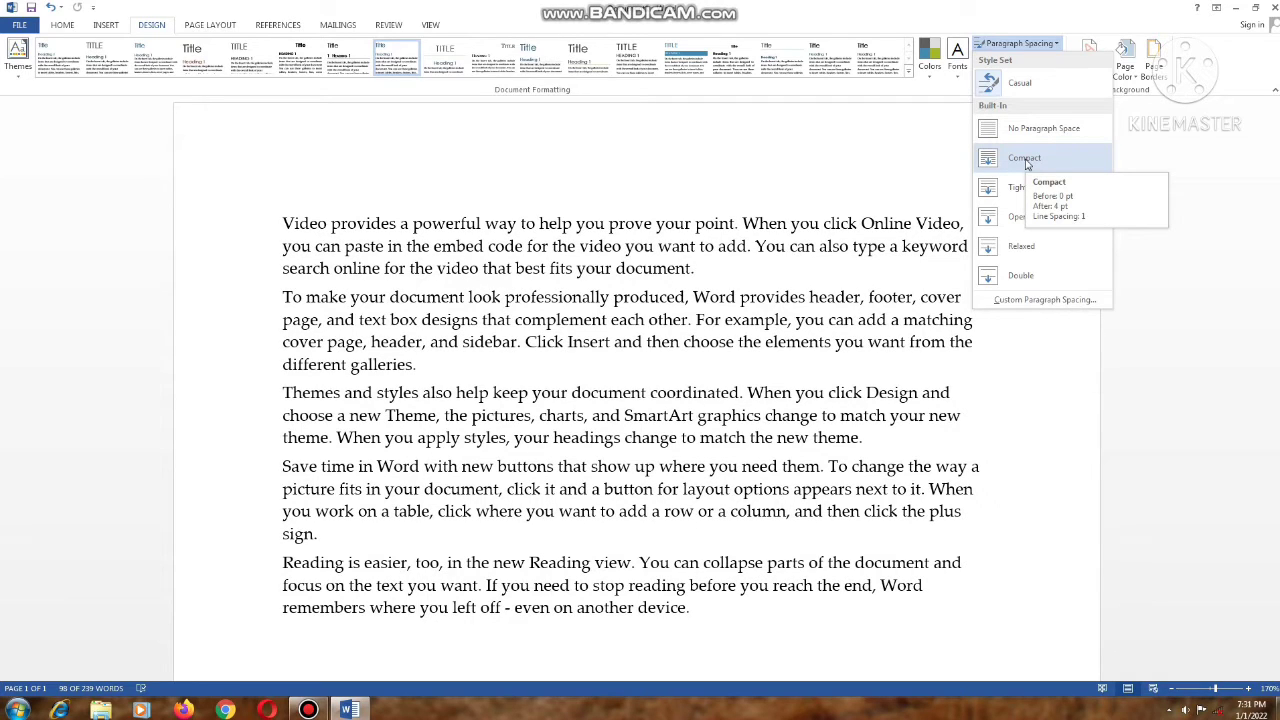
left_click(606, 277)
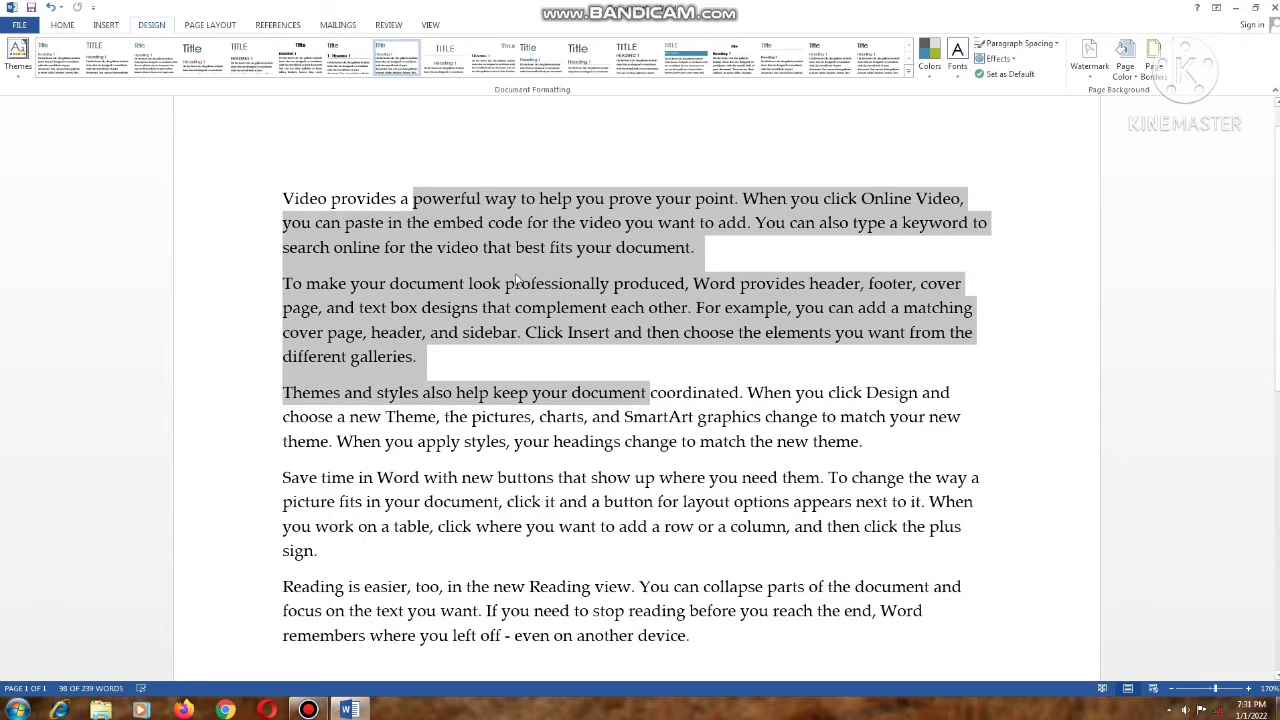
left_click(561, 270)
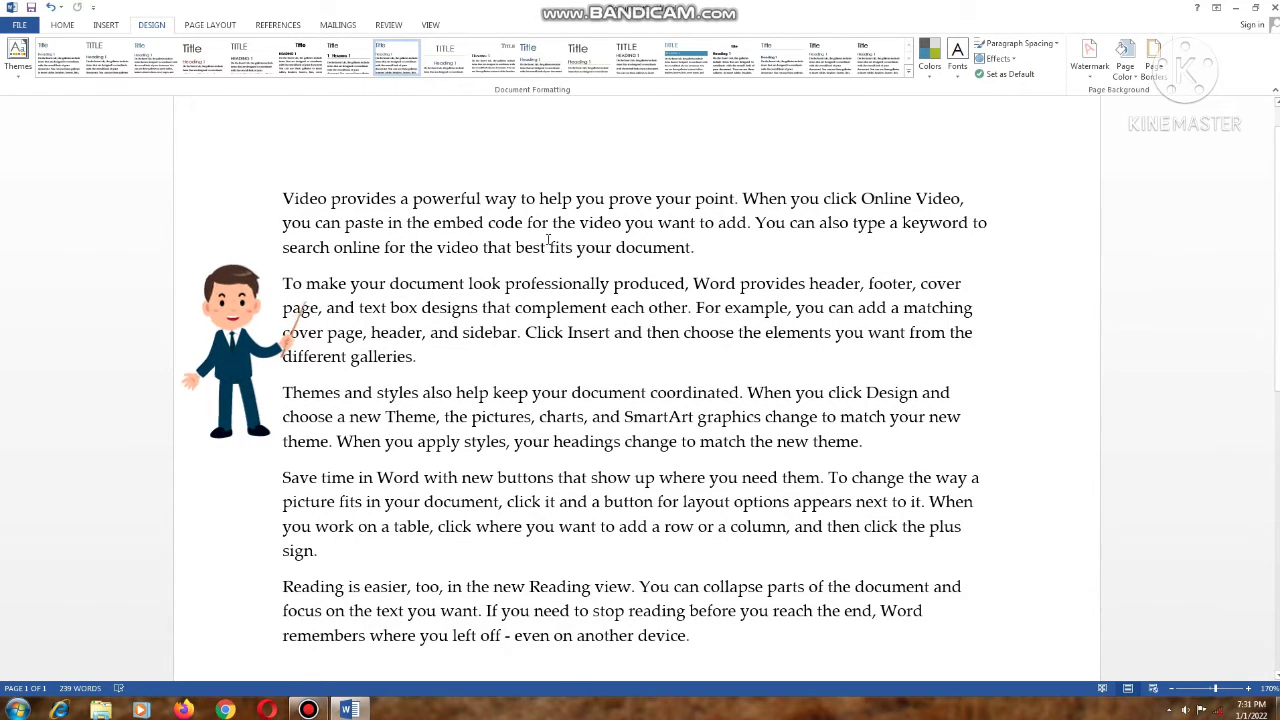
left_click_drag(548, 252, 552, 284)
left_click(416, 228)
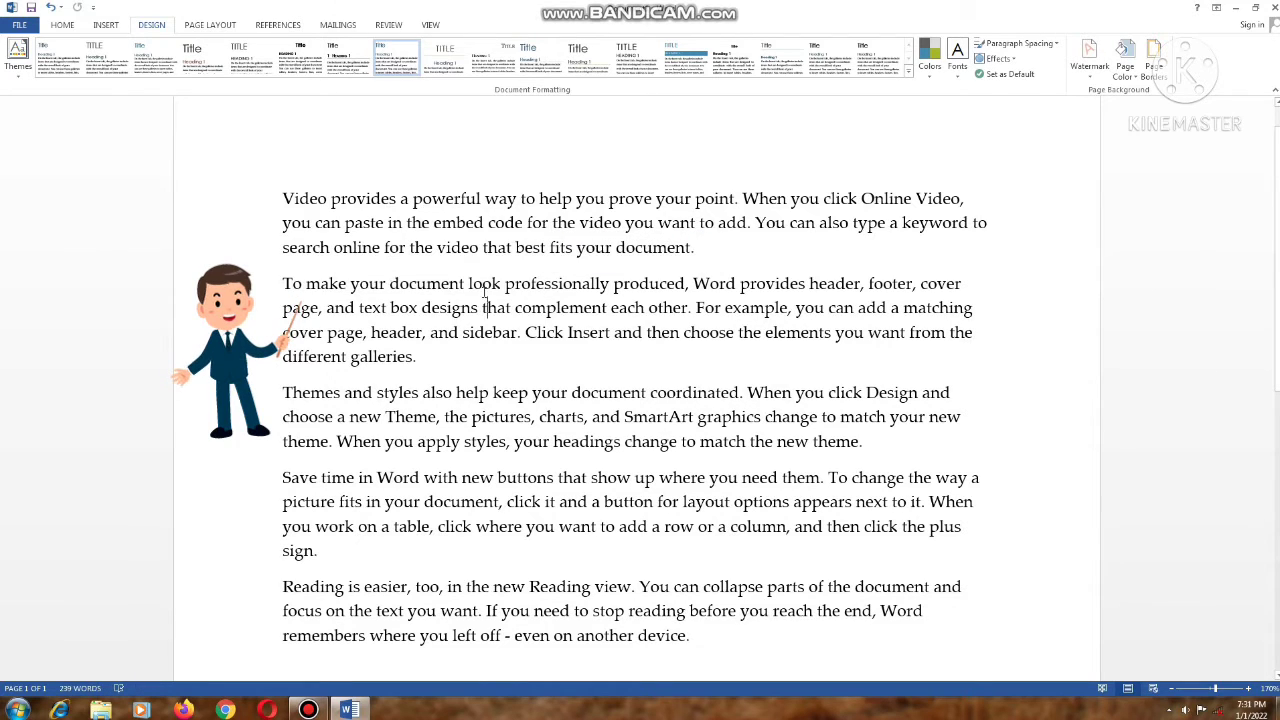
- Select most of the first two paragraphs and apply the No Paragraph Space spacing to the document
left_click_drag(373, 200, 430, 360)
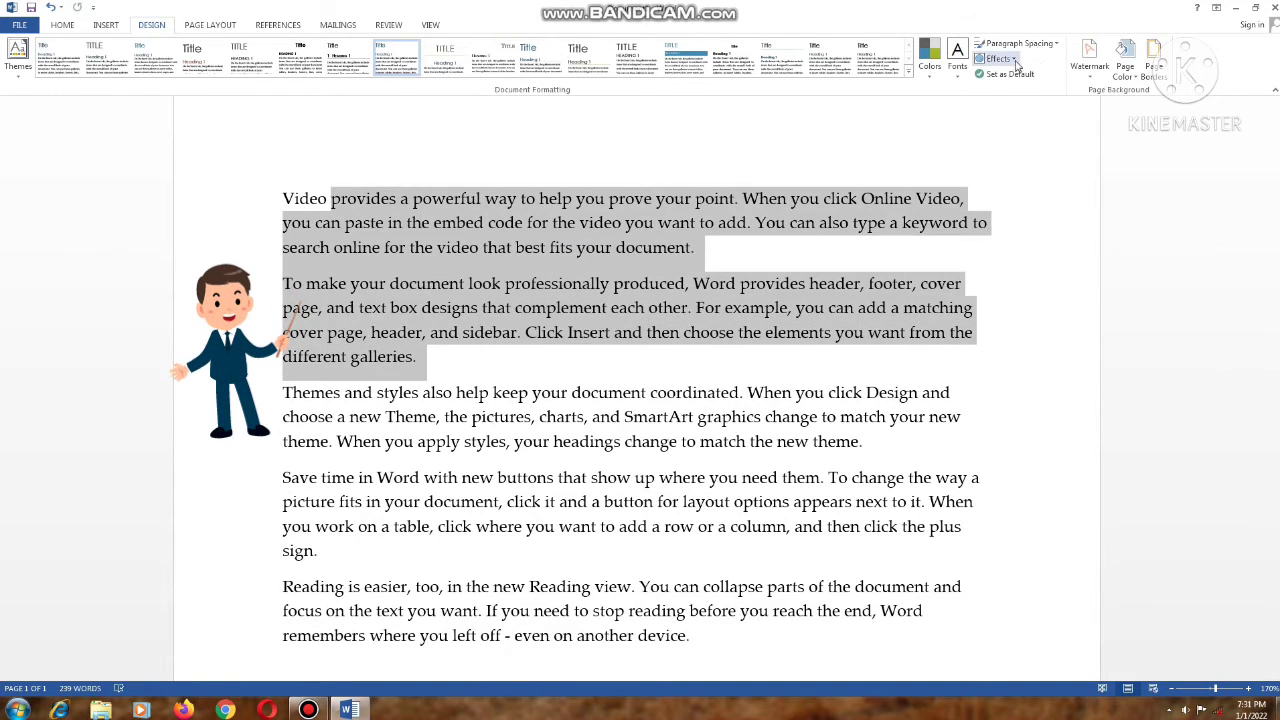
left_click(1043, 48)
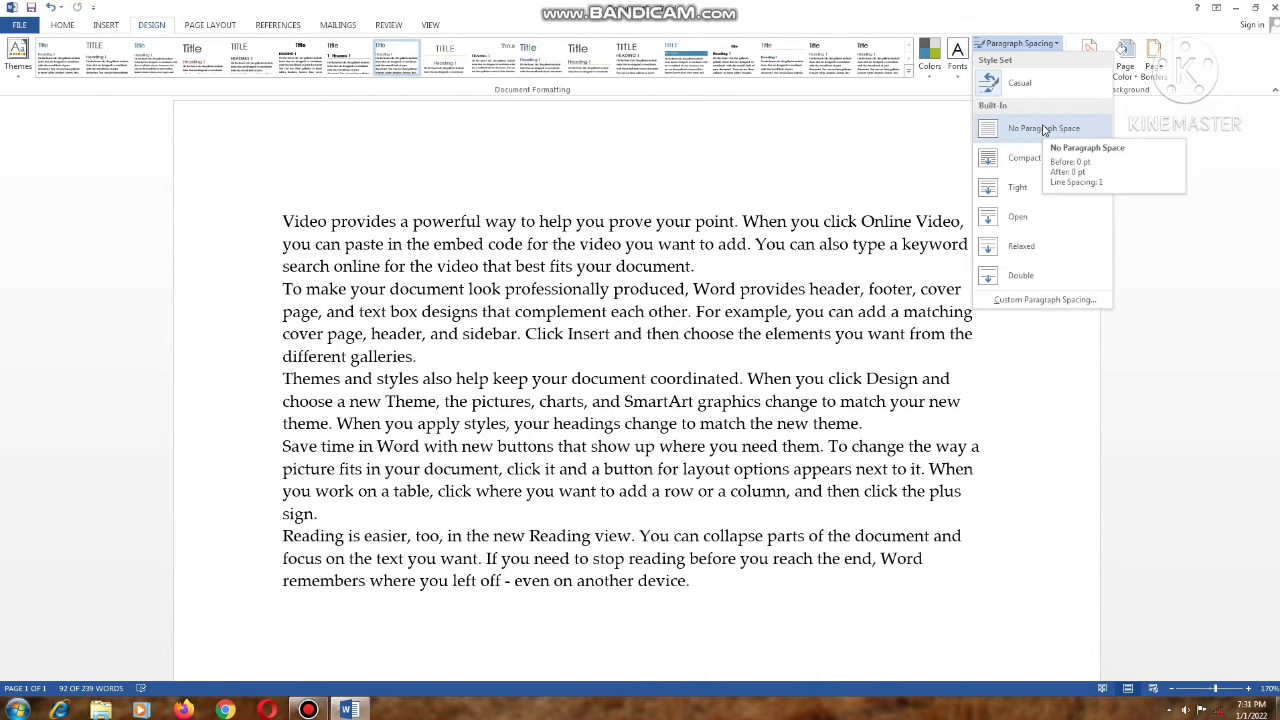
left_click(1043, 129)
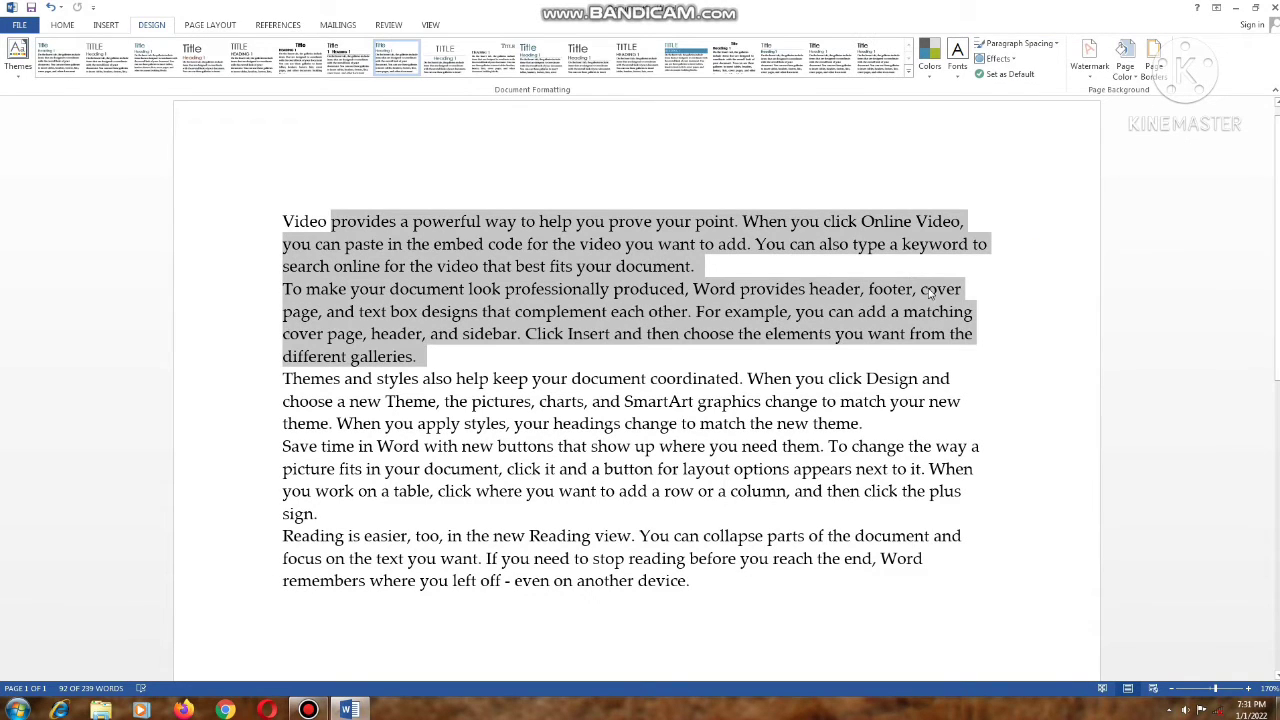
left_click(1000, 59)
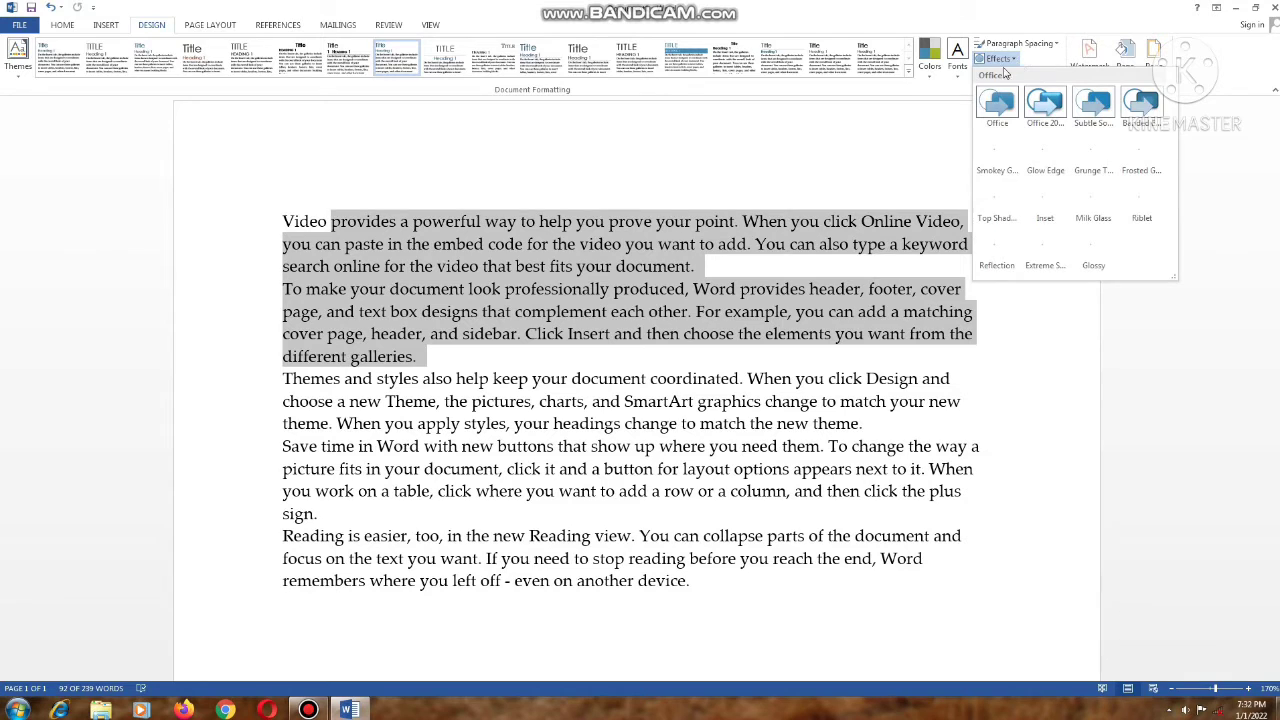
left_click(800, 185)
left_click(545, 370)
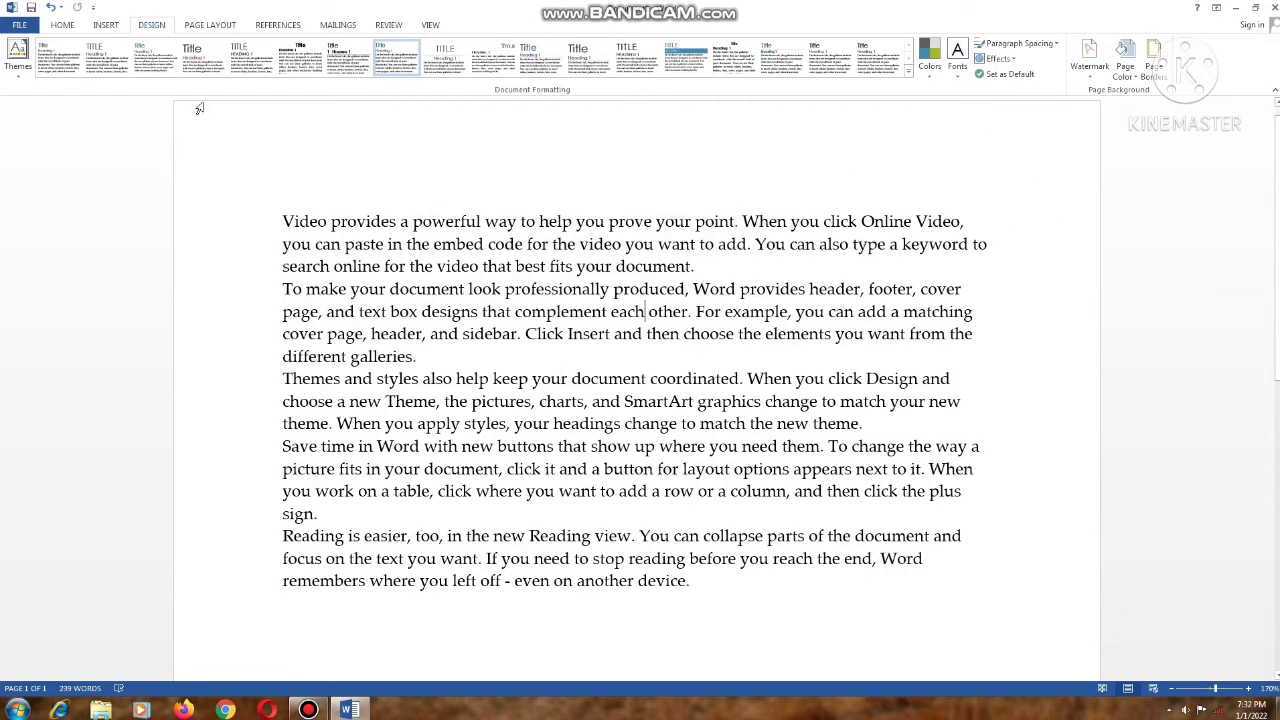
- Draw a rounded rectangle about 2.1" high and 2.99" wide over the middle of the sample text
left_click(106, 25)
left_click(205, 66)
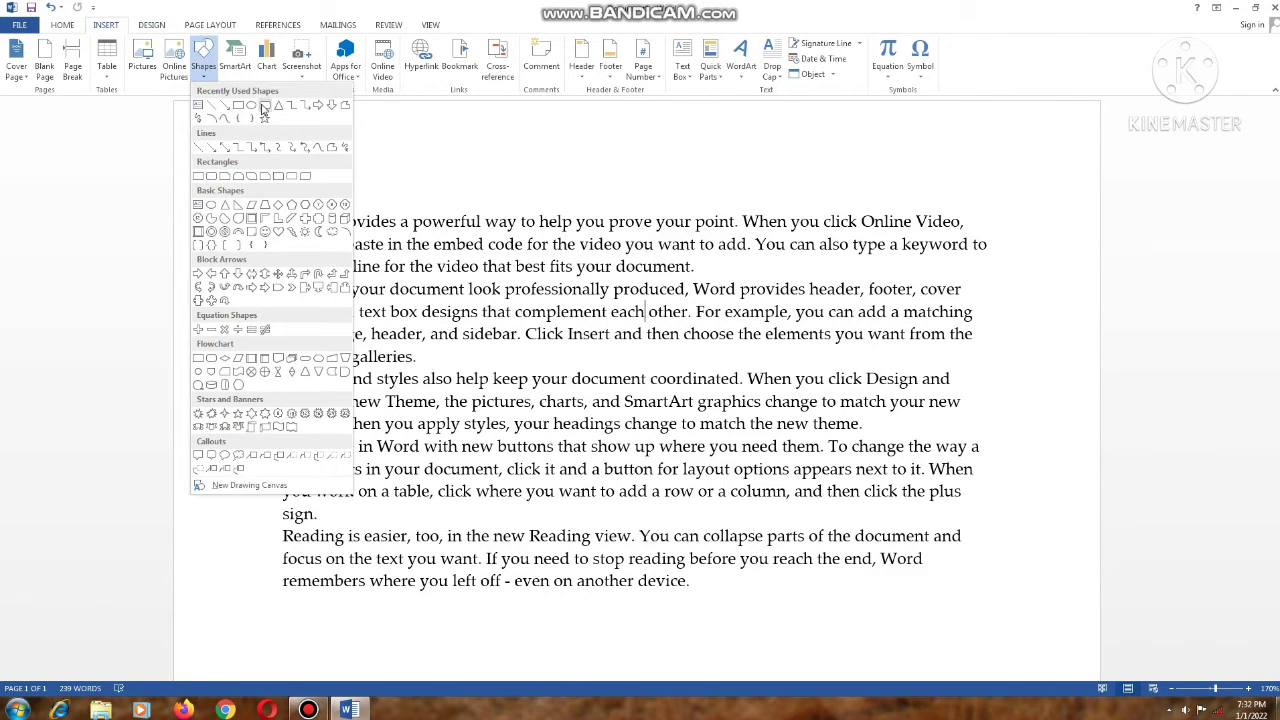
left_click(420, 186)
left_click_drag(855, 474, 528, 246)
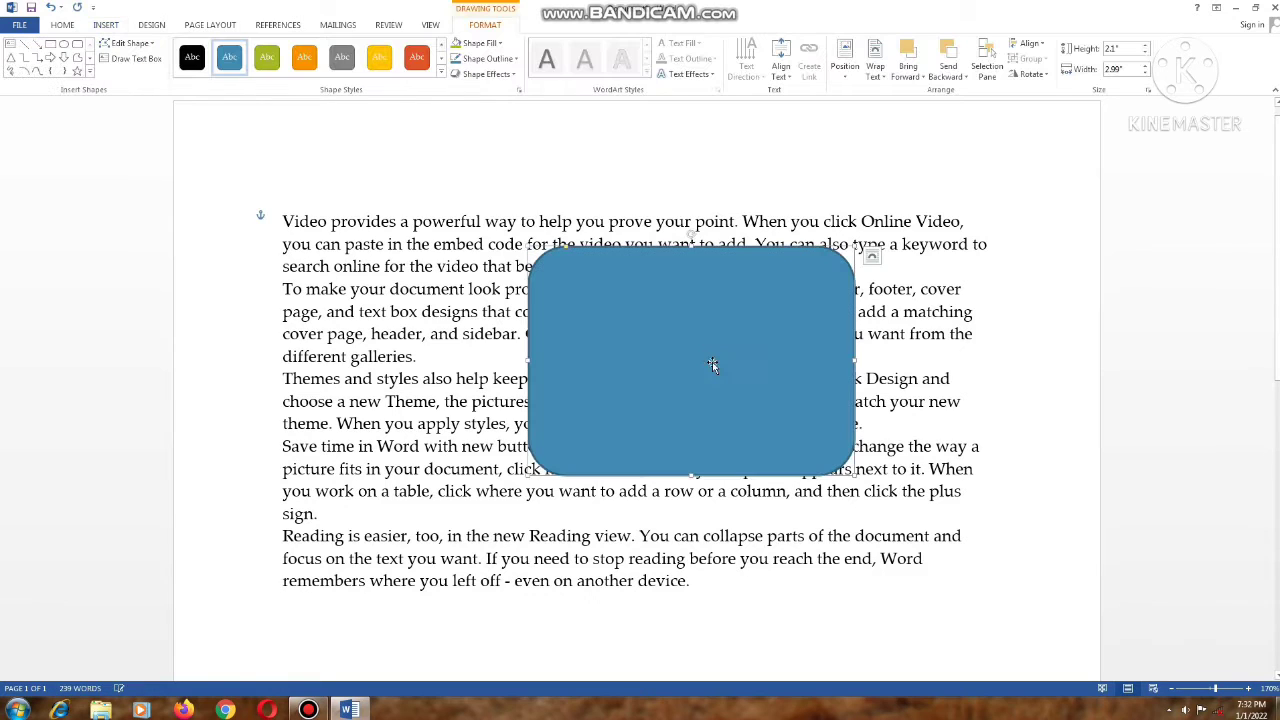
- Fill the rounded rectangle with a light blue gradient that radiates from the center
left_click(485, 43)
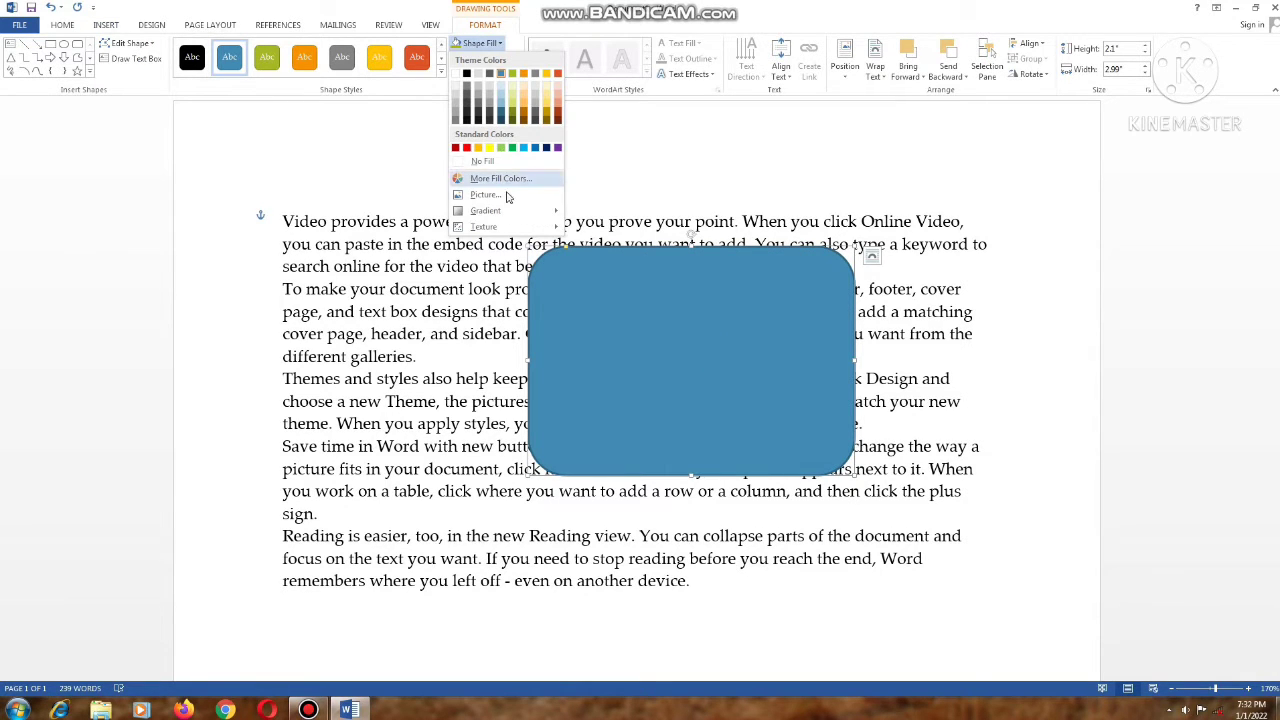
mouse_move(505, 214)
left_click(615, 313)
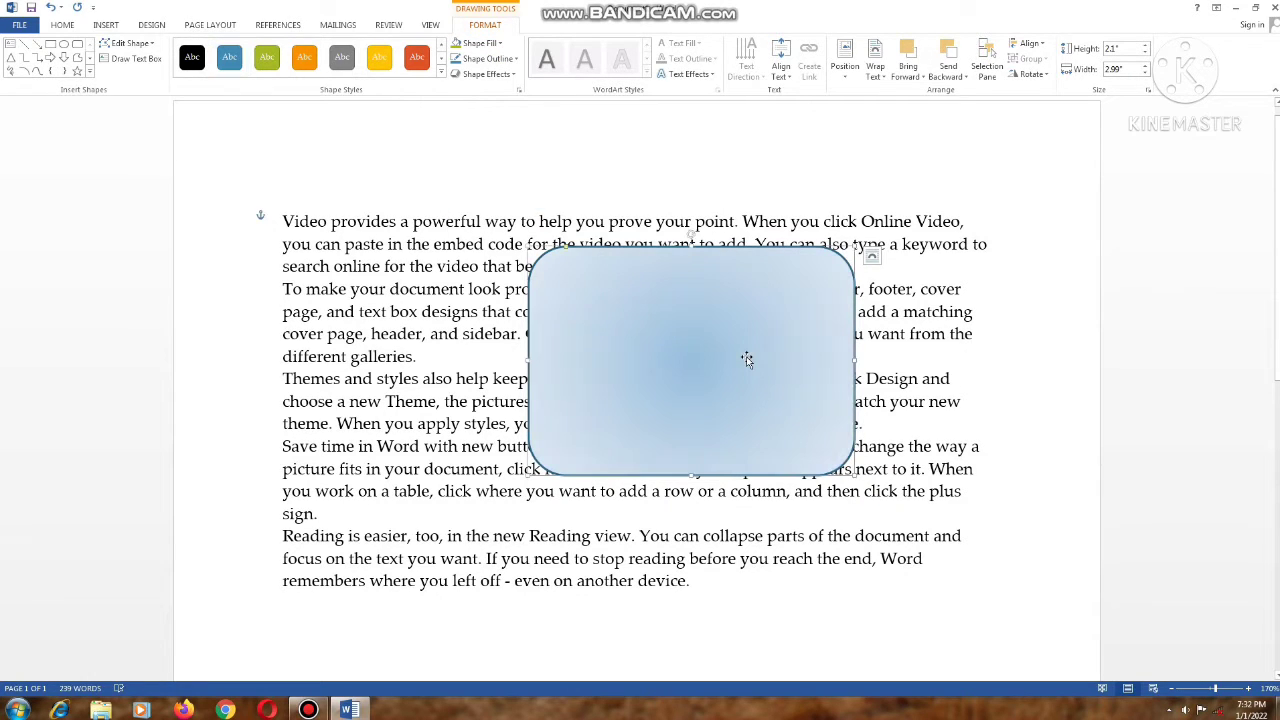
- Apply the Milk Glass theme effects to the document with the rounded rectangle in place
left_click(152, 25)
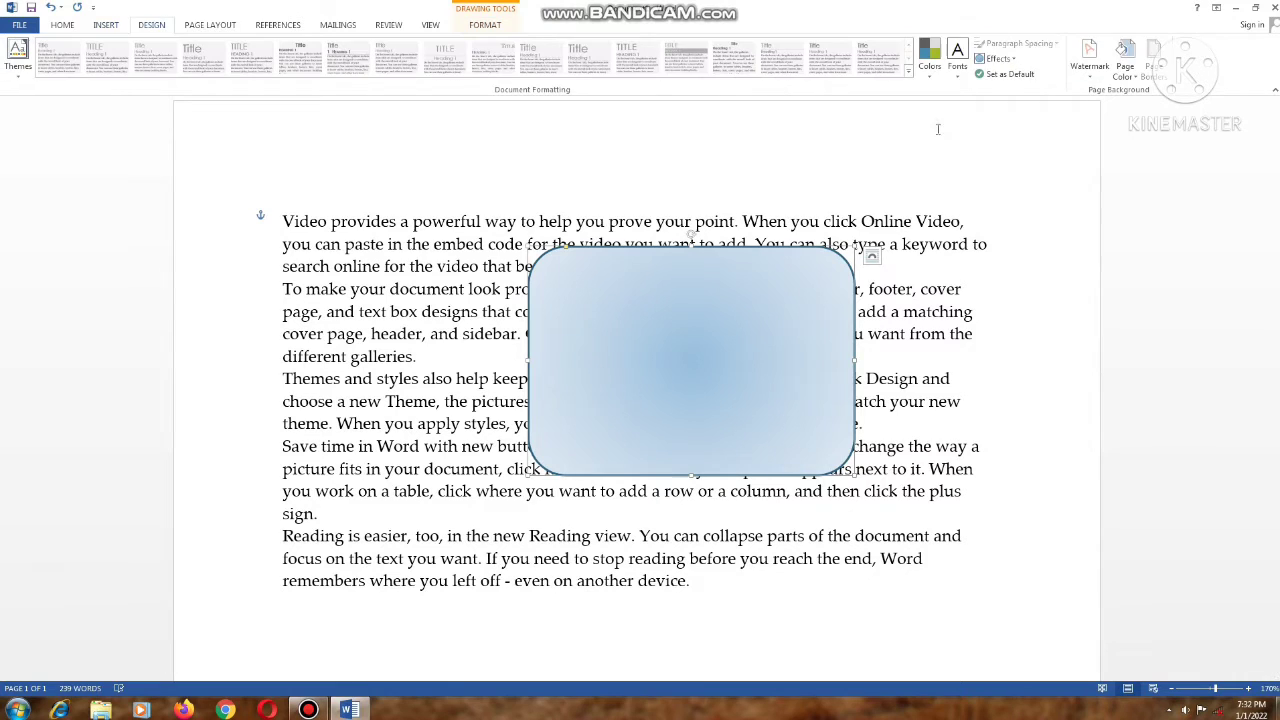
left_click(998, 59)
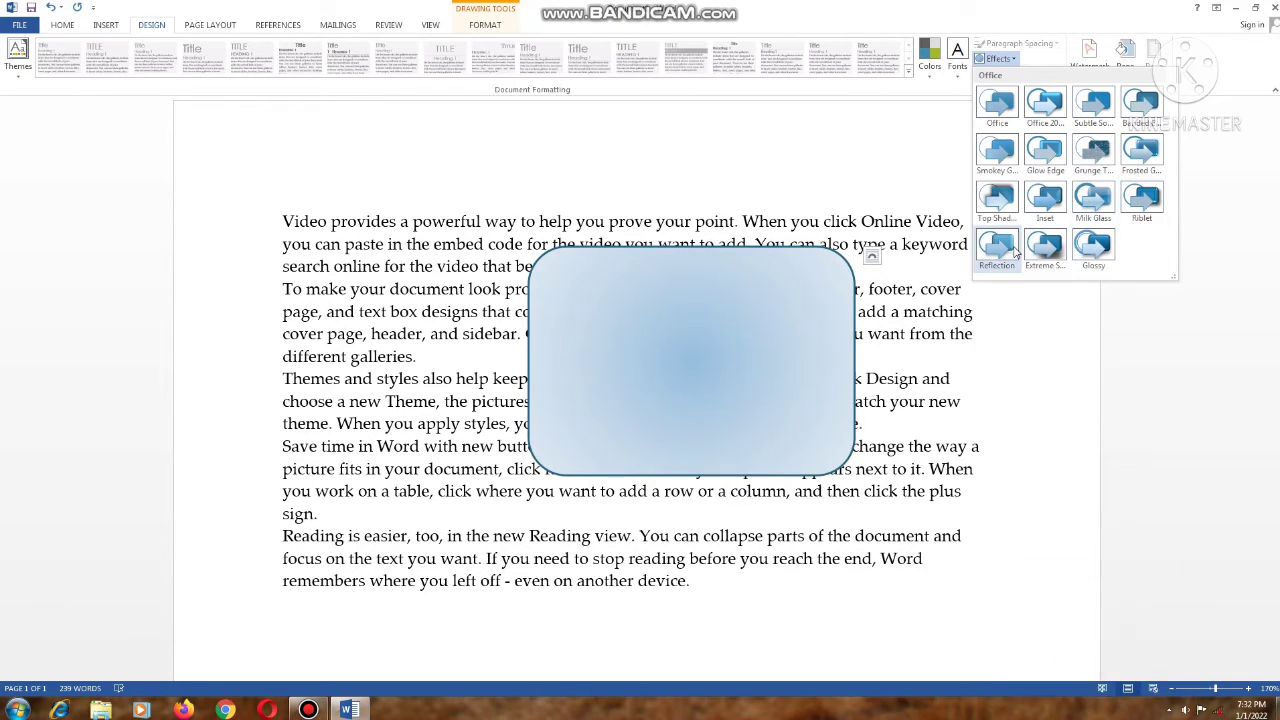
left_click(1106, 196)
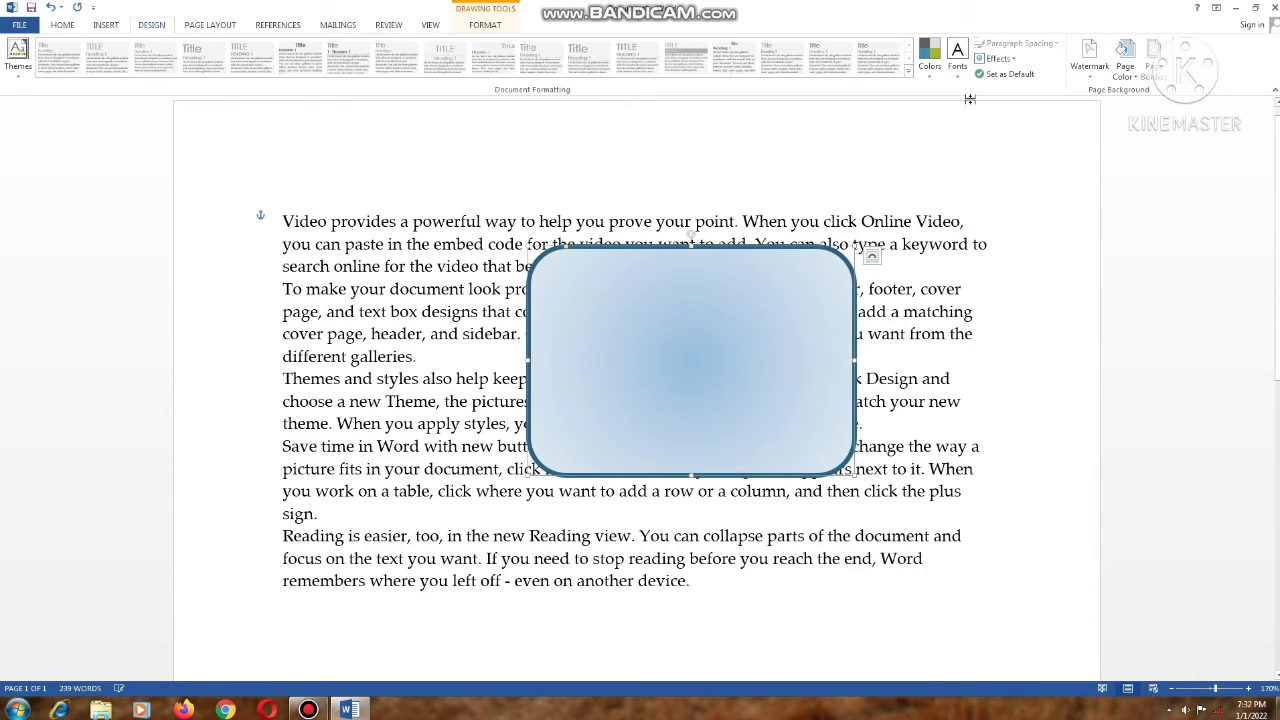
- Start setting the current design as default but decline it, and undo the edits until the rounded rectangle is removed
left_click(1004, 74)
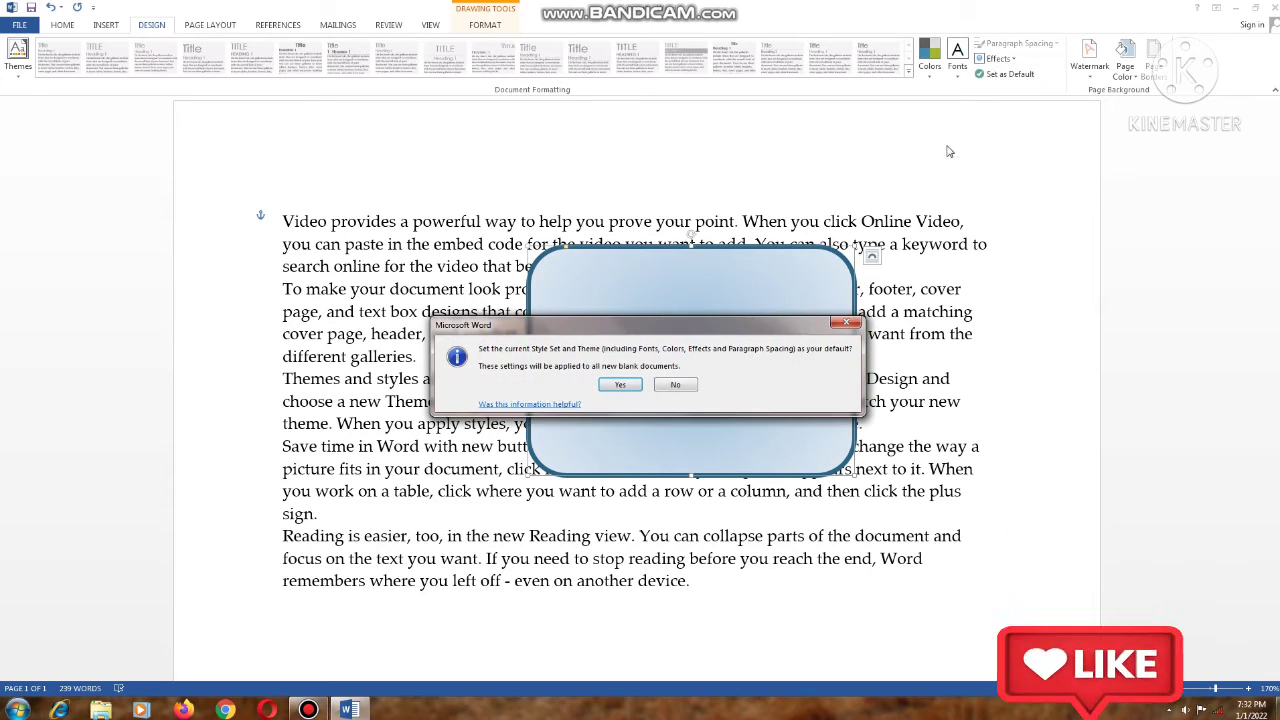
left_click(665, 388)
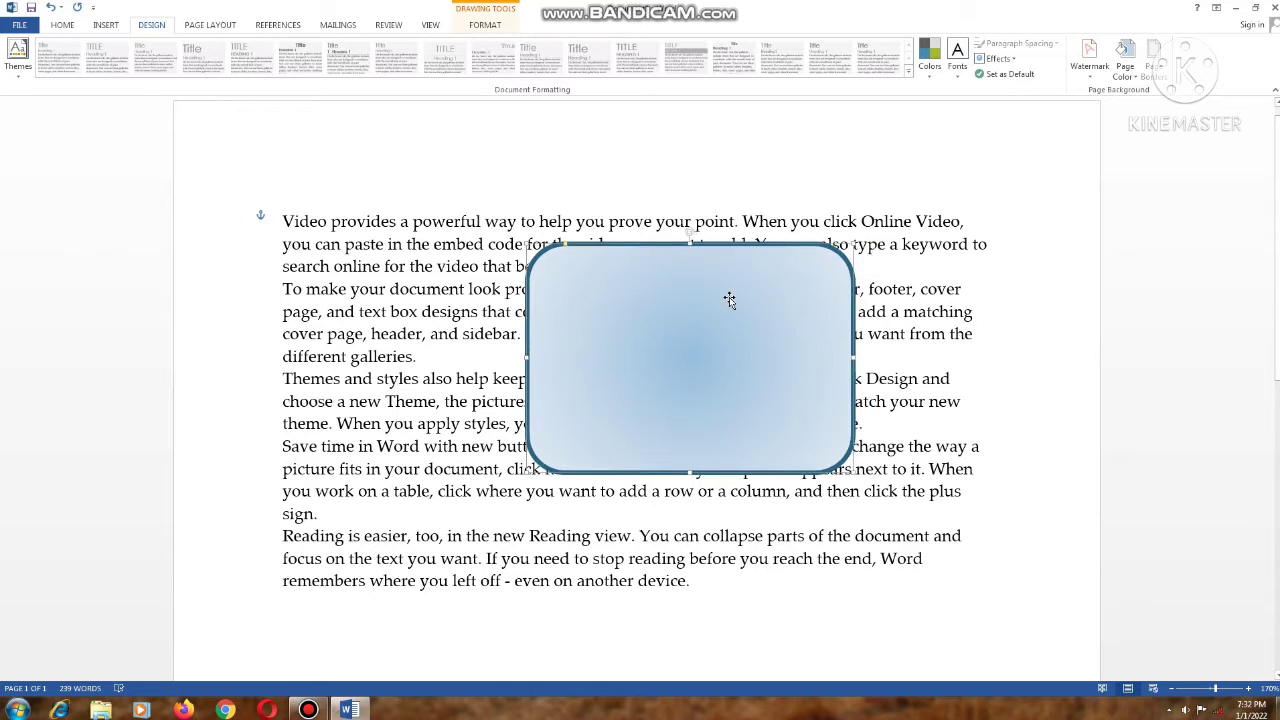
key("ctrl+z")
key("ctrl+z")
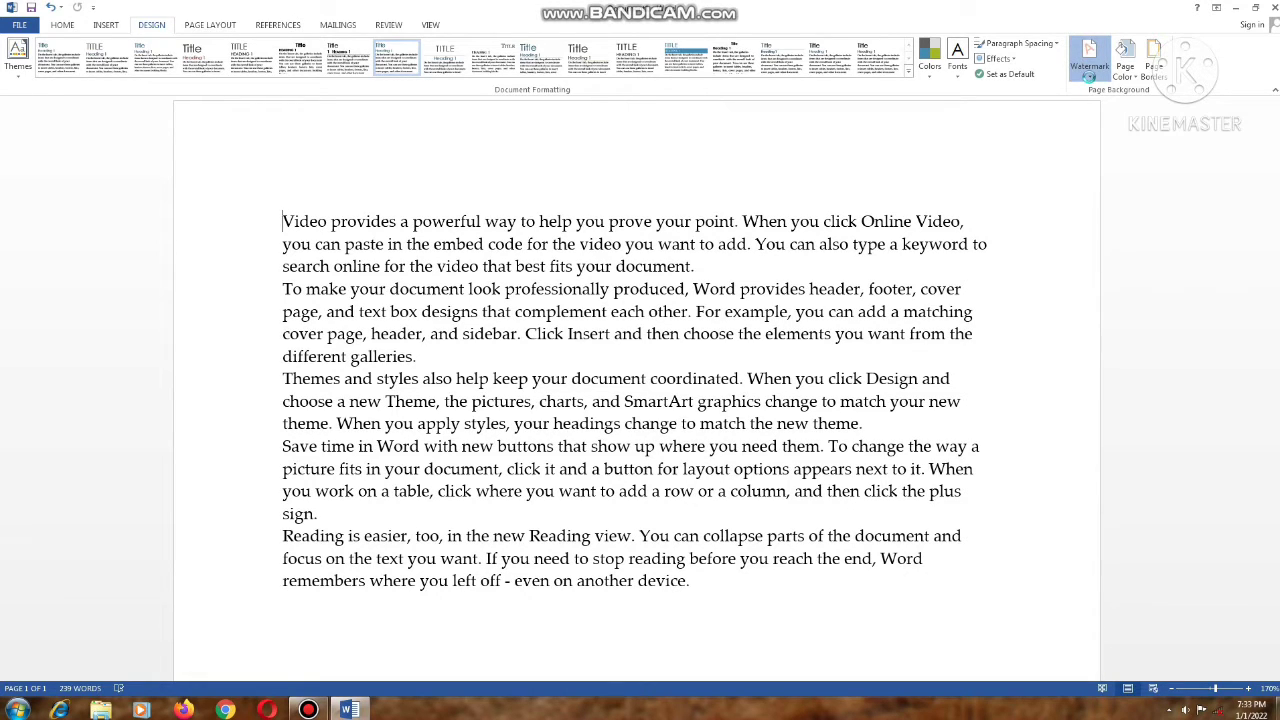
- Open the custom watermark settings, choose a picture watermark, and opt to work offline when selecting its picture
left_click(1089, 76)
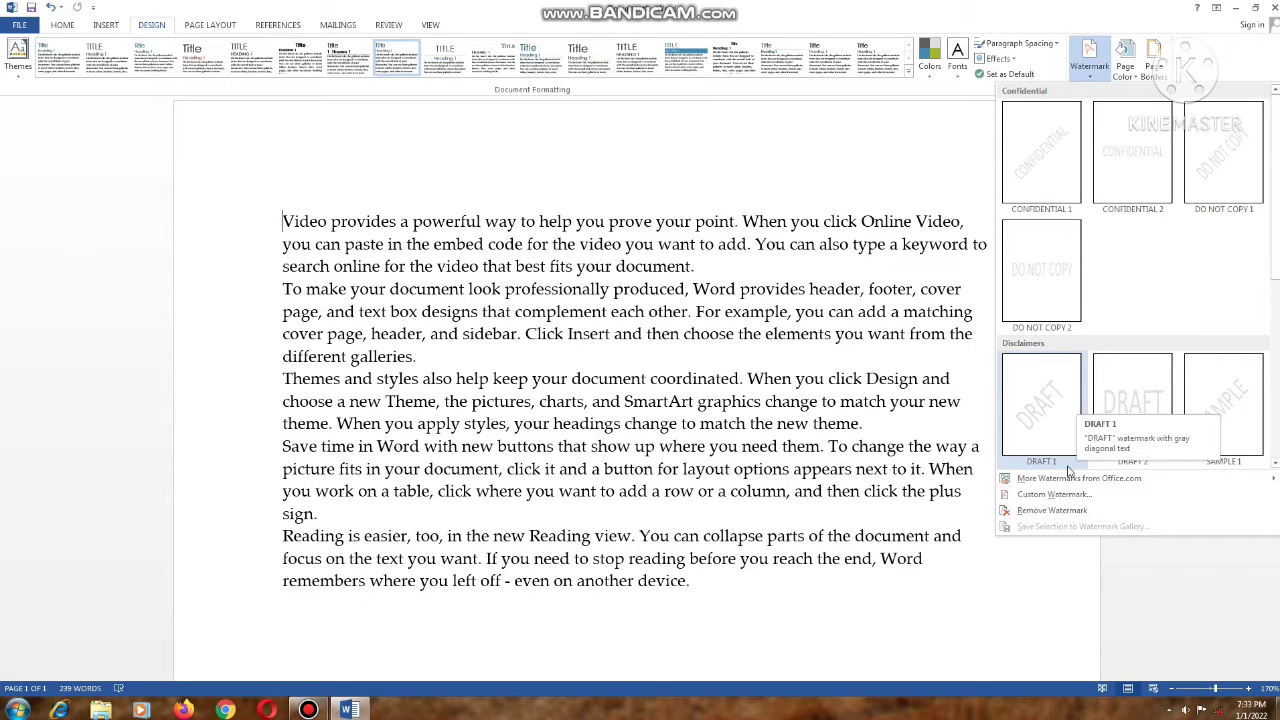
left_click(1054, 494)
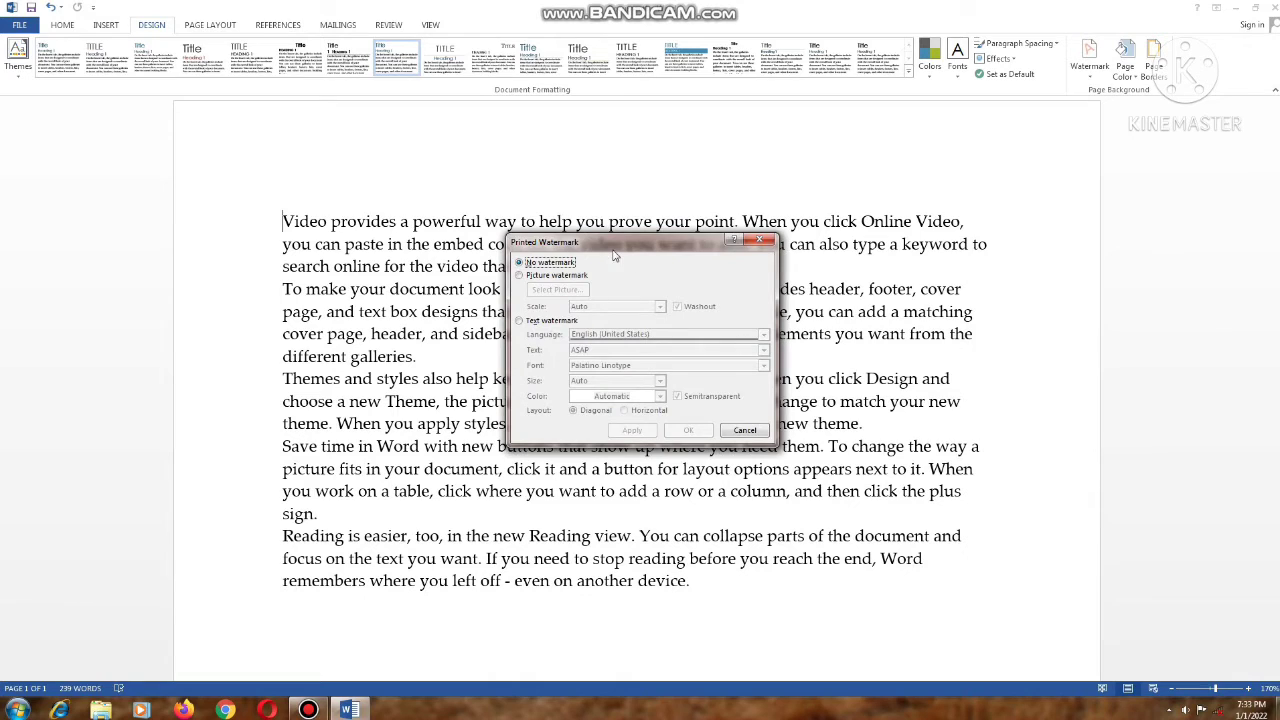
left_click_drag(612, 248, 769, 151)
left_click(759, 180)
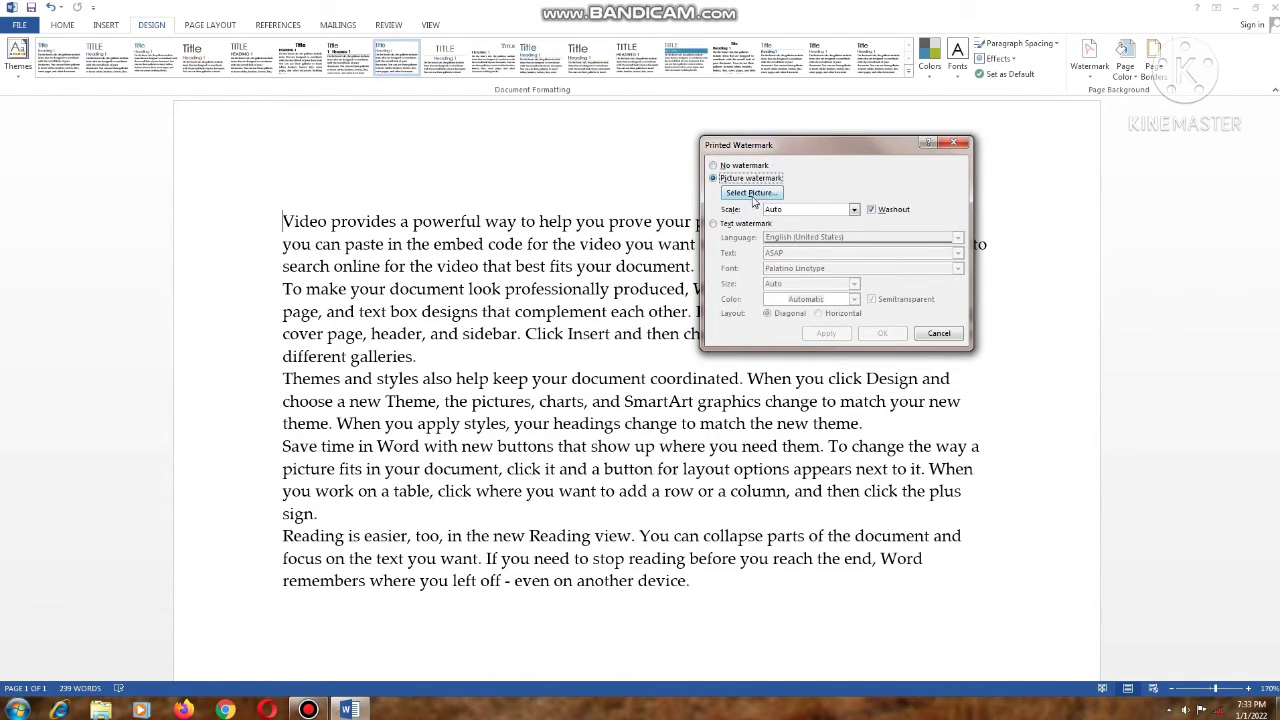
left_click(752, 194)
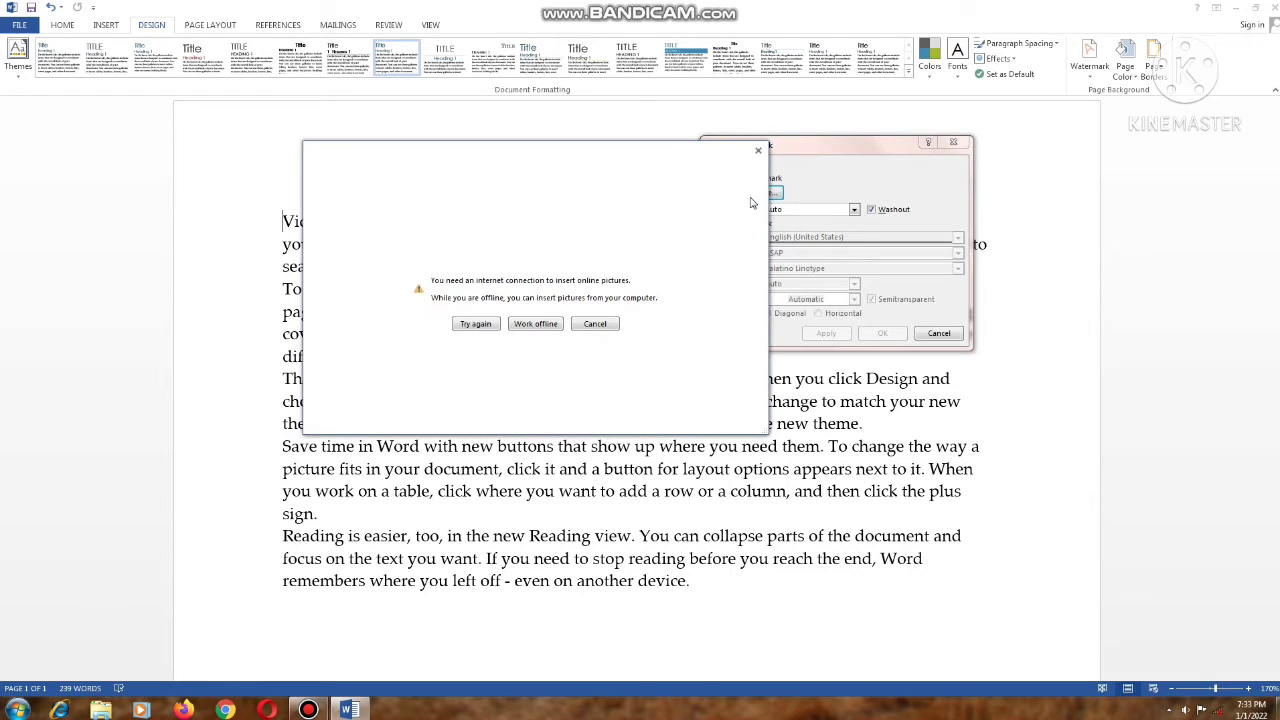
left_click(533, 326)
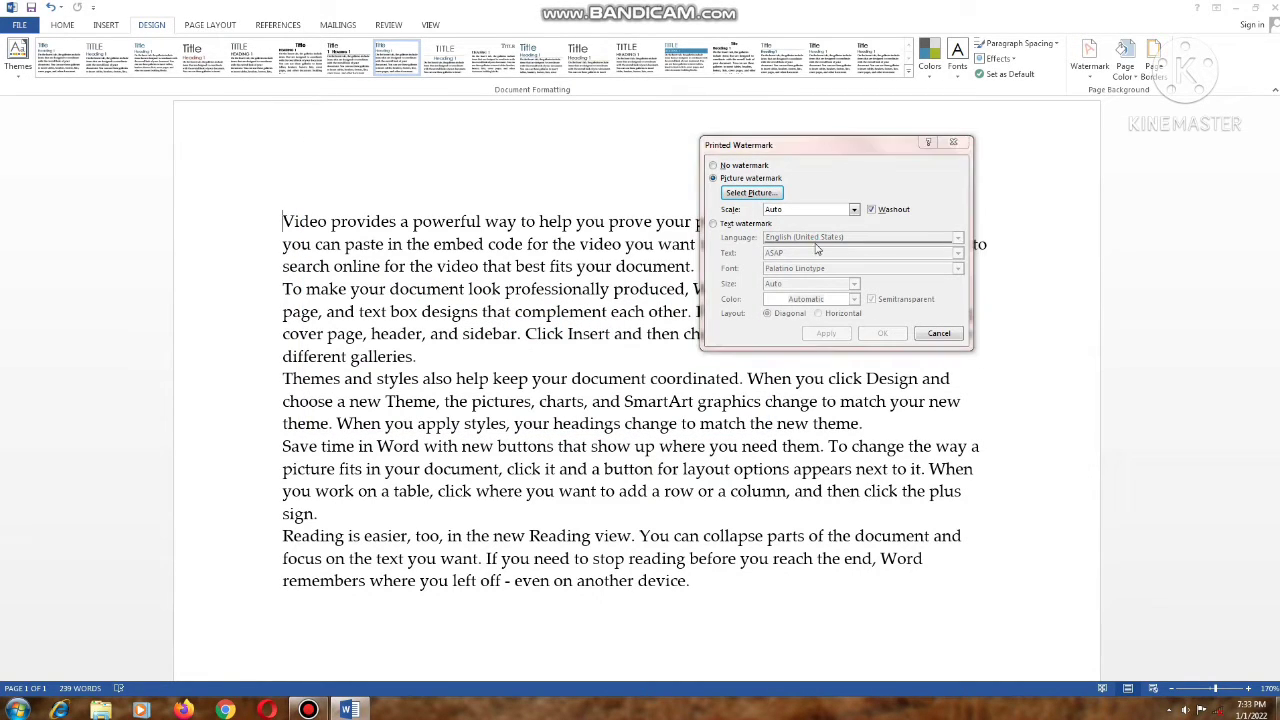
- Choose the Desert image from the Sample Pictures folder and apply it as the page's picture watermark
left_click(759, 195)
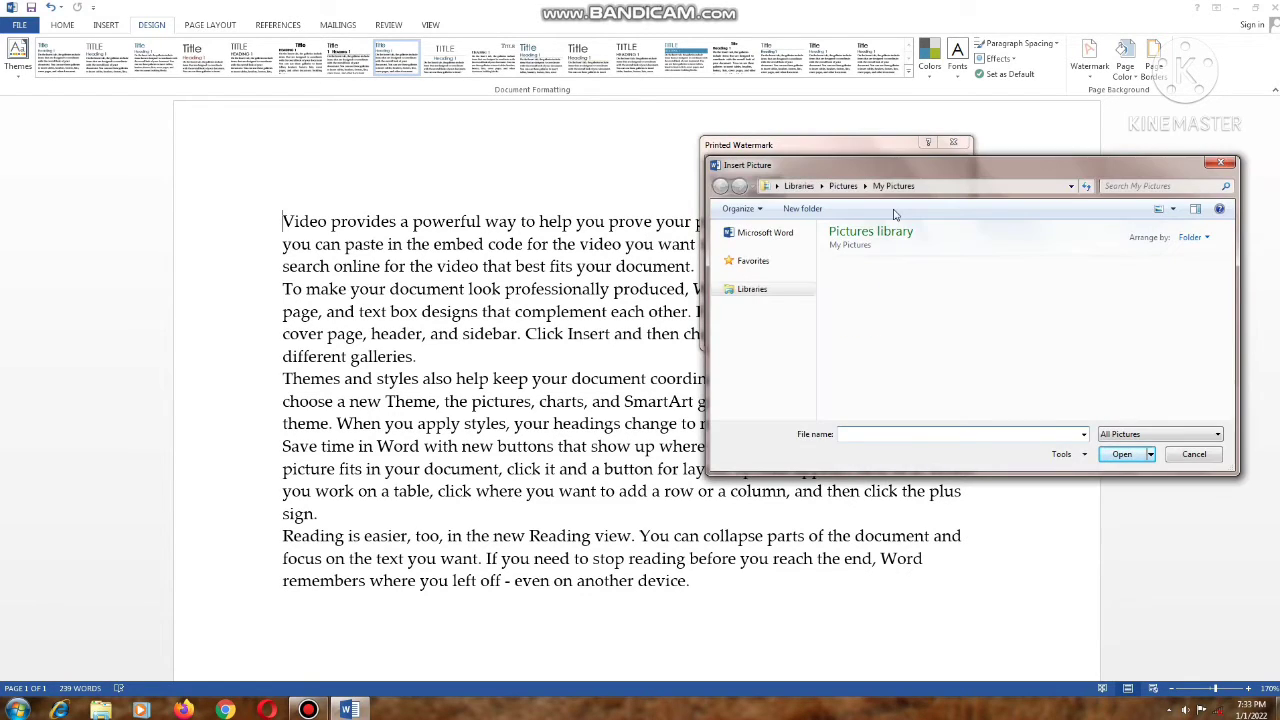
left_click_drag(912, 175, 586, 191)
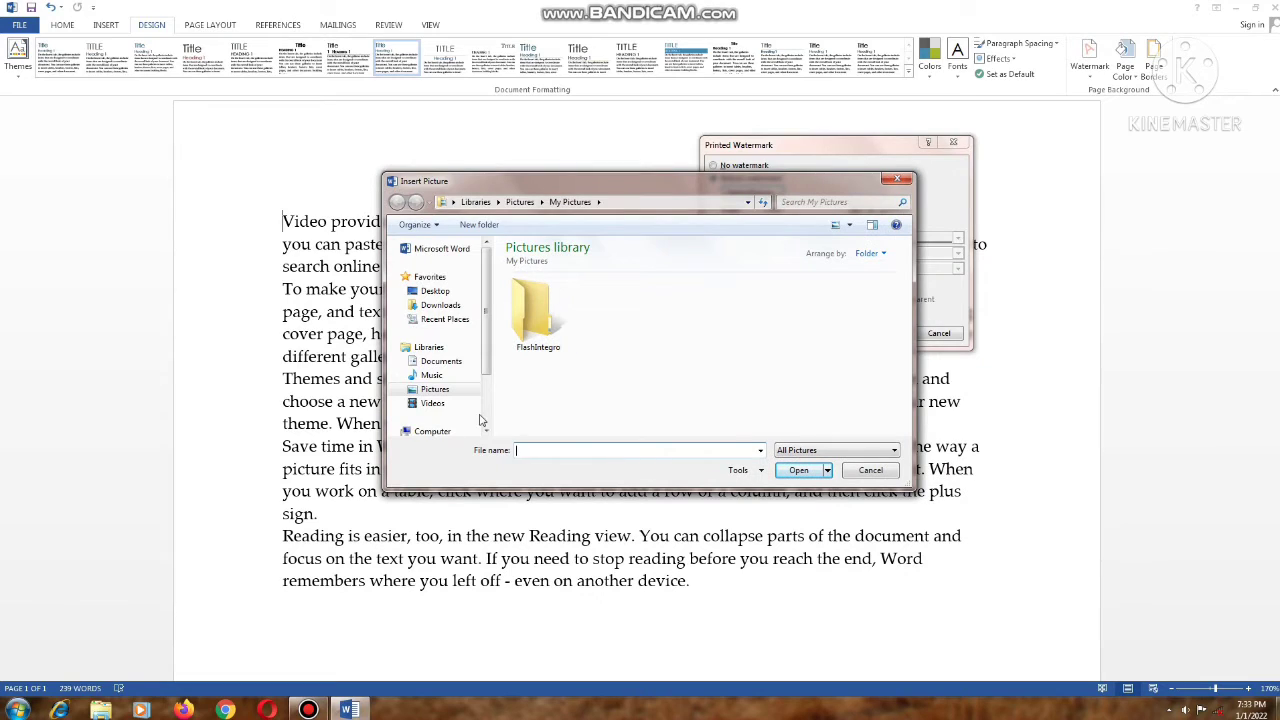
left_click(440, 389)
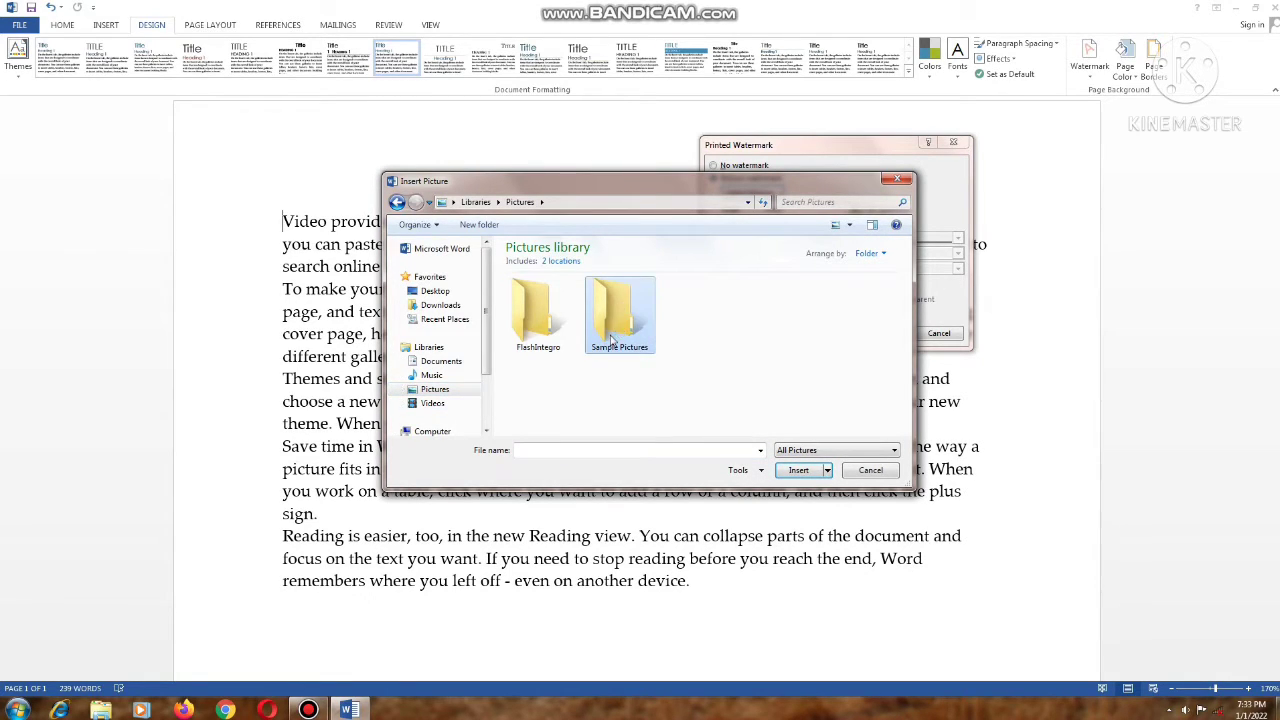
double_click(612, 340)
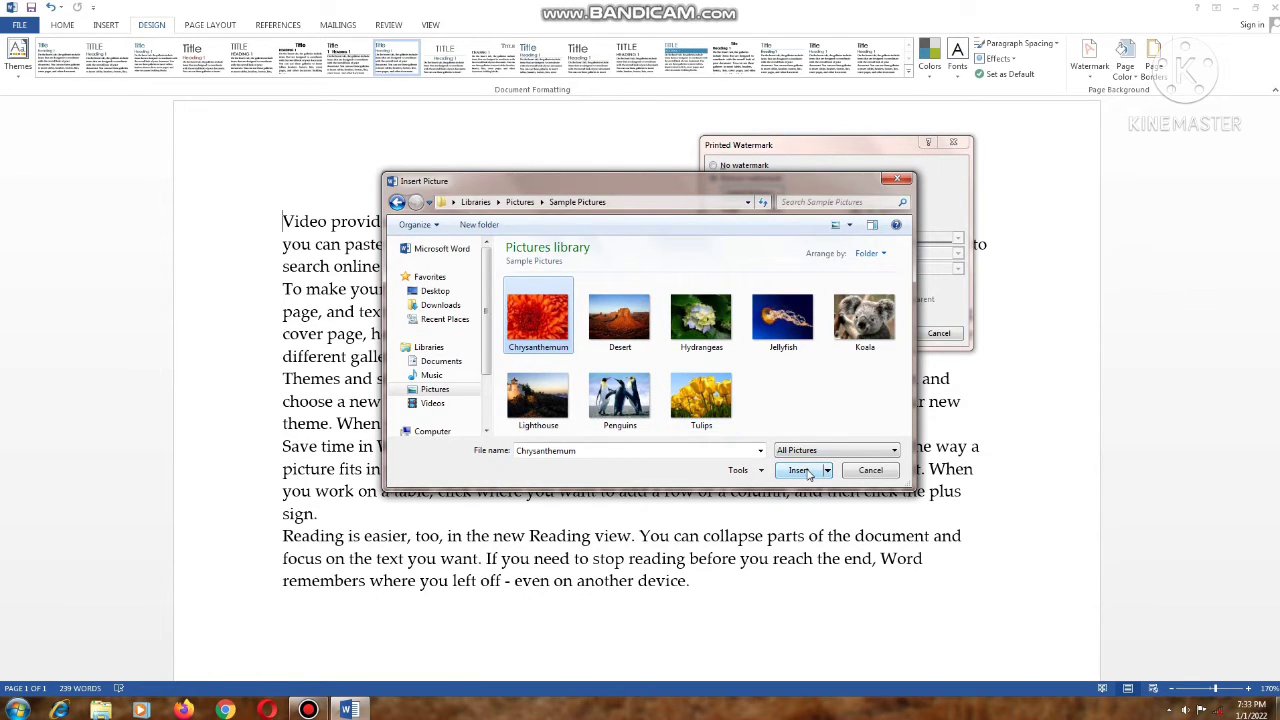
left_click(618, 318)
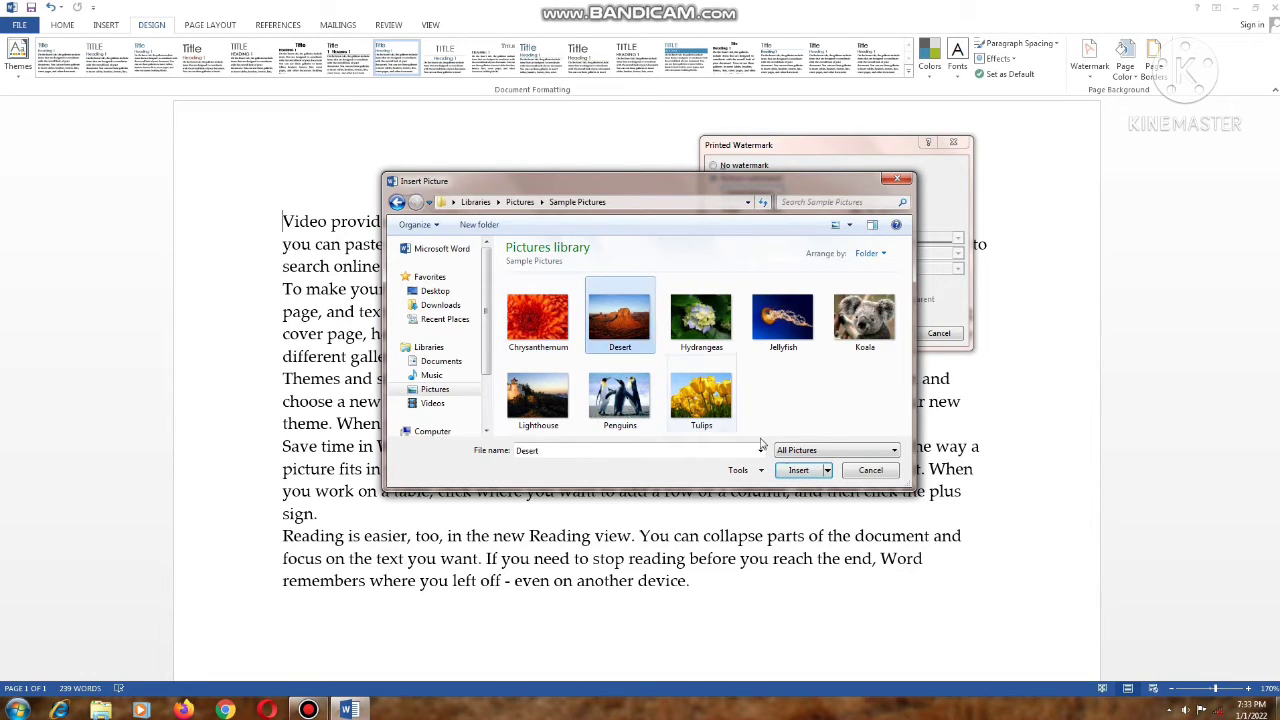
left_click(799, 470)
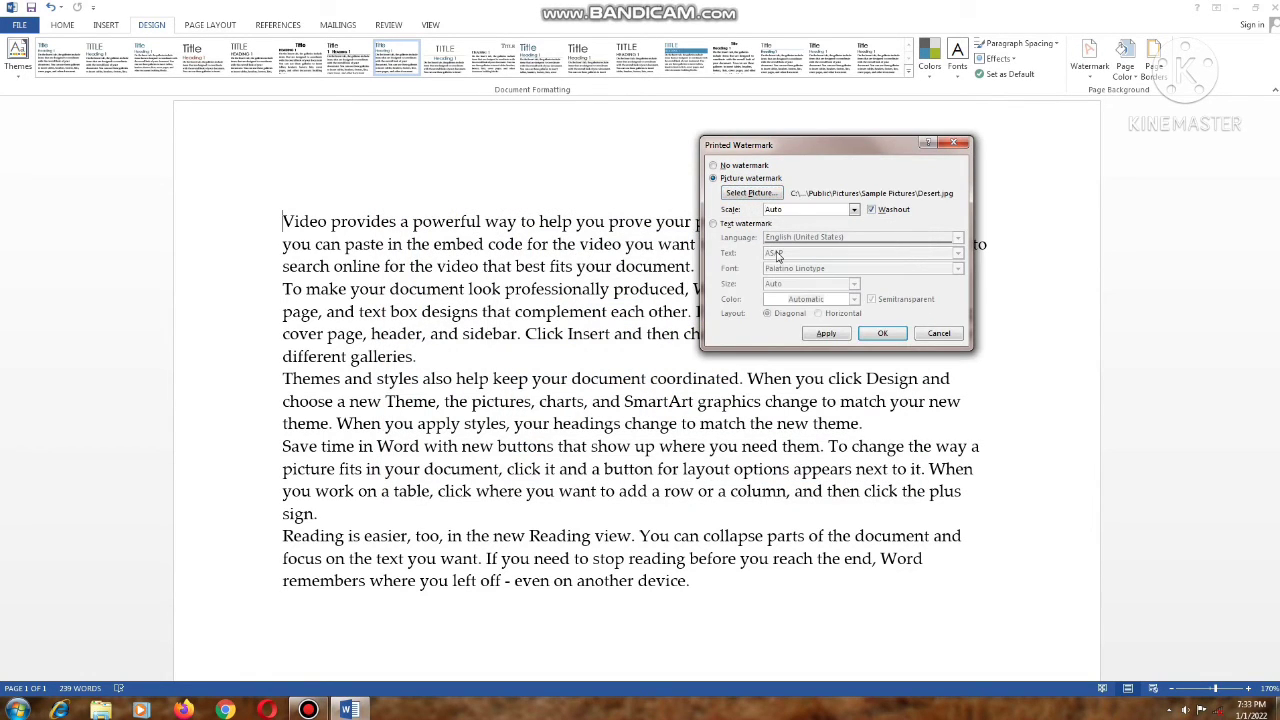
left_click(837, 334)
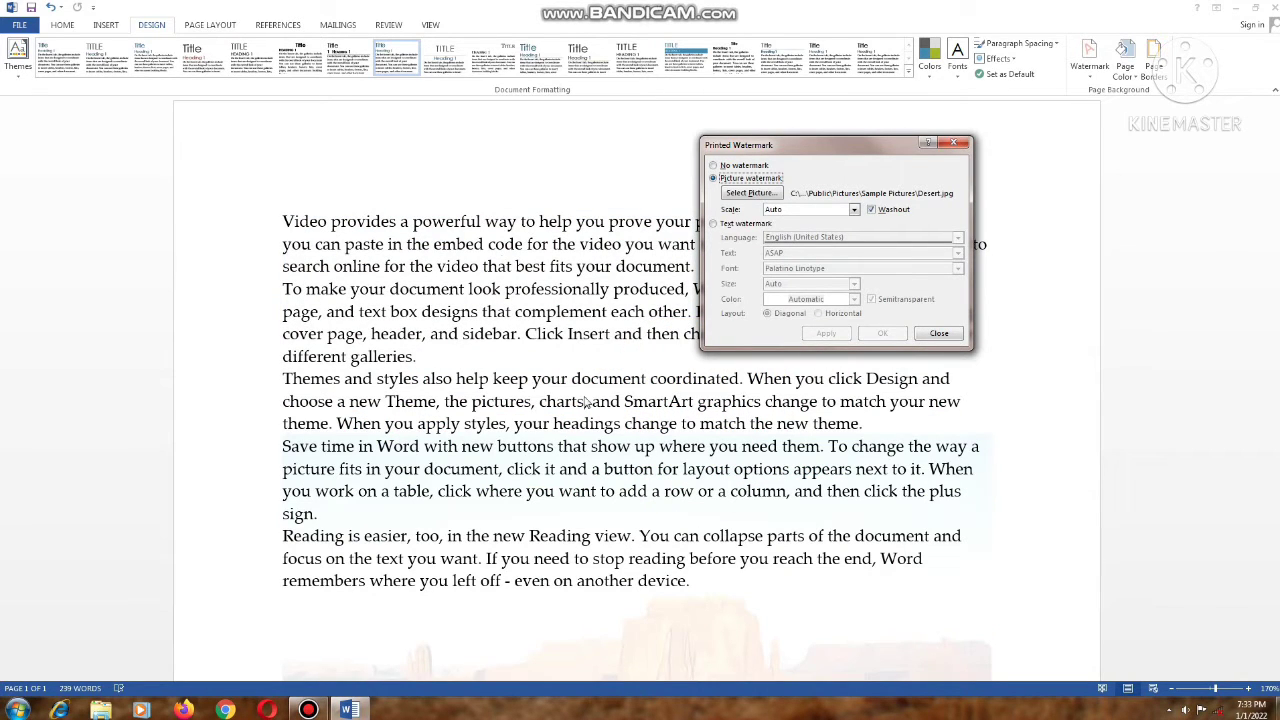
- Move the watermark dialog to the page's center, turn off Washout, and apply the full-color Desert picture watermark
left_click_drag(871, 148, 744, 316)
left_click_drag(748, 272, 760, 232)
left_click(762, 291)
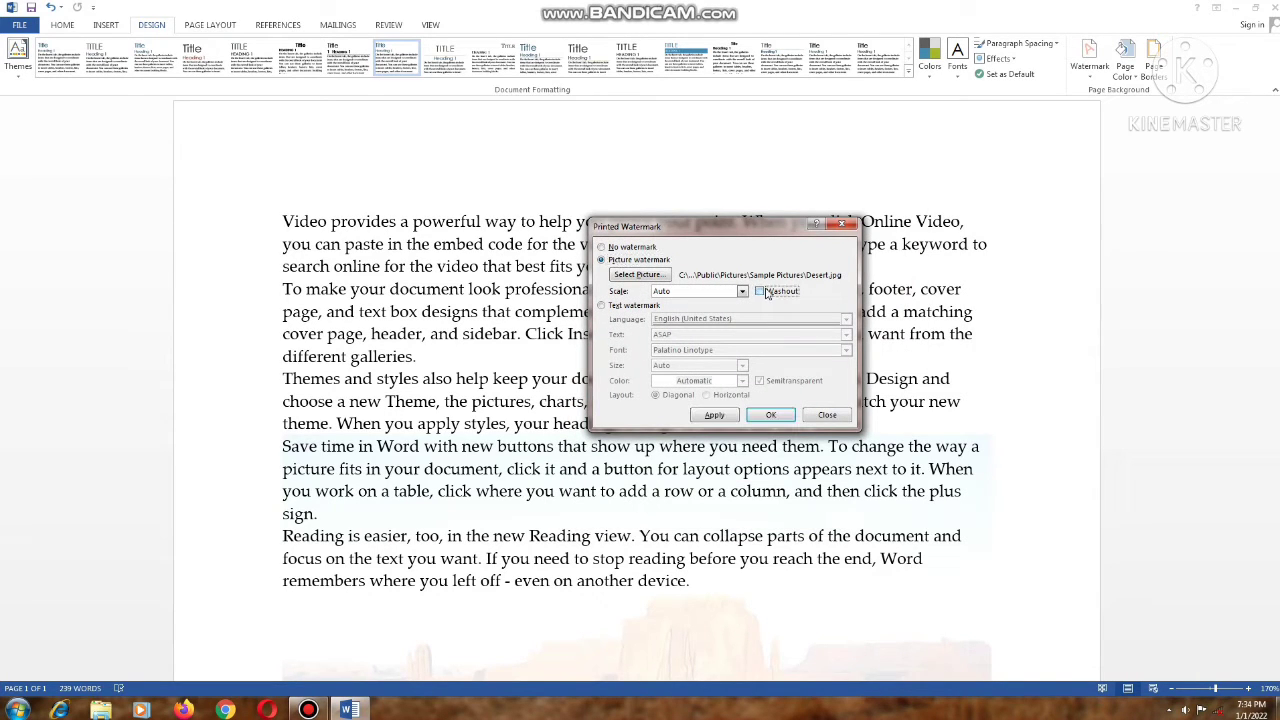
left_click(722, 418)
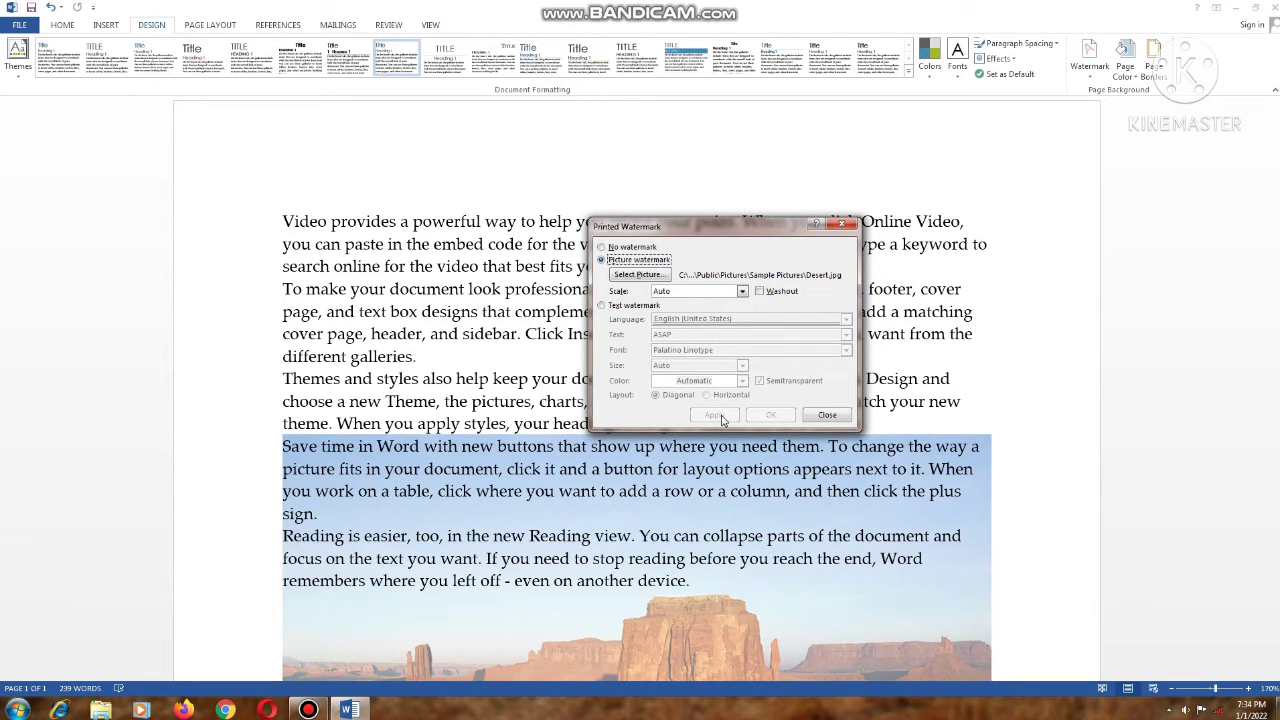
- Apply the Desert watermark with Washout on again, and reapply it with Washout off for comparison
left_click(760, 291)
left_click(716, 416)
left_click(760, 291)
left_click(729, 420)
- Switch to a text watermark and replace its ASAP text with "Core Code Classes"
left_click(614, 309)
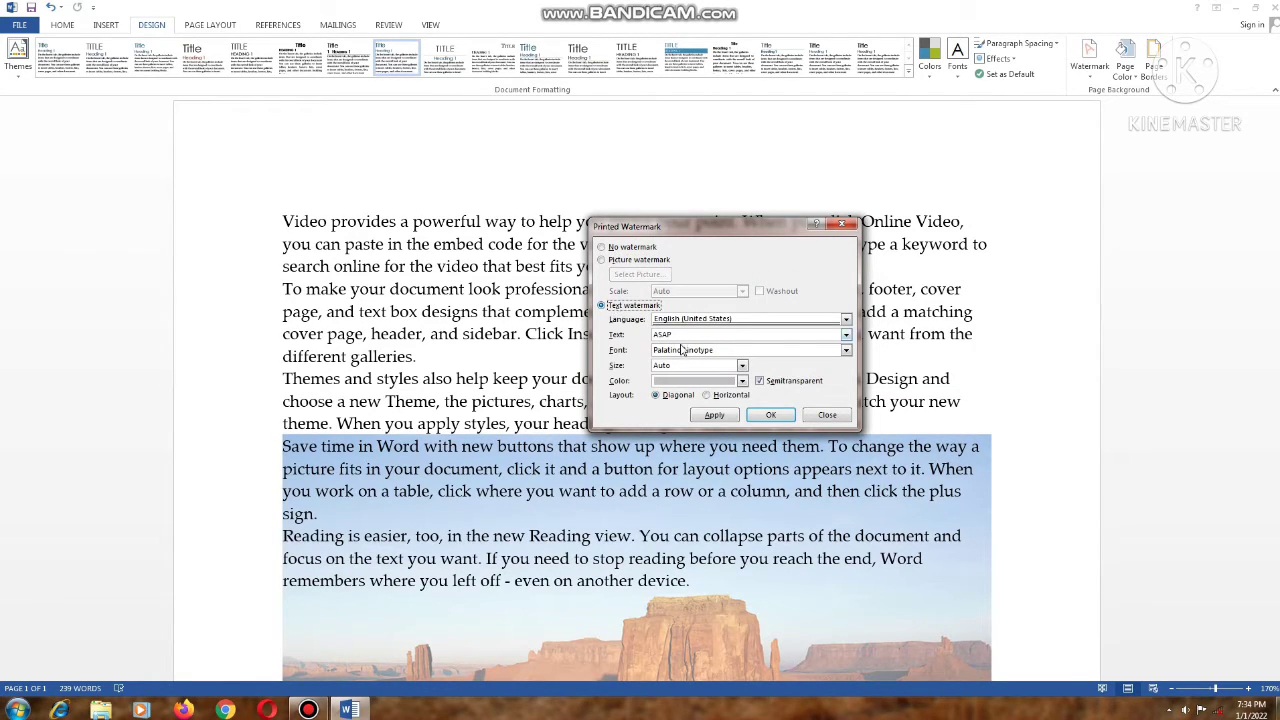
left_click(686, 336)
double_click(651, 335)
key("BackSpace")
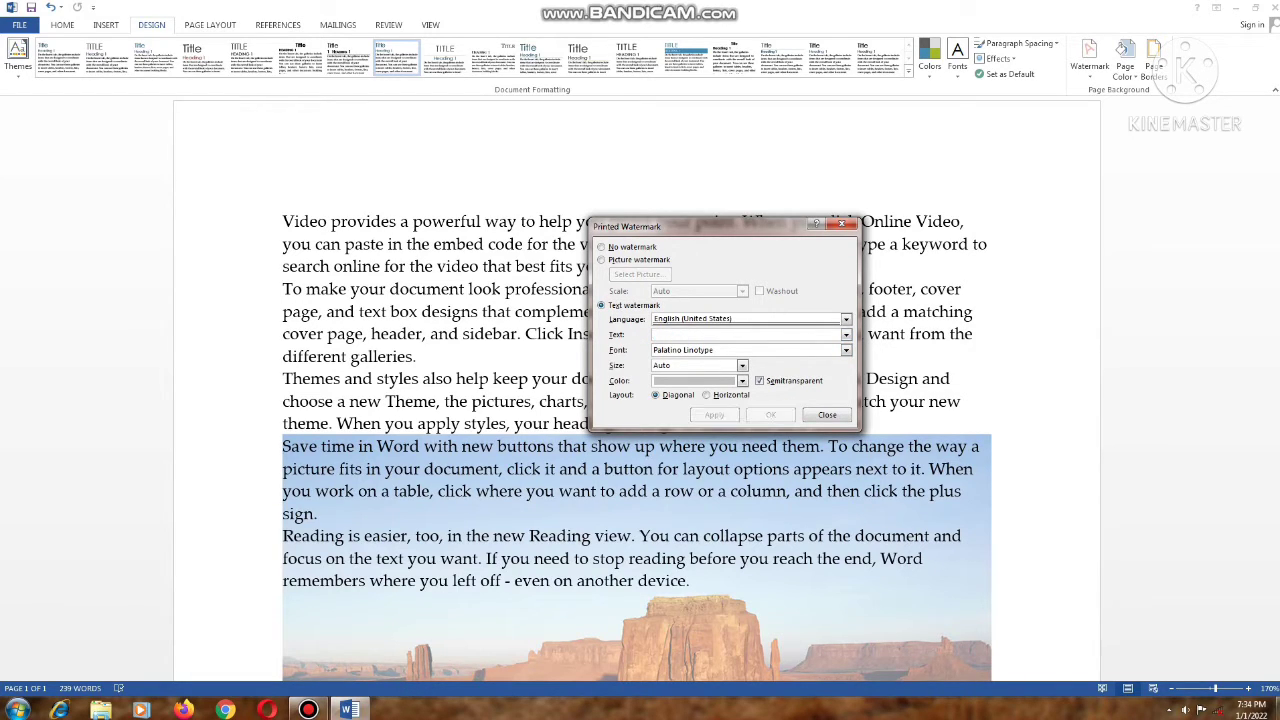
type("Core Code Classes")
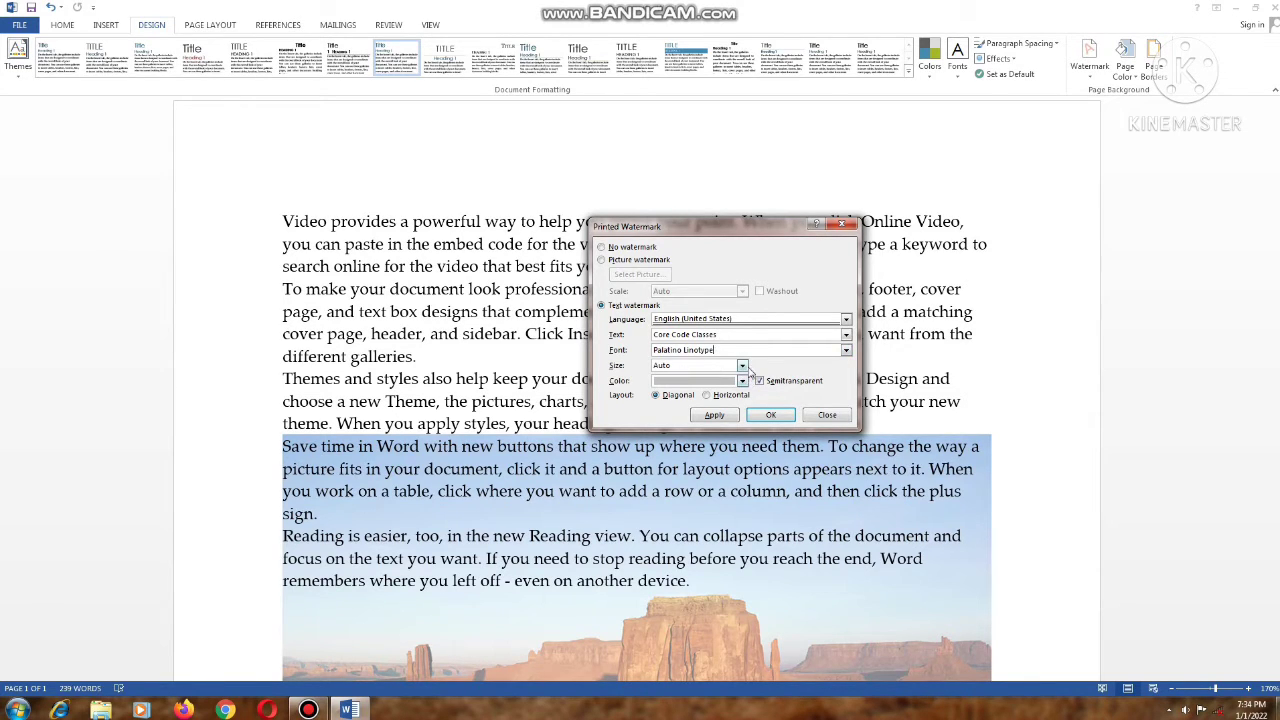
- Keep the watermark size at Auto, set the text color to orange-red, and apply the text watermark
left_click(743, 366)
left_click(748, 369)
left_click(743, 381)
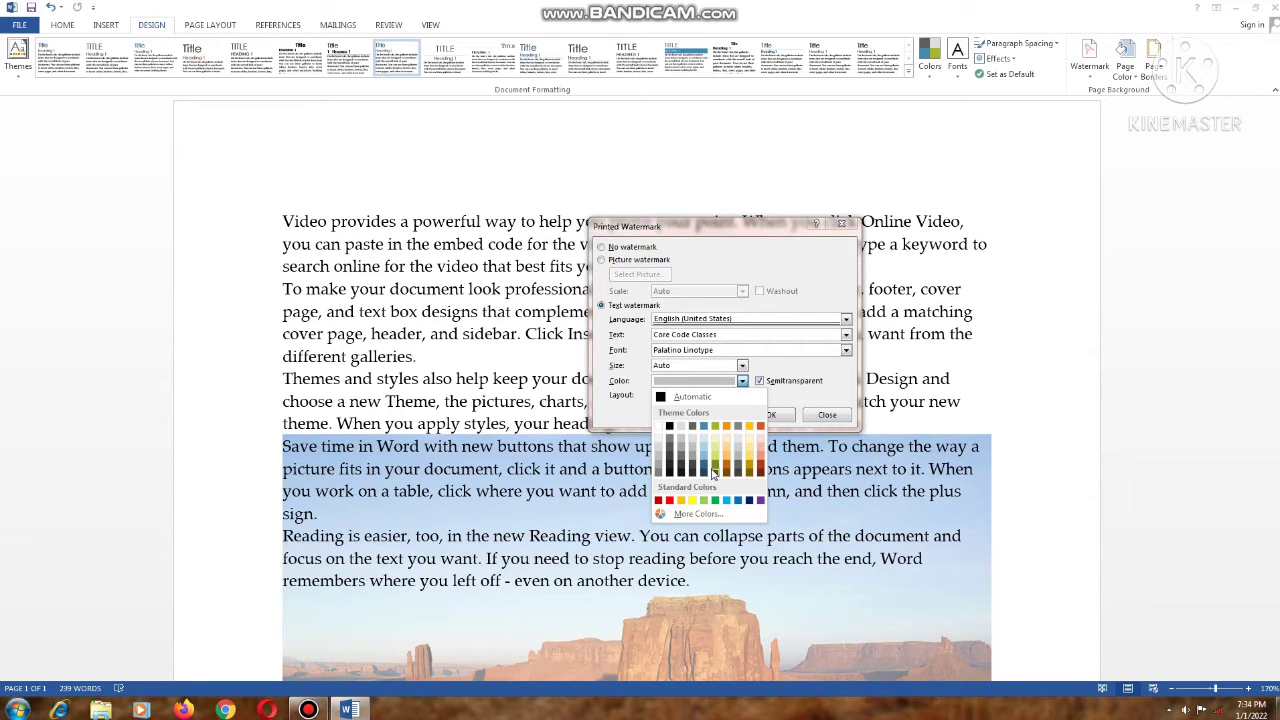
left_click(760, 437)
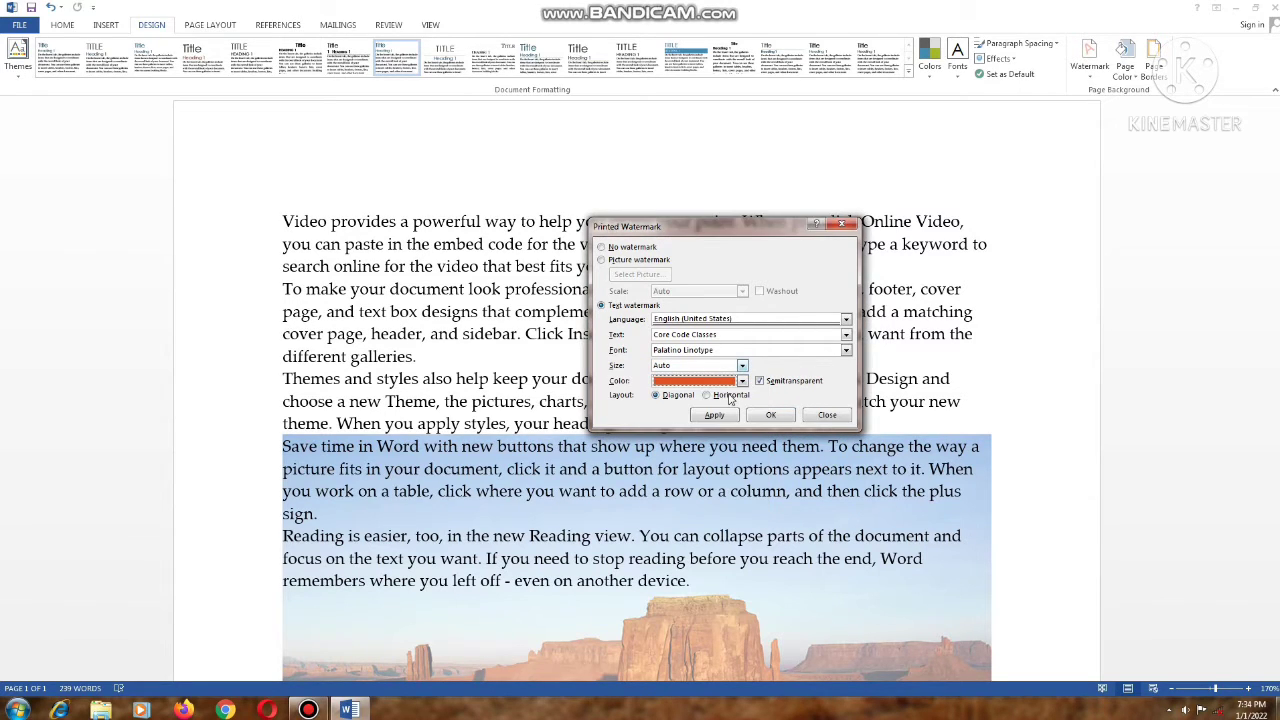
left_click(716, 415)
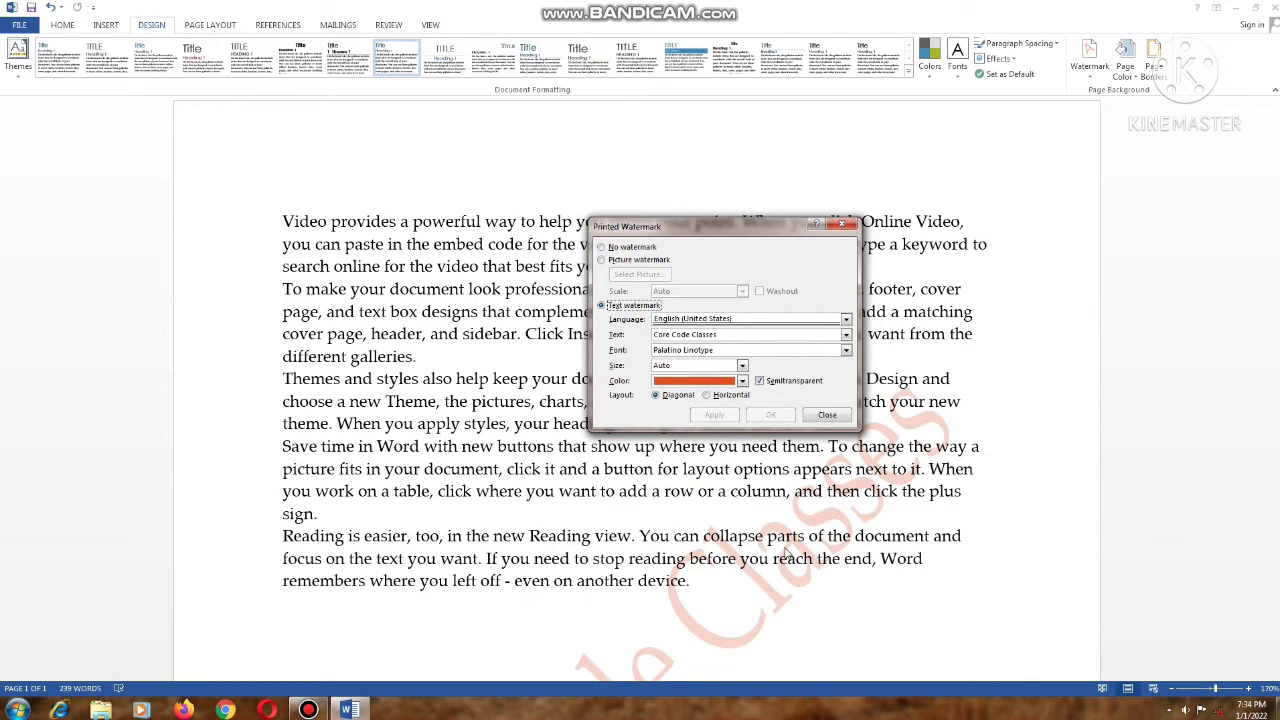
- Close the watermark settings and view the full diagonal text watermark on the page
left_click(827, 415)
scroll(825, 455, "down", 8)
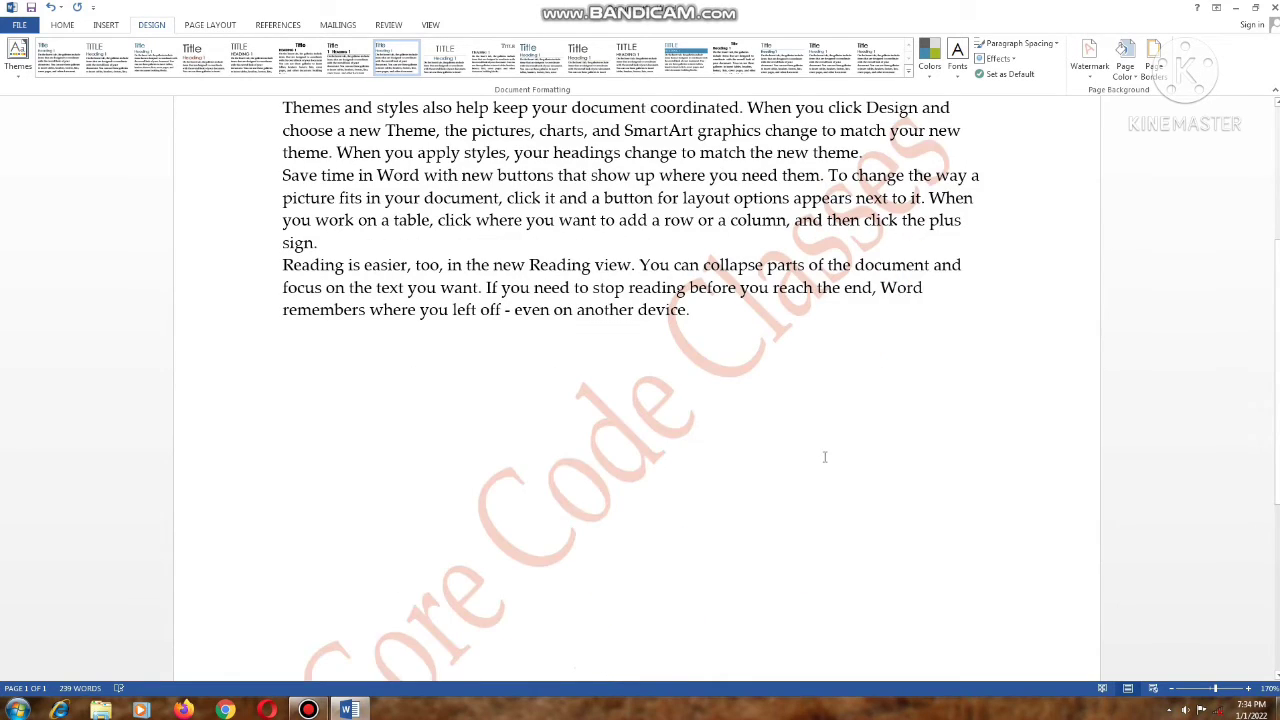
scroll(825, 457, "up", 2)
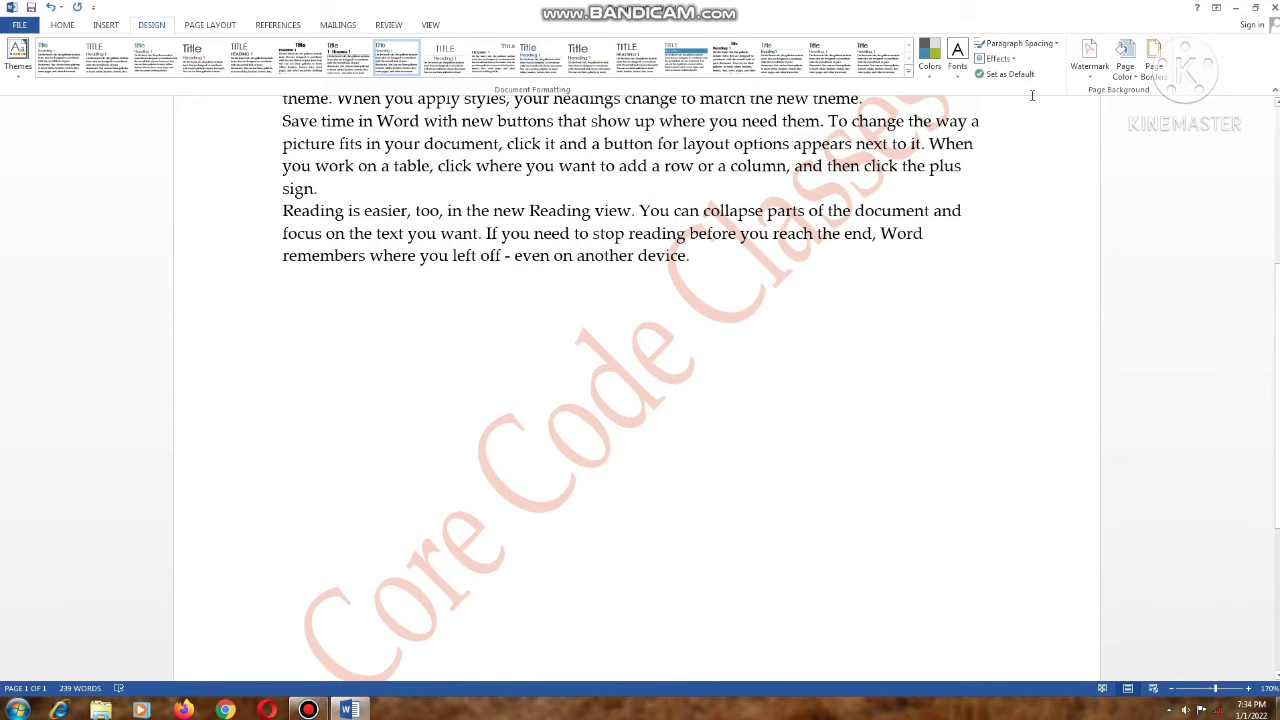
- Reopen the custom watermark settings, move the dialog clear of the page's center, and apply the "Core Code Classes" watermark with the Horizontal layout
left_click(1089, 58)
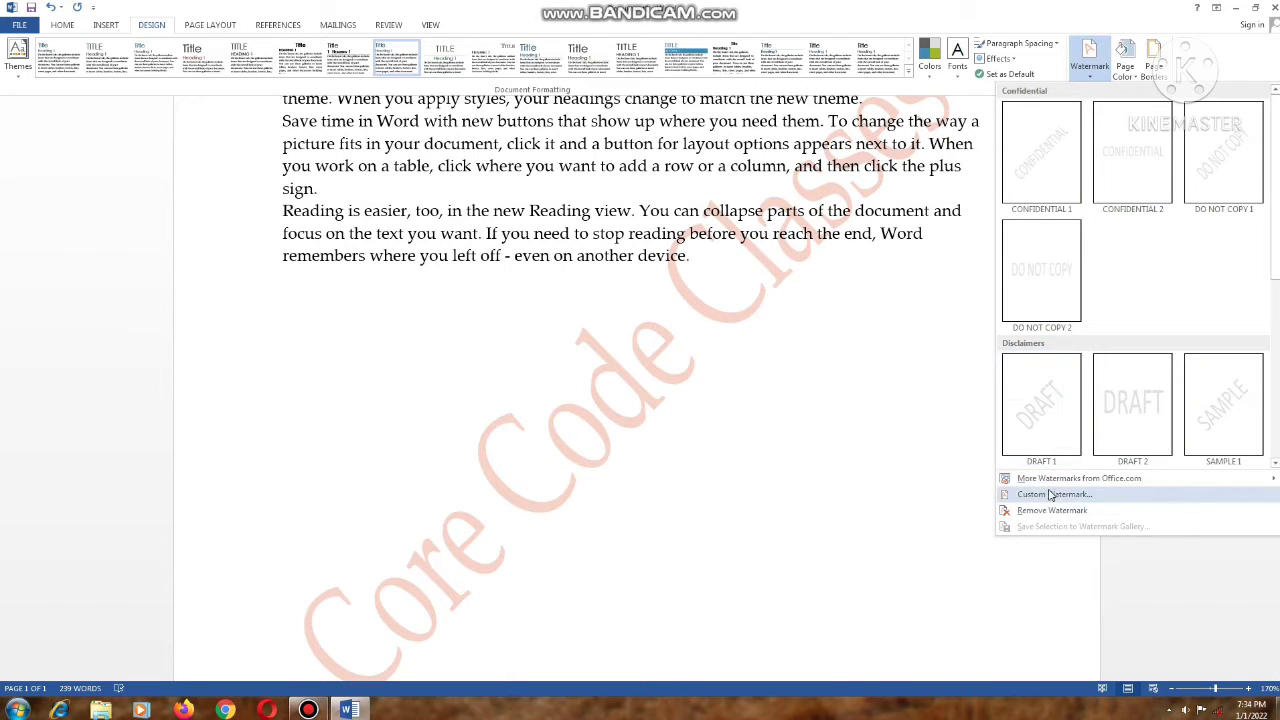
left_click(1050, 495)
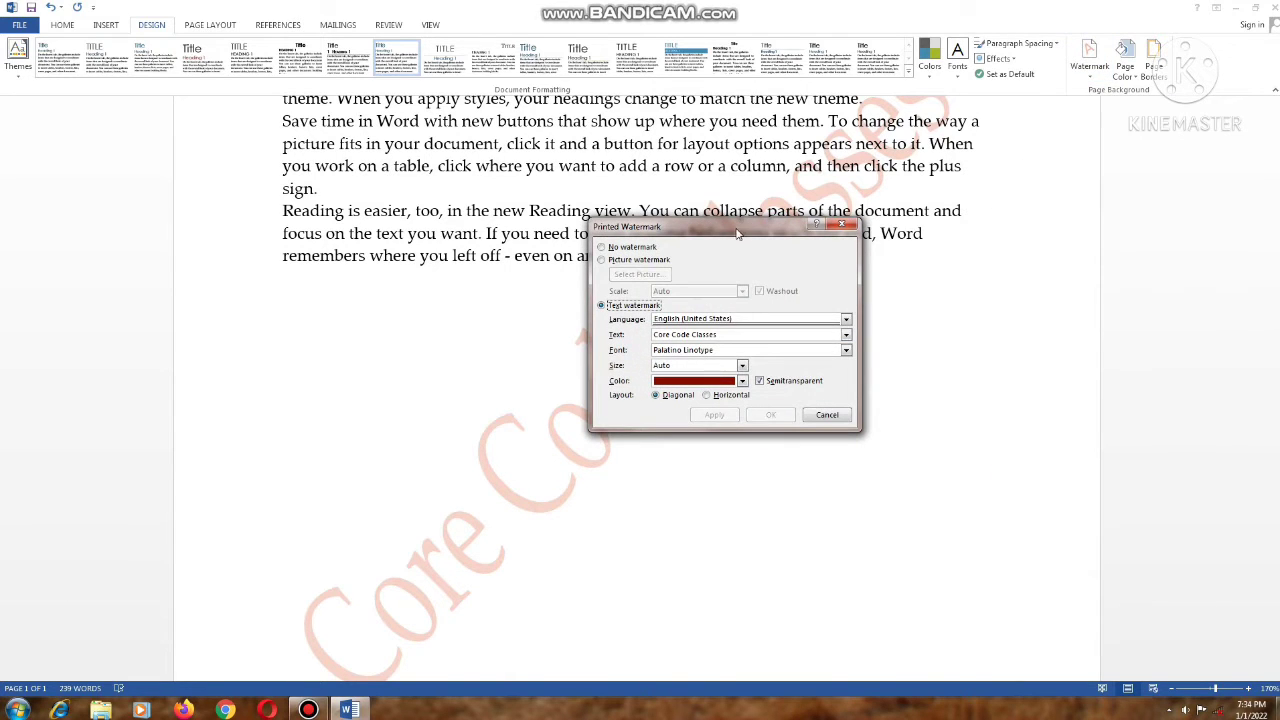
left_click_drag(737, 233, 933, 78)
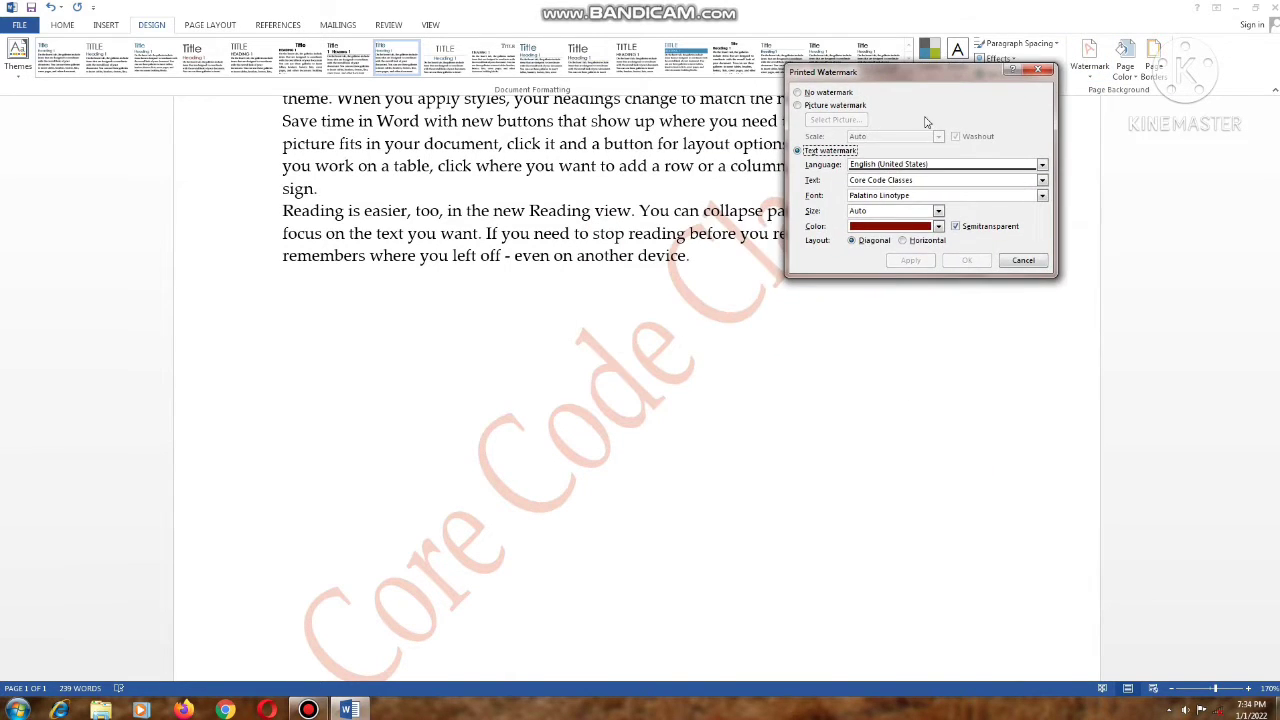
left_click(924, 242)
left_click(910, 261)
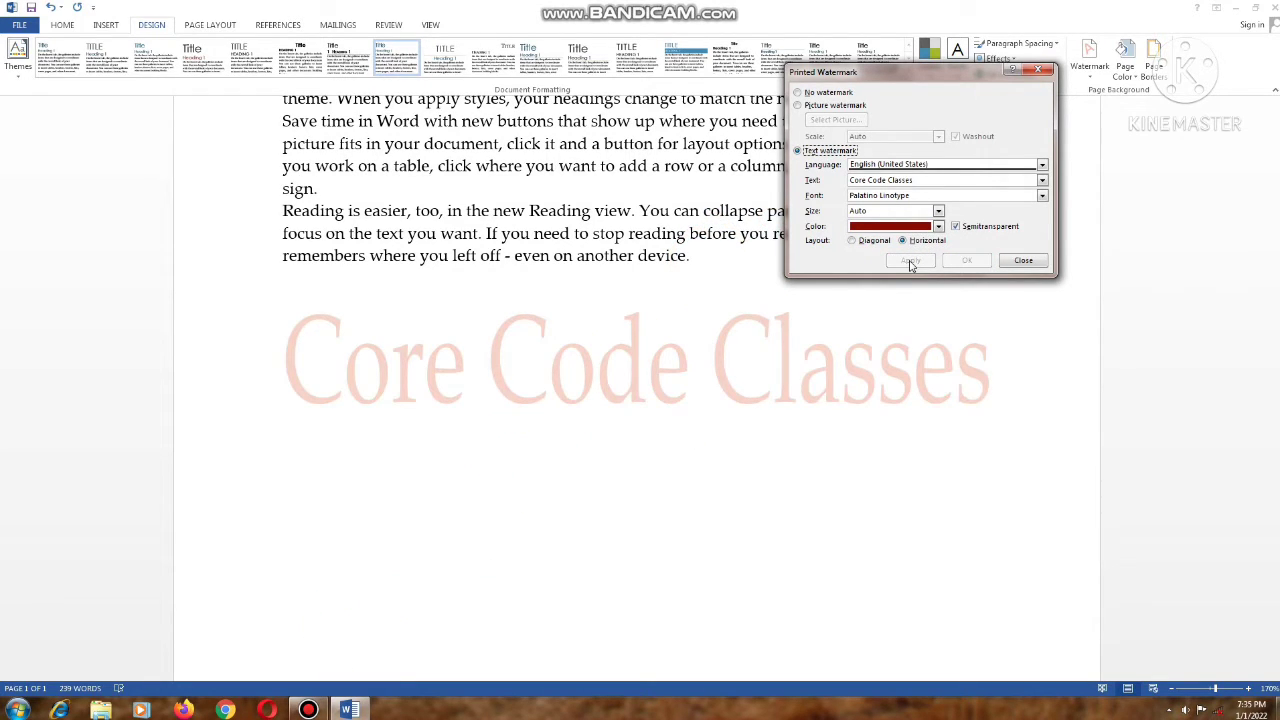
- Apply the text watermark with Semitransparent off, and reapply it with Semitransparent on for comparison
left_click(985, 227)
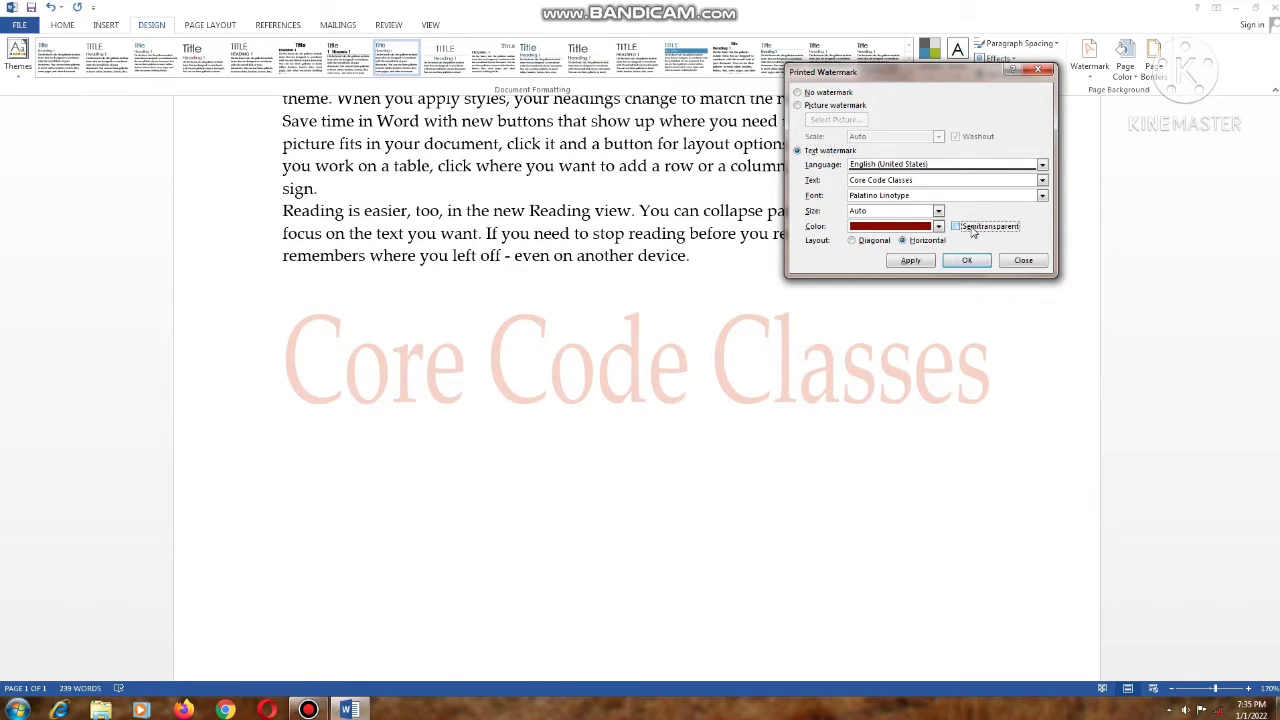
left_click(918, 264)
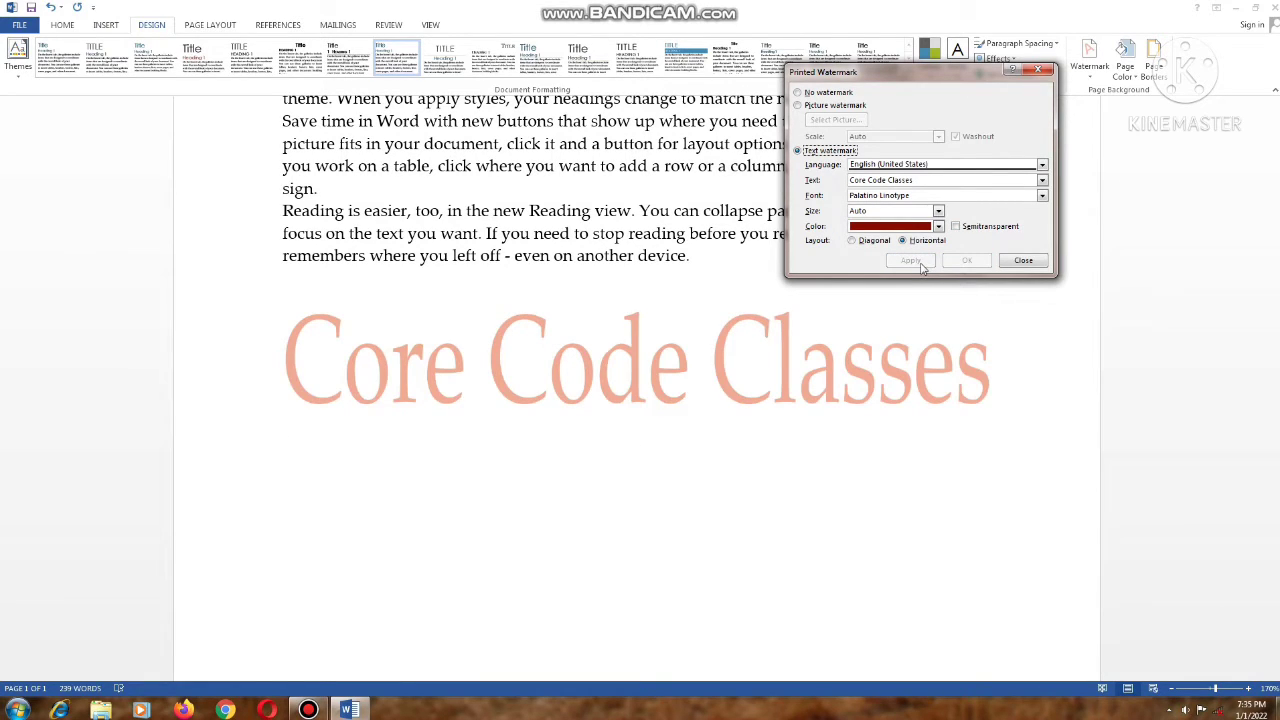
left_click(968, 228)
left_click(911, 262)
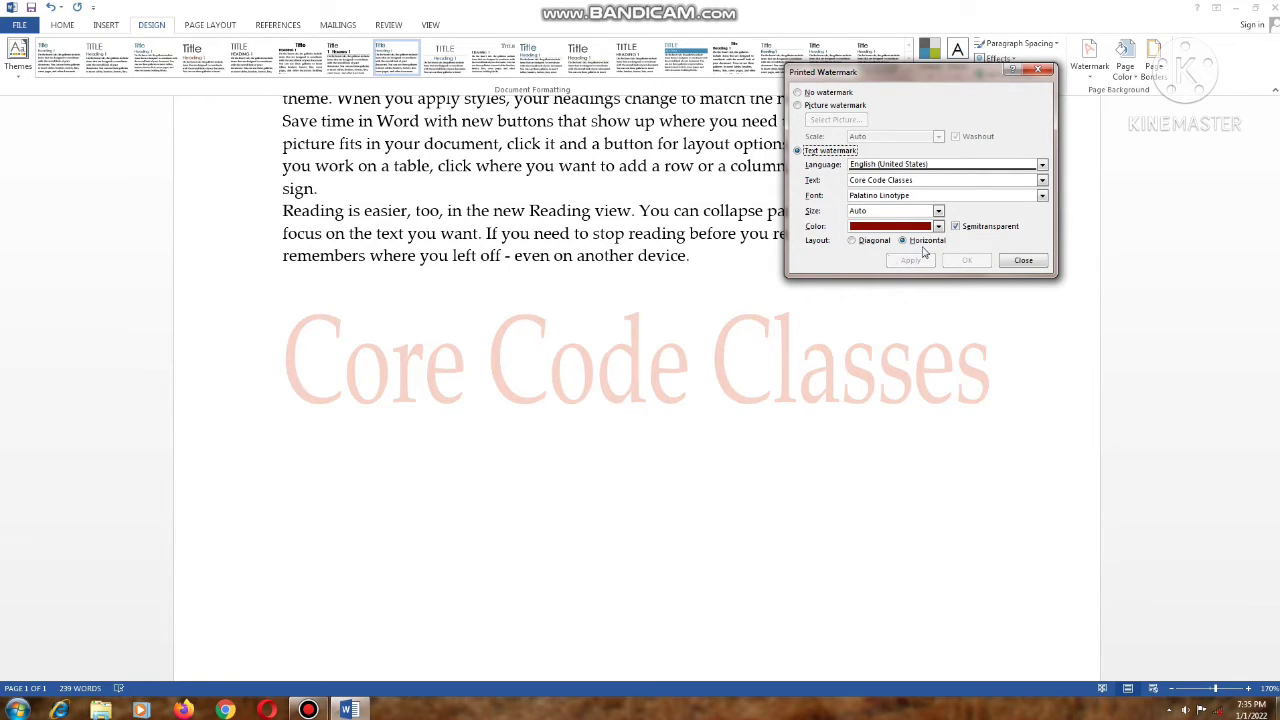
- Apply the Diagonal layout to the text watermark, and remove the watermark from the document with the No watermark option
left_click(874, 243)
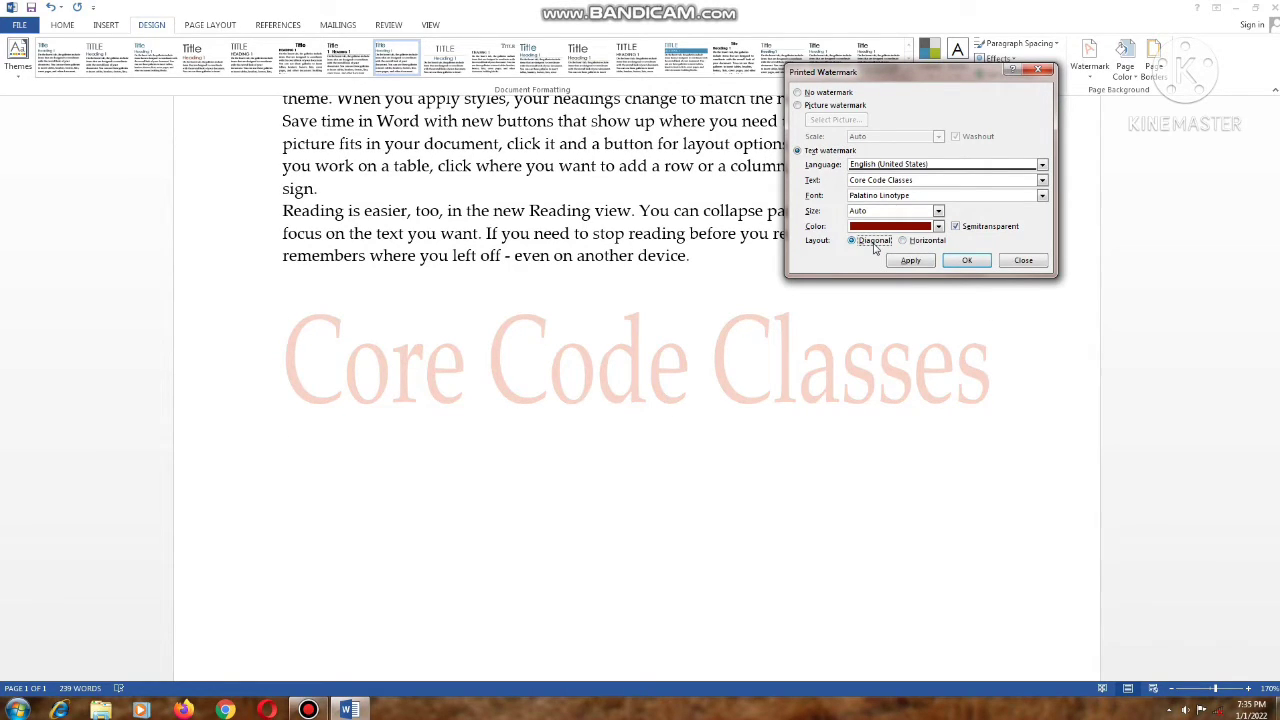
left_click(910, 261)
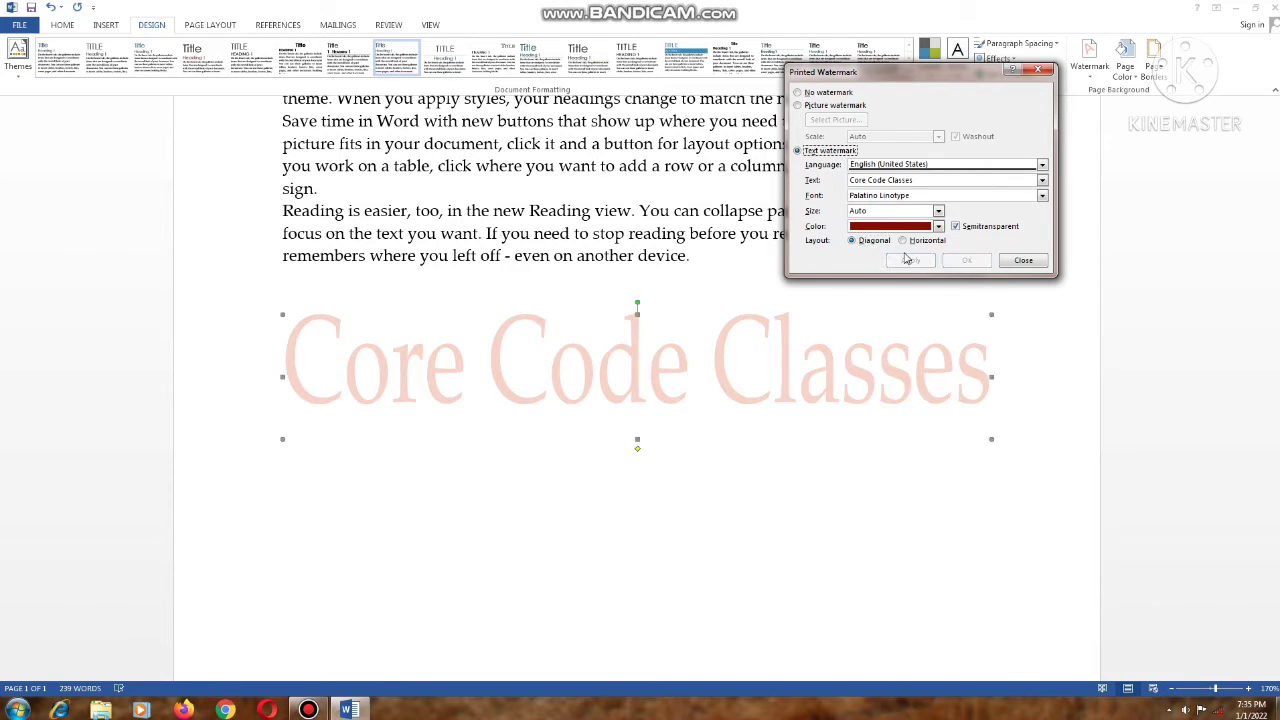
left_click(838, 93)
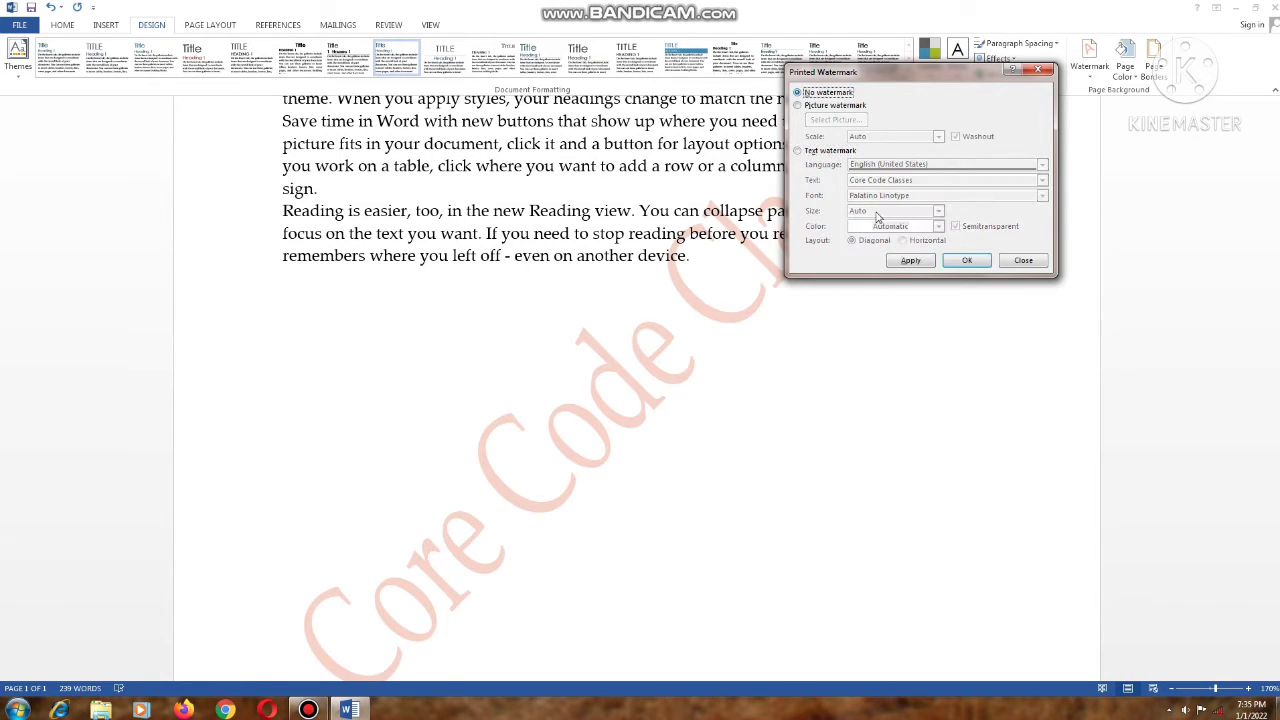
left_click(969, 261)
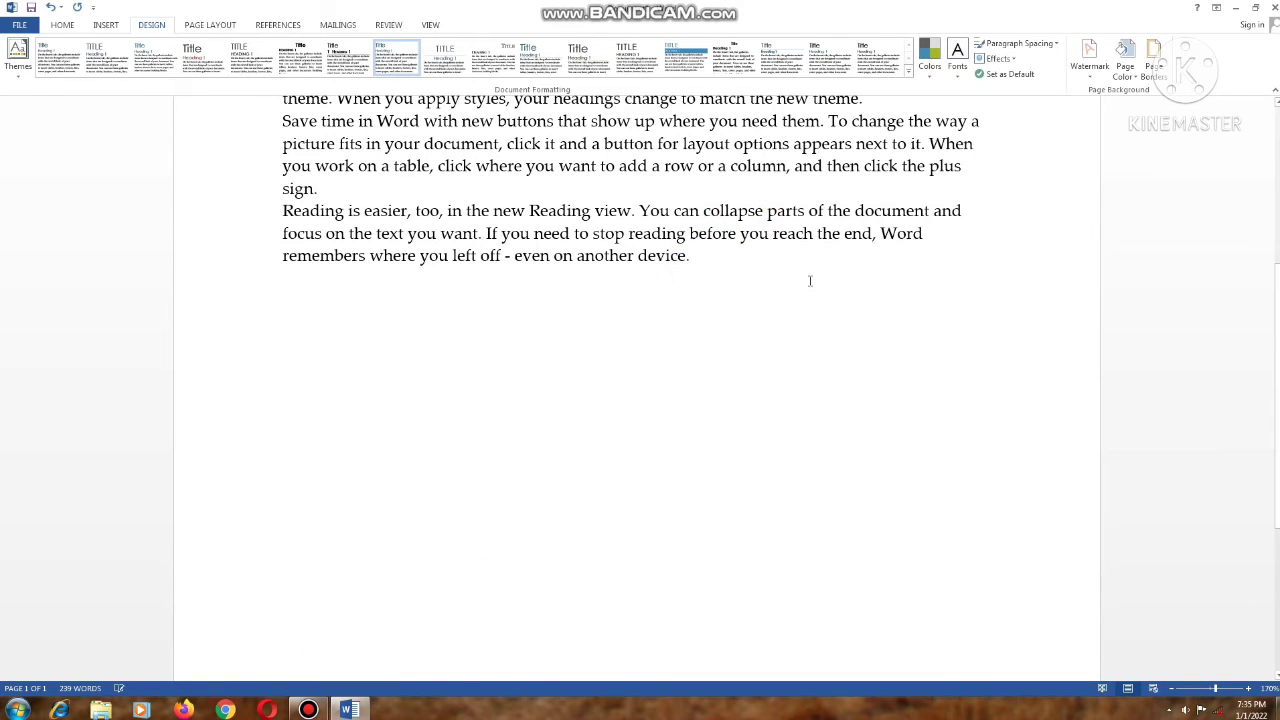
scroll(810, 285, "up", 1)
scroll(810, 285, "up", 4)
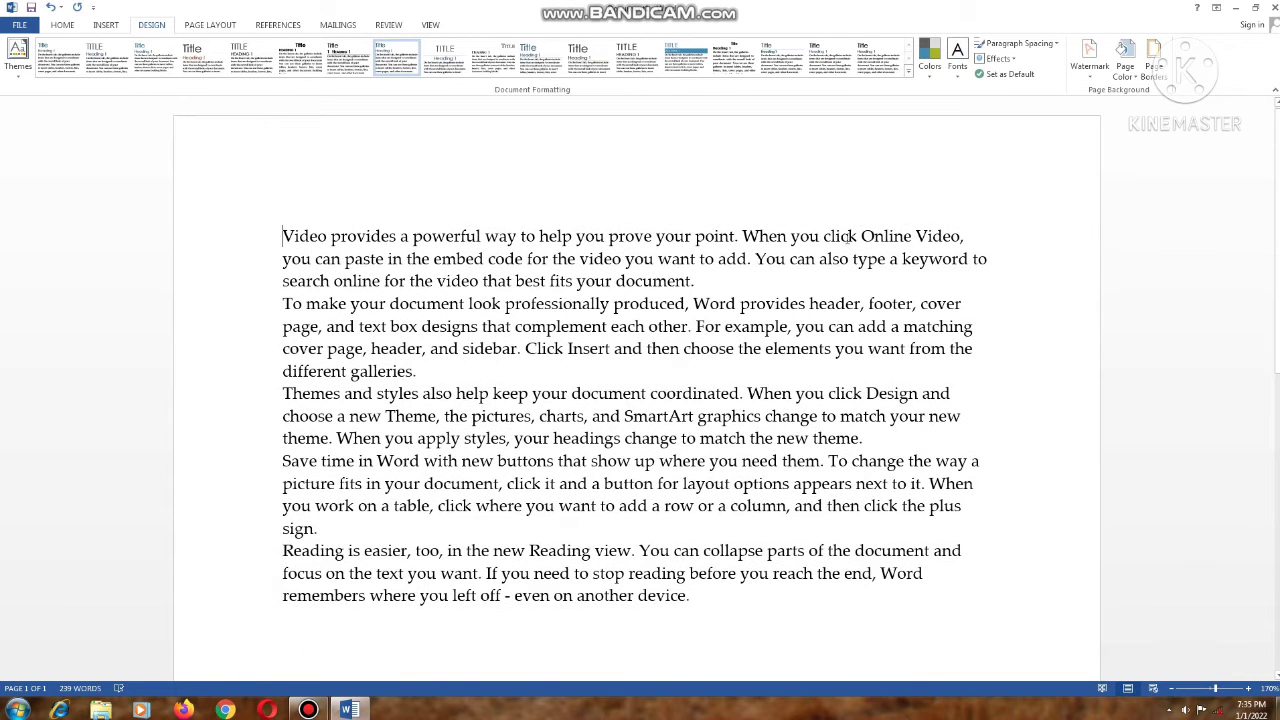
- Open the page color fill effects and define a two-color gradient from light blue to light orange
left_click(1130, 76)
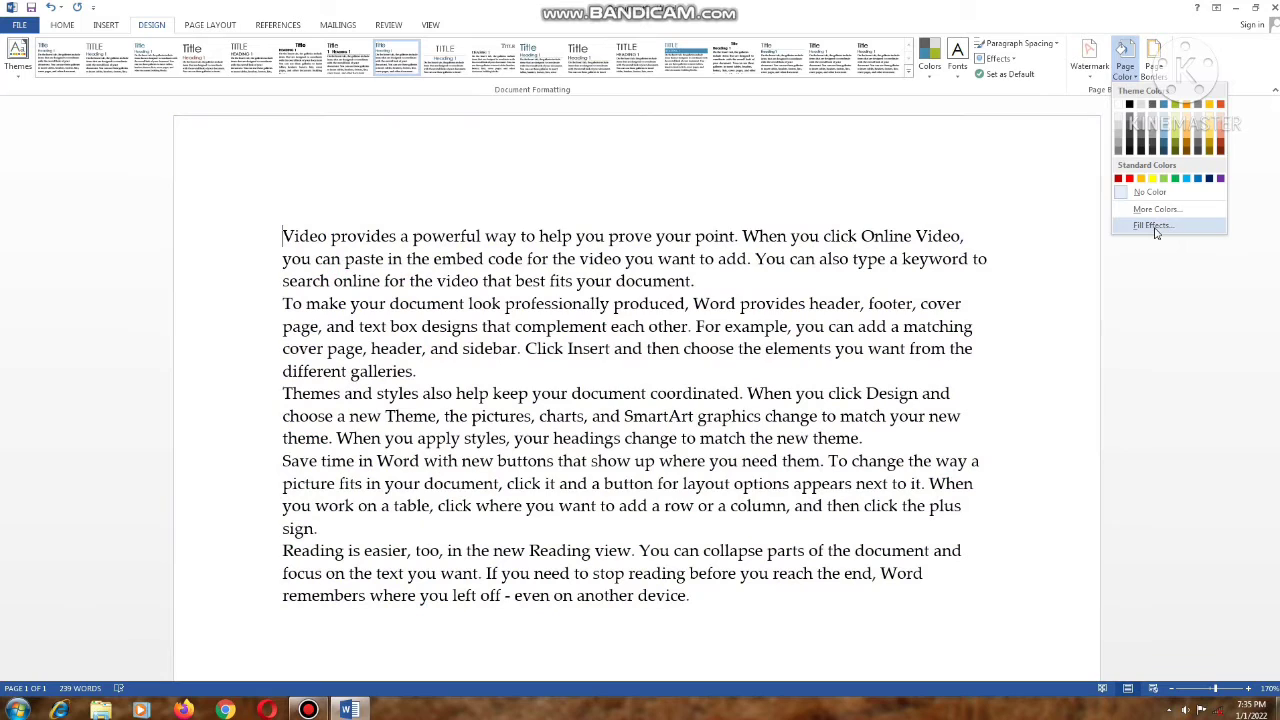
left_click(1153, 225)
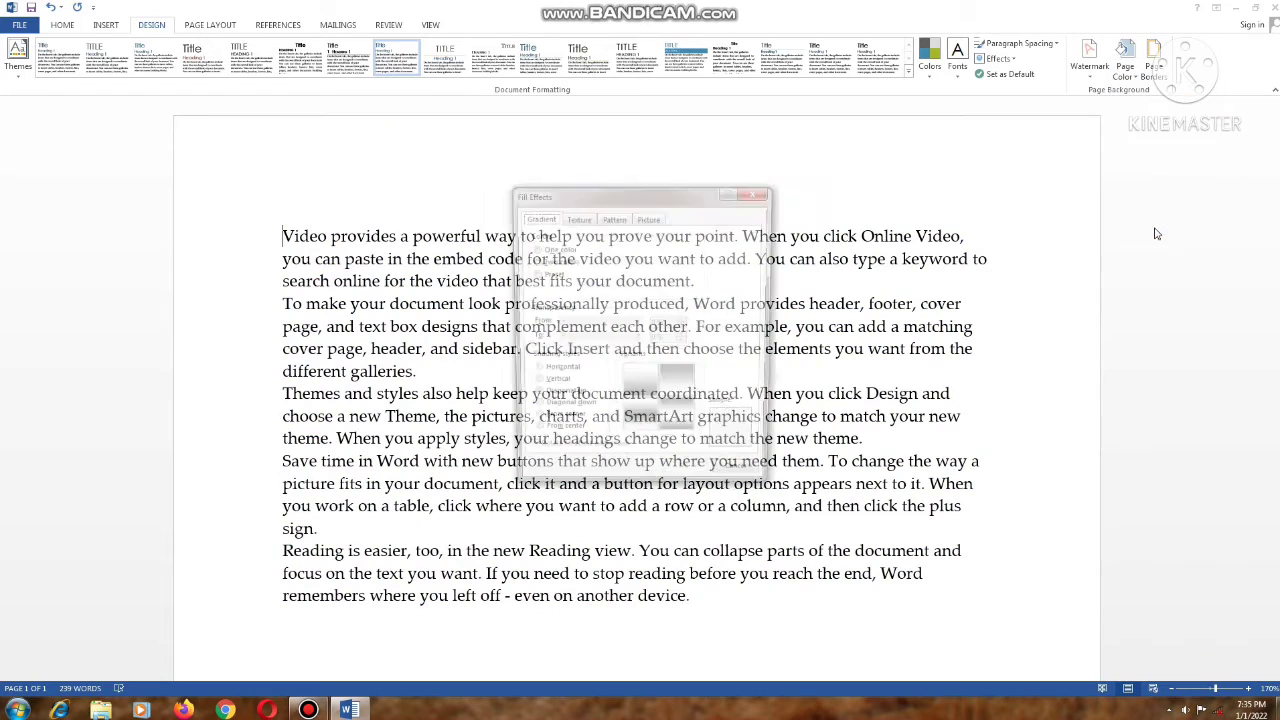
left_click_drag(648, 206, 940, 140)
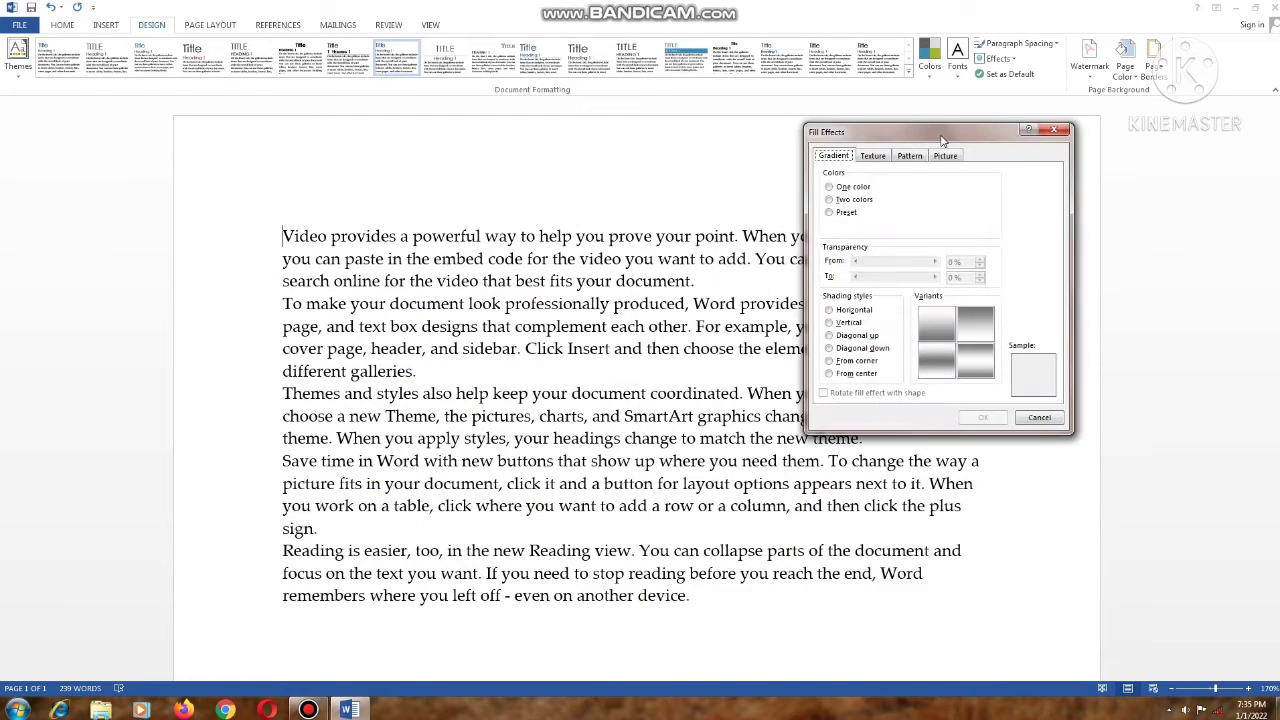
left_click(831, 200)
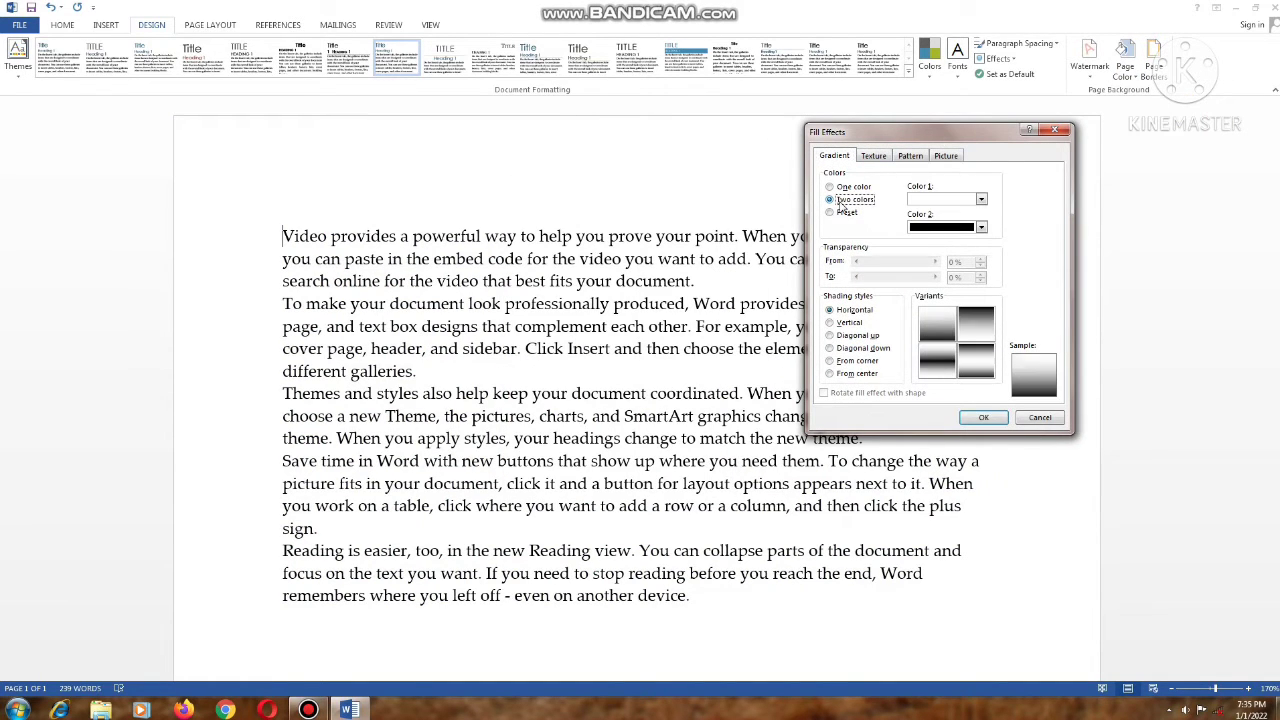
left_click(980, 200)
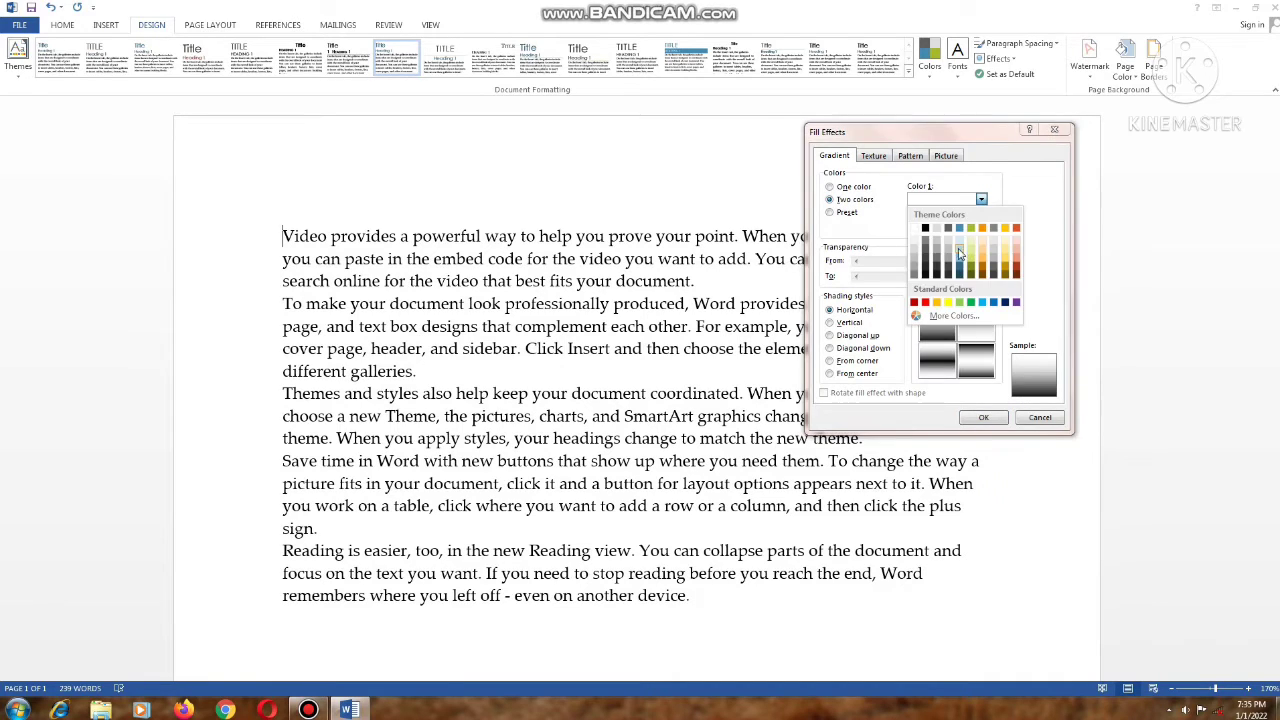
left_click(960, 253)
left_click(981, 227)
left_click(971, 281)
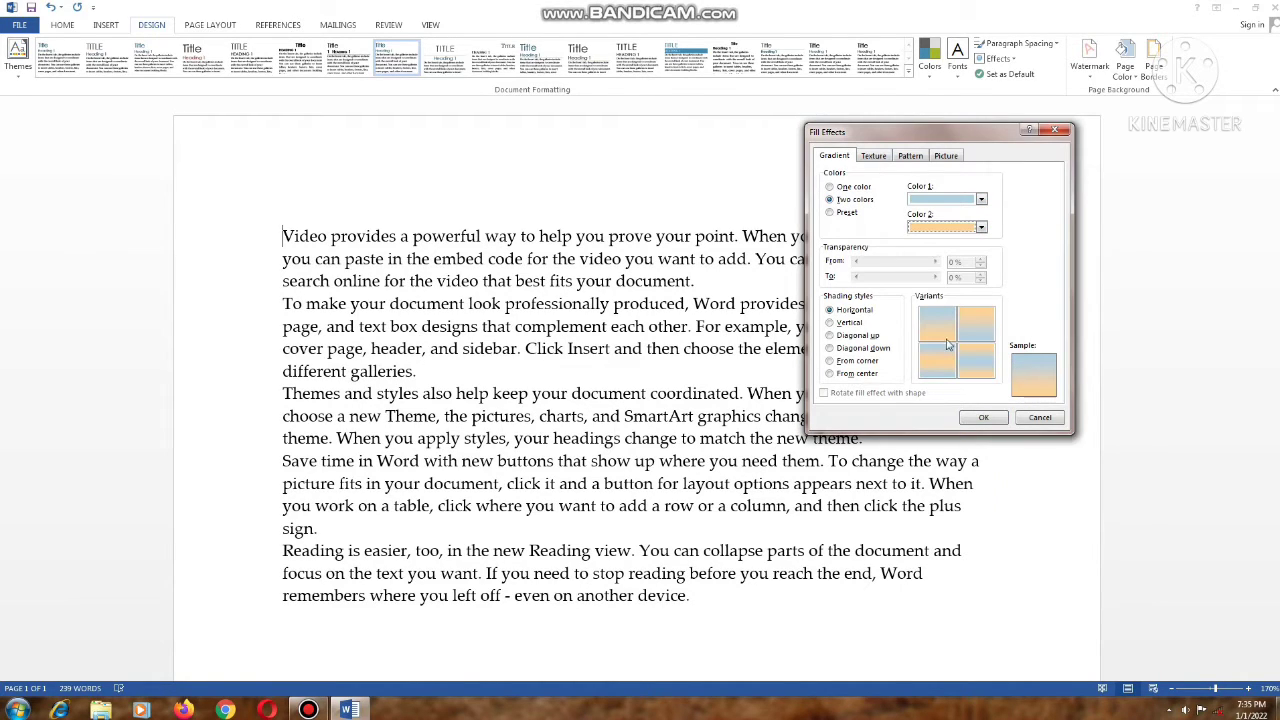
- Try the Vertical, Diagonal up and Diagonal down shading styles, and apply the gradient page background with From corner shading
left_click(849, 322)
left_click(857, 335)
left_click(857, 350)
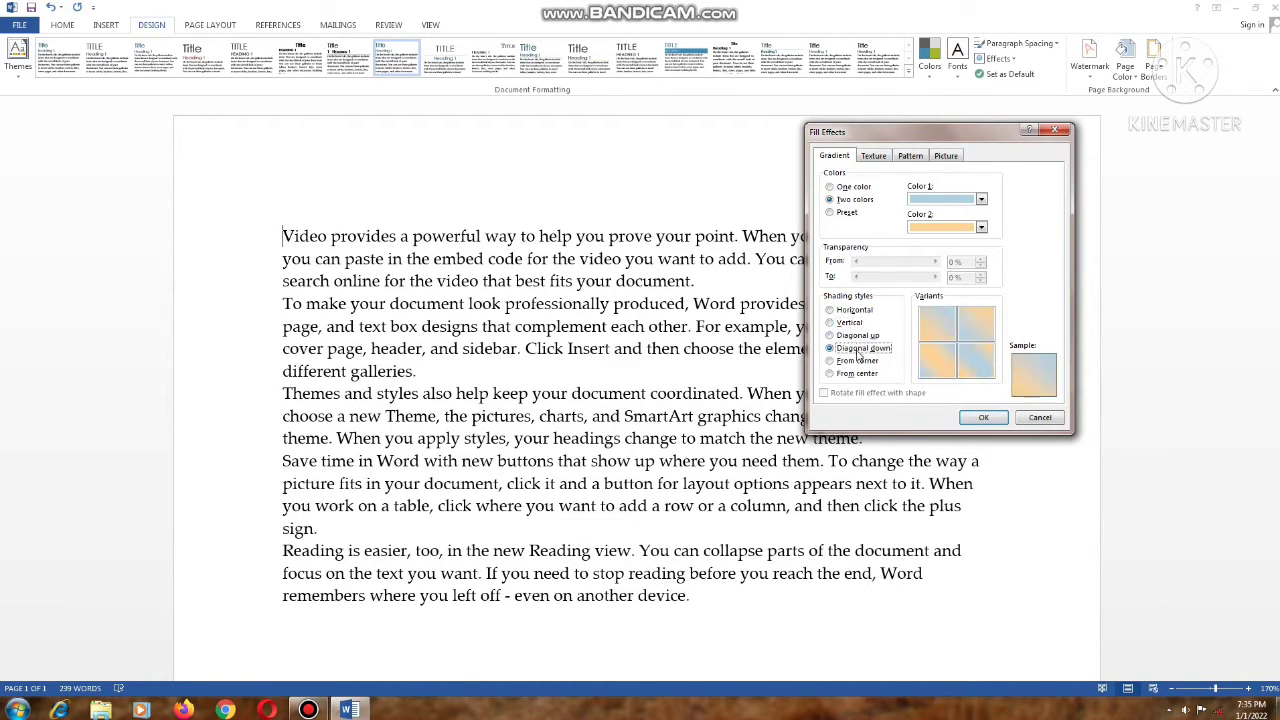
left_click(858, 362)
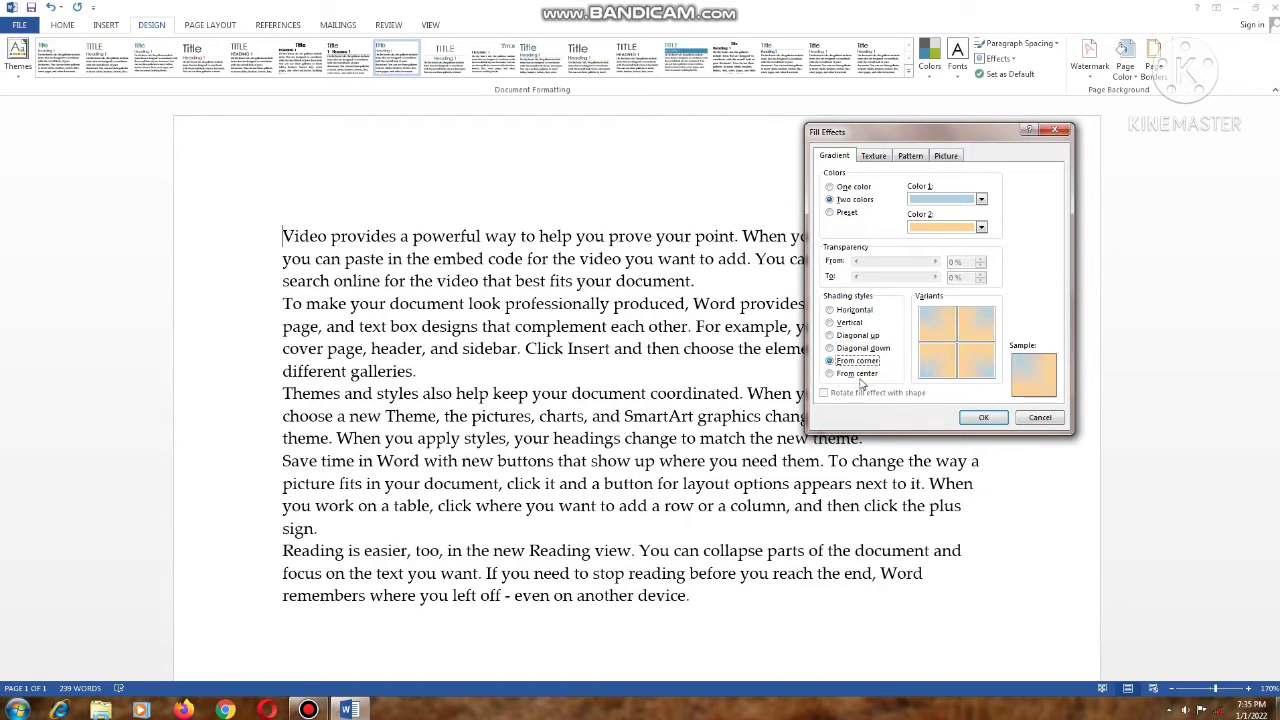
left_click(946, 330)
left_click(983, 419)
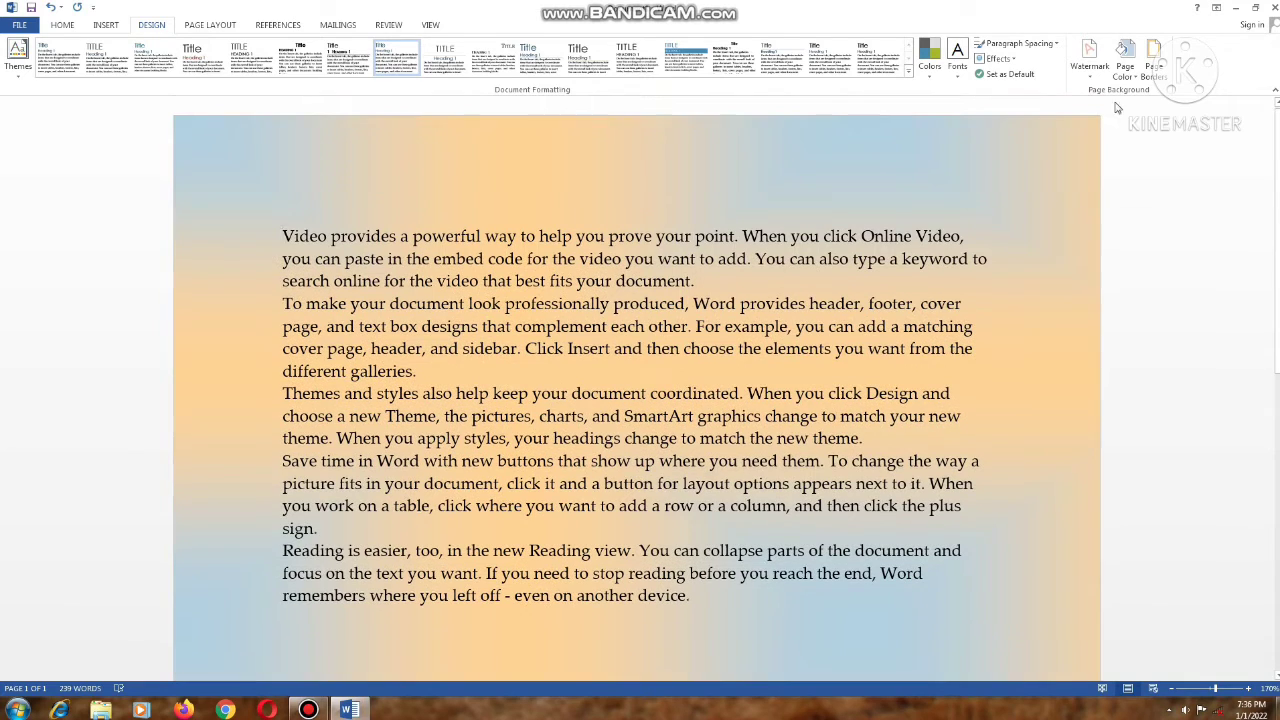
- Look through the texture, pattern and picture fill options, and apply the White marble texture as the page background
left_click(1125, 62)
left_click(1145, 226)
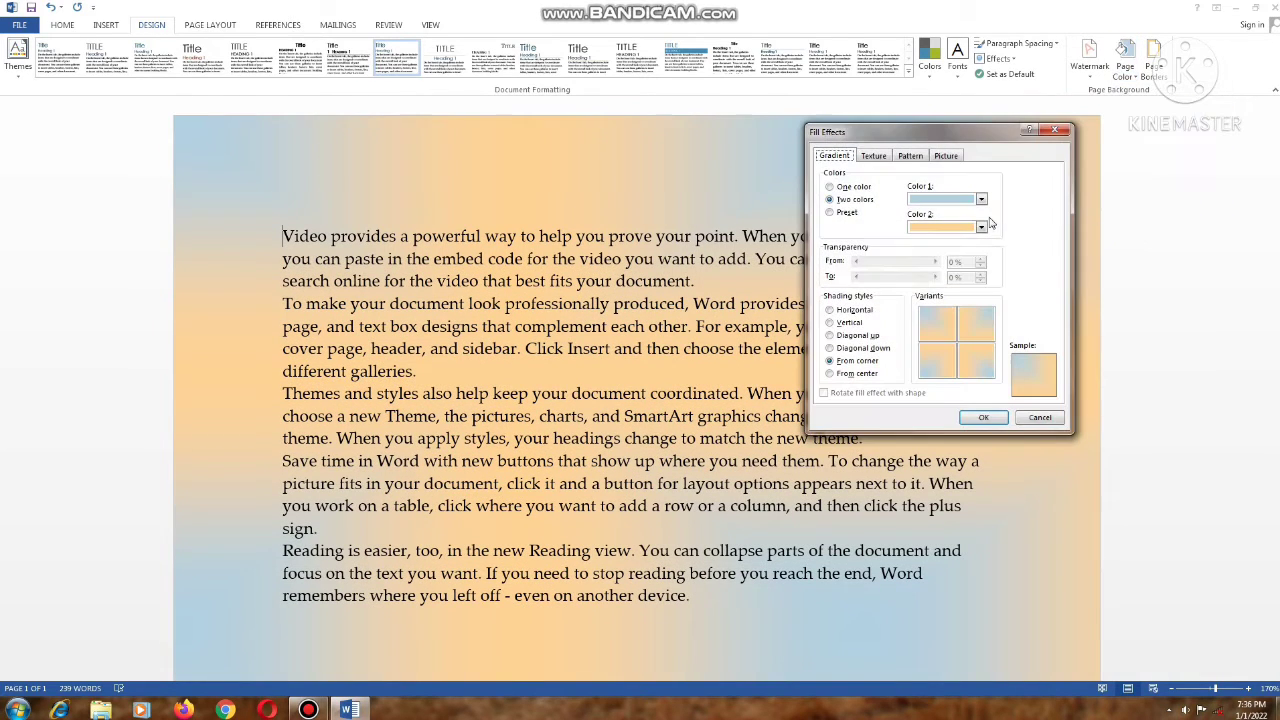
left_click(885, 158)
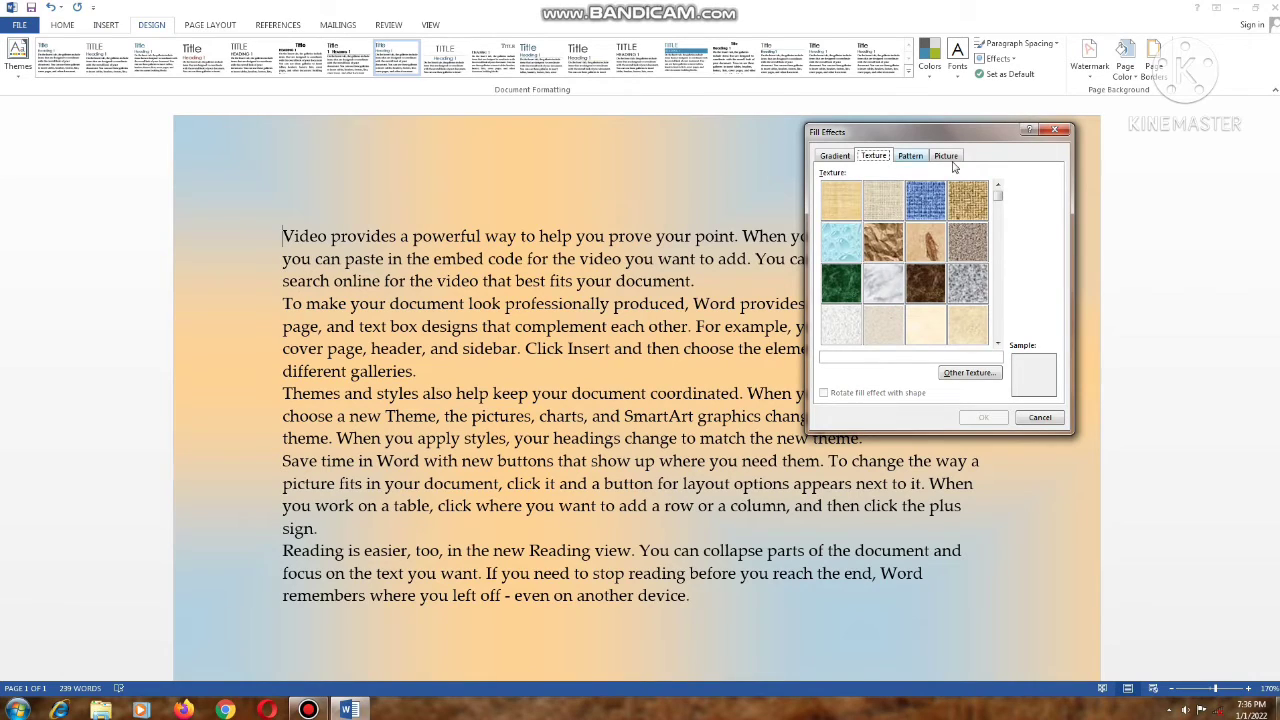
left_click(912, 157)
left_click(960, 158)
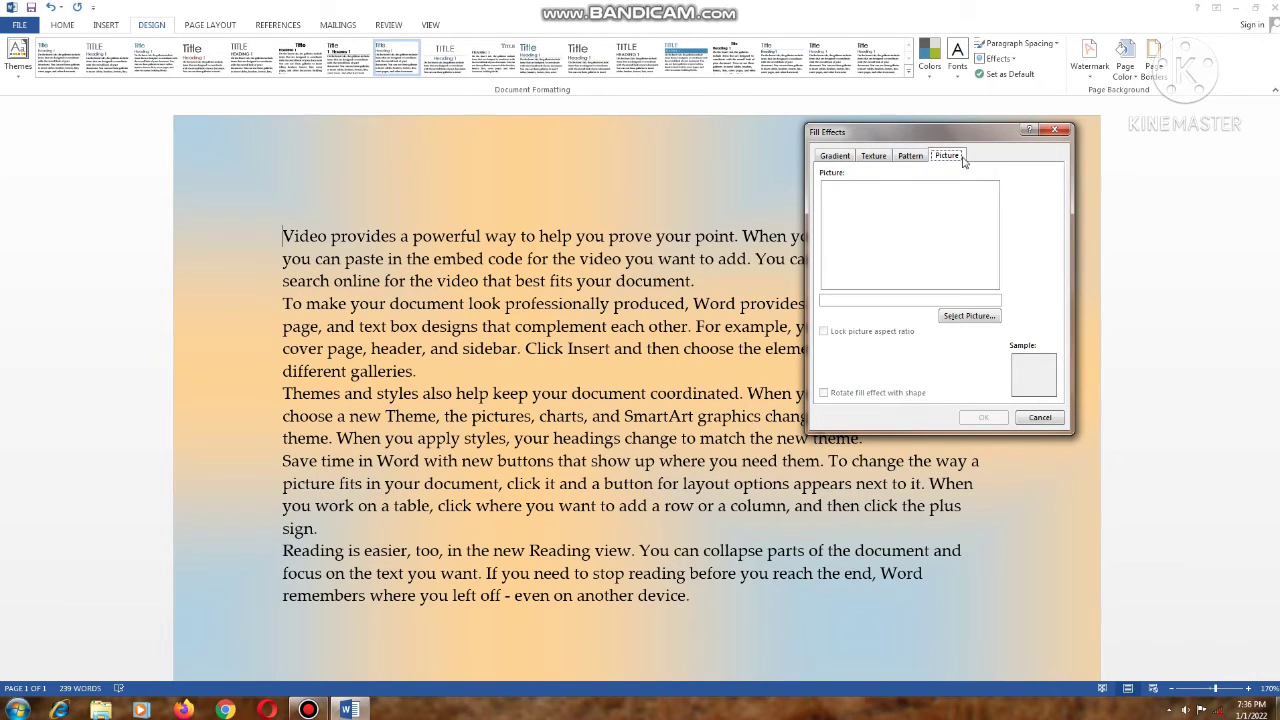
left_click(882, 161)
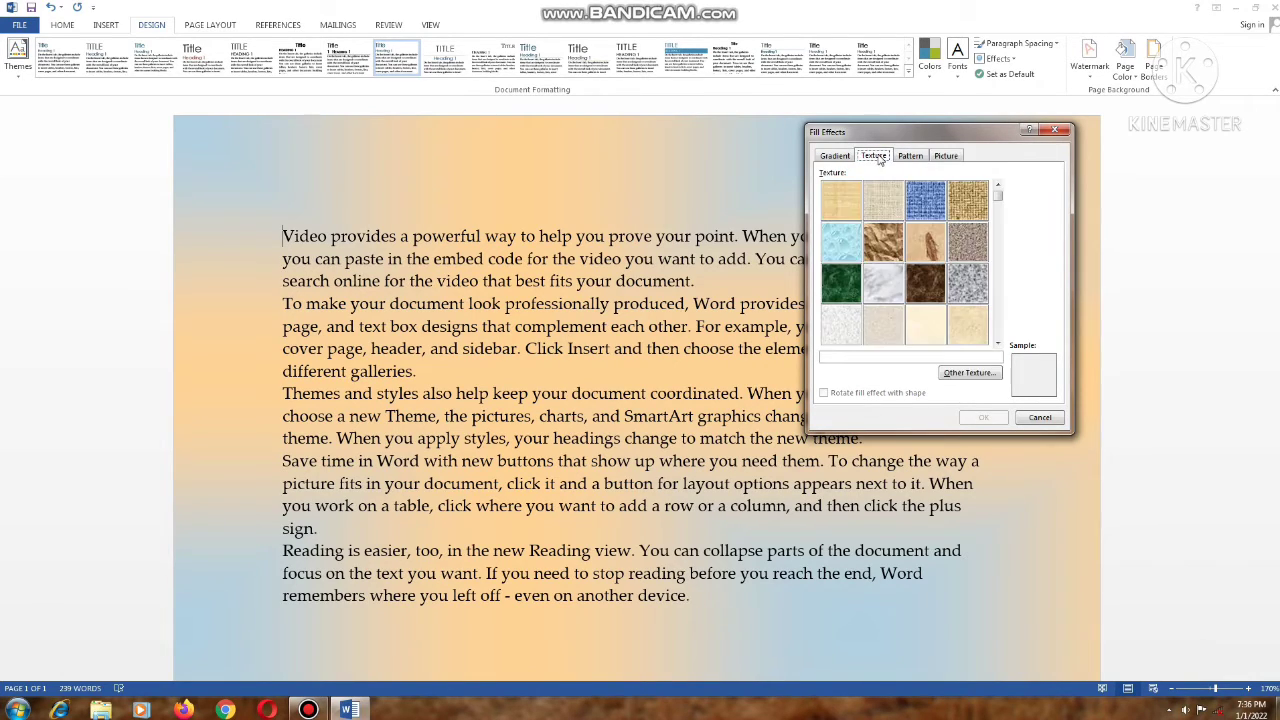
left_click(967, 212)
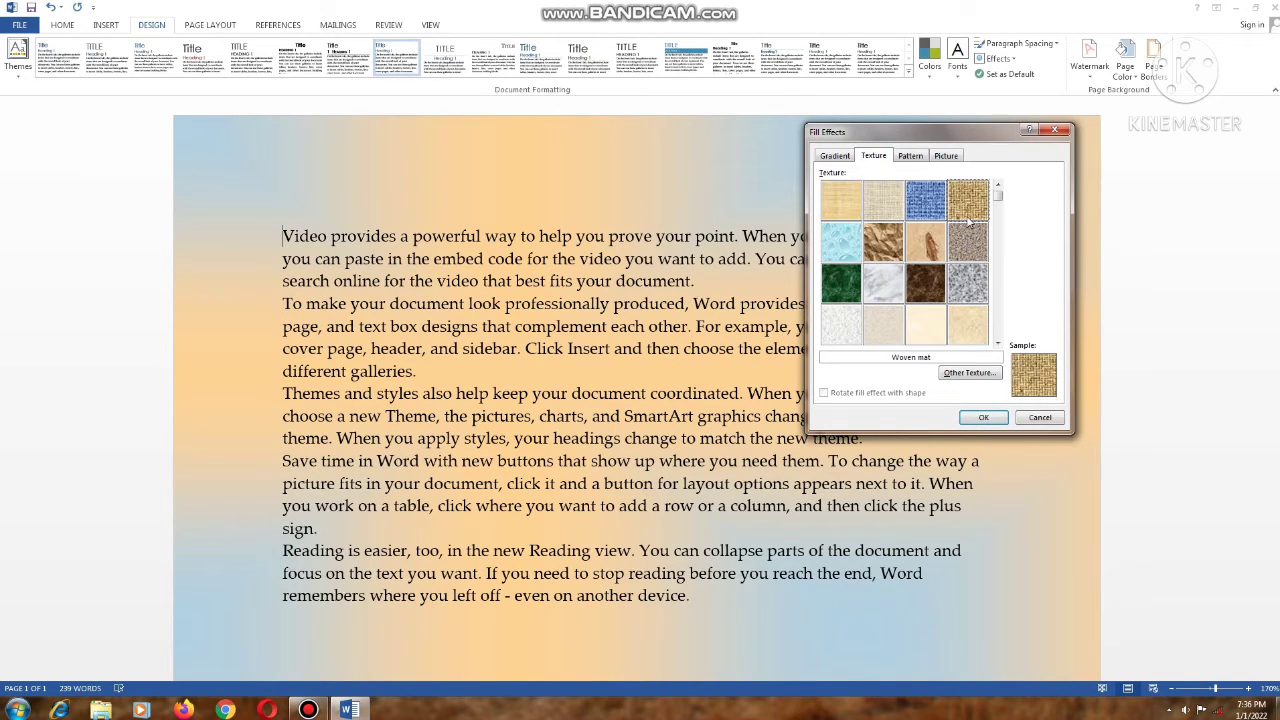
left_click(938, 328)
left_click(881, 283)
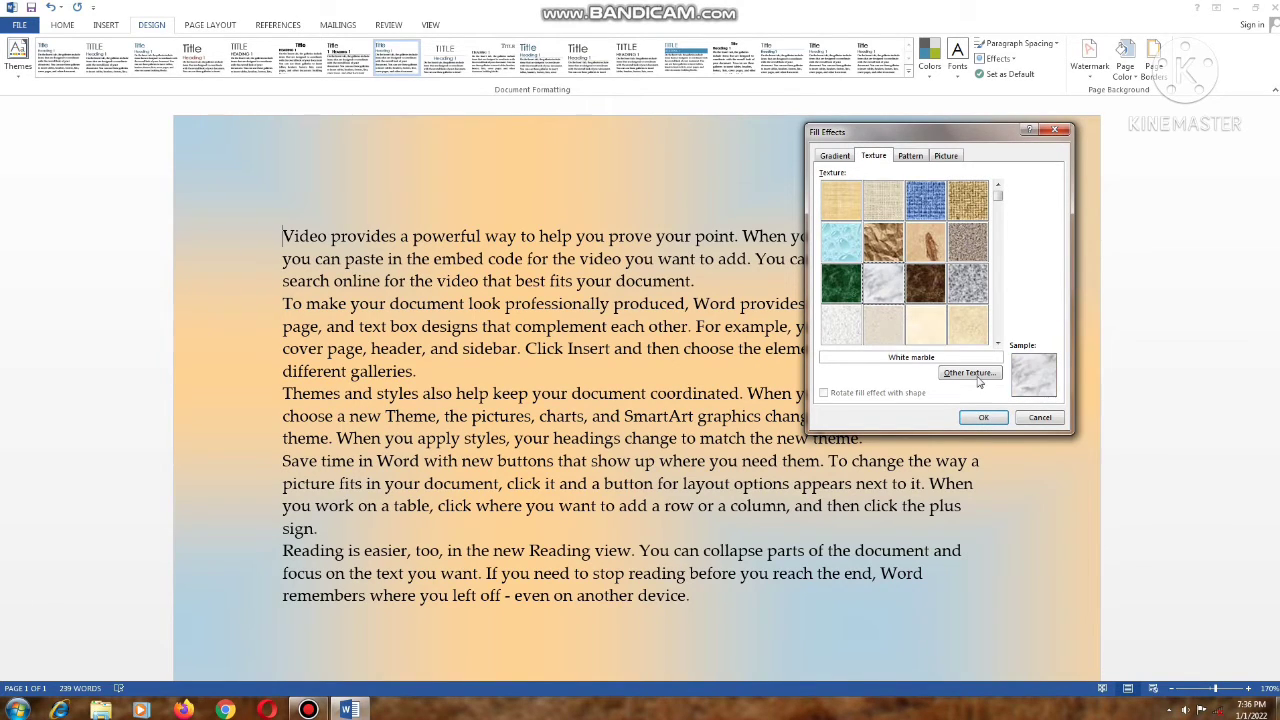
left_click(986, 419)
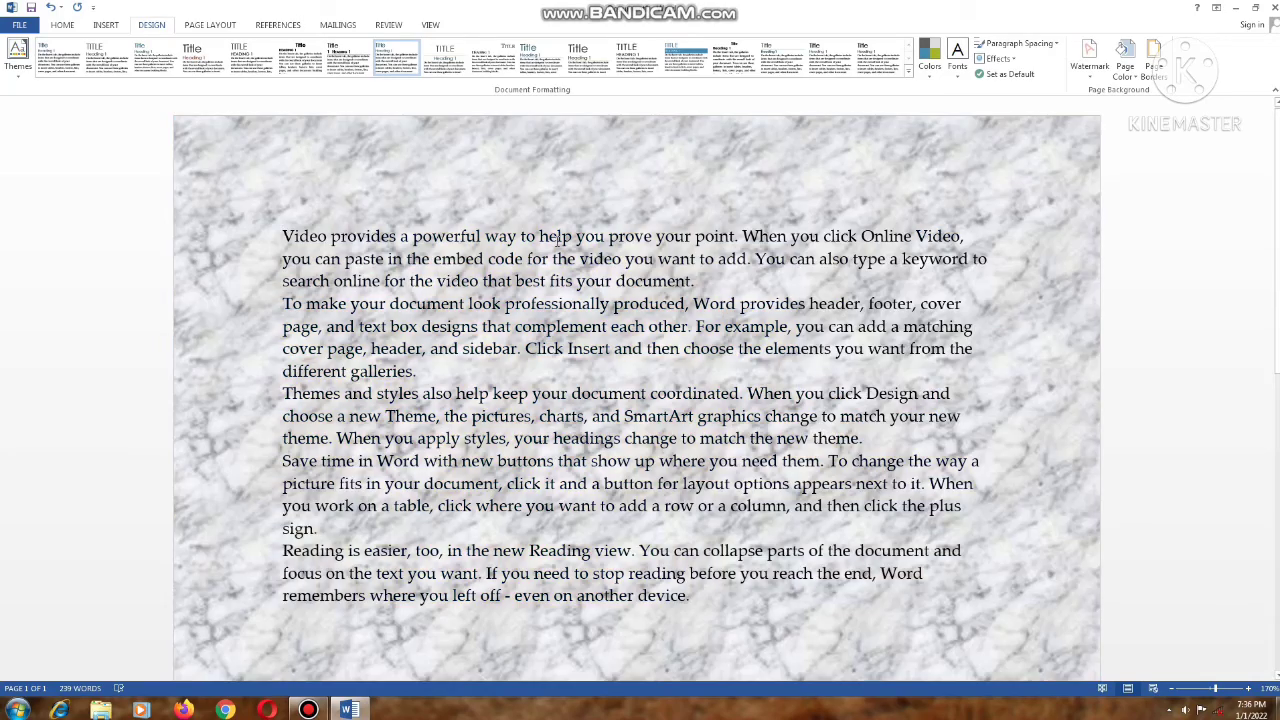
- Look over the marble page background, and remove it by setting the page color to No Color
scroll(1020, 188, "down", 6)
scroll(1020, 188, "up", 3)
scroll(1020, 188, "up", 3)
left_click(1125, 68)
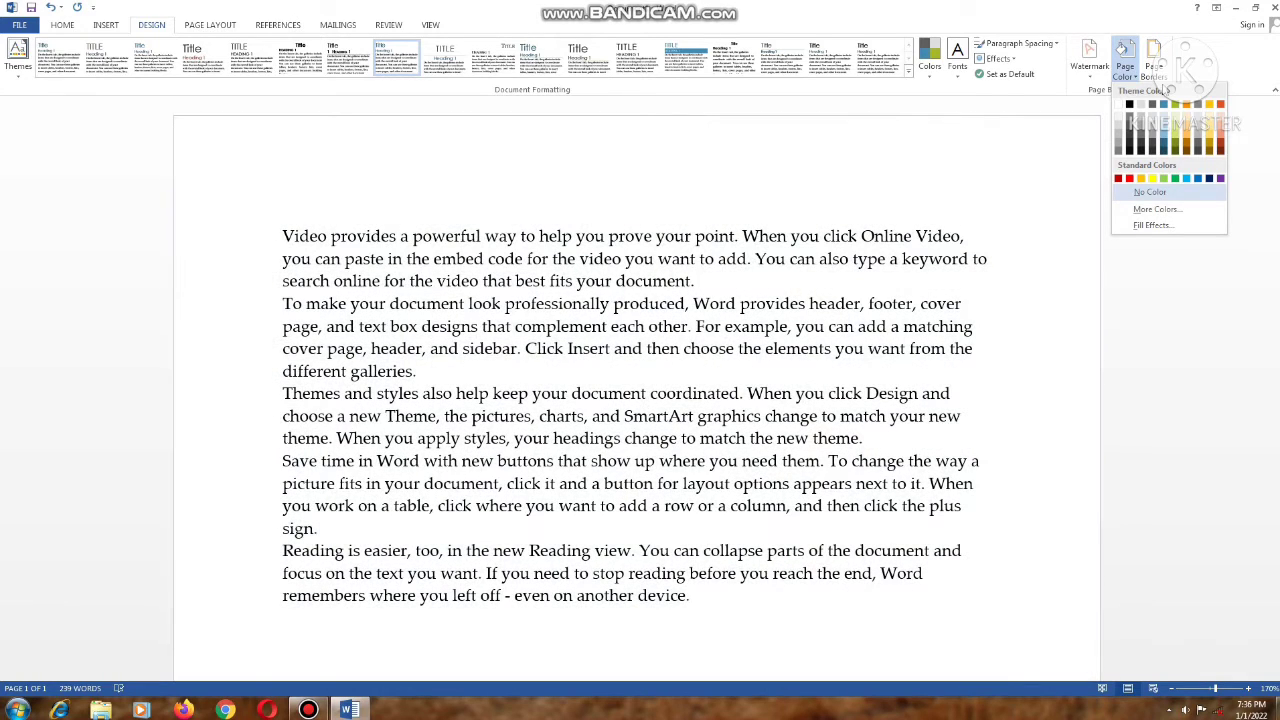
left_click(1152, 194)
- Open the page border settings and choose a 3 pt thick-and-thin double line for a box border
left_click(1152, 72)
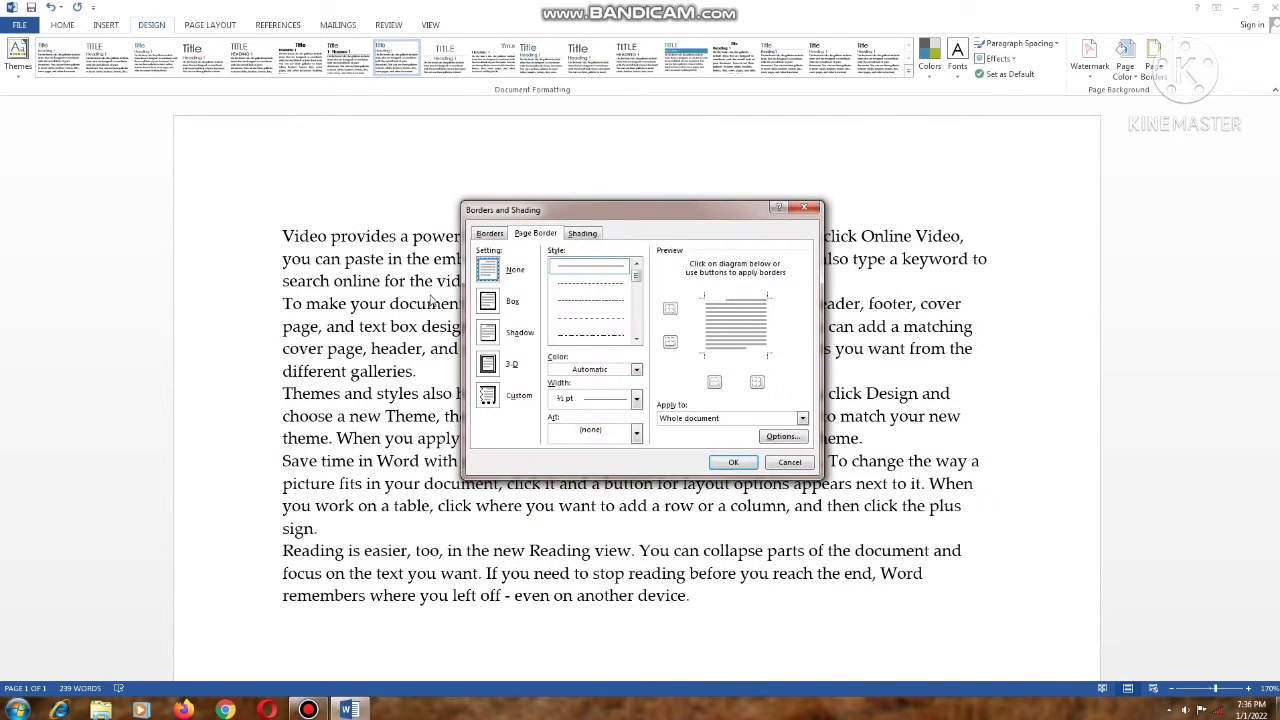
left_click(637, 339)
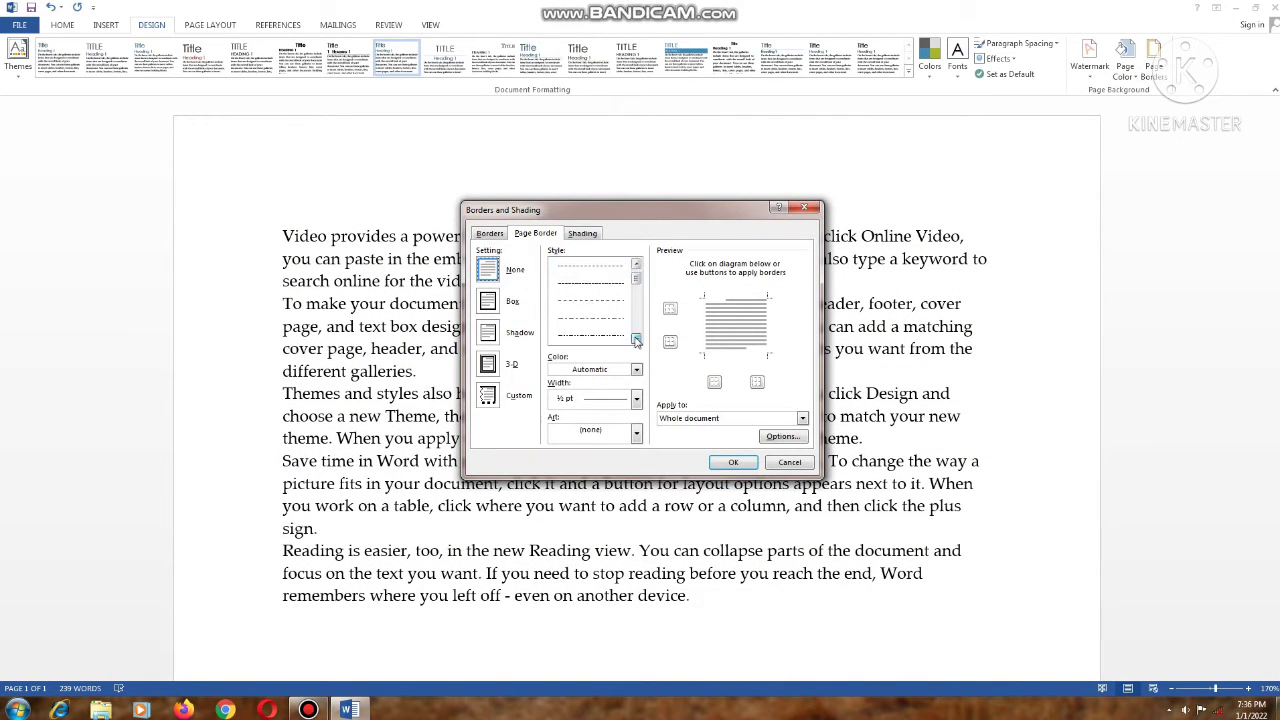
left_click(637, 339)
left_click(637, 339)
left_click(637, 339)
left_click(637, 339)
left_click(602, 336)
left_click(637, 339)
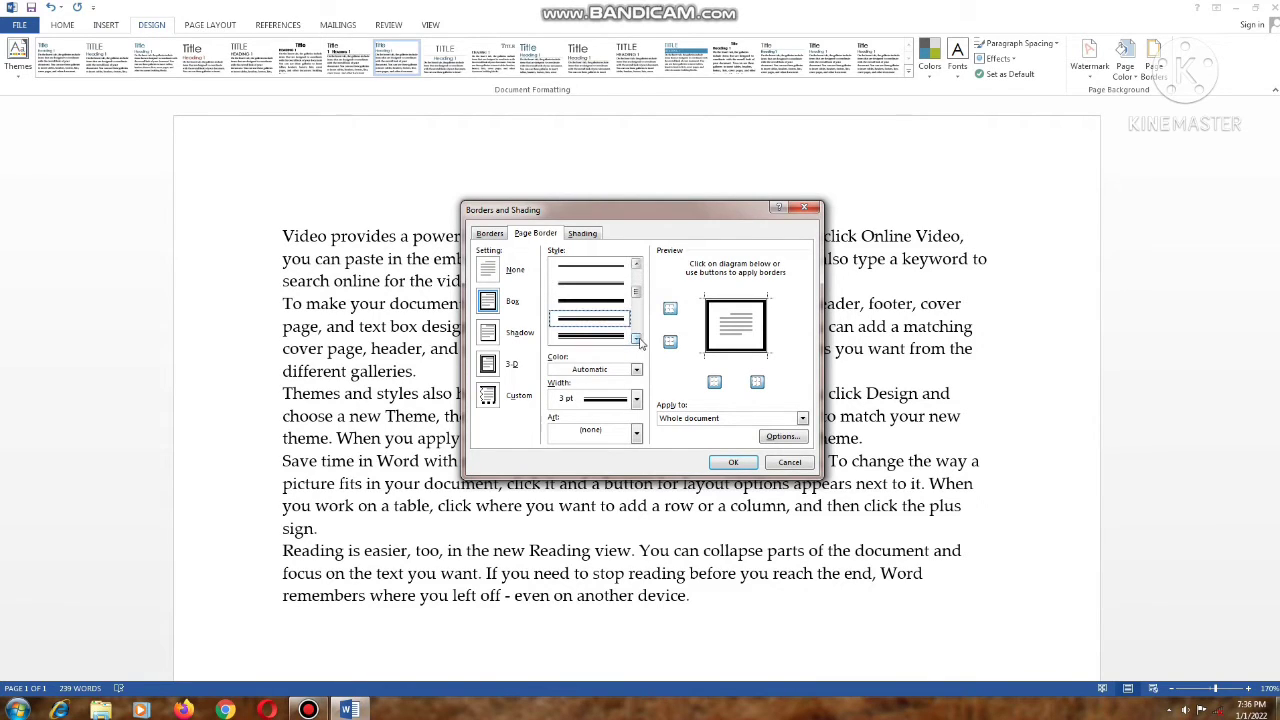
- Set the border color to dark blue and its width to 6 pt, apply it to the whole document, and look over the page
left_click(636, 369)
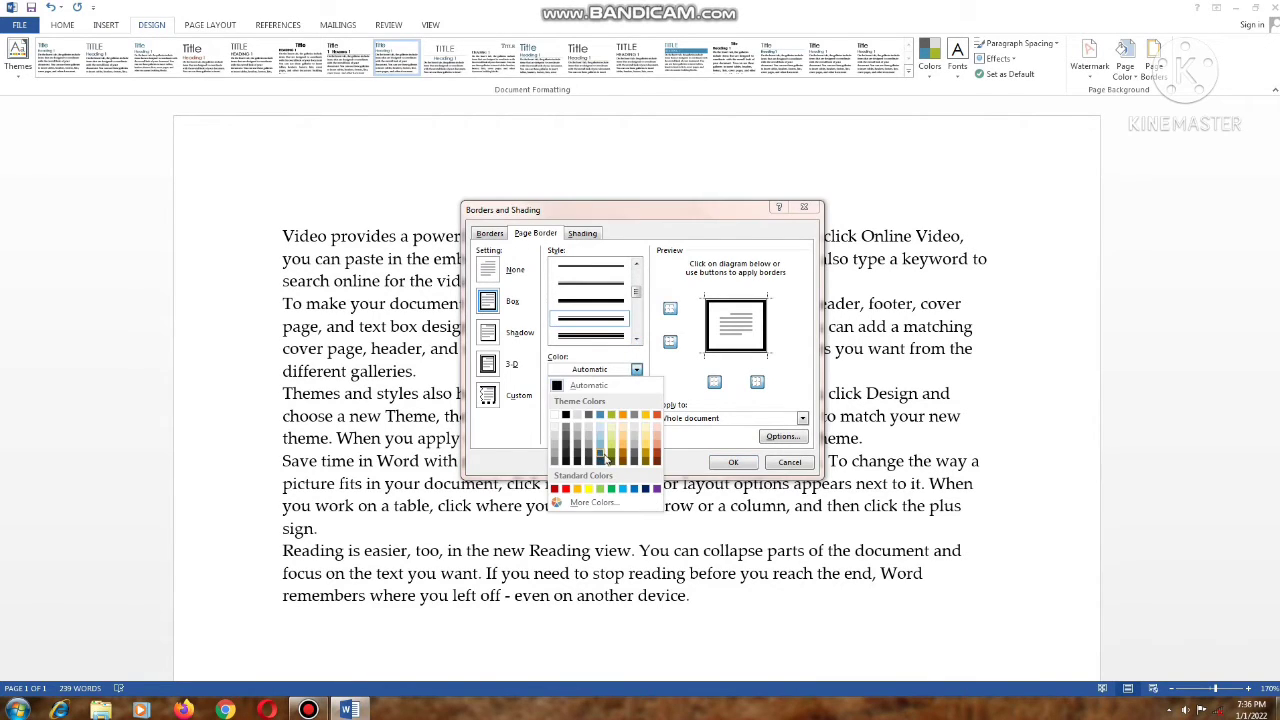
left_click(606, 457)
left_click(636, 399)
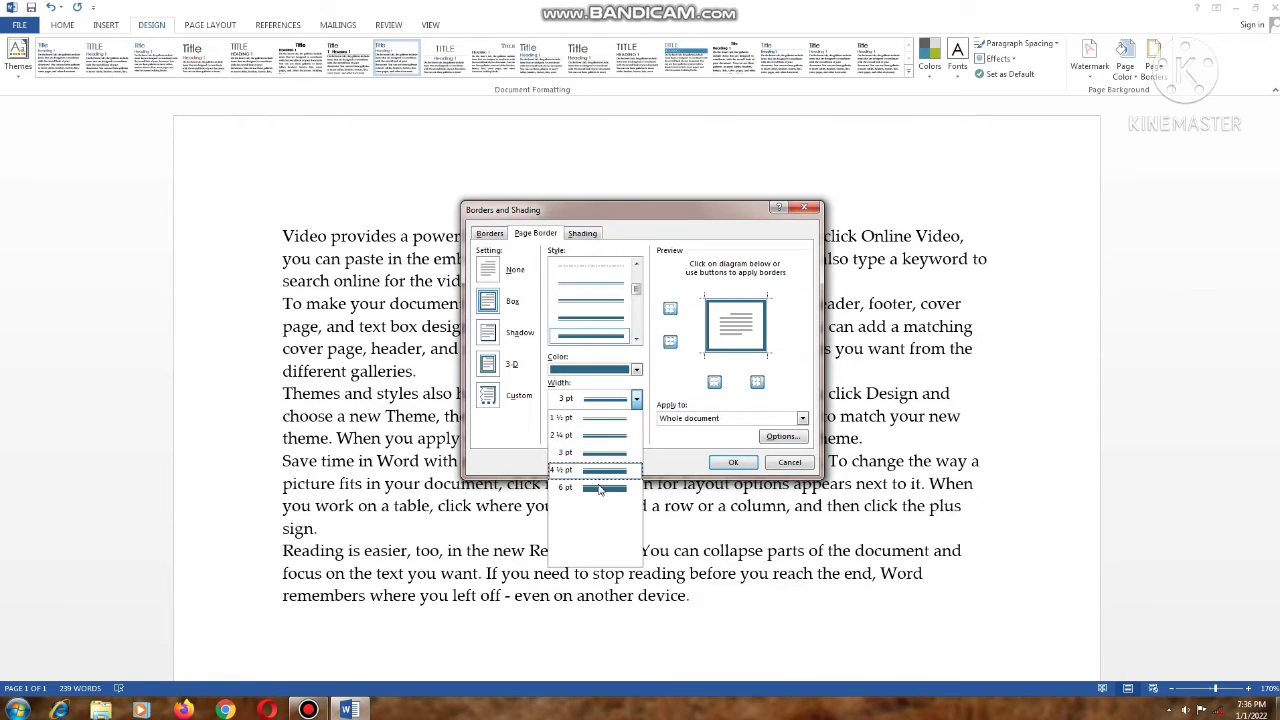
left_click(596, 490)
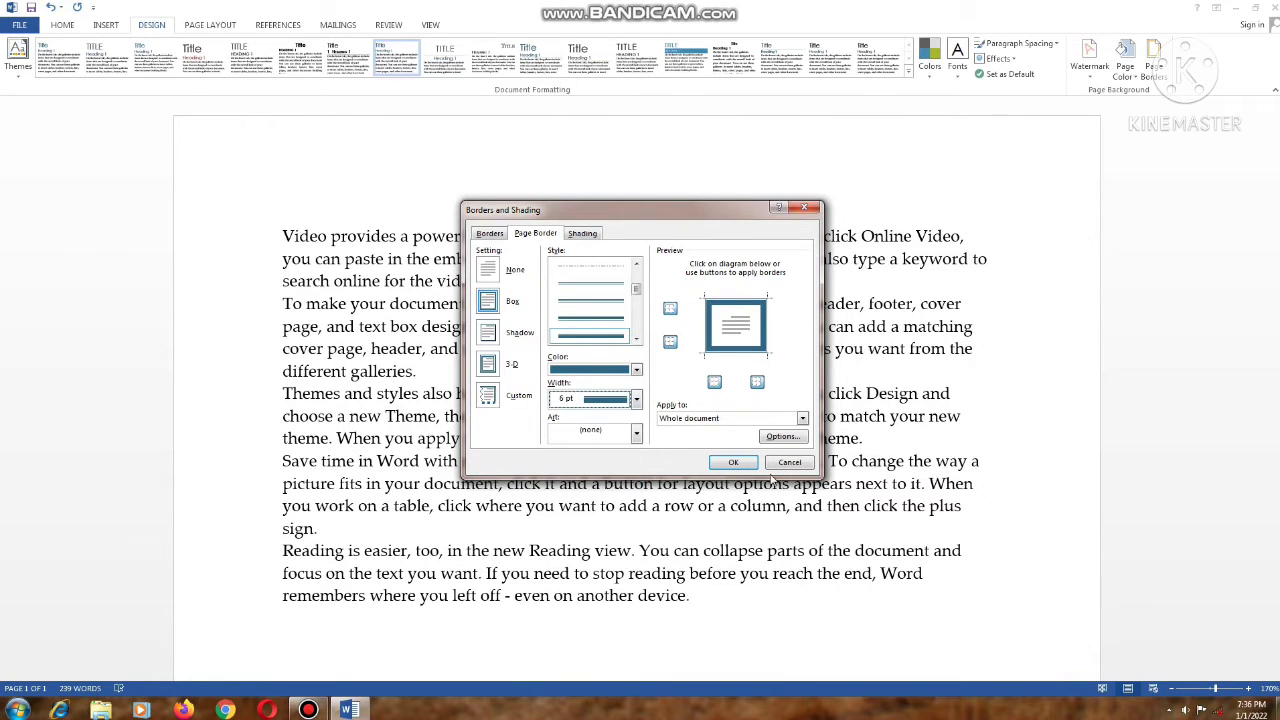
left_click(733, 462)
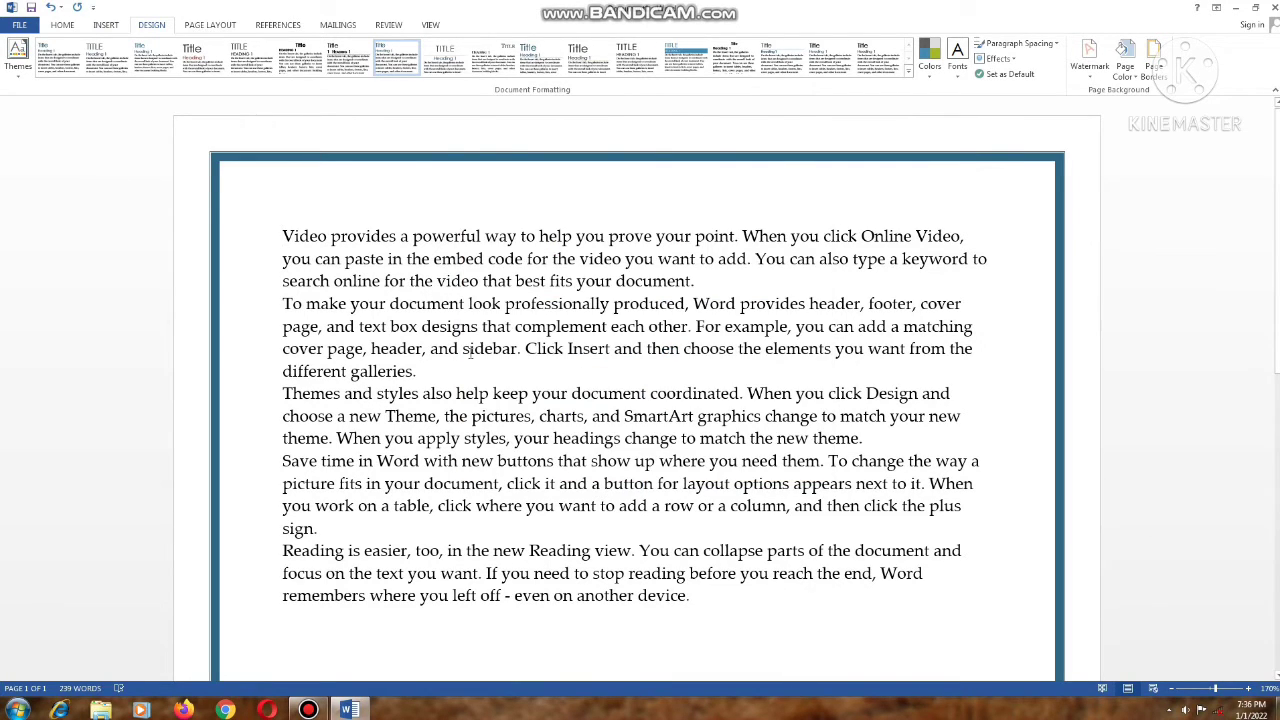
scroll(559, 380, "down", 5)
scroll(677, 338, "up", 5)
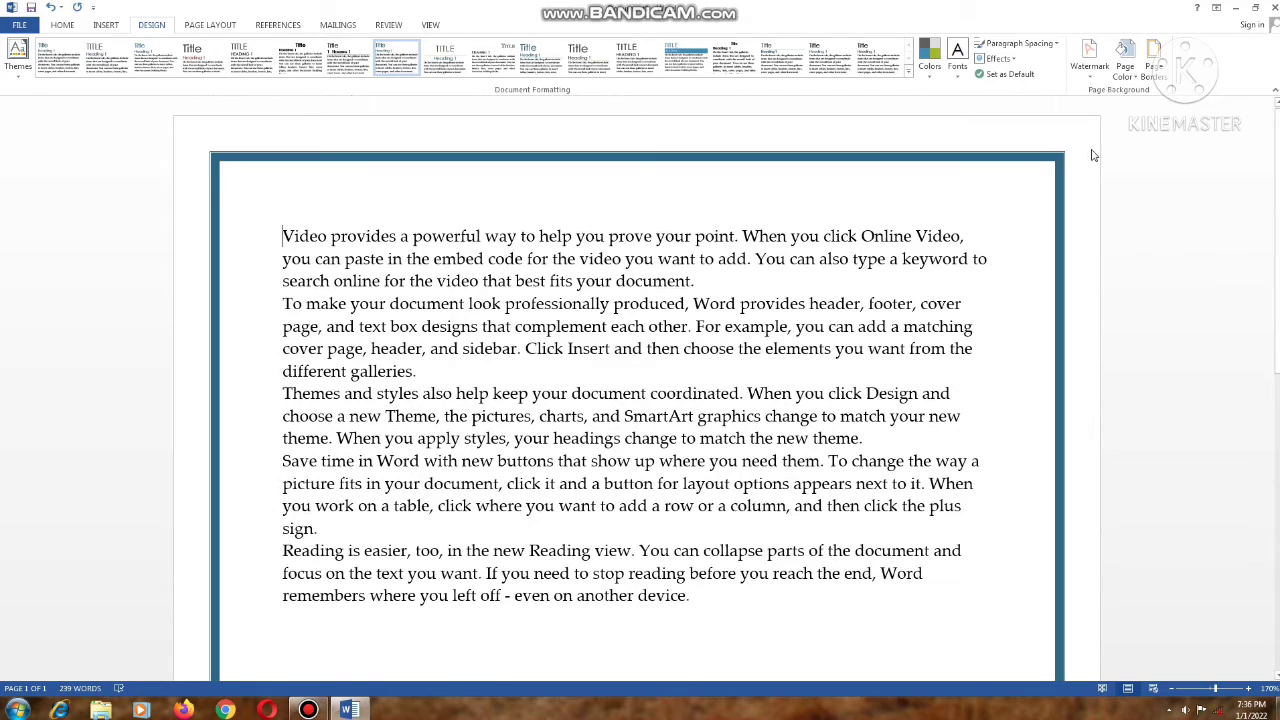
- Reopen the page border settings and try the Shadow, 3-D and Custom settings, ending on Shadow
left_click(1153, 62)
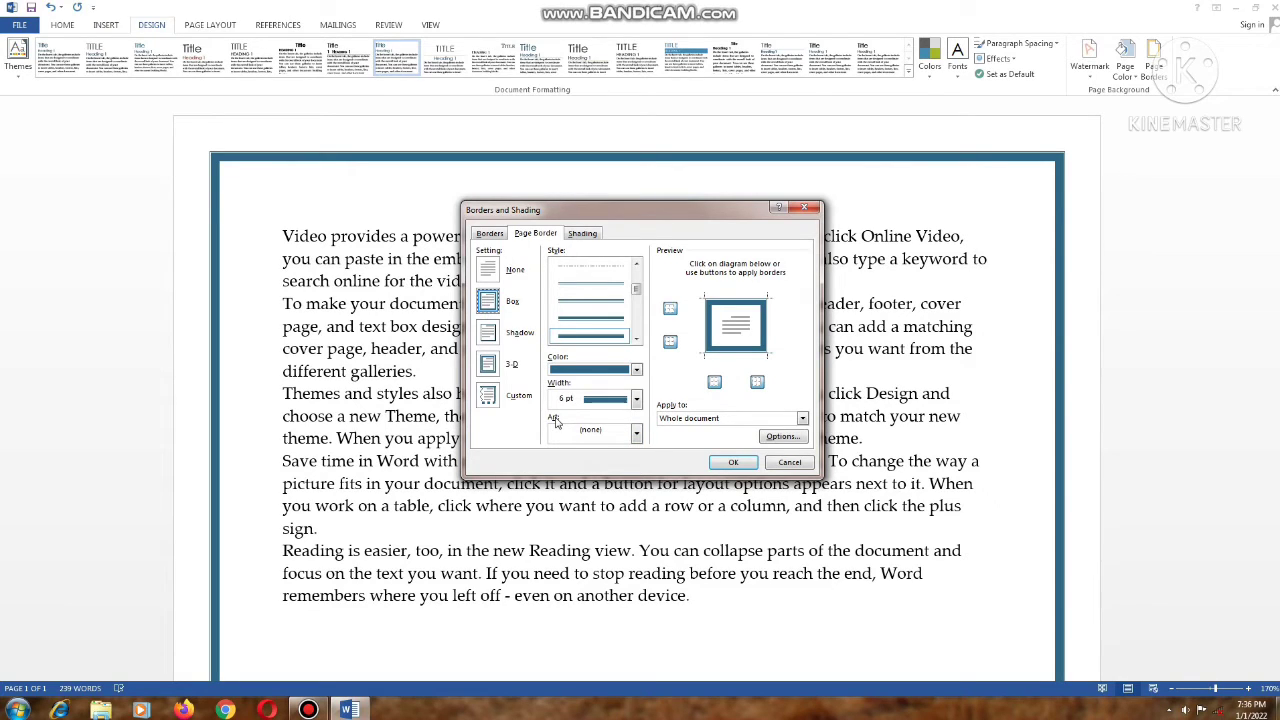
left_click(492, 340)
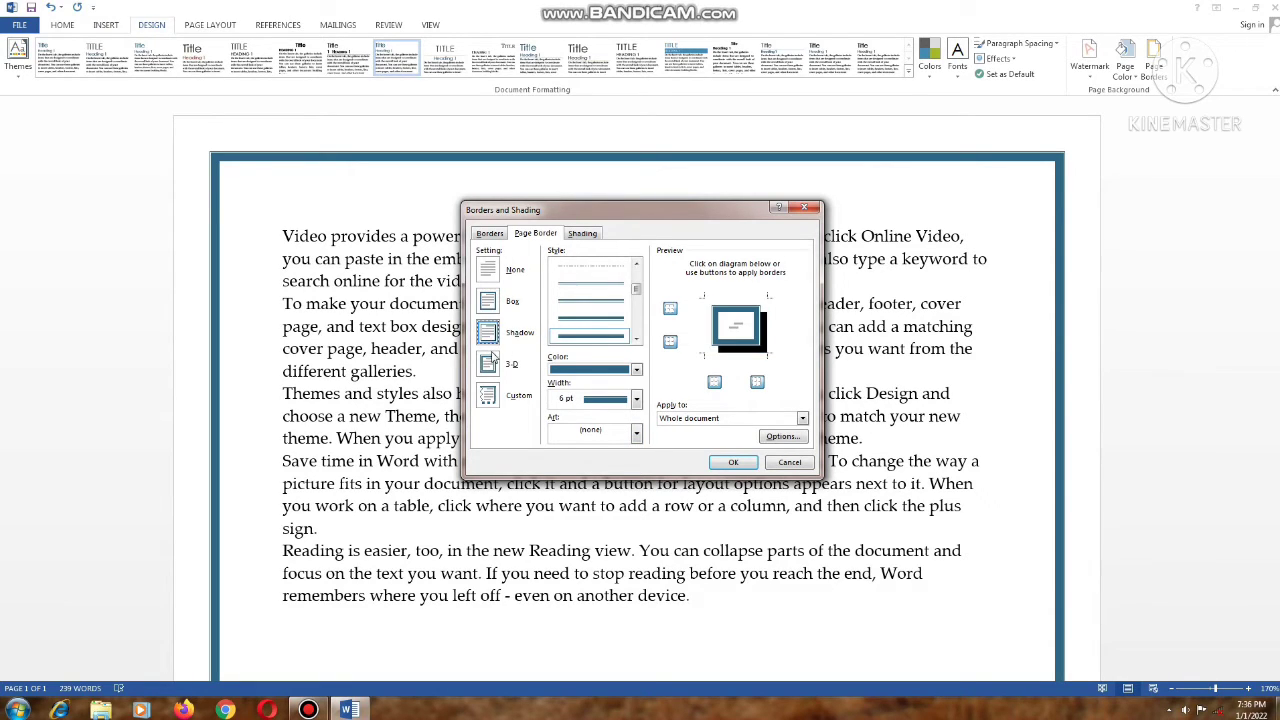
left_click(496, 370)
left_click(495, 410)
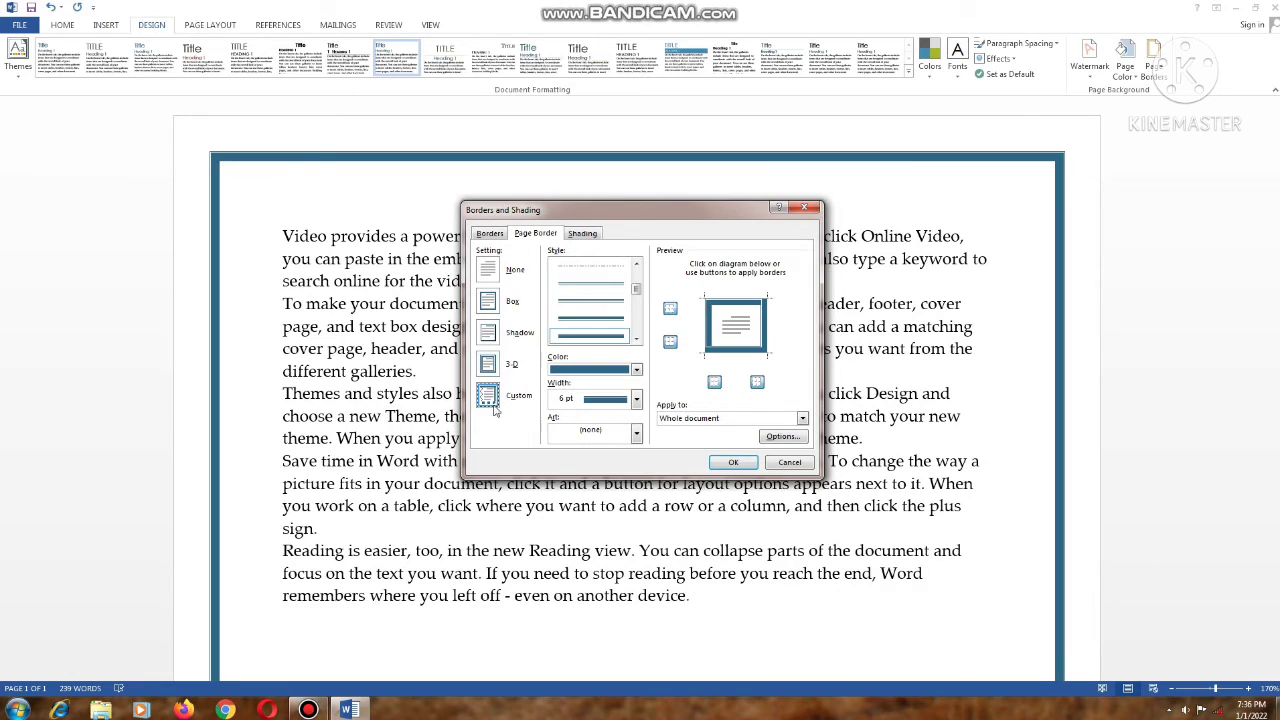
left_click(490, 370)
left_click(498, 333)
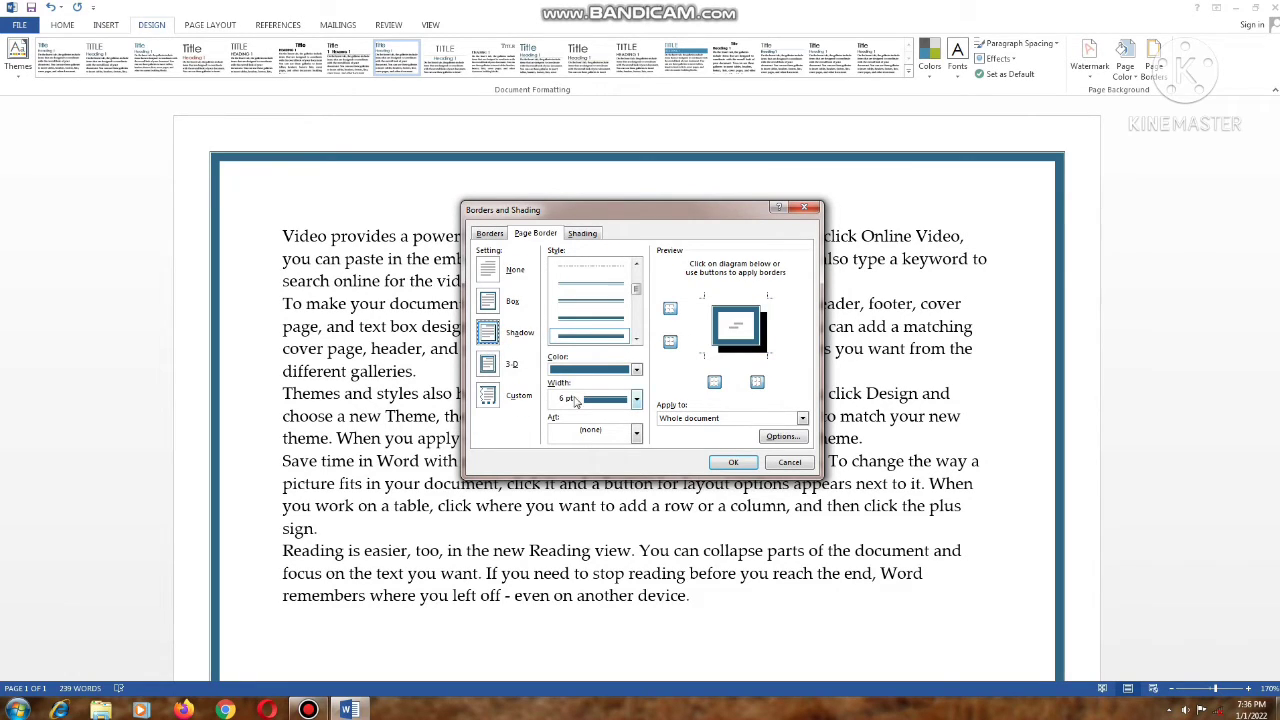
- Try the dark blue squares art border, and apply the black and yellow art border with rounded corners to the page
left_click(636, 433)
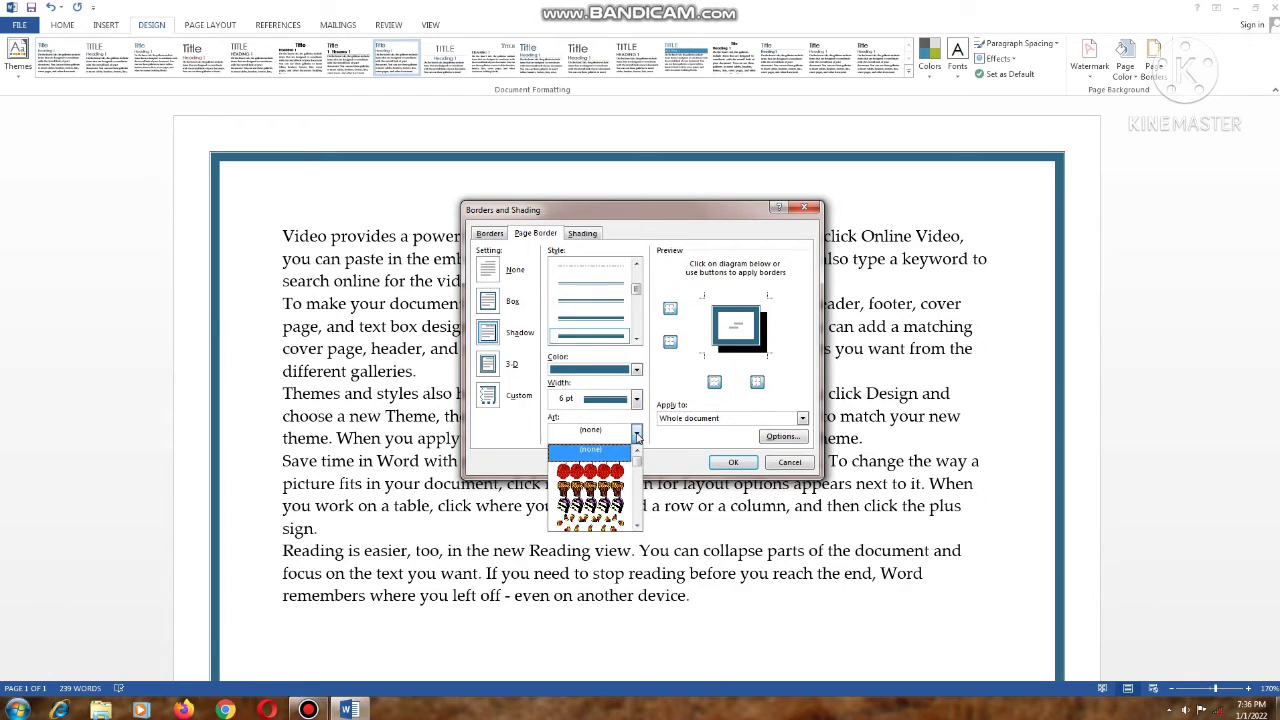
left_click_drag(637, 527, 637, 527)
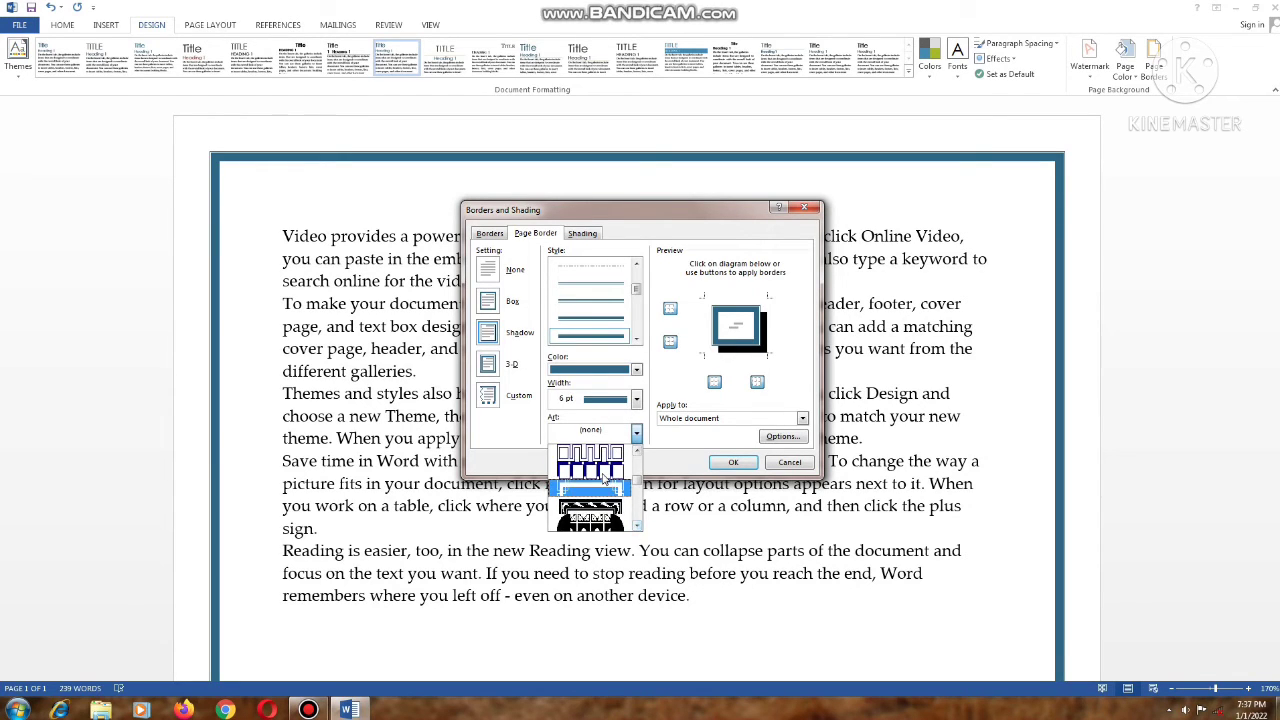
left_click(616, 500)
left_click(641, 436)
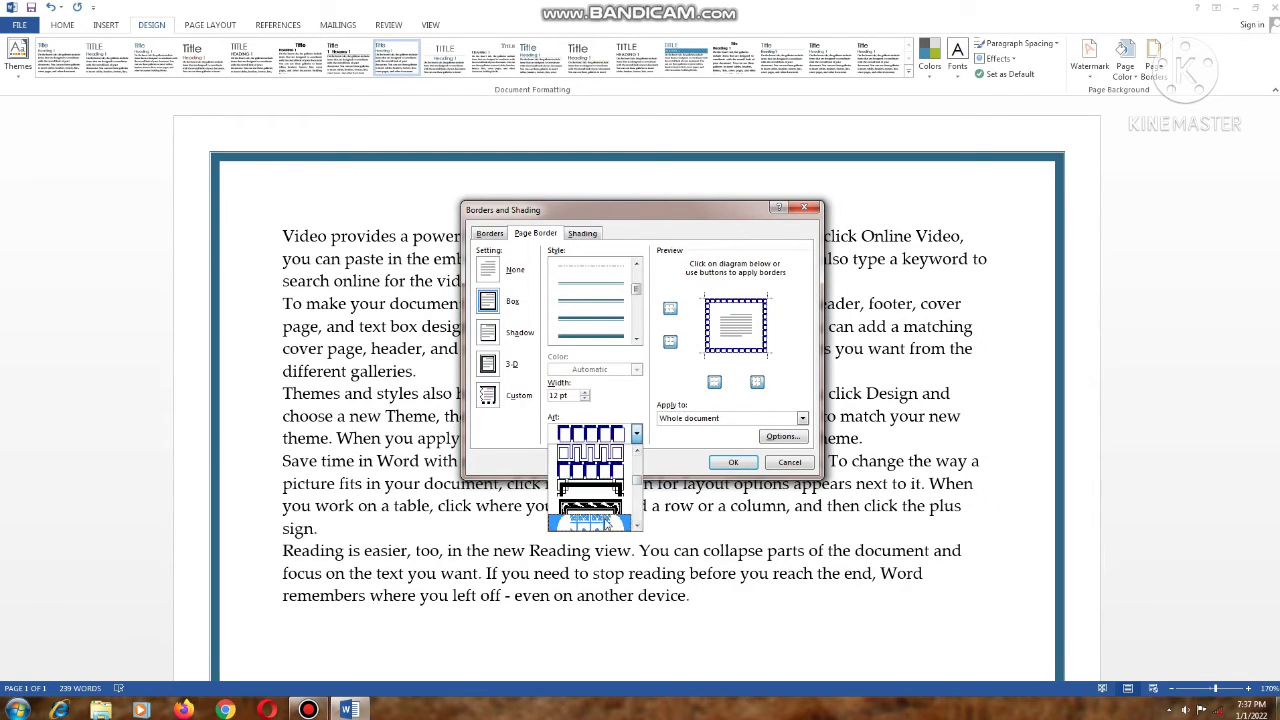
left_click(609, 522)
key("Return")
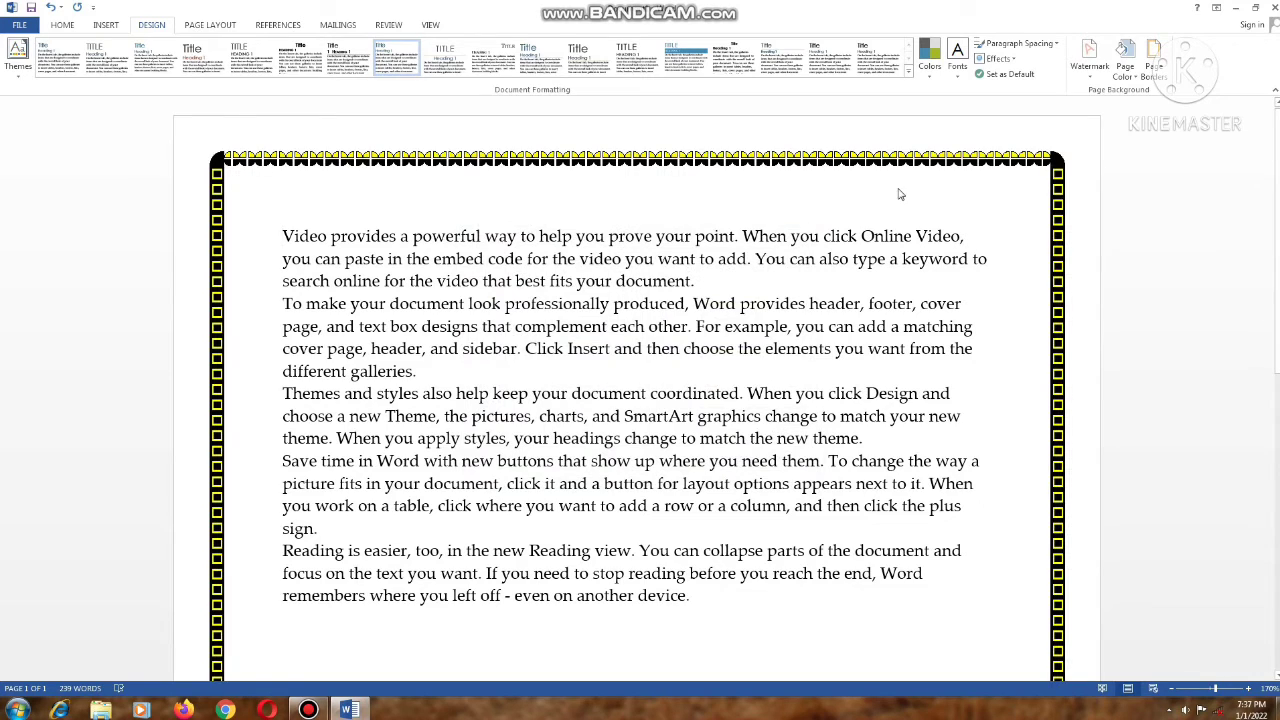
scroll(600, 392, "down", 5)
scroll(600, 392, "up", 5)
- Replace the page border with the dotted cut-line art that has scissors in the corner
left_click(1153, 62)
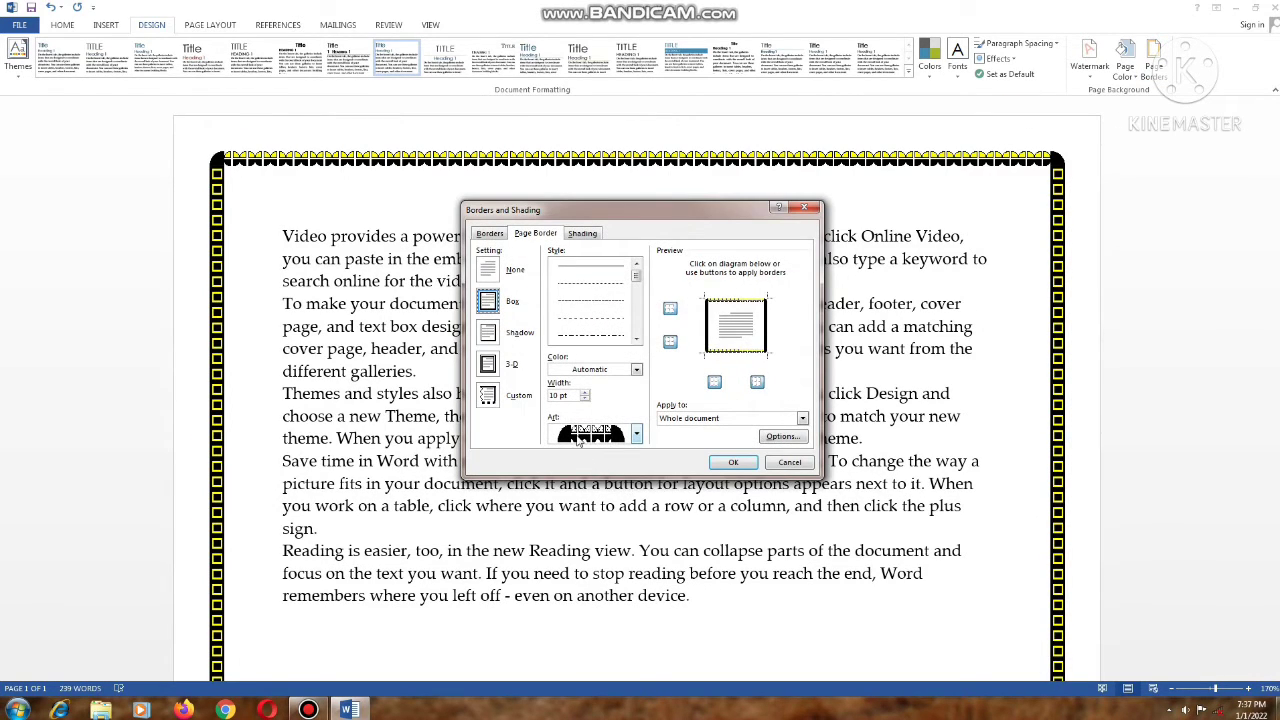
left_click(636, 435)
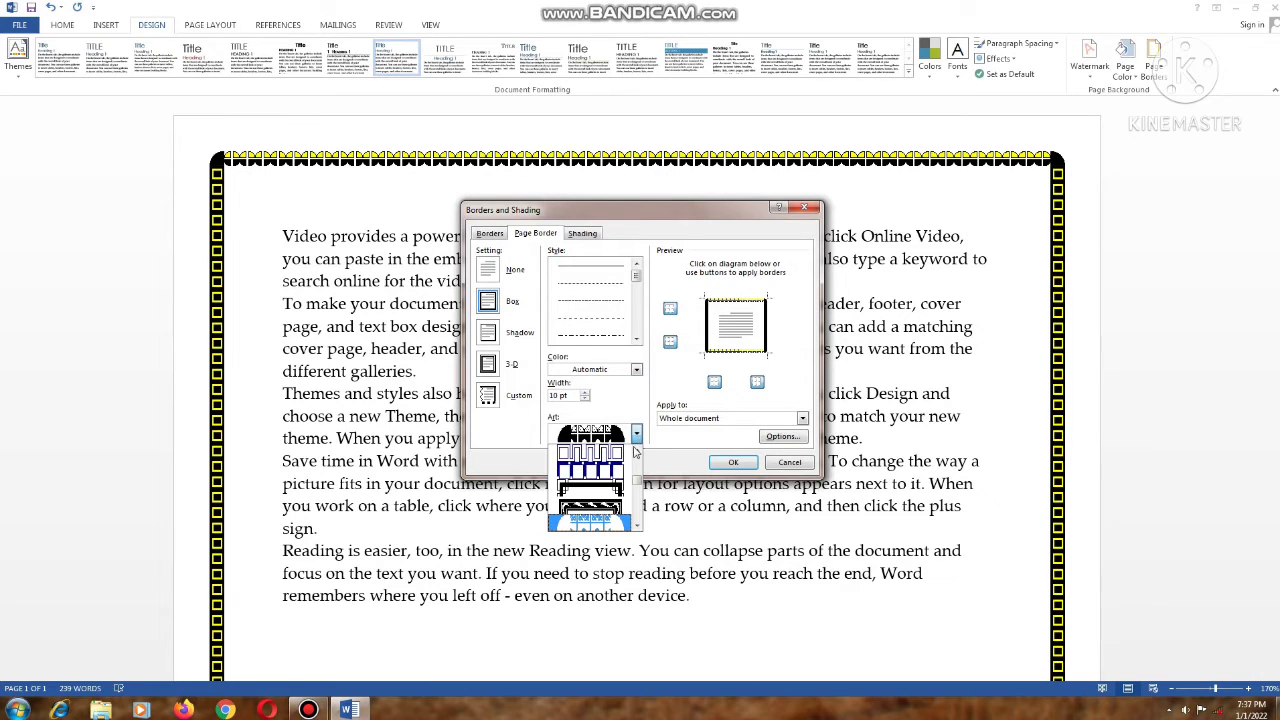
left_click_drag(637, 484, 638, 522)
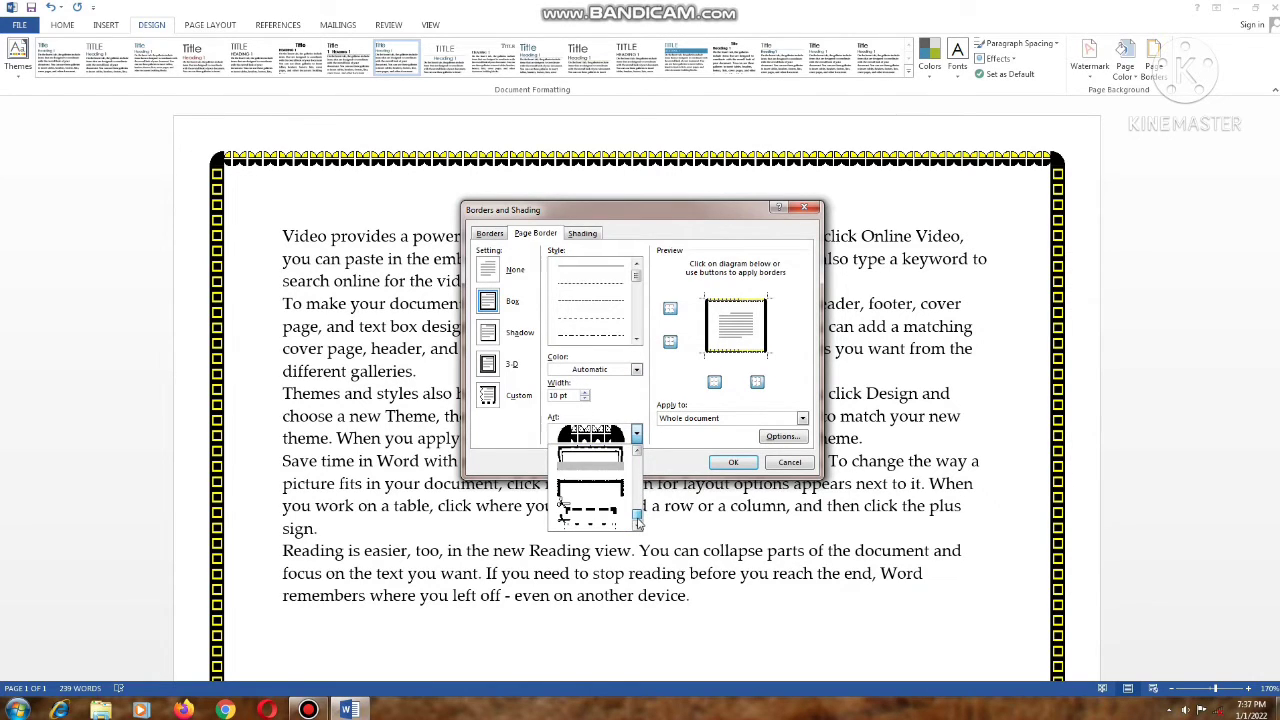
left_click(612, 512)
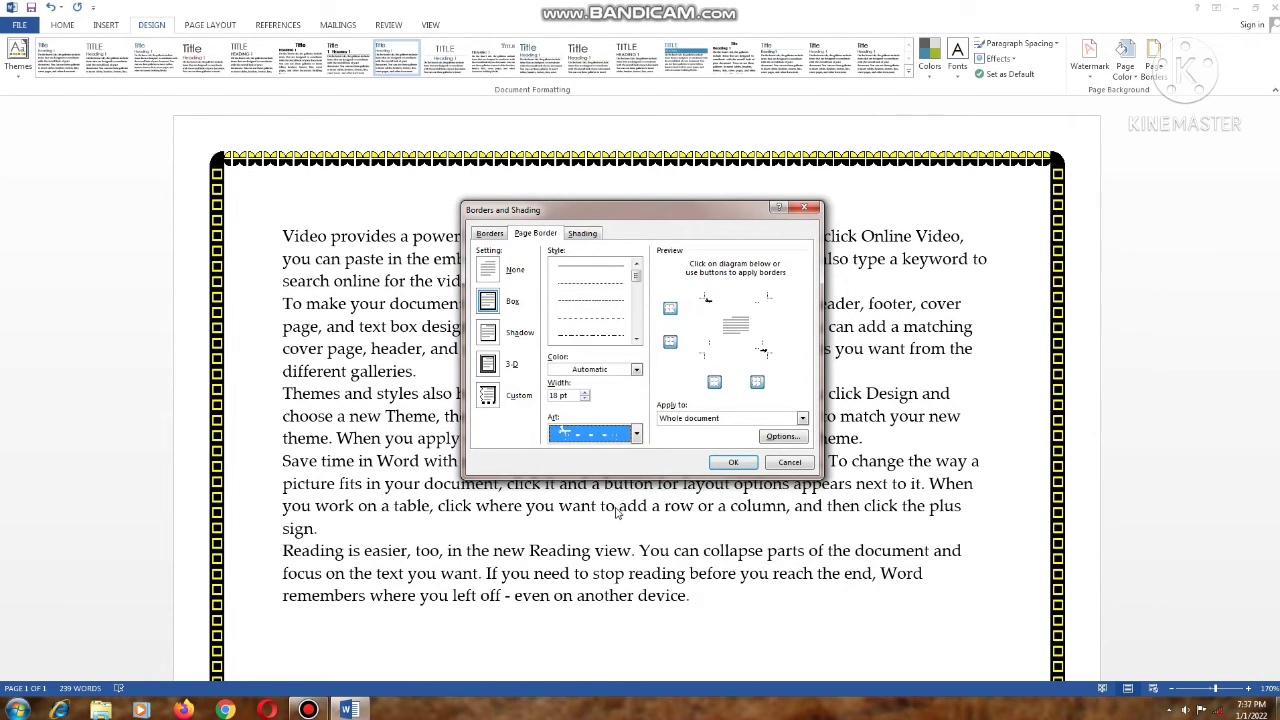
left_click(740, 462)
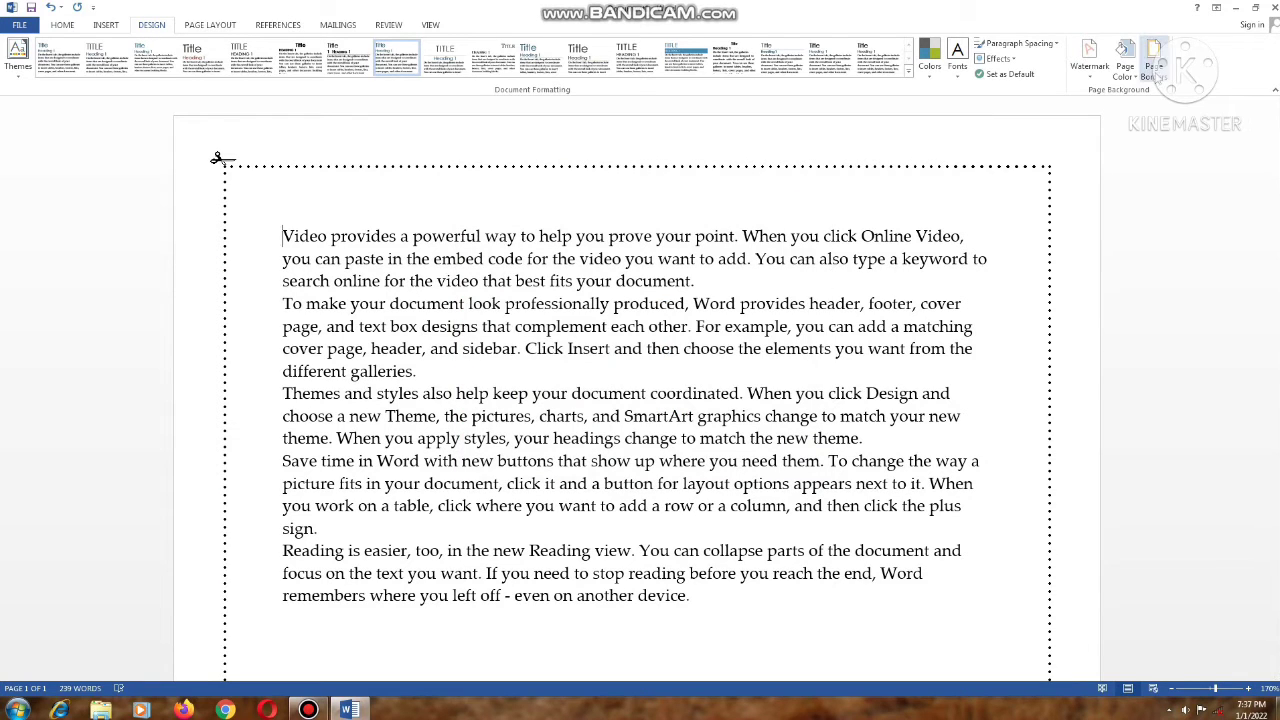
- Replace the scissors border with the black ornamental vine art that has decorative corners, and inspect it around the page
left_click(1156, 74)
left_click(636, 433)
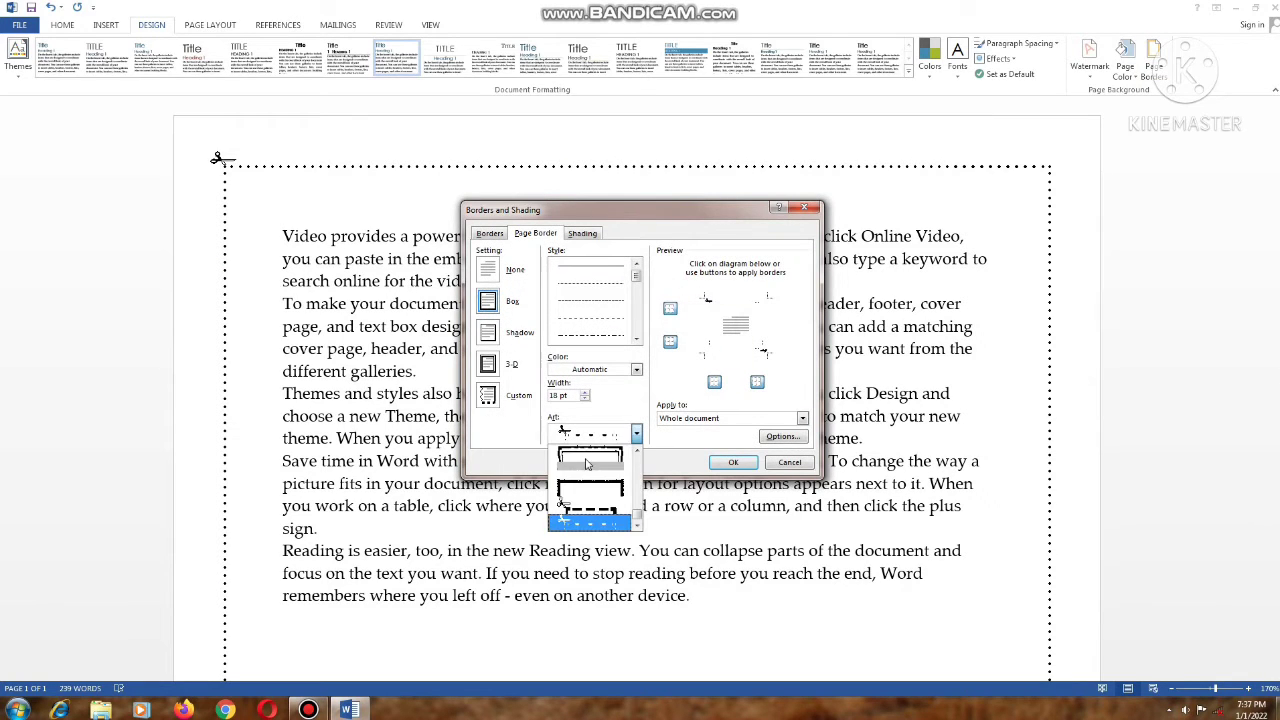
scroll(600, 490, "down", 5)
scroll(613, 510, "down", 6)
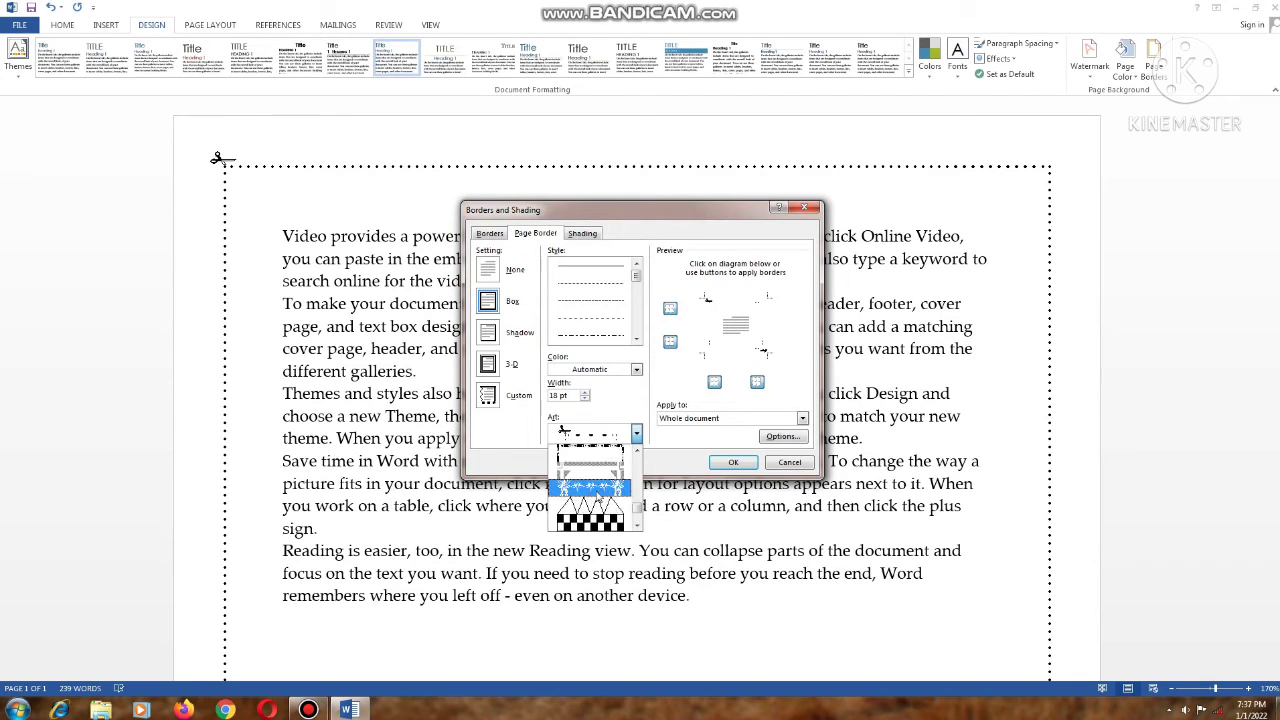
left_click(597, 497)
left_click(733, 462)
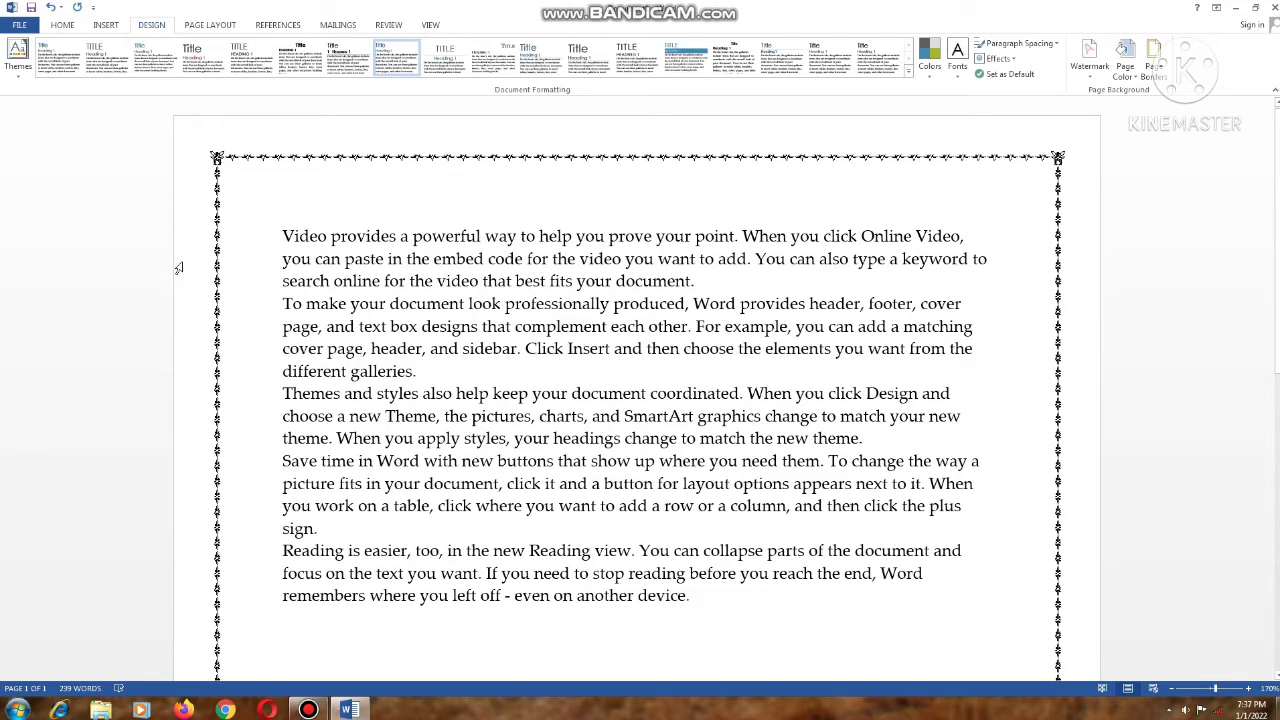
scroll(350, 268, "up", 10)
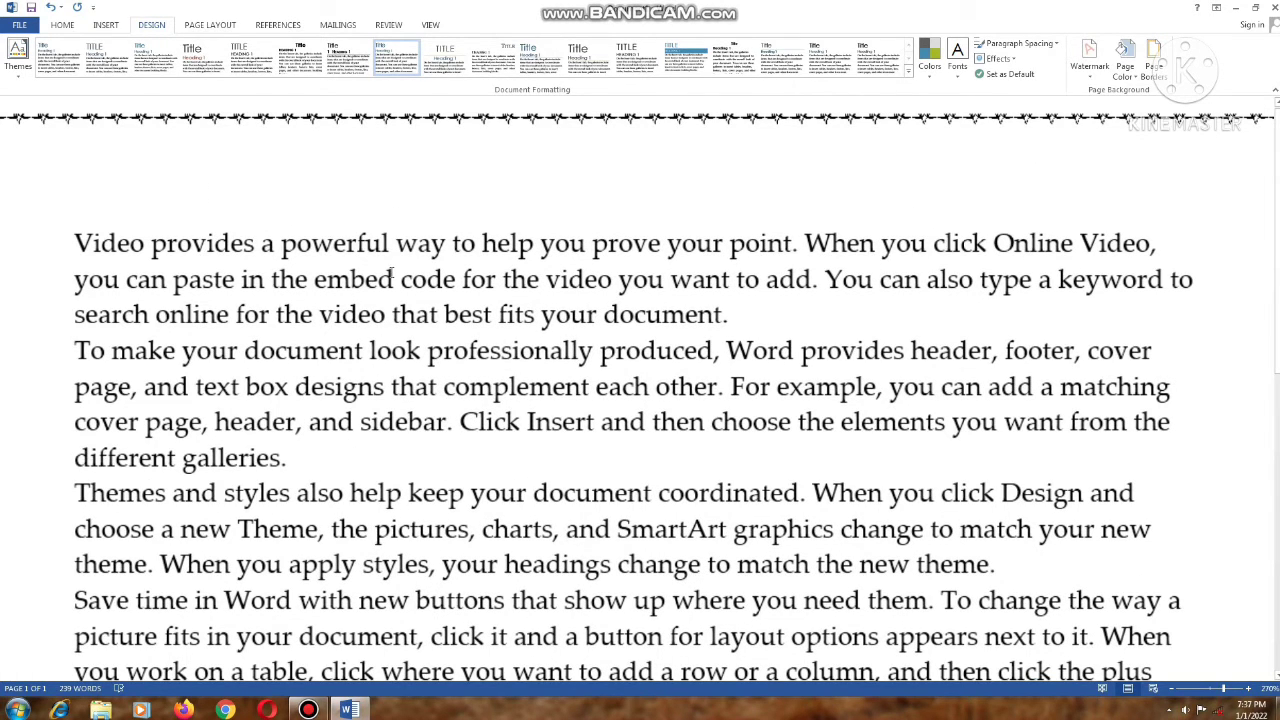
scroll(391, 276, "down", 4)
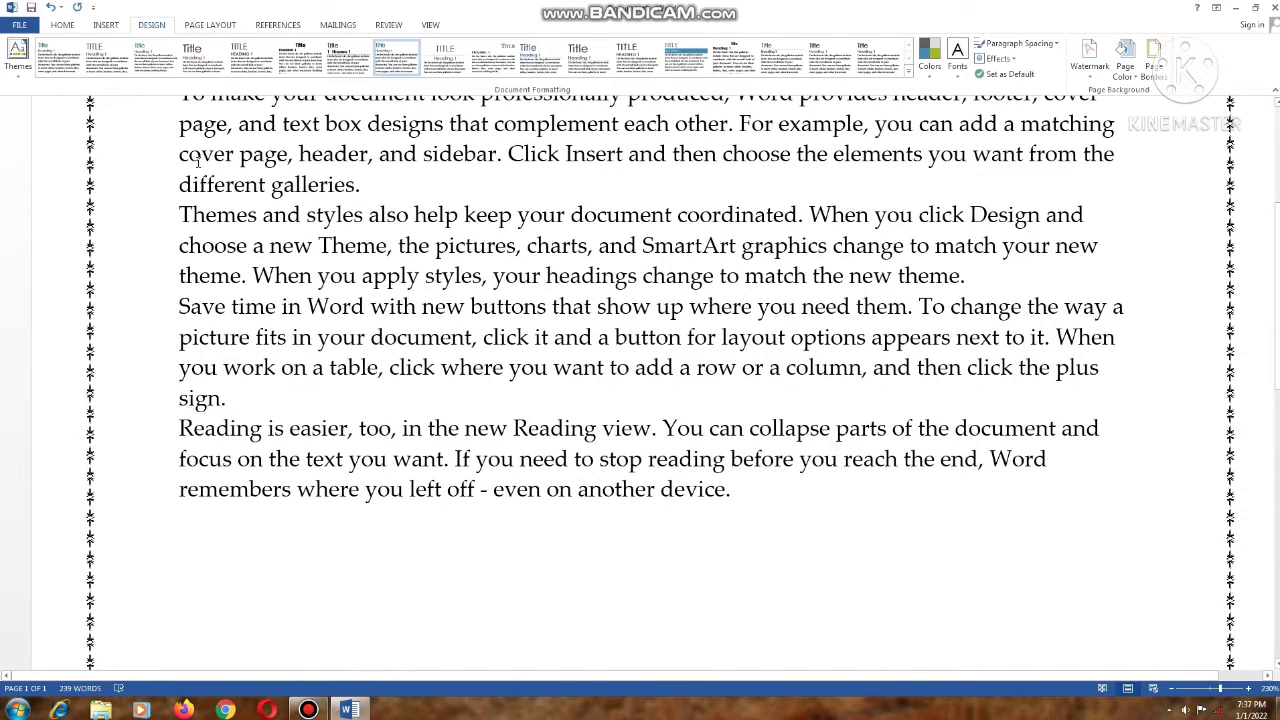
scroll(715, 189, "up", 5)
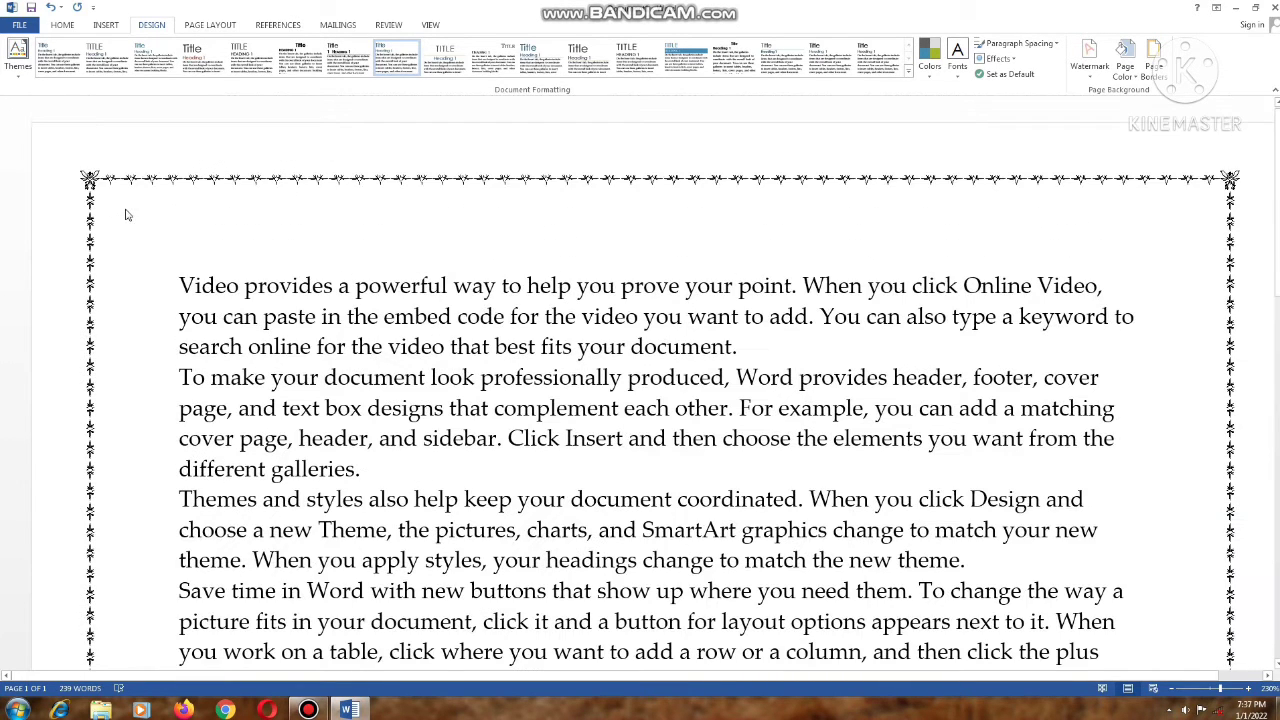
scroll(943, 288, "down", 4)
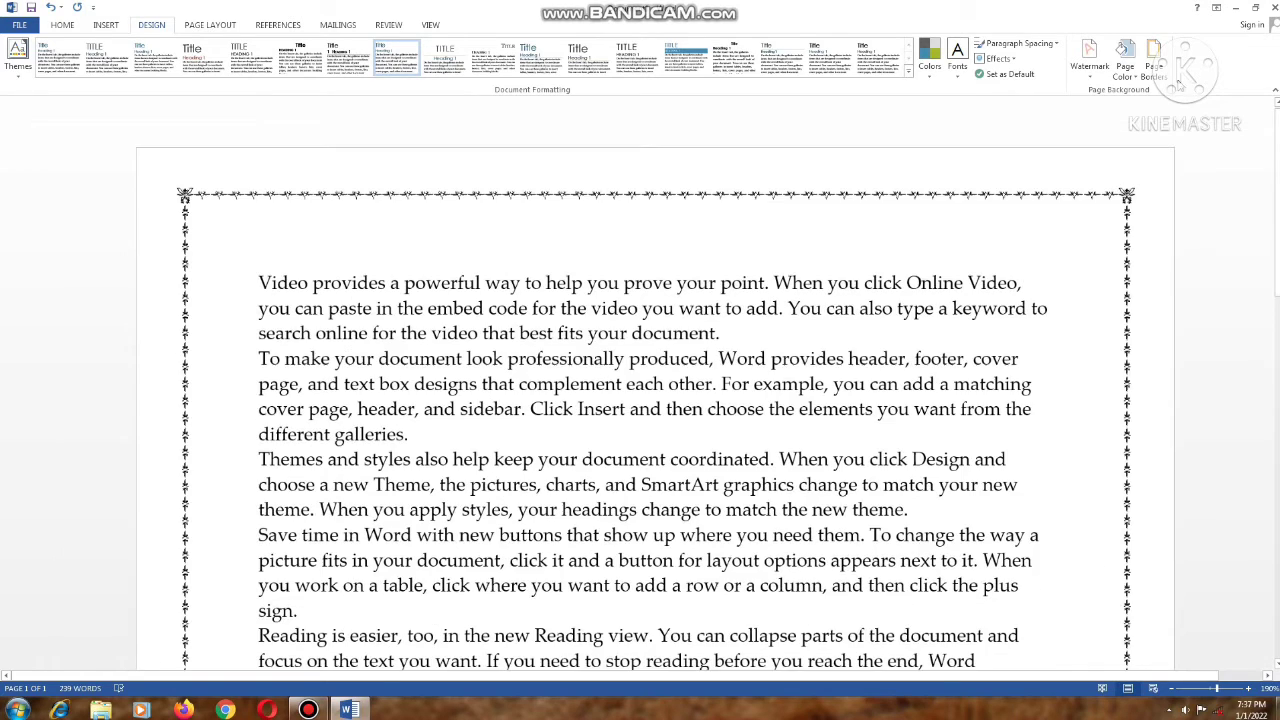
- Remove the page border from the whole document by choosing the None setting
left_click(1168, 70)
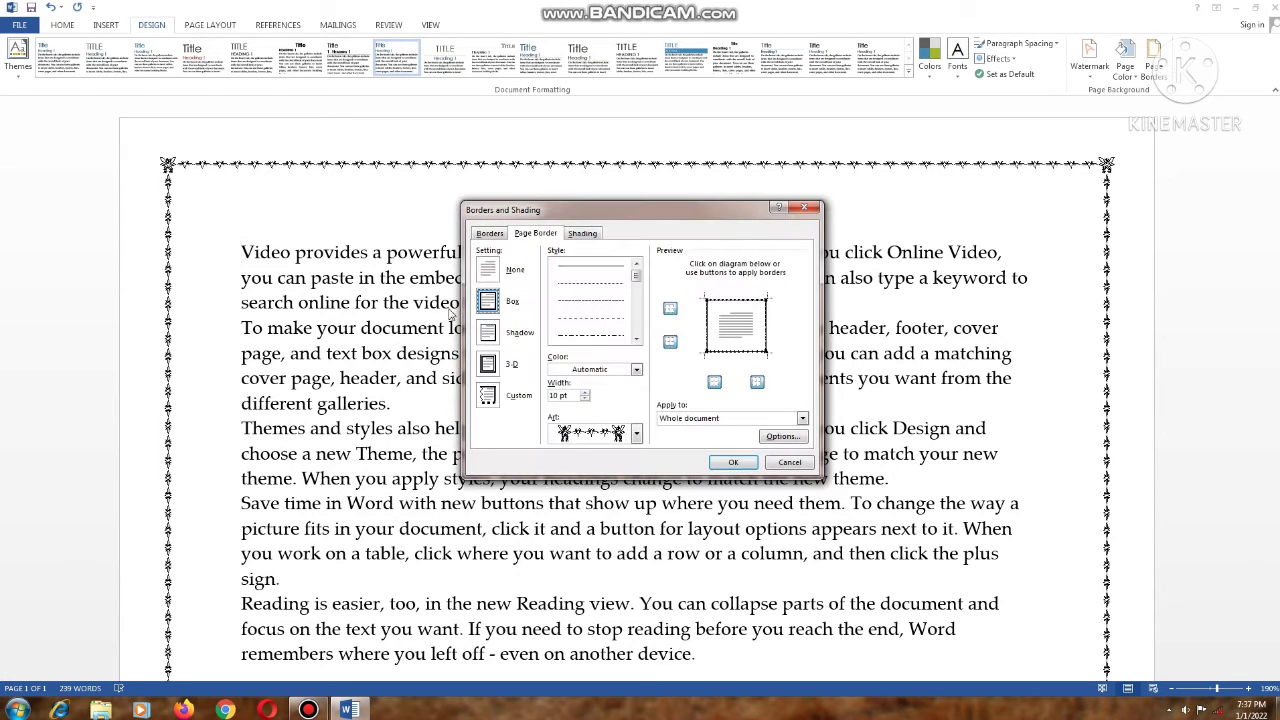
left_click(487, 272)
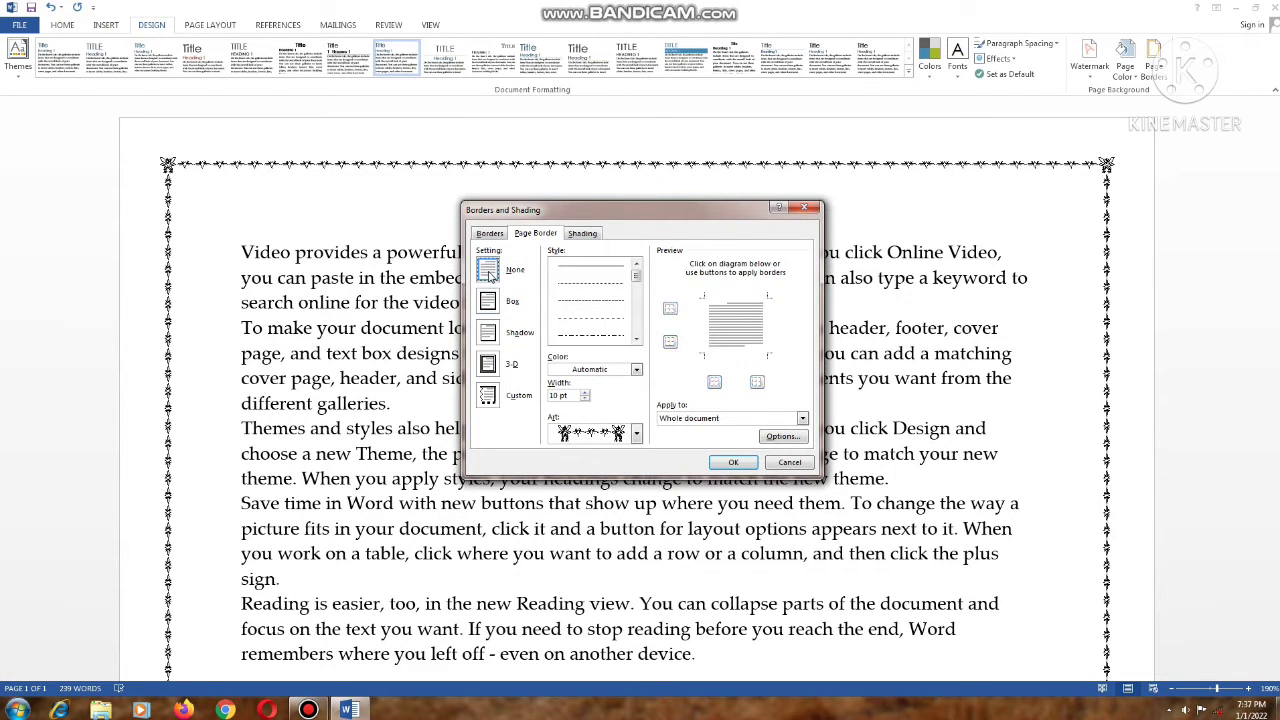
left_click(733, 462)
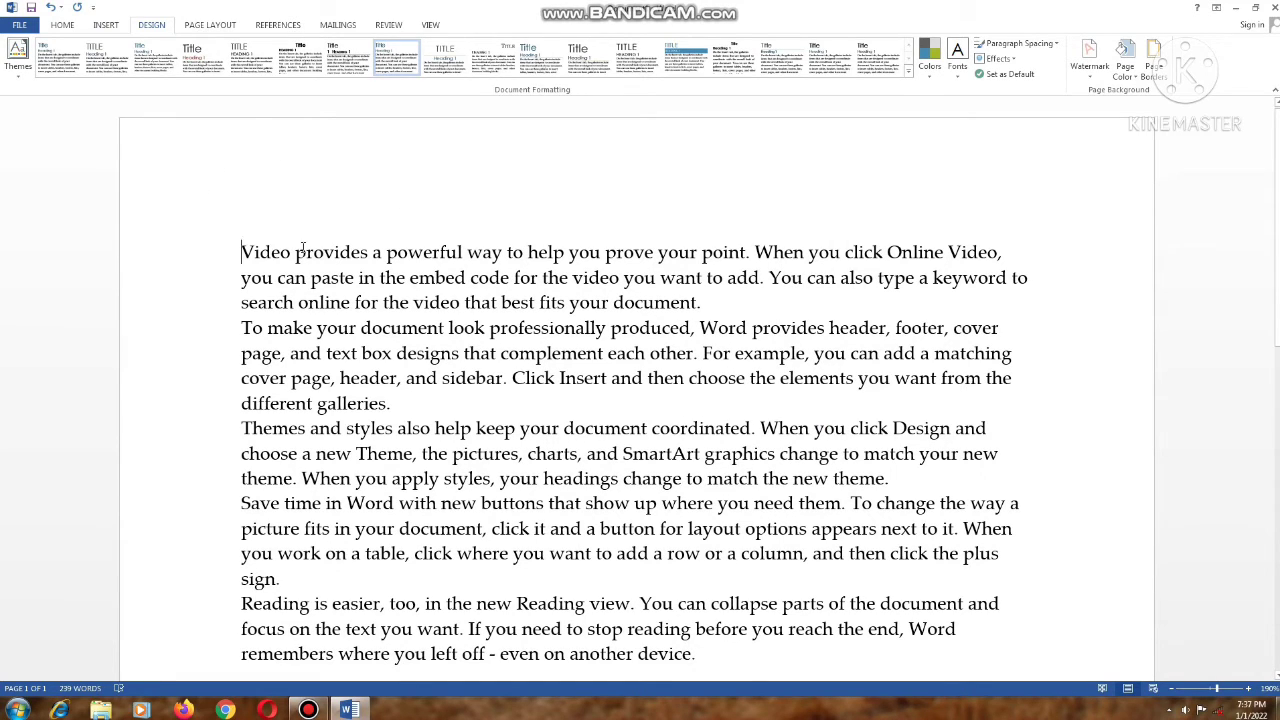
- Go to the page layout options, look over the margin presets, and reduce the document's page margins
left_click(218, 23)
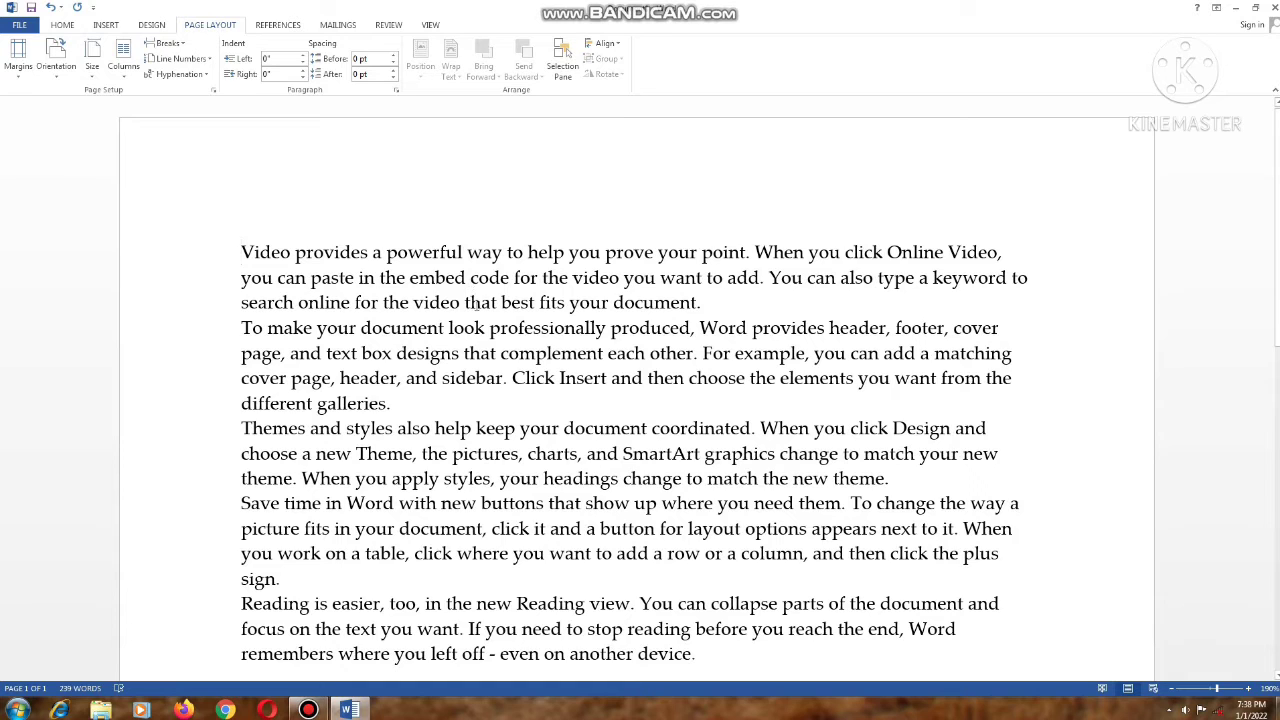
scroll(476, 304, "down", 4, "ctrl")
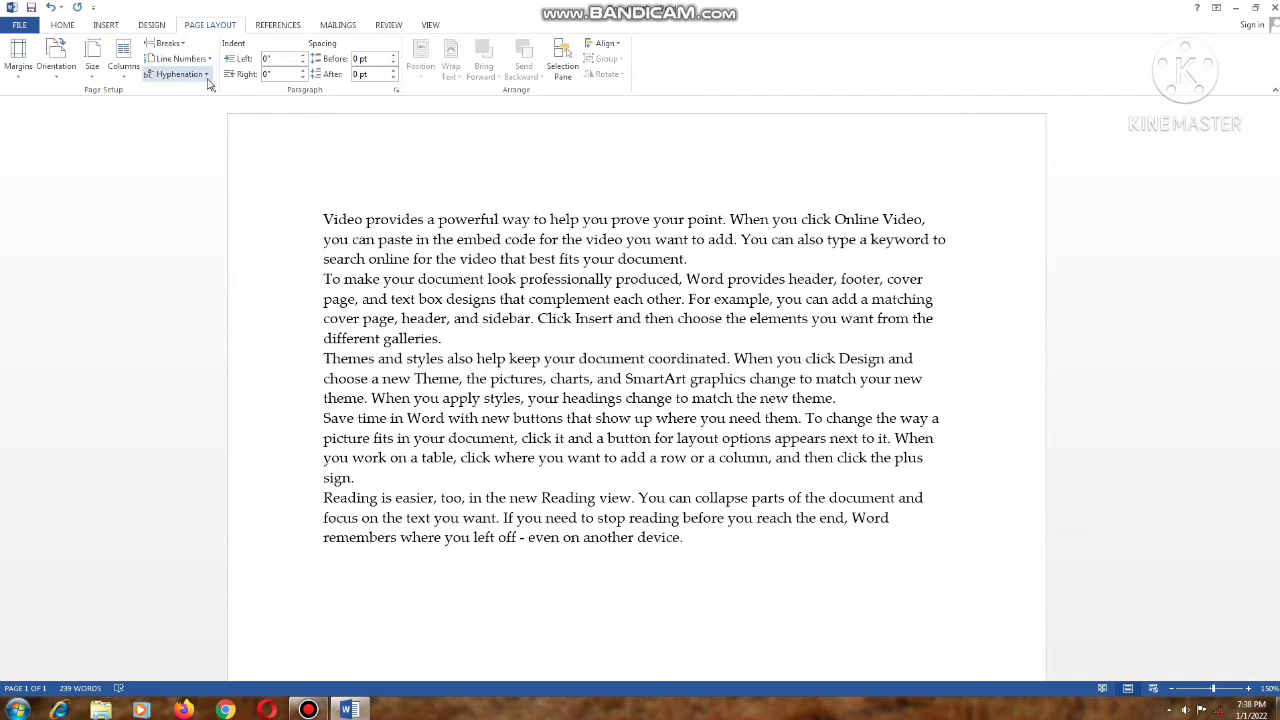
left_click(20, 70)
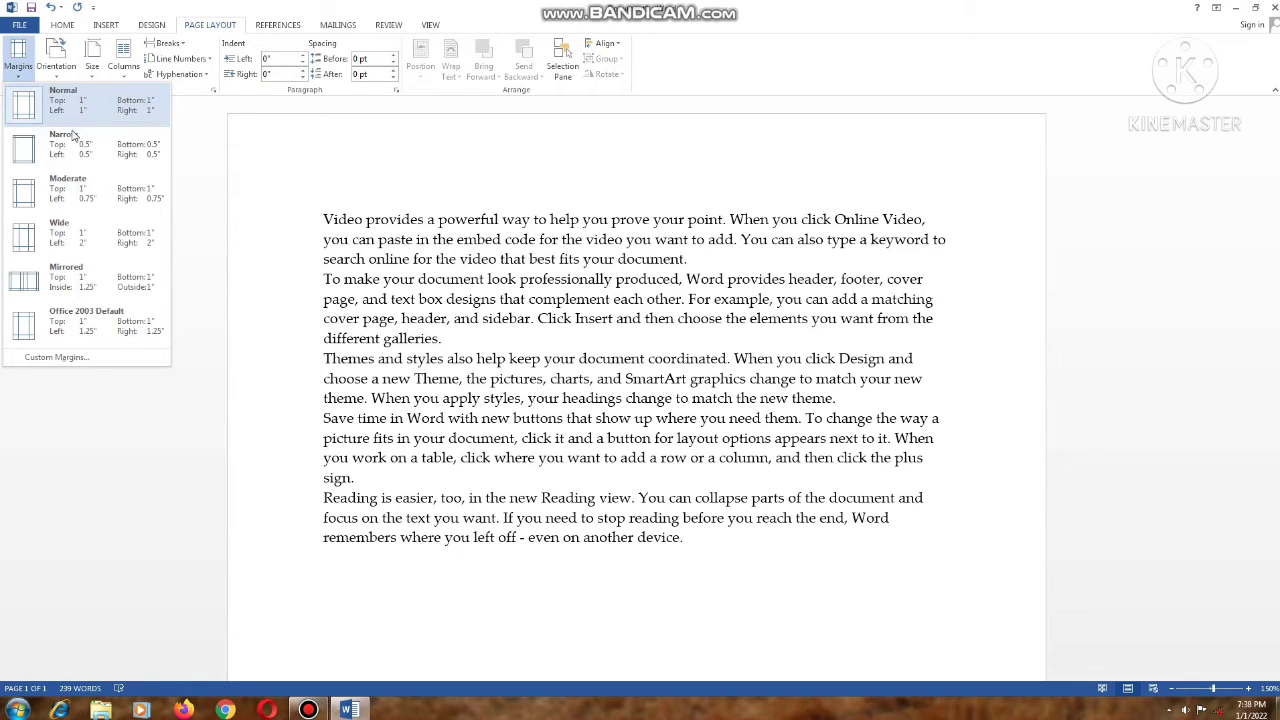
key("Escape")
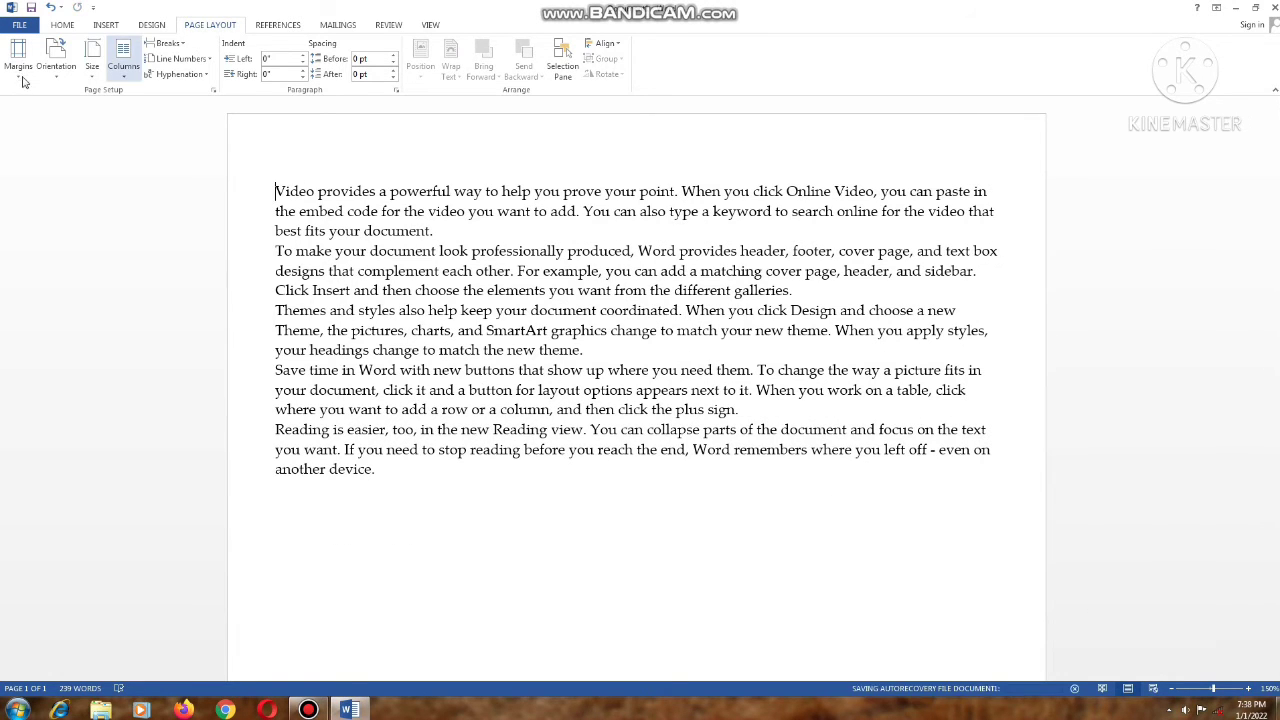
- Display the ruler and set the page margins to the Normal preset of 1" on all sides
left_click(430, 25)
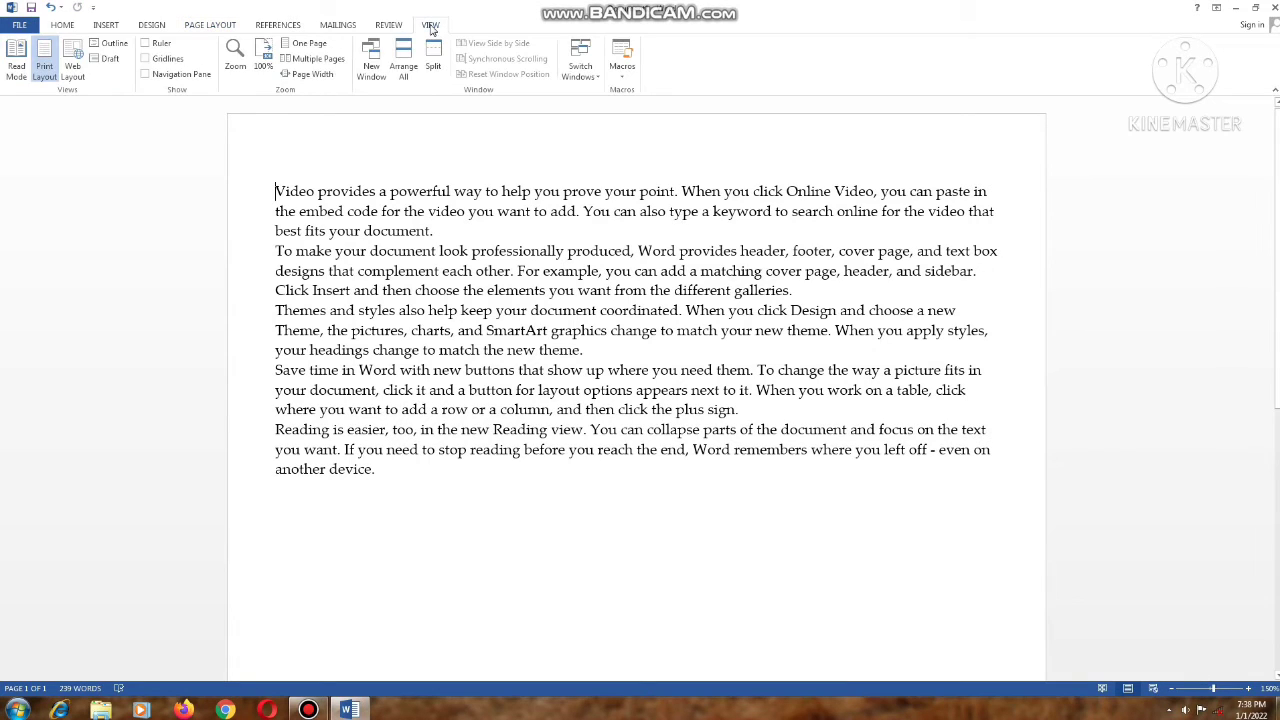
left_click(160, 45)
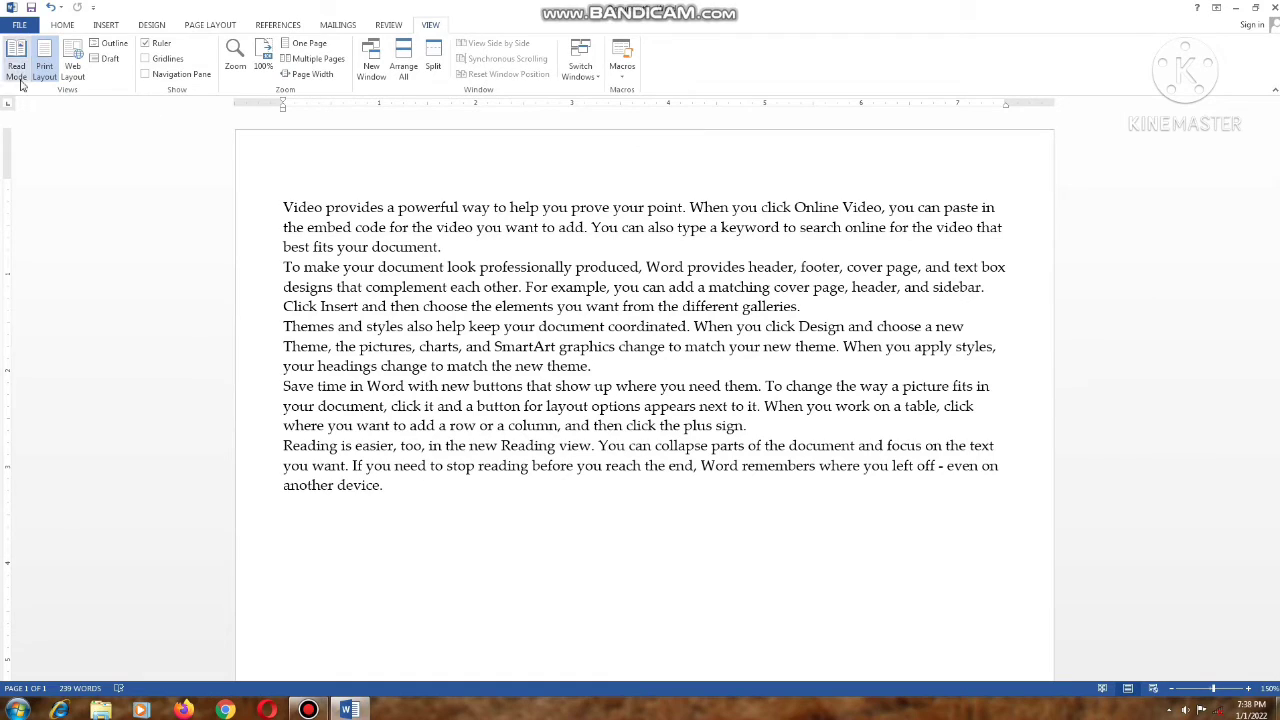
left_click(152, 25)
left_click(205, 25)
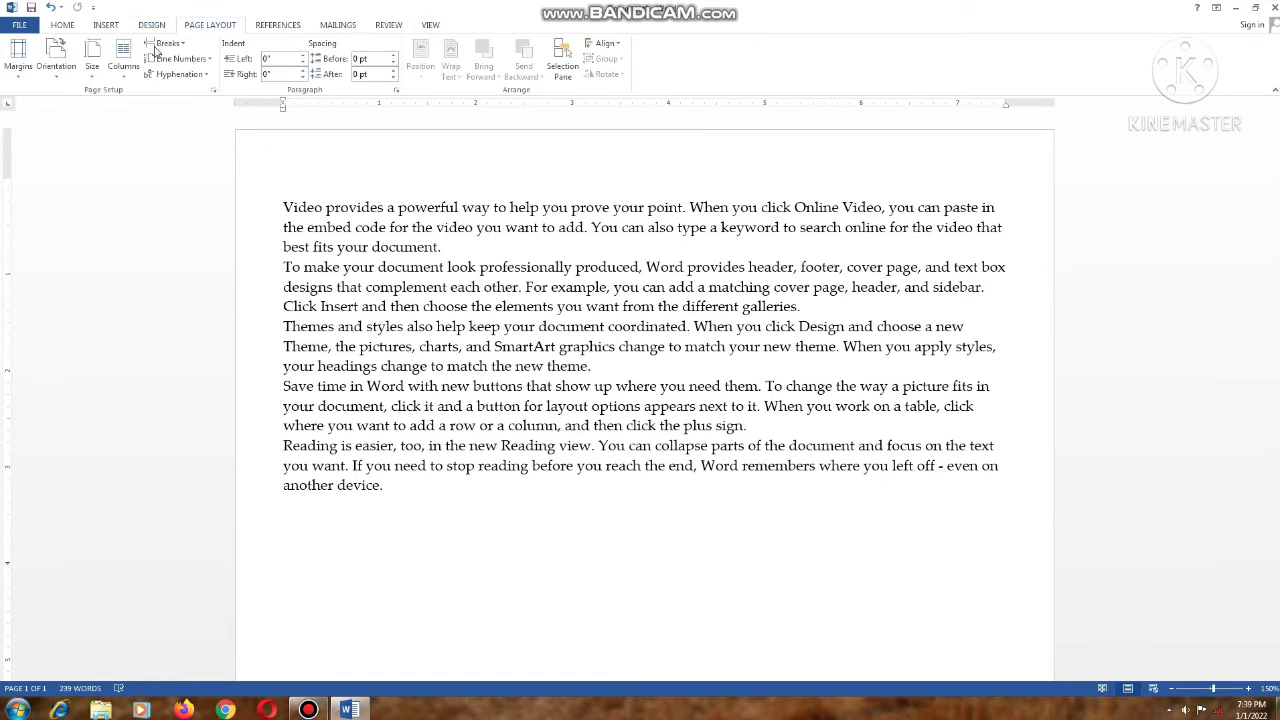
left_click(18, 58)
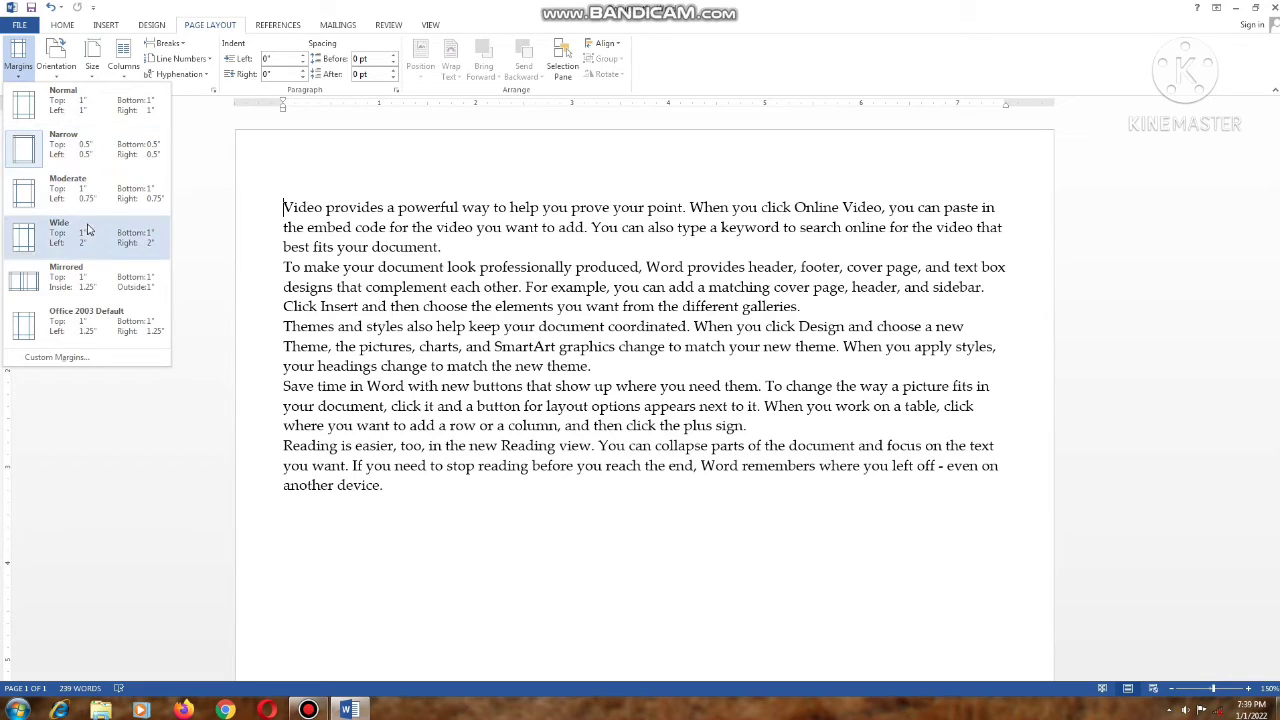
left_click(100, 115)
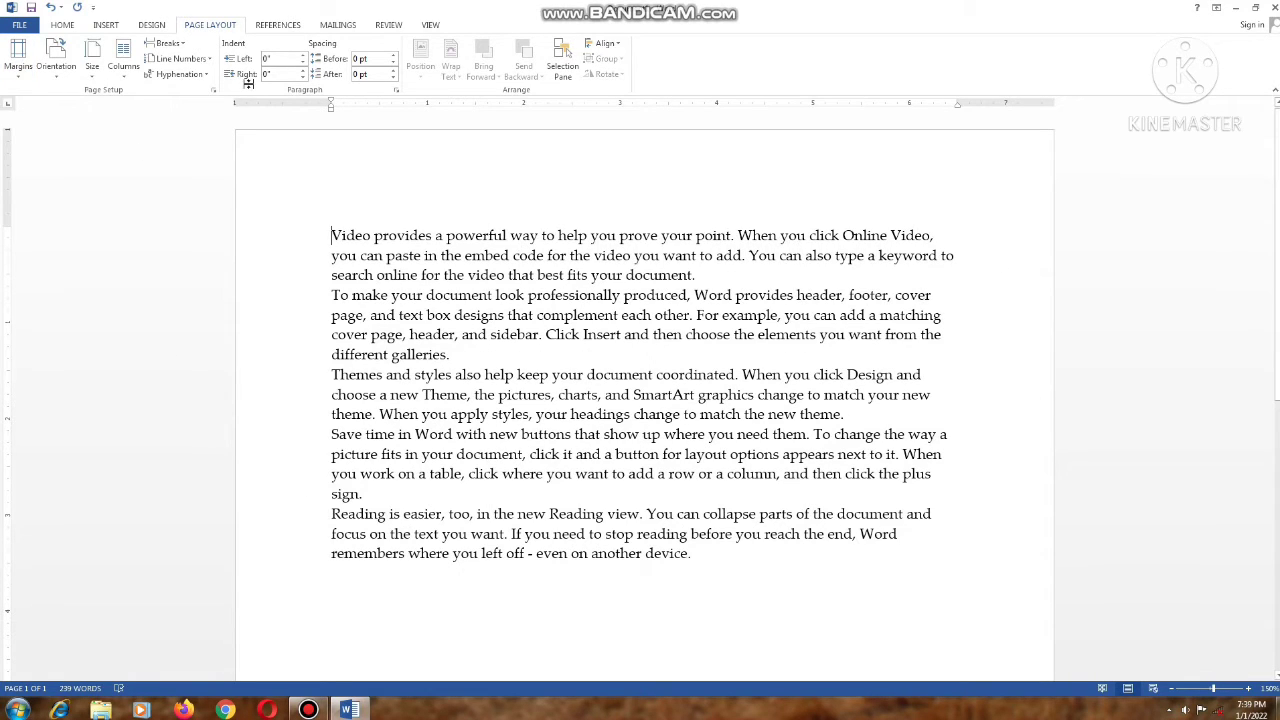
- Switch the page orientation to Landscape with the whole page in view
left_click(58, 72)
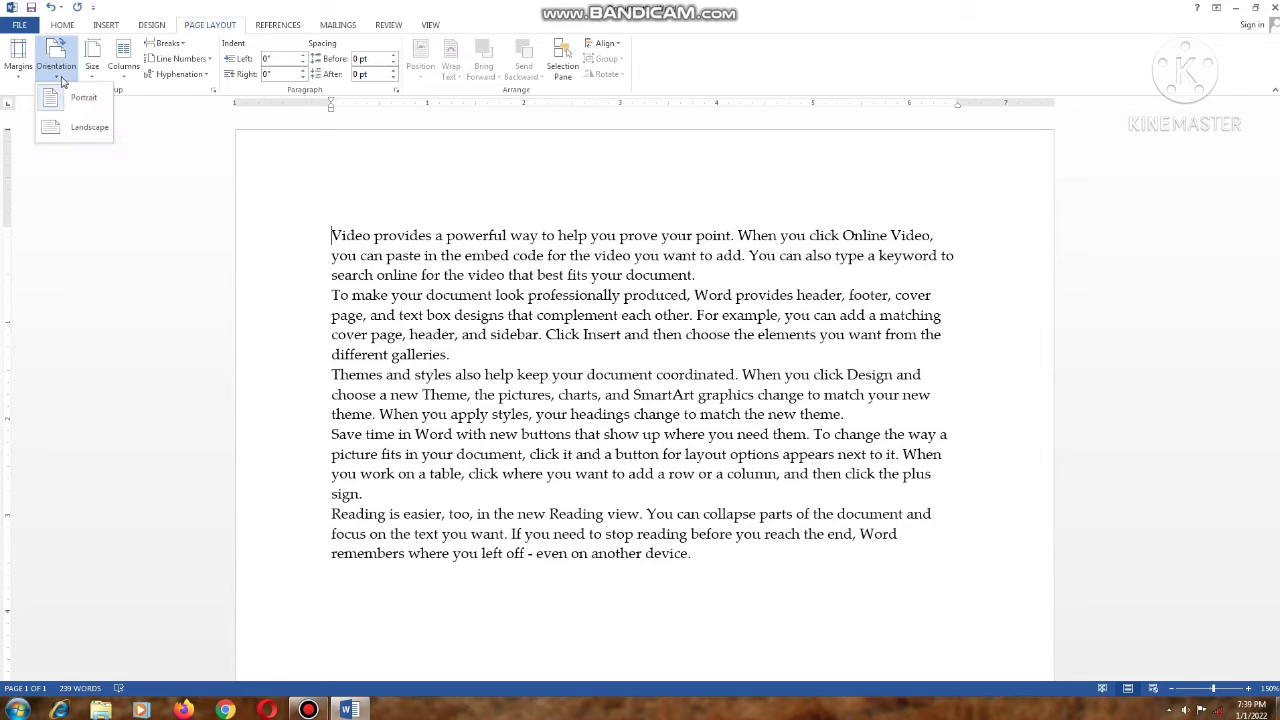
left_click(429, 224)
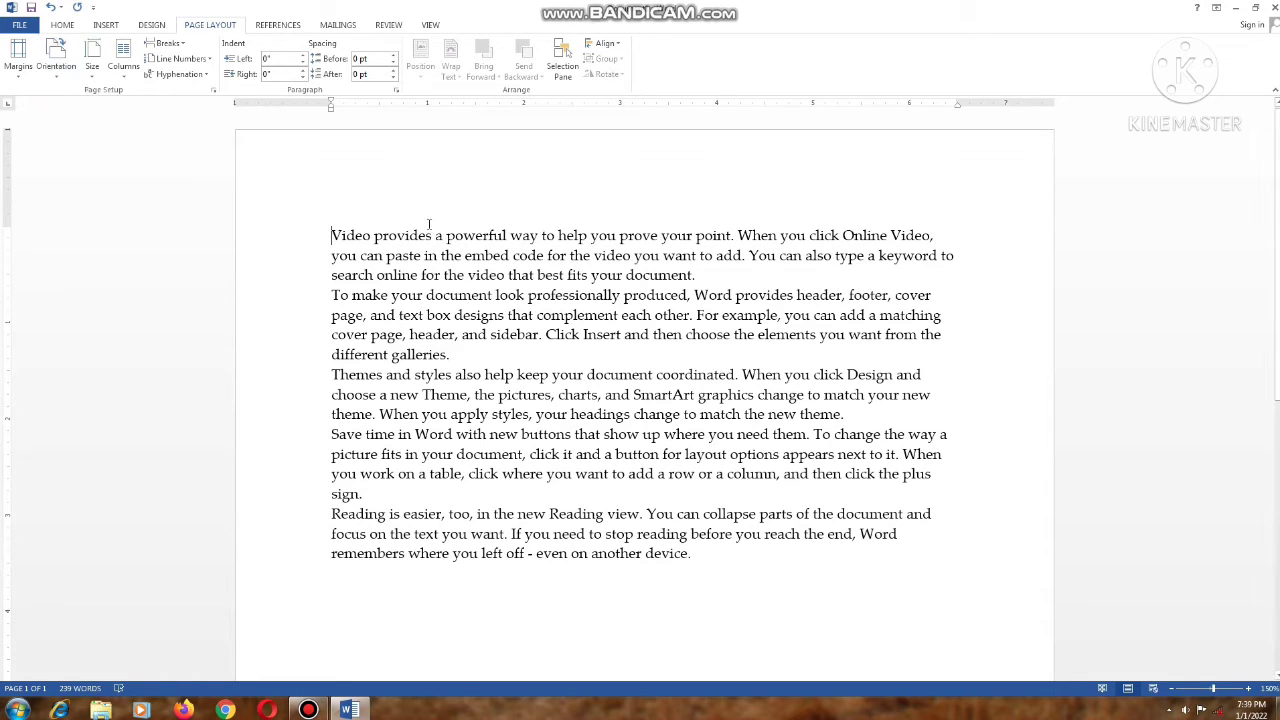
left_click(60, 78)
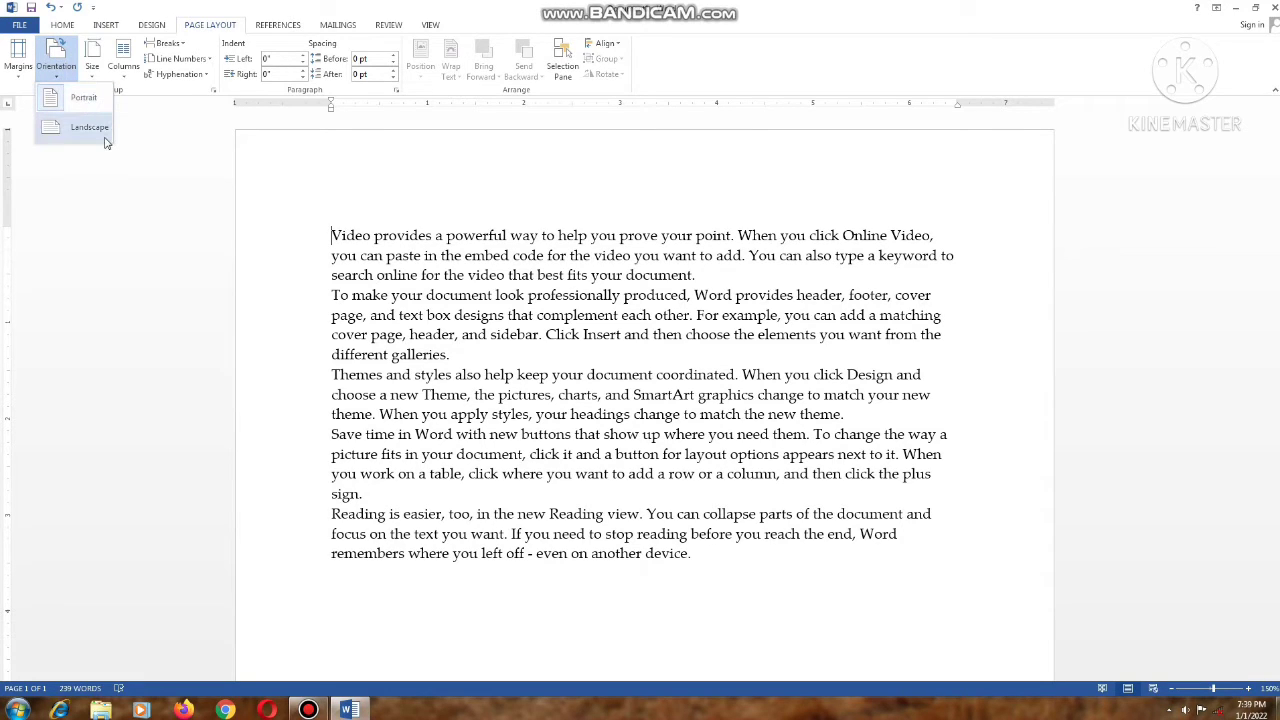
left_click(397, 171)
scroll(418, 238, "down", 2)
scroll(418, 238, "down", 7)
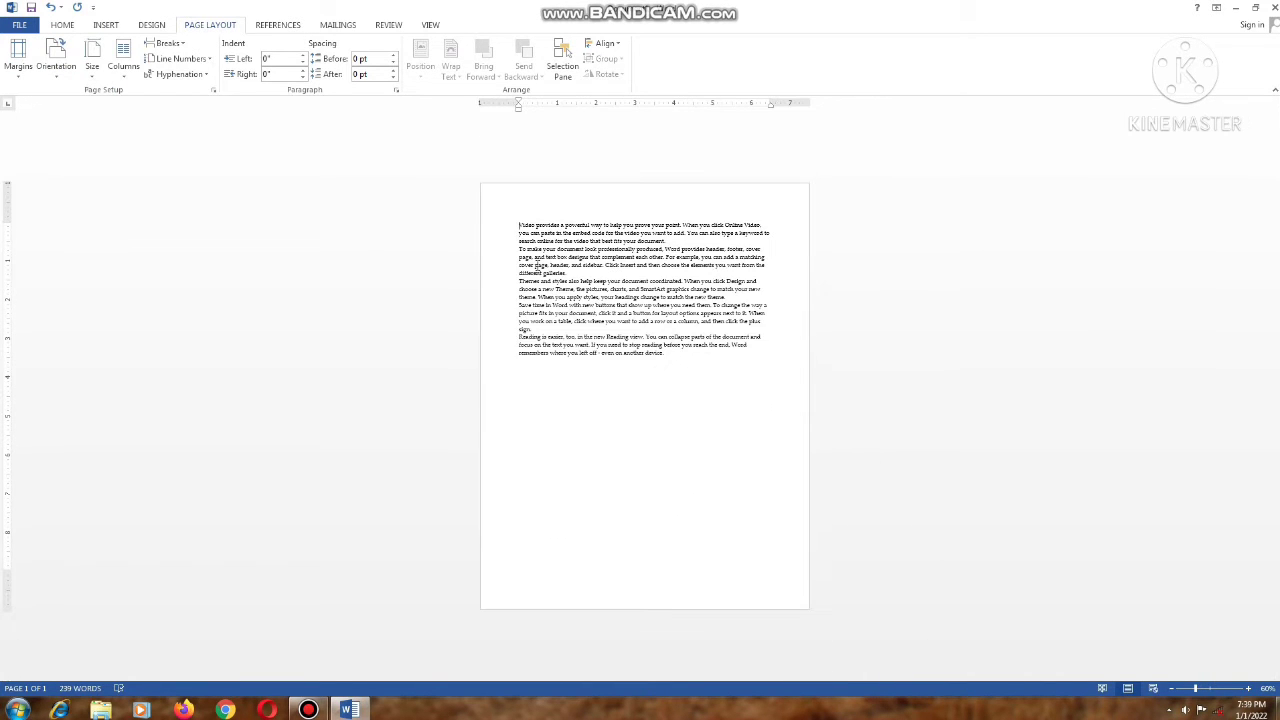
scroll(537, 268, "up", 1)
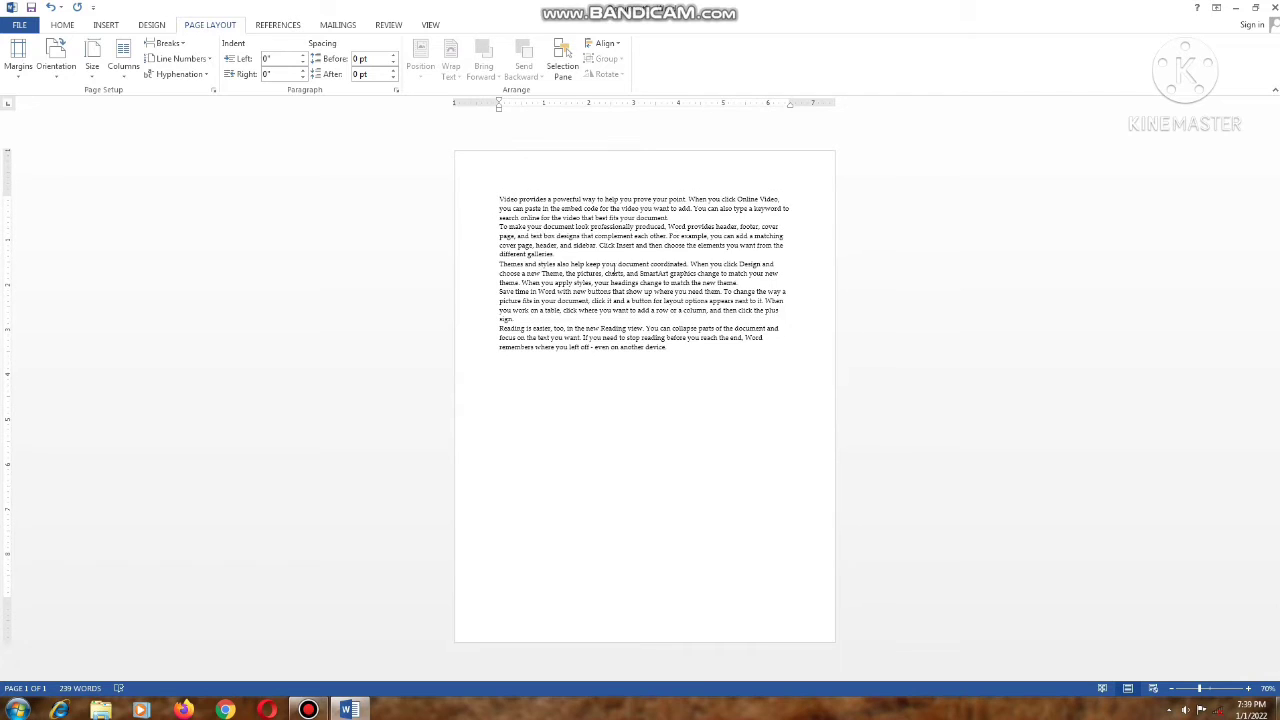
left_click(56, 62)
left_click(84, 128)
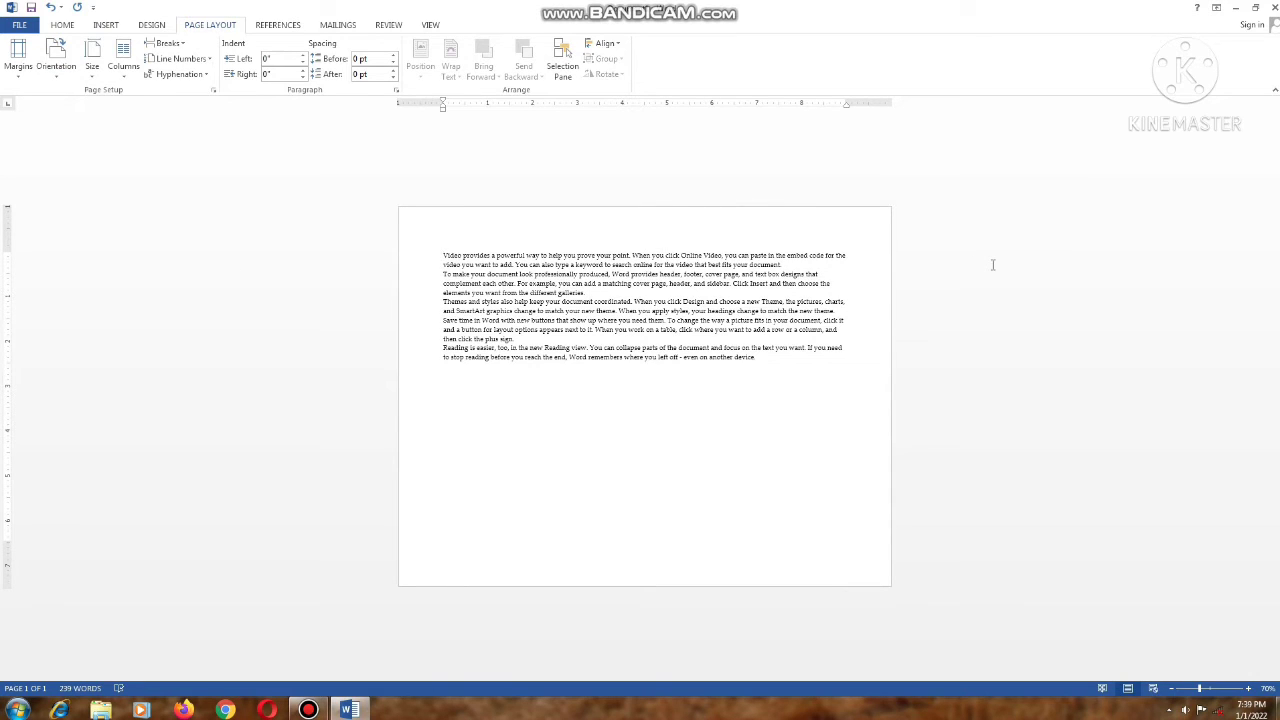
- Return the page orientation to Portrait and look over the orientation choices again
left_click(62, 76)
left_click(75, 100)
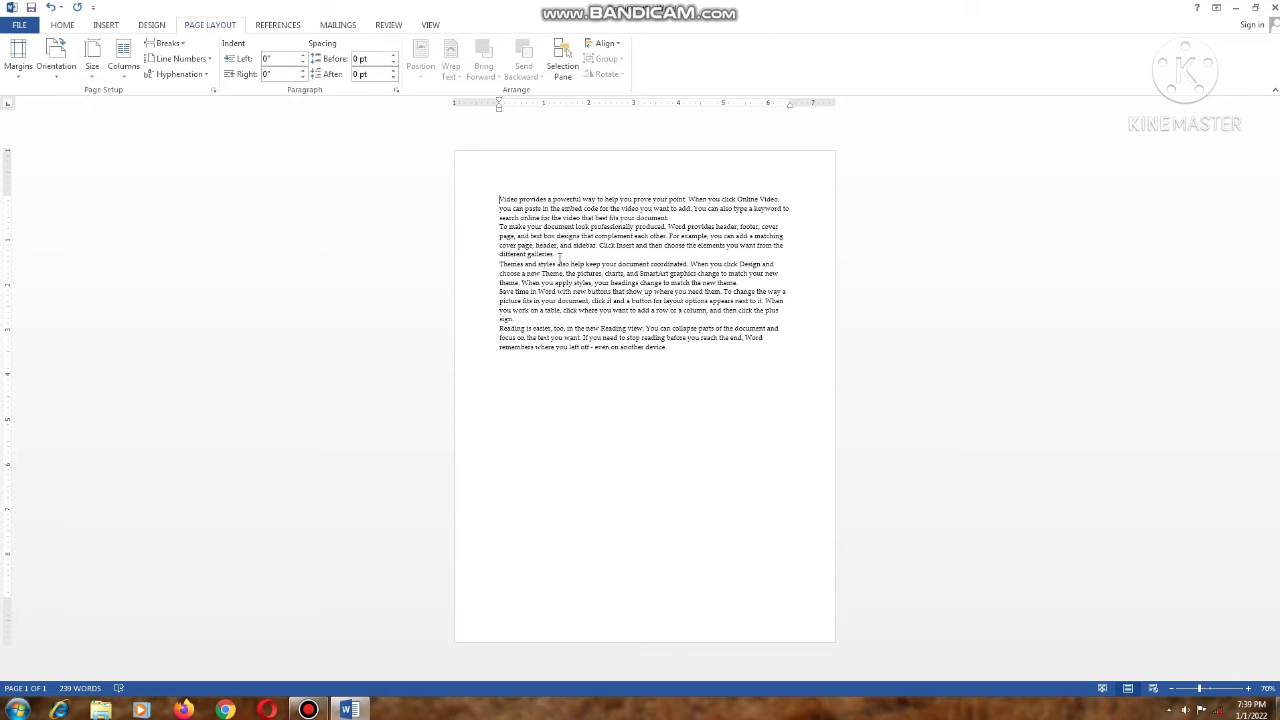
left_click(66, 78)
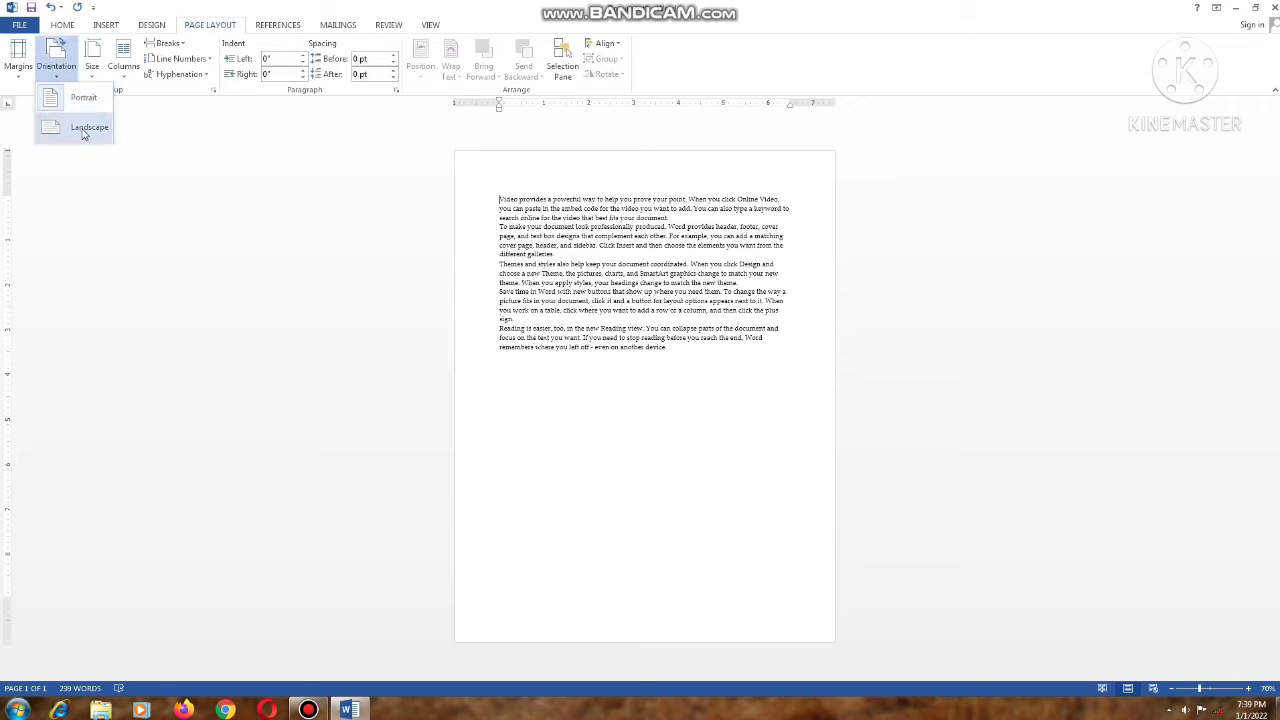
left_click(664, 272)
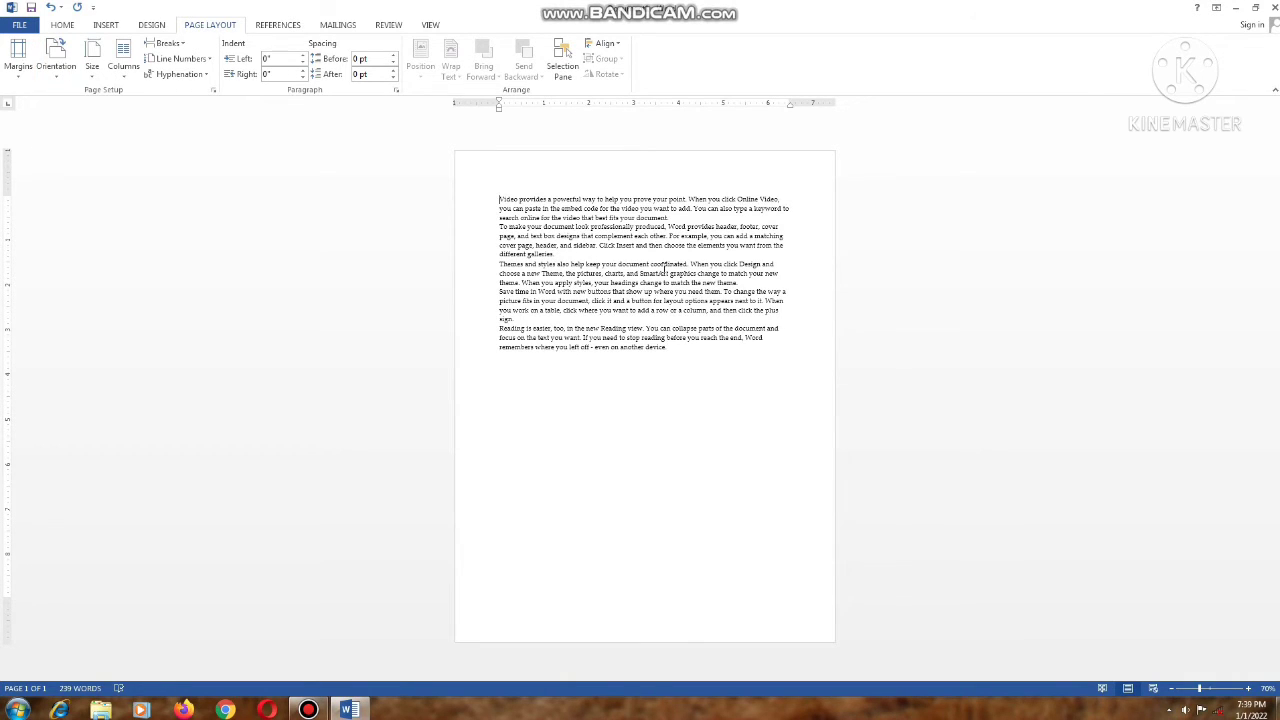
scroll(664, 272, "up", 4)
scroll(664, 270, "up", 1)
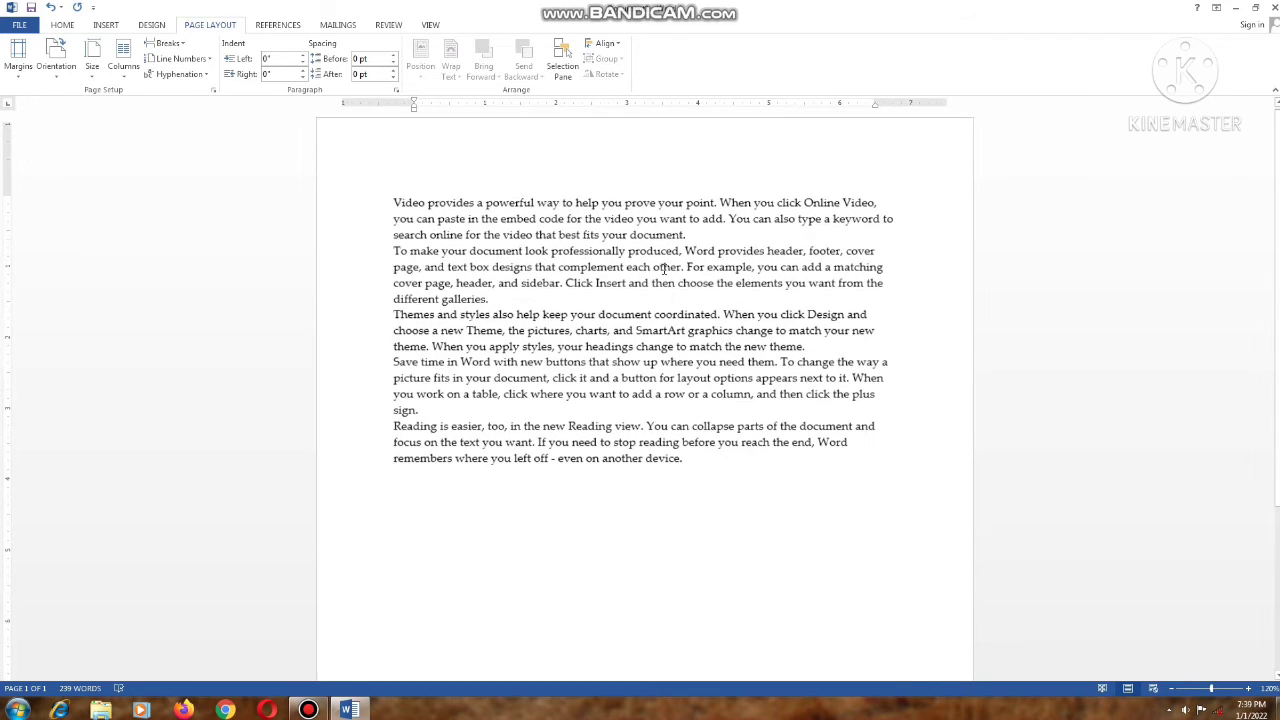
scroll(664, 270, "up", 1)
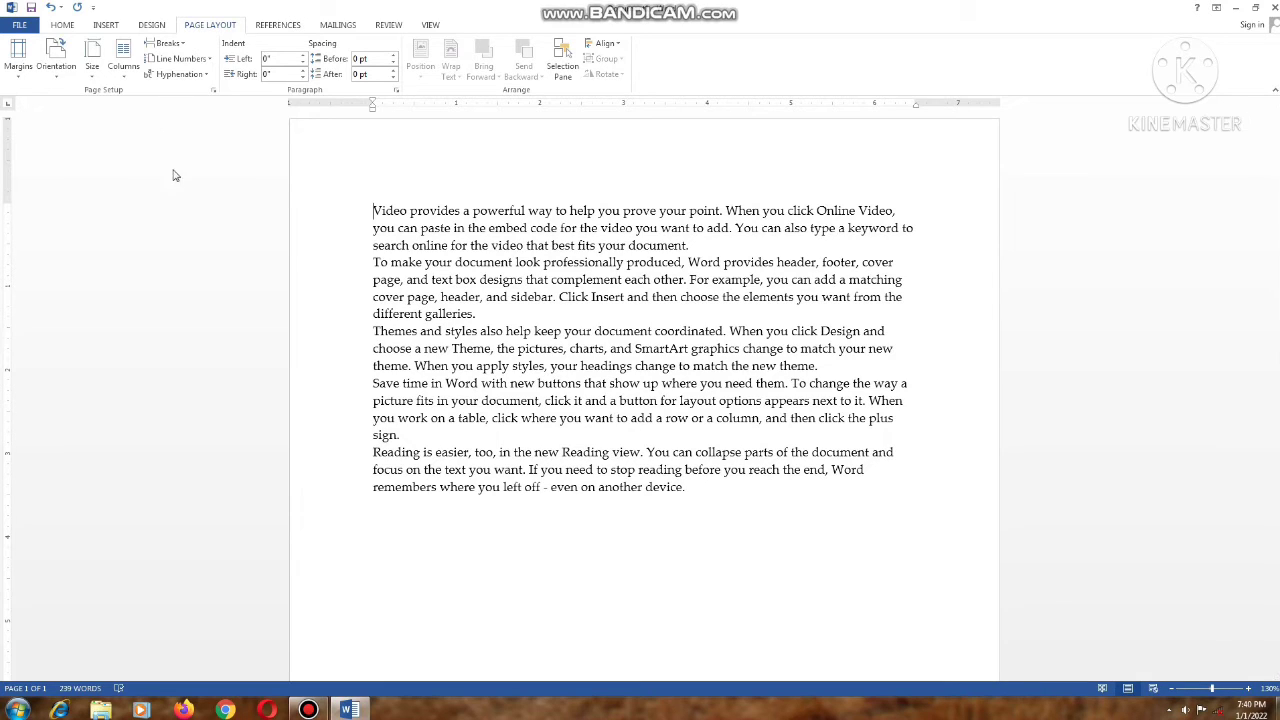
- Dismiss the Windows color scheme prompt and set the paper size to A4 (8.27" x 11.69")
left_click(93, 68)
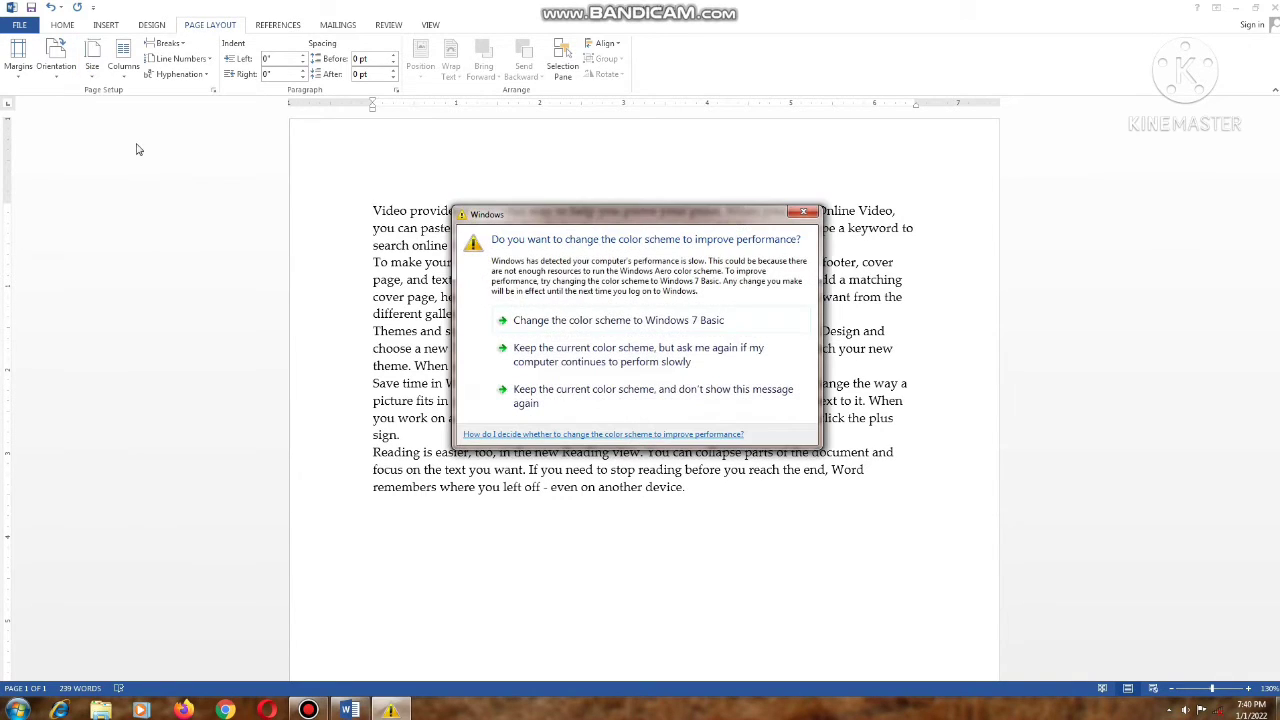
left_click(808, 212)
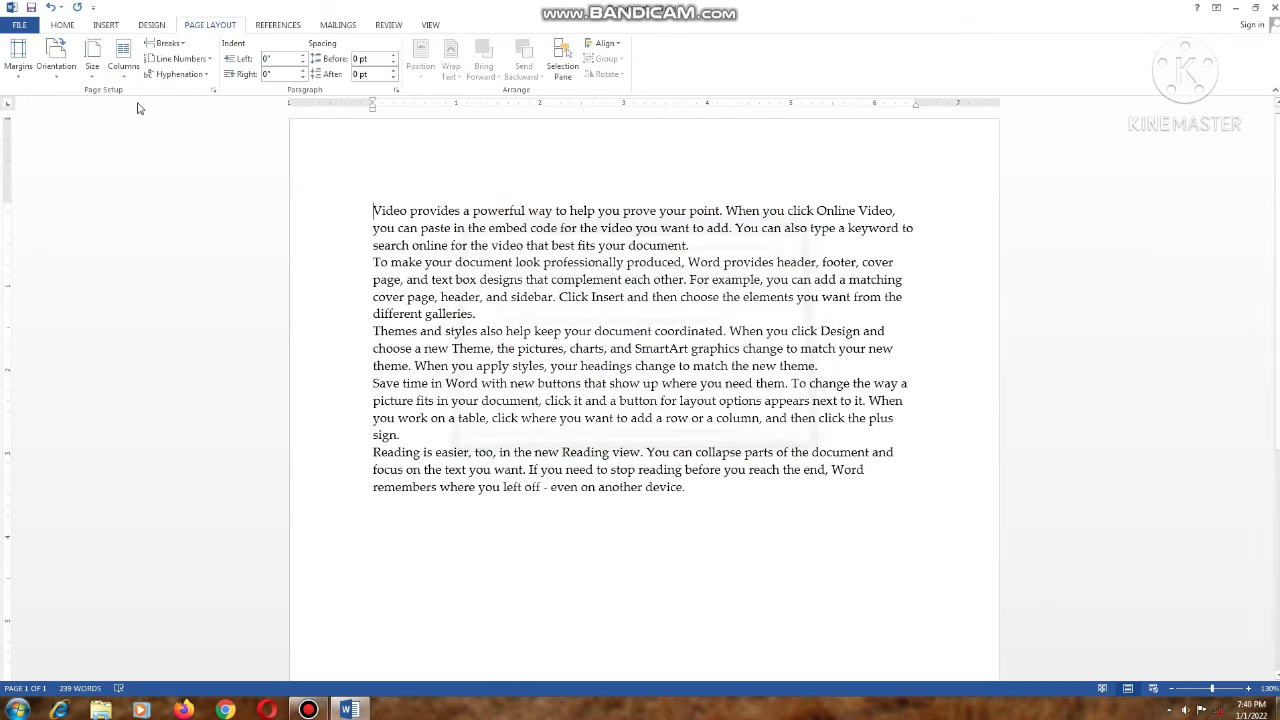
left_click(92, 62)
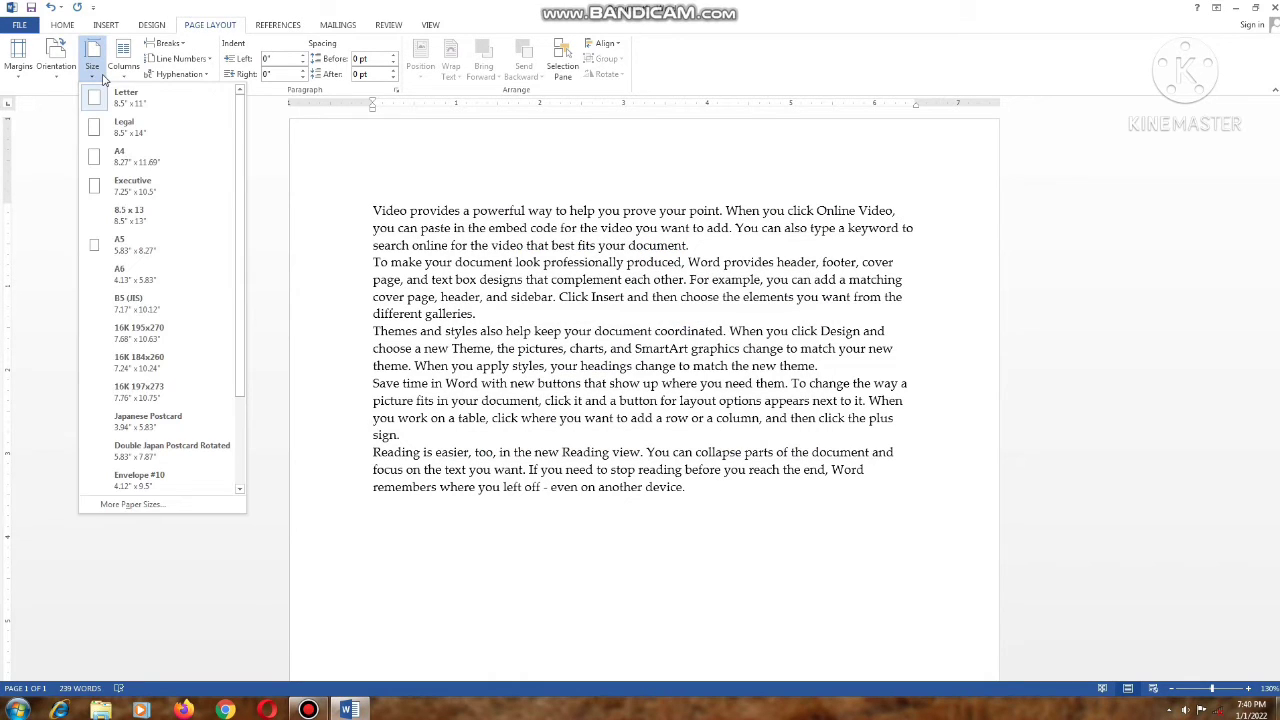
left_click(148, 156)
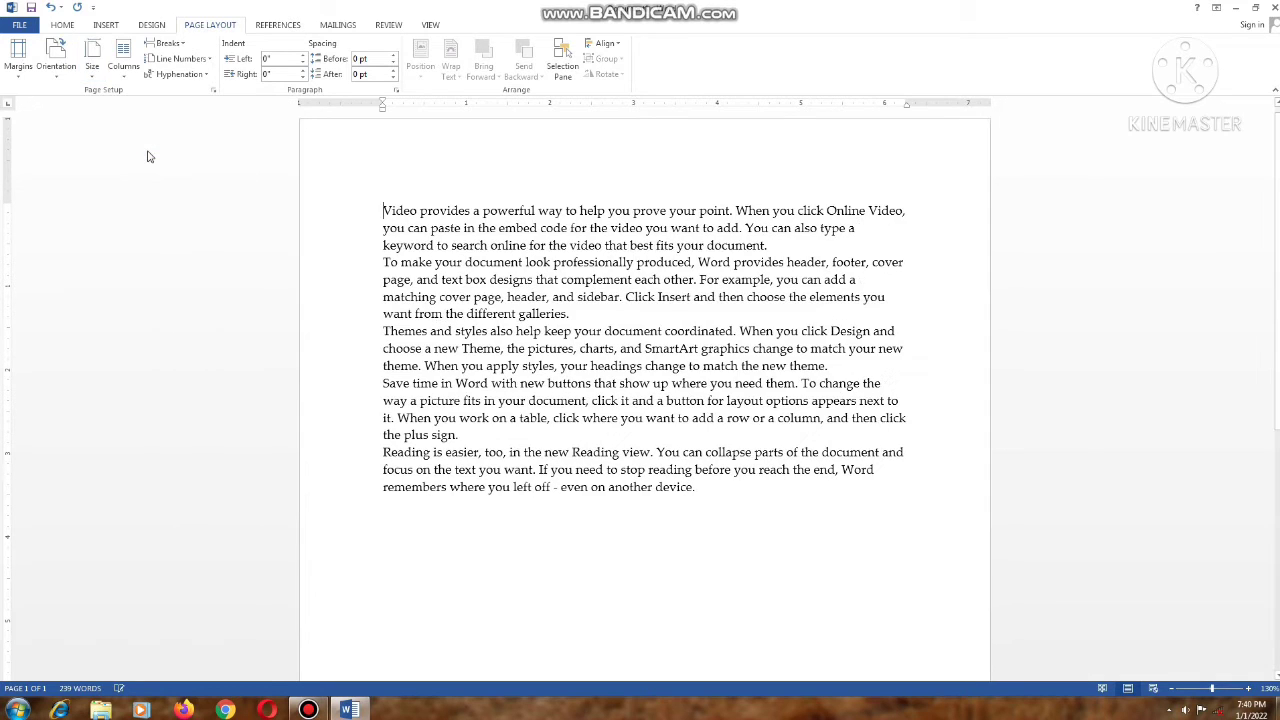
left_click(92, 62)
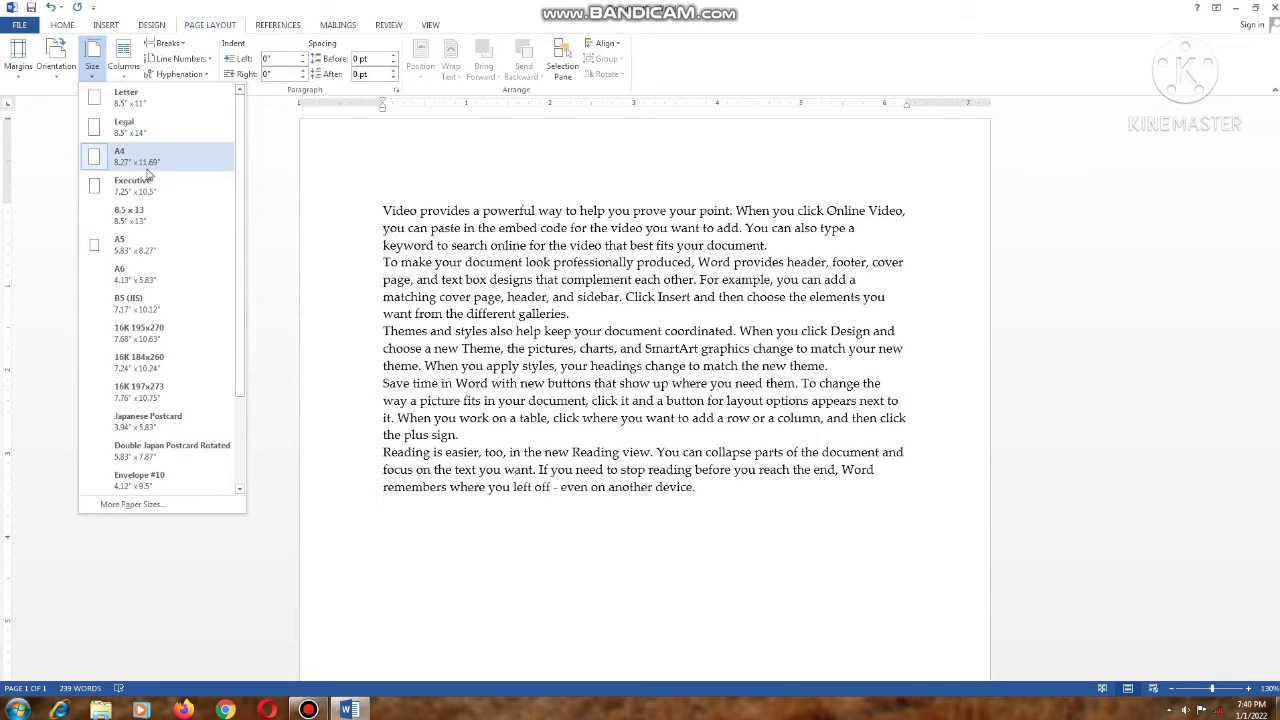
left_click(474, 192)
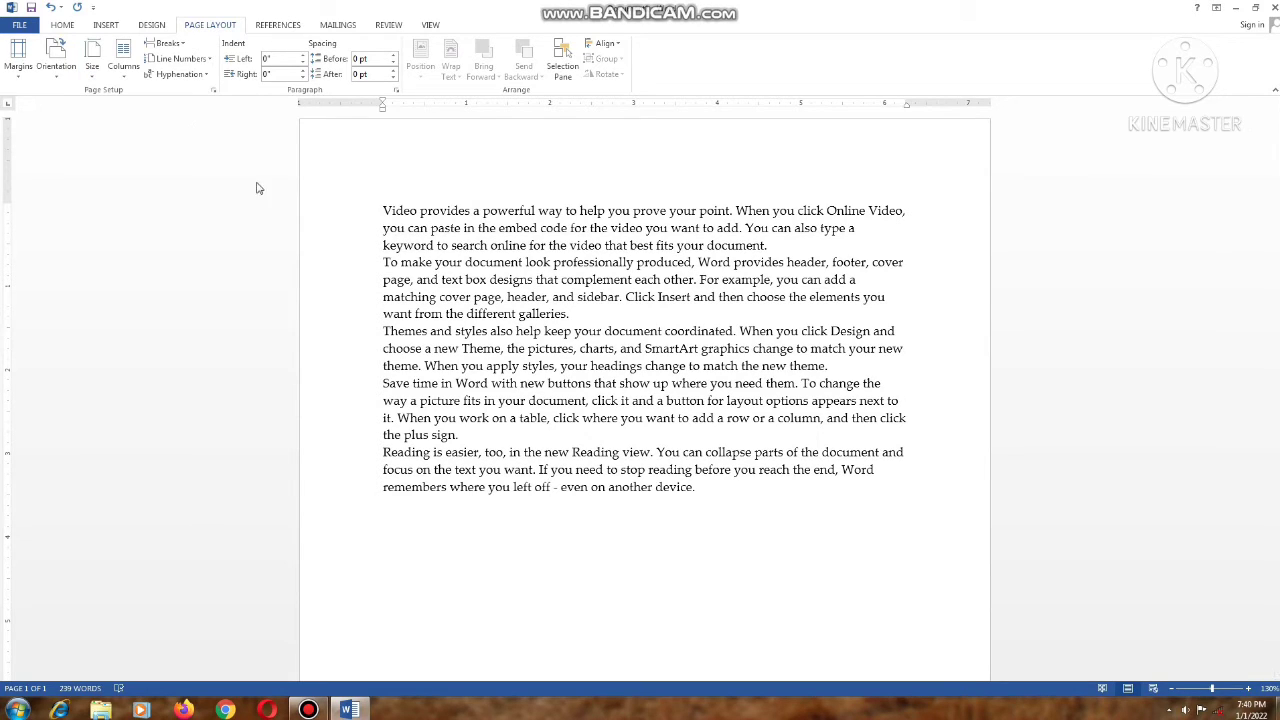
- Lay out the sample text in two columns, and change the same text to three columns
left_click(129, 80)
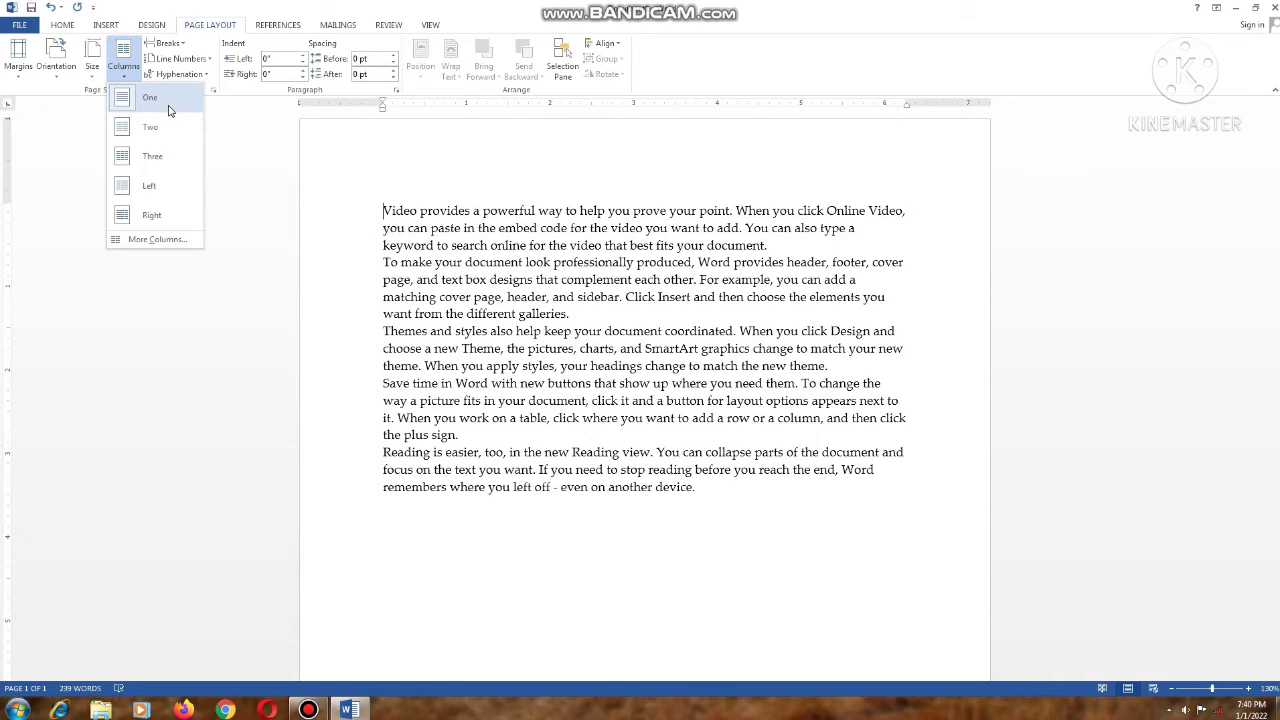
left_click(450, 210)
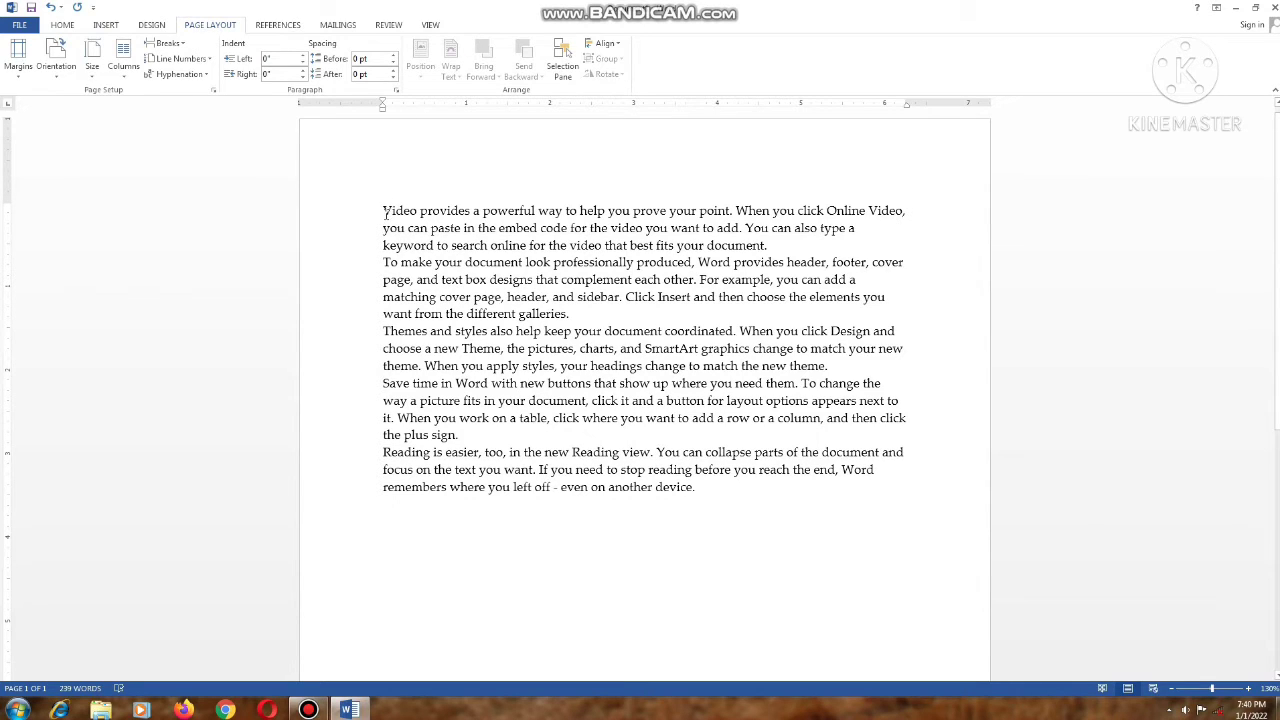
left_click_drag(383, 212, 695, 487)
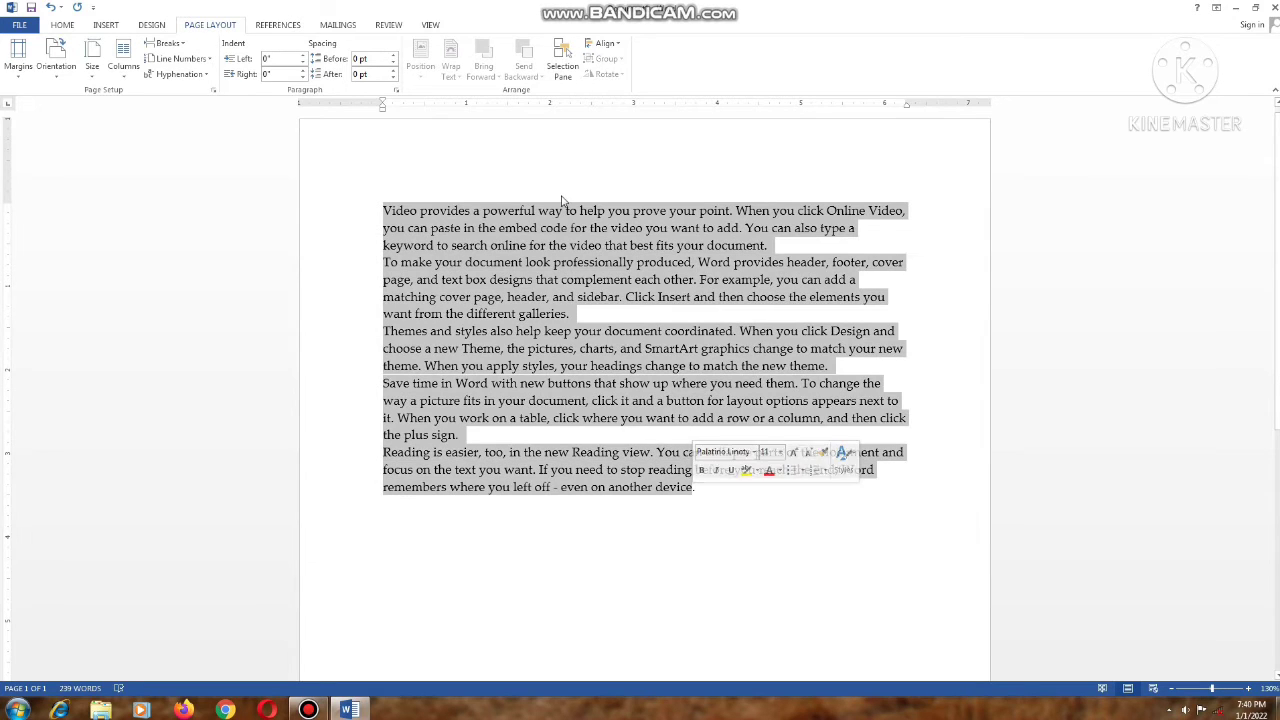
left_click(123, 62)
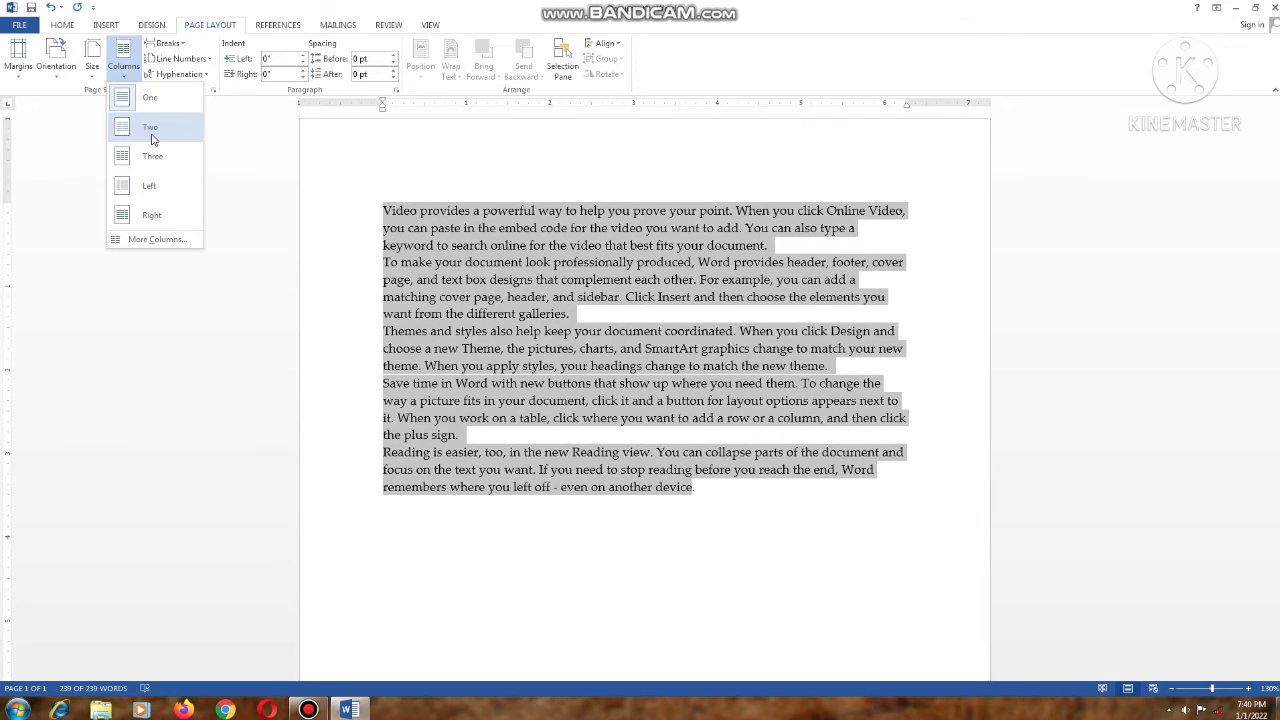
left_click(152, 139)
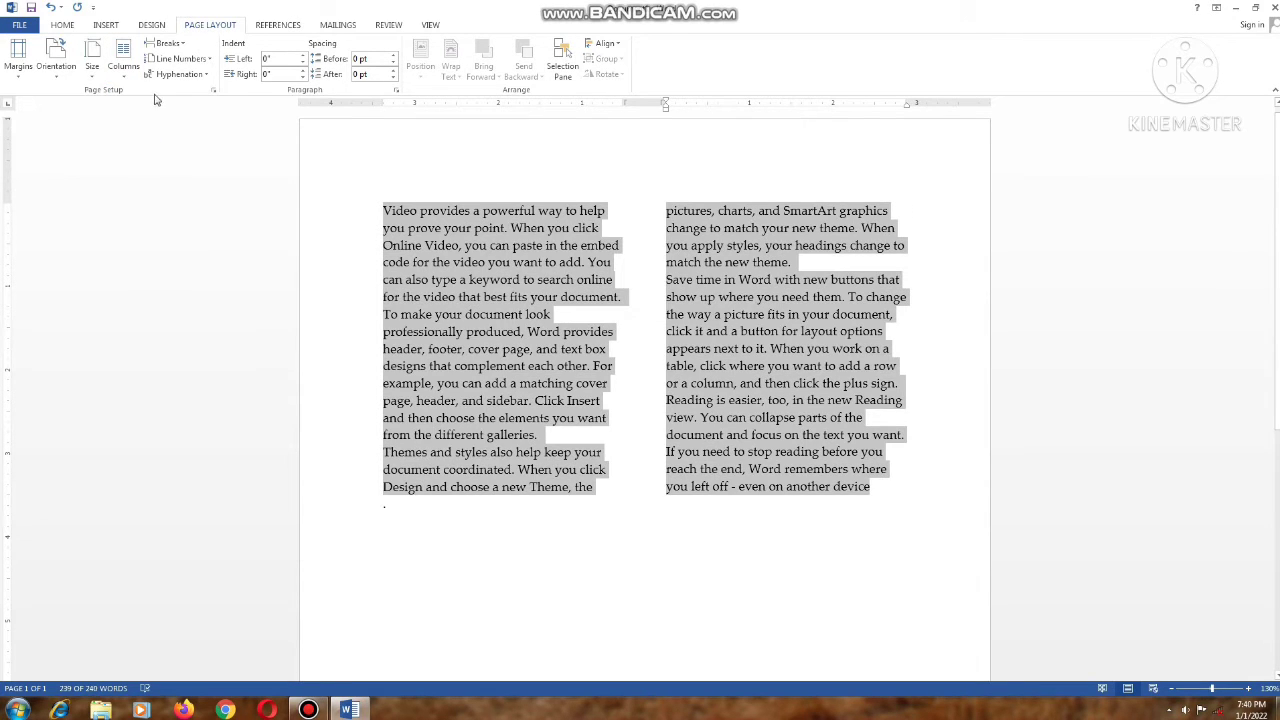
left_click(131, 76)
left_click(151, 160)
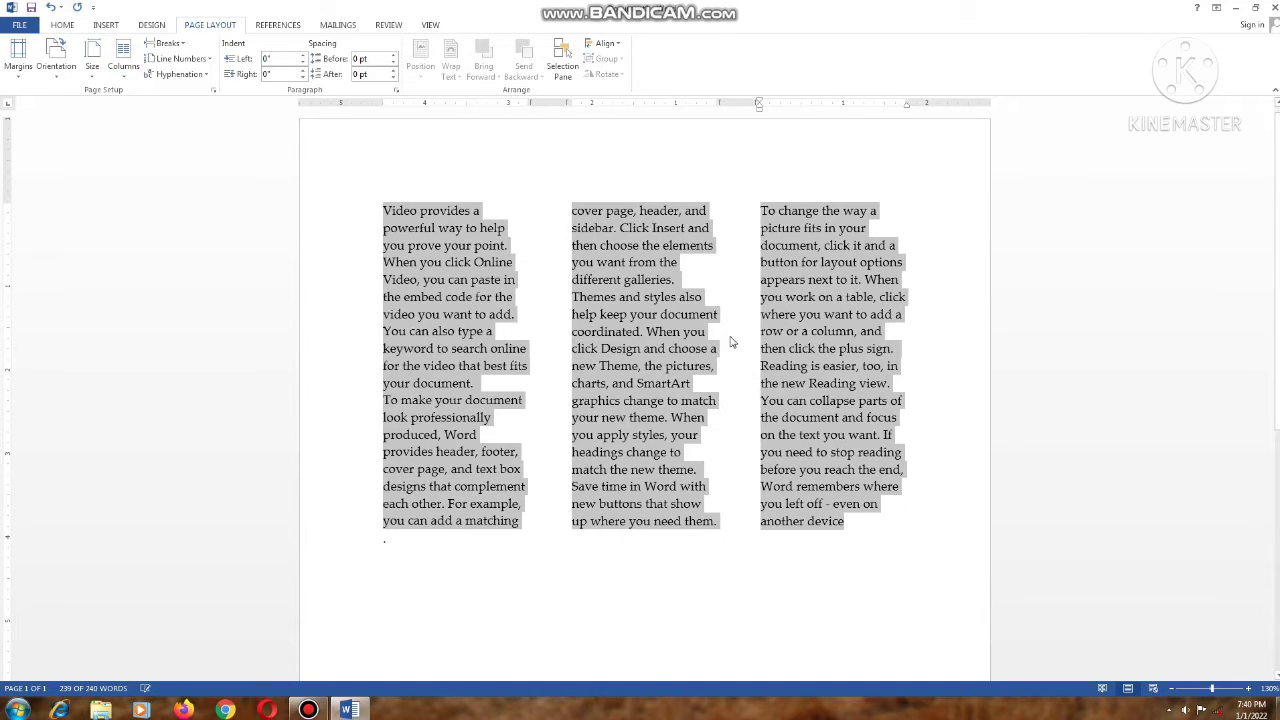
left_click(643, 345)
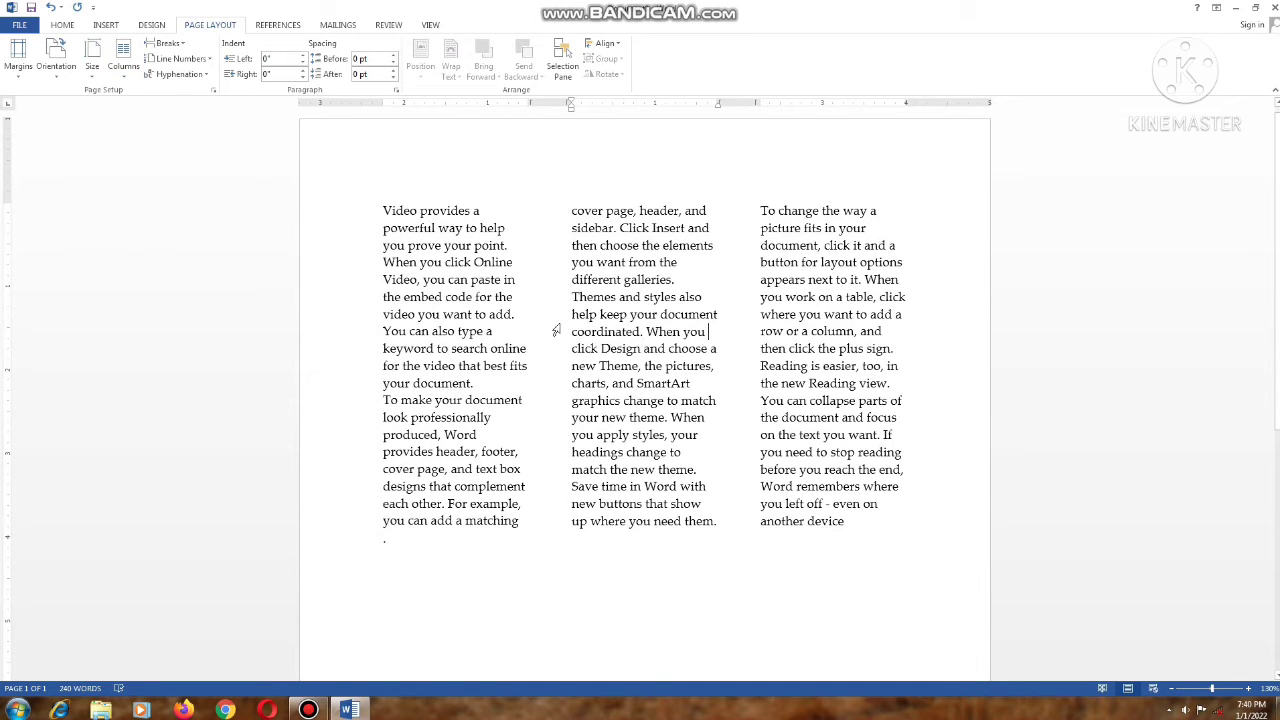
- Justify all the text in the three columns
left_click_drag(378, 210, 410, 210)
left_click_drag(897, 514, 892, 530)
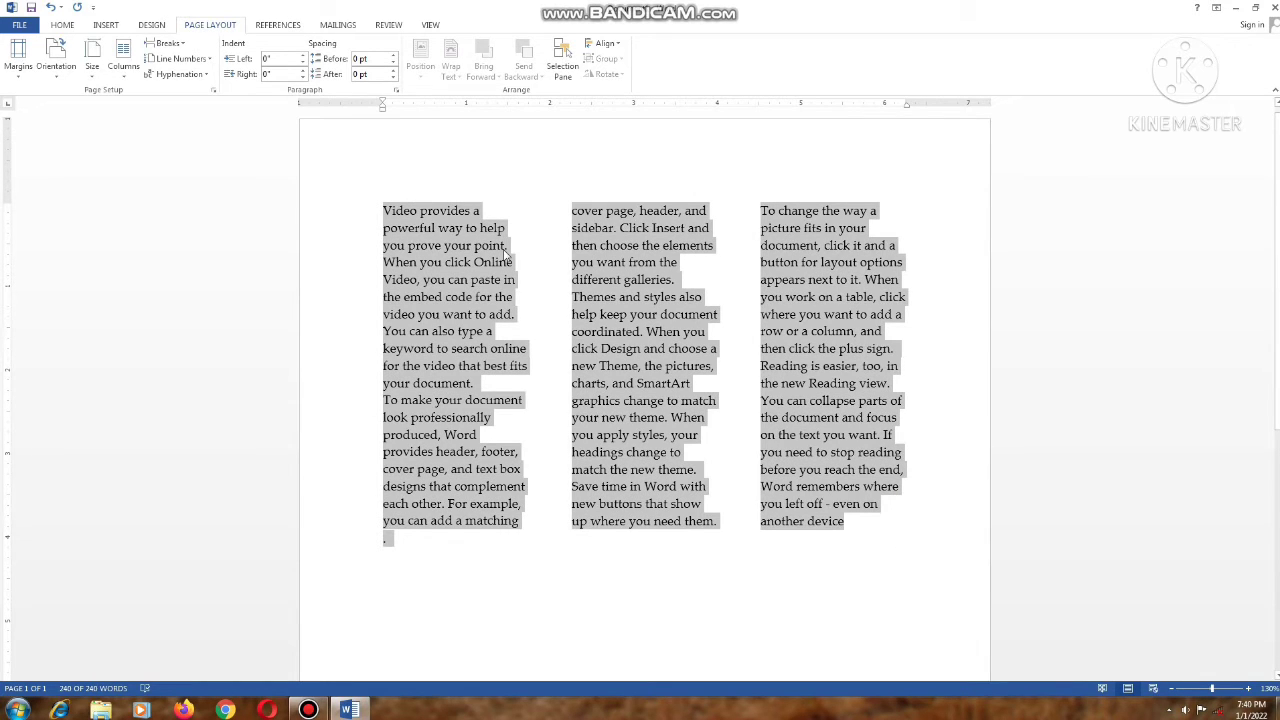
left_click(63, 23)
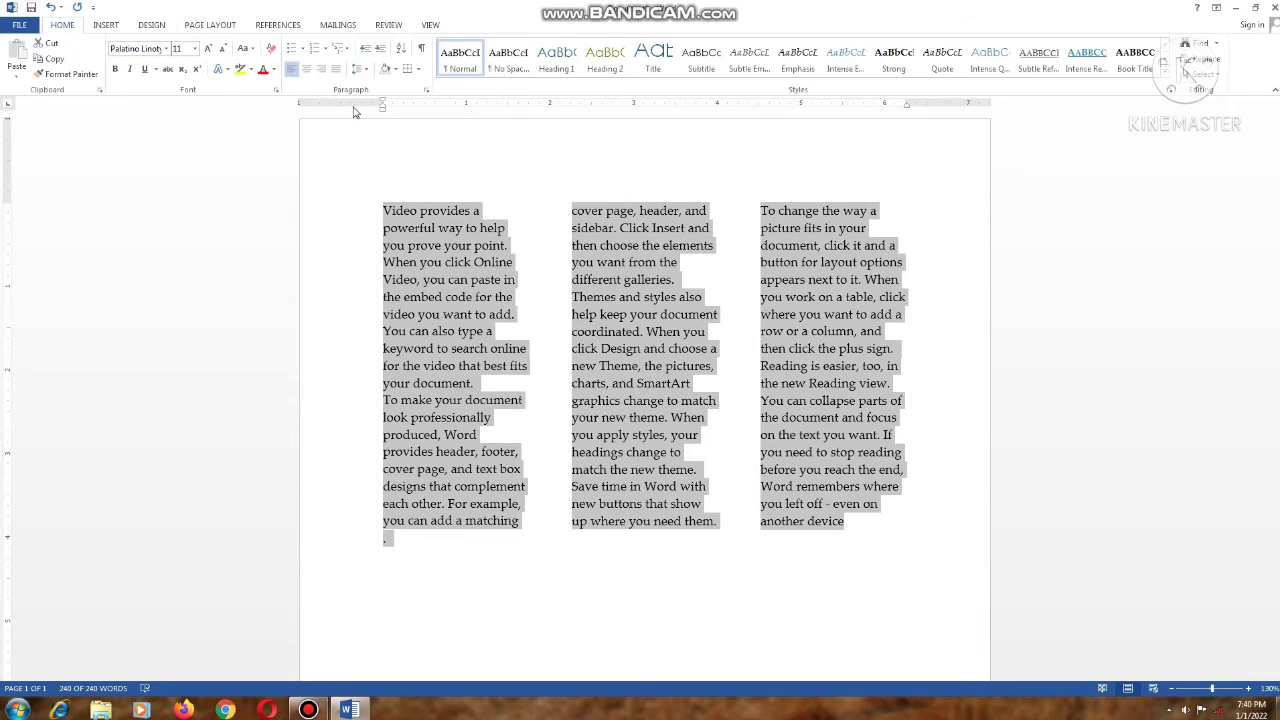
left_click(336, 68)
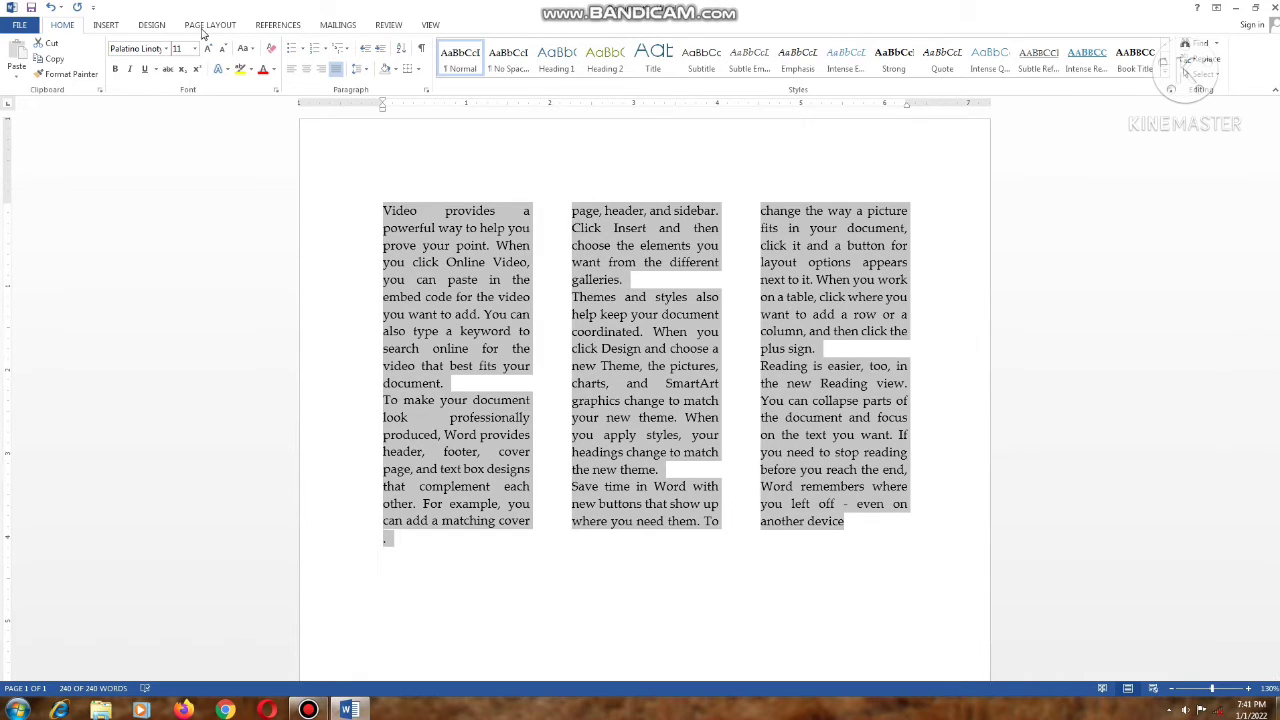
- Select all the column text and set it back to a single column in the page layout options
left_click(209, 24)
left_click(522, 281)
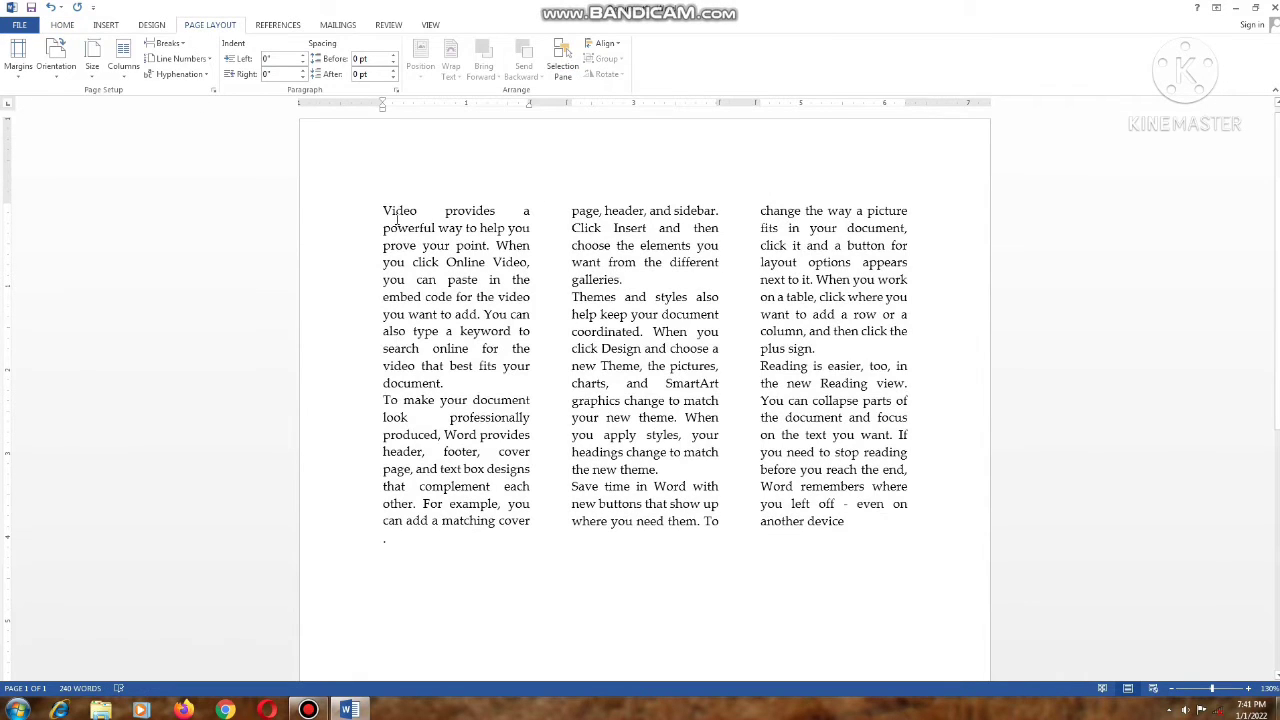
left_click_drag(385, 210, 850, 524)
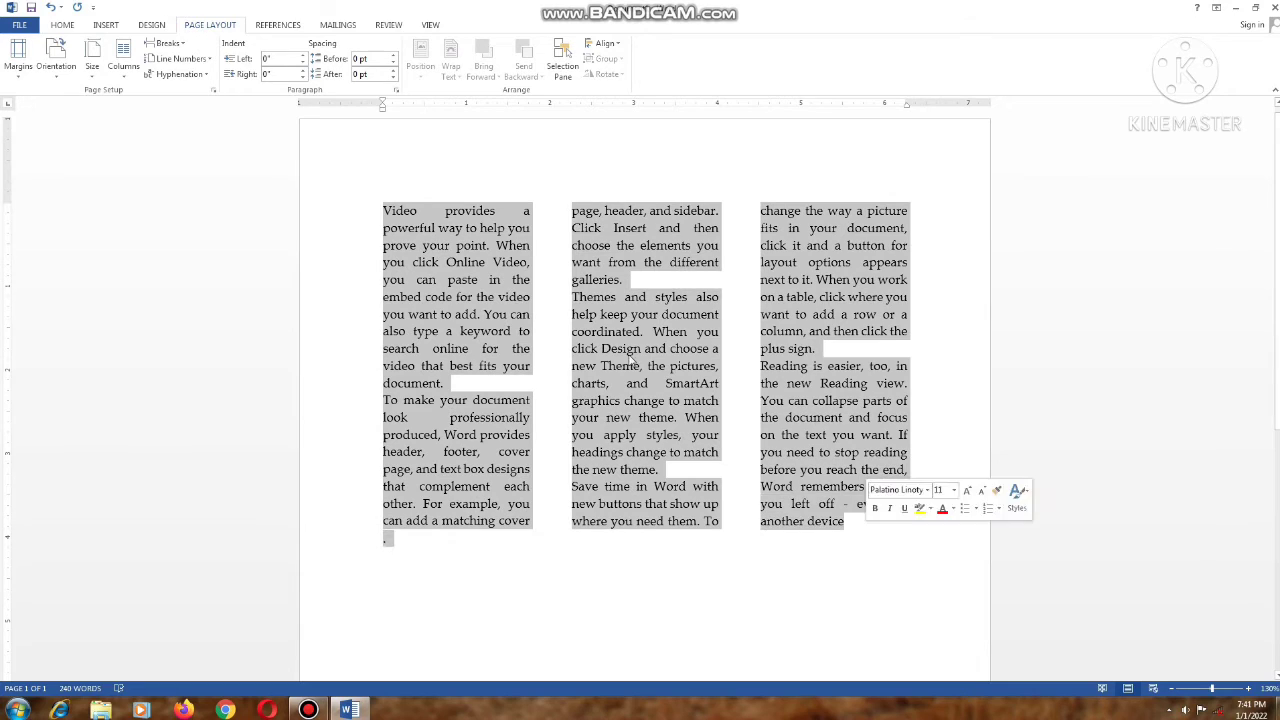
left_click(125, 80)
left_click(150, 108)
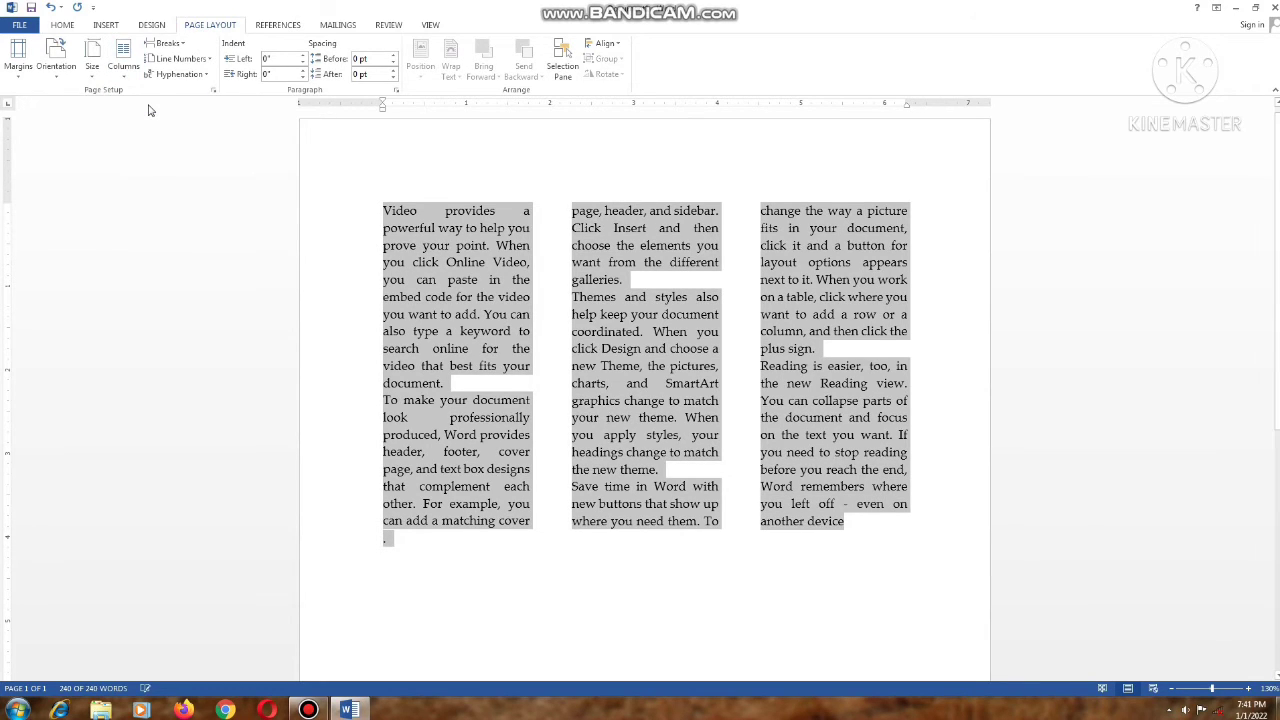
- Select all the sample text and lay it out with the Left column preset
left_click(386, 229)
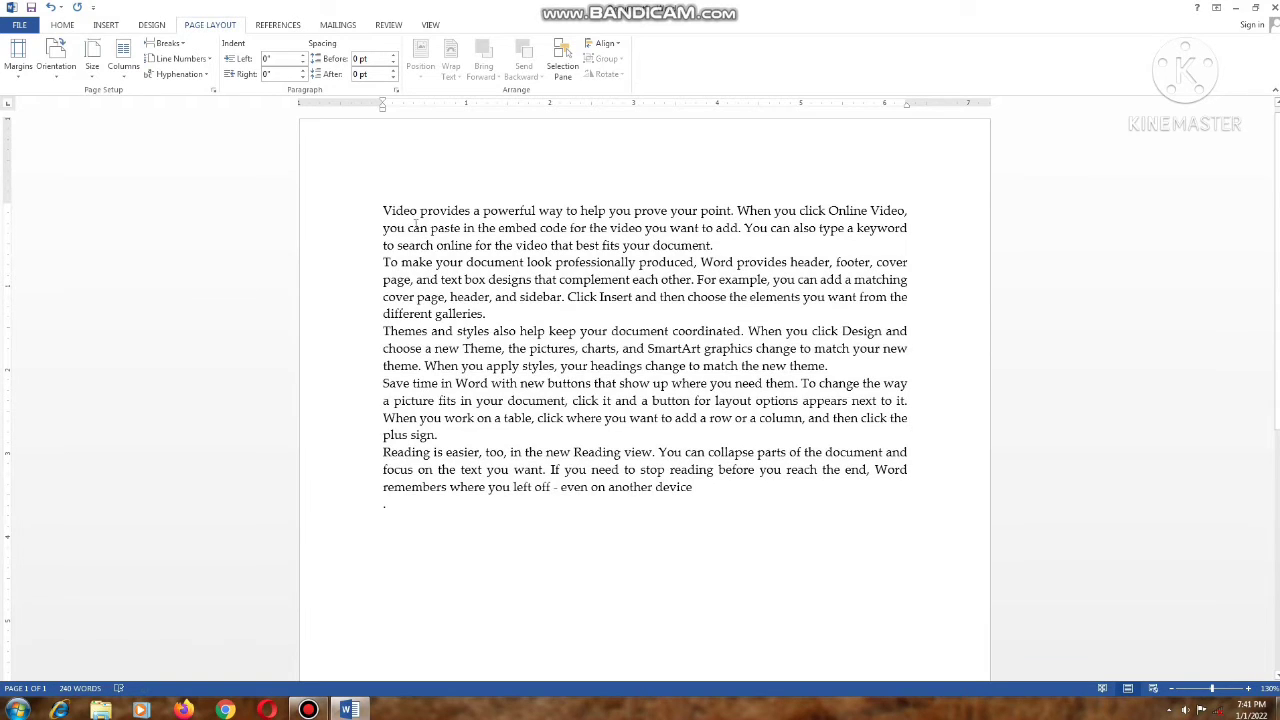
left_click(126, 82)
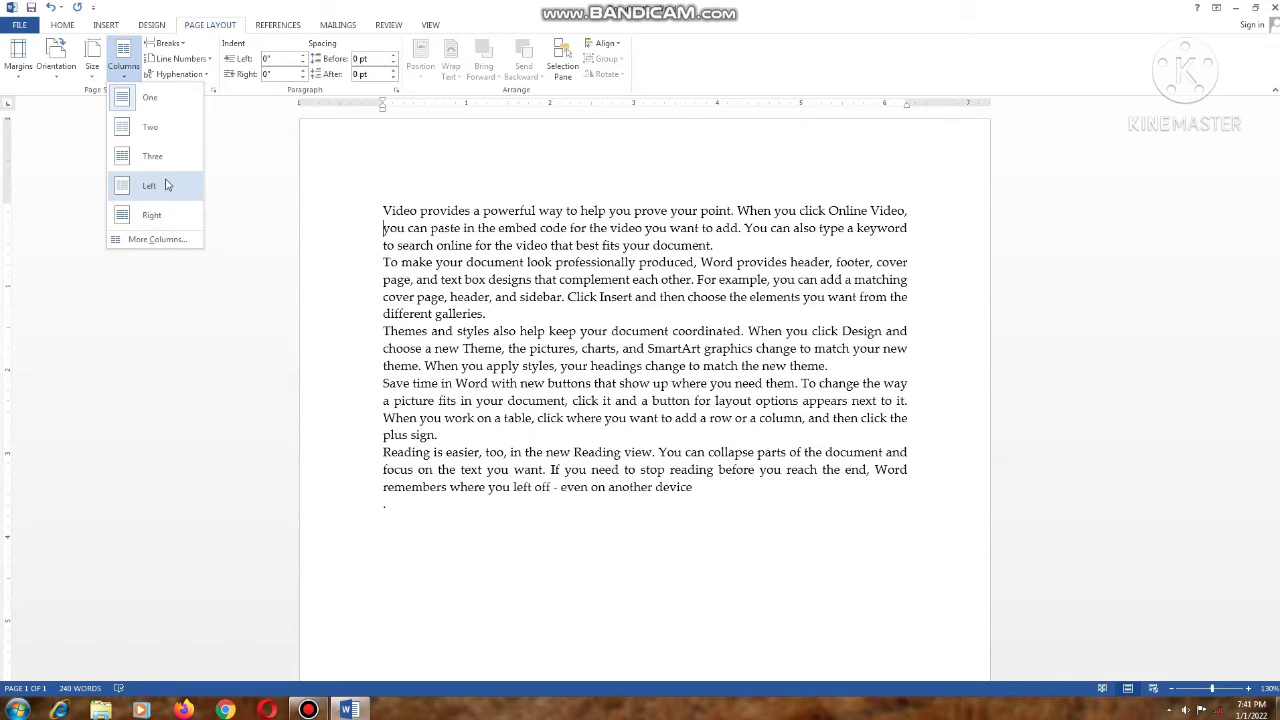
left_click(384, 209)
left_click_drag(384, 209, 740, 514)
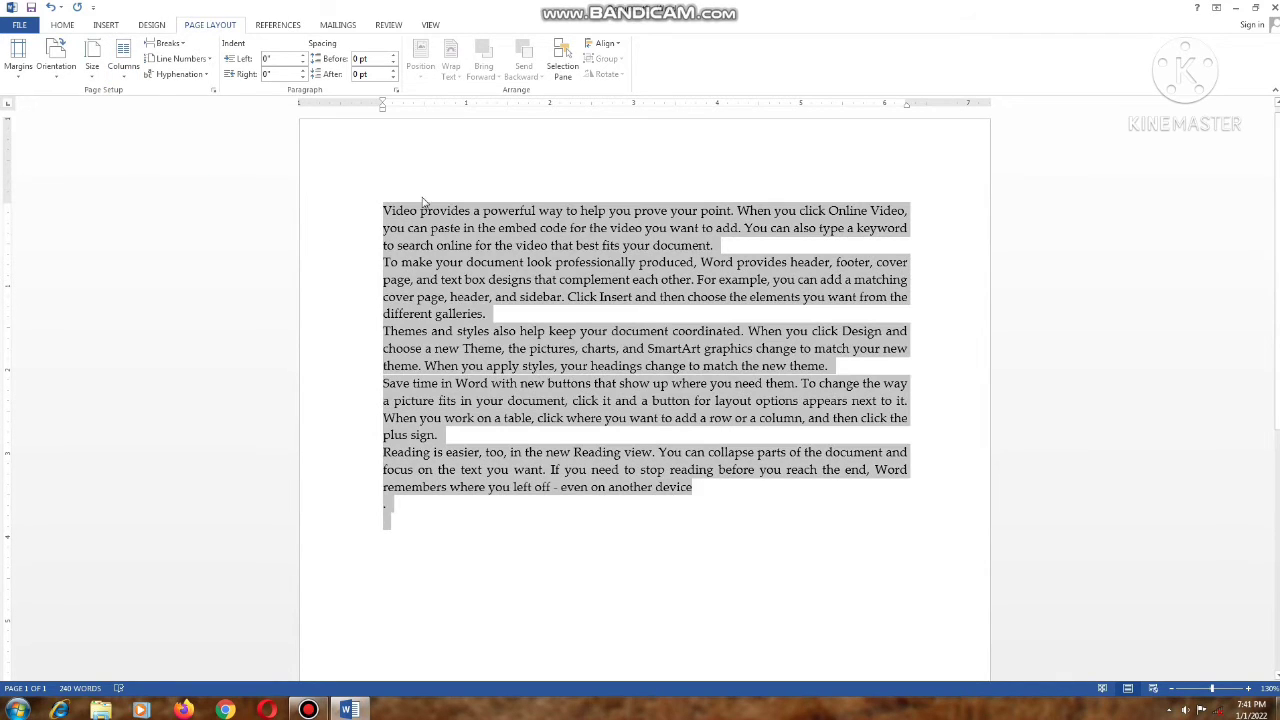
left_click(123, 62)
left_click(143, 196)
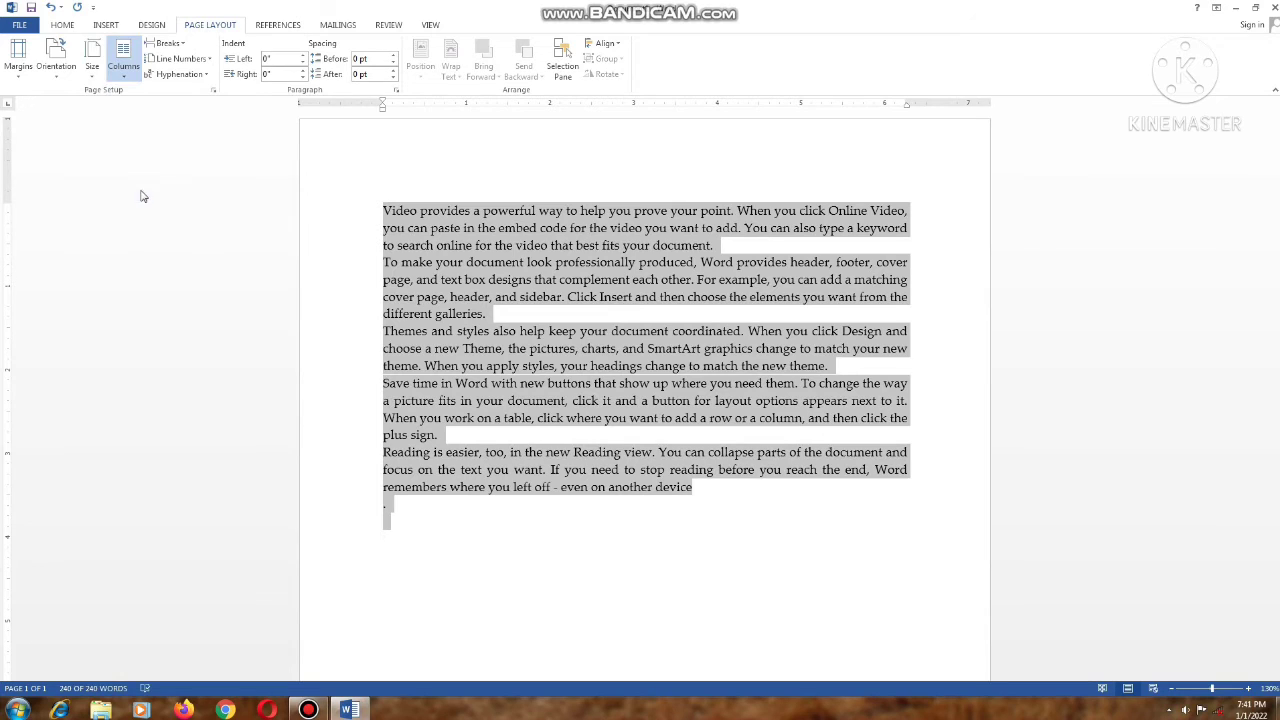
left_click(552, 283)
left_click(675, 285)
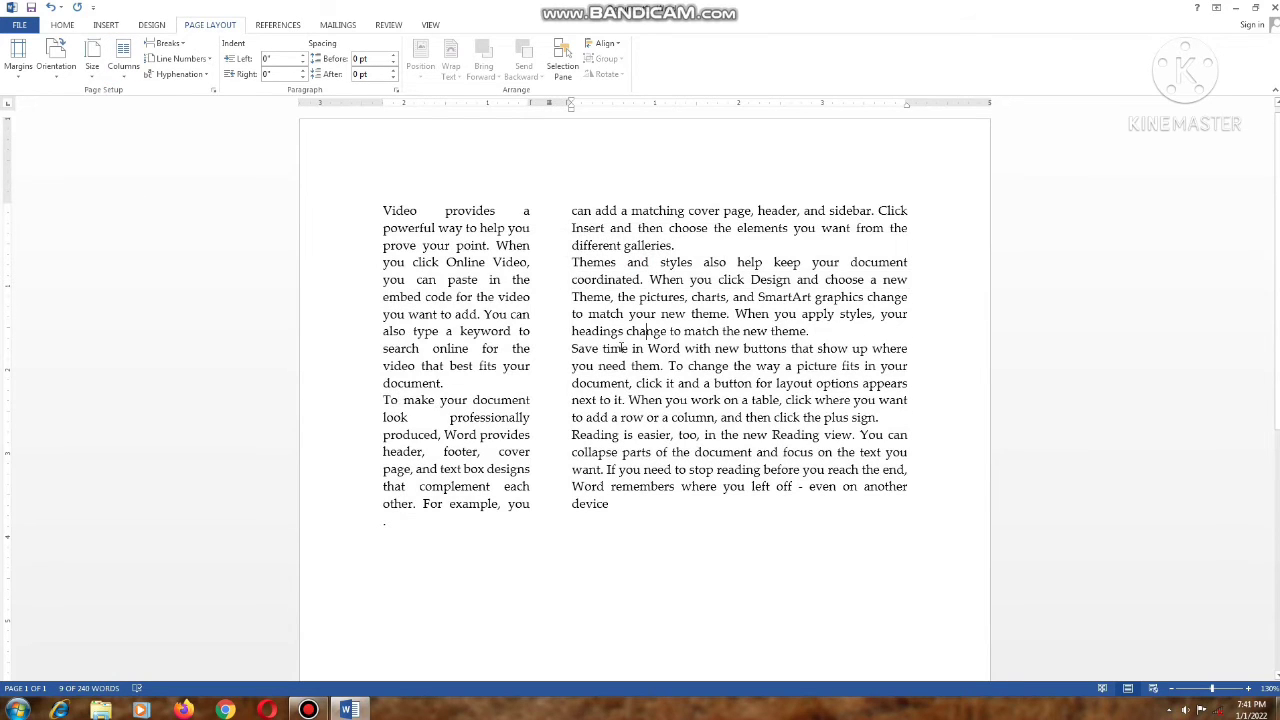
- Select all the text again and change its column layout to the Right preset
left_click(383, 211)
key("ctrl+a")
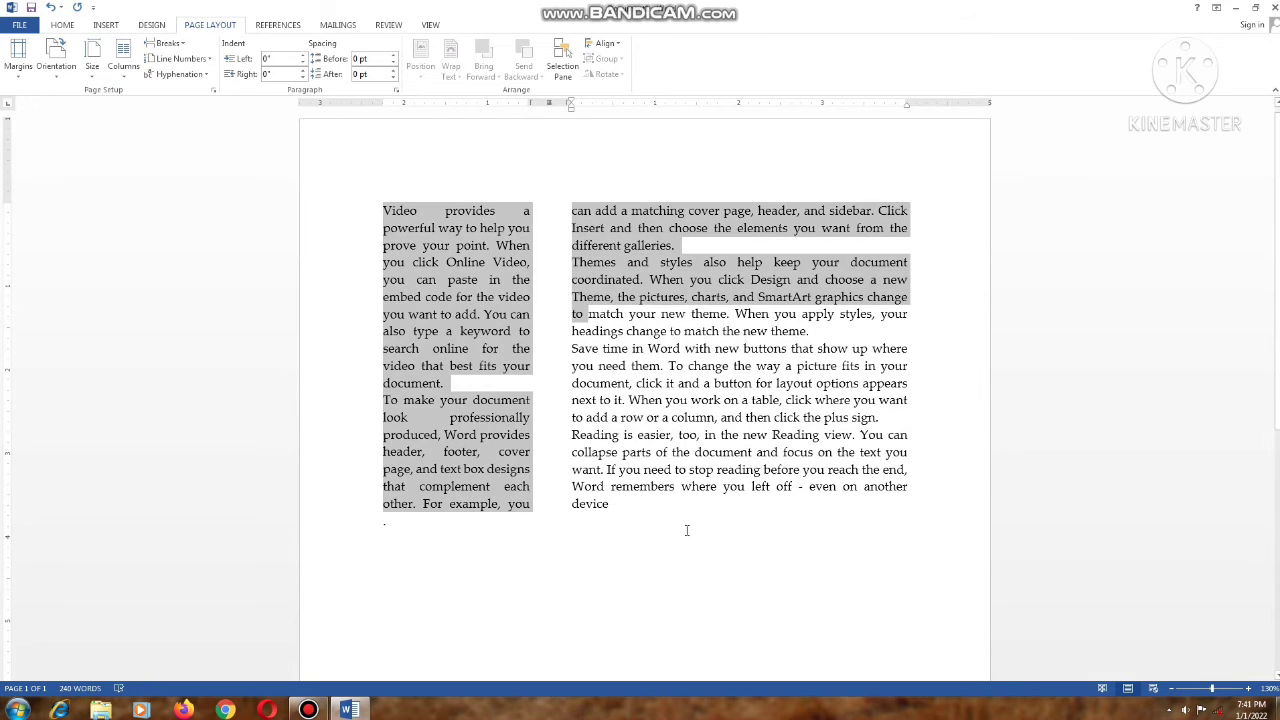
left_click(124, 76)
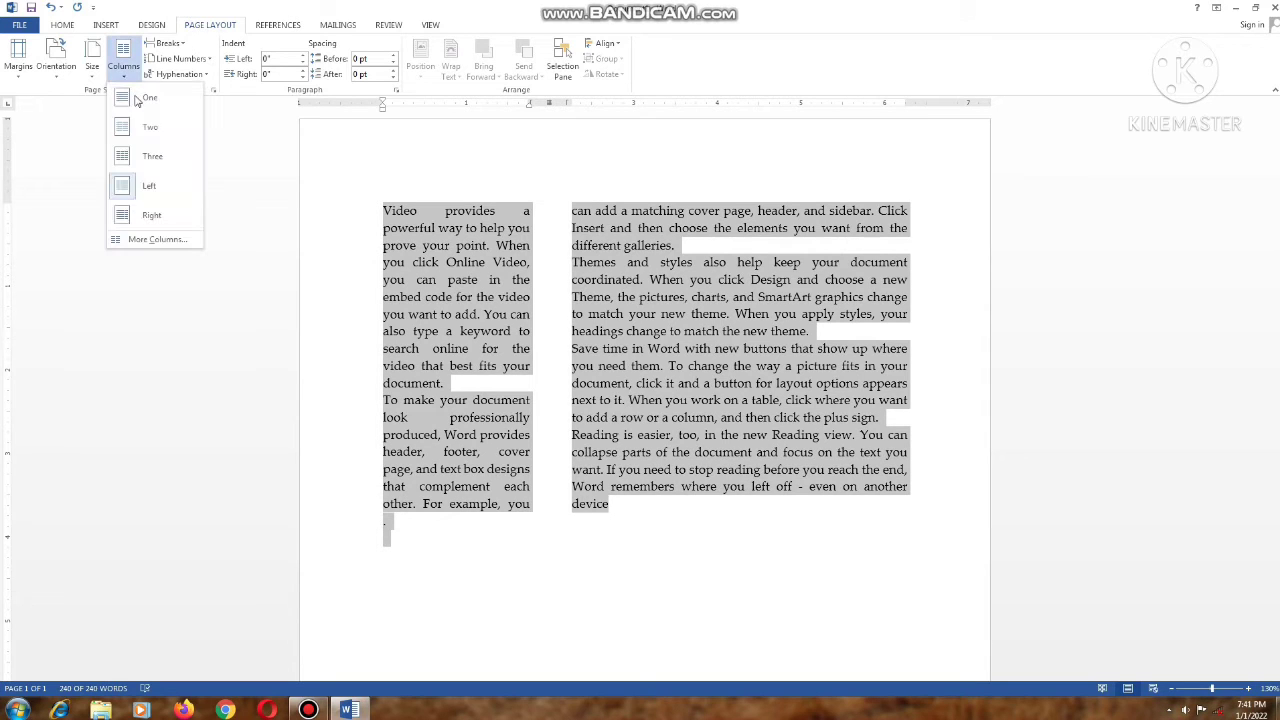
left_click(155, 215)
left_click(559, 349)
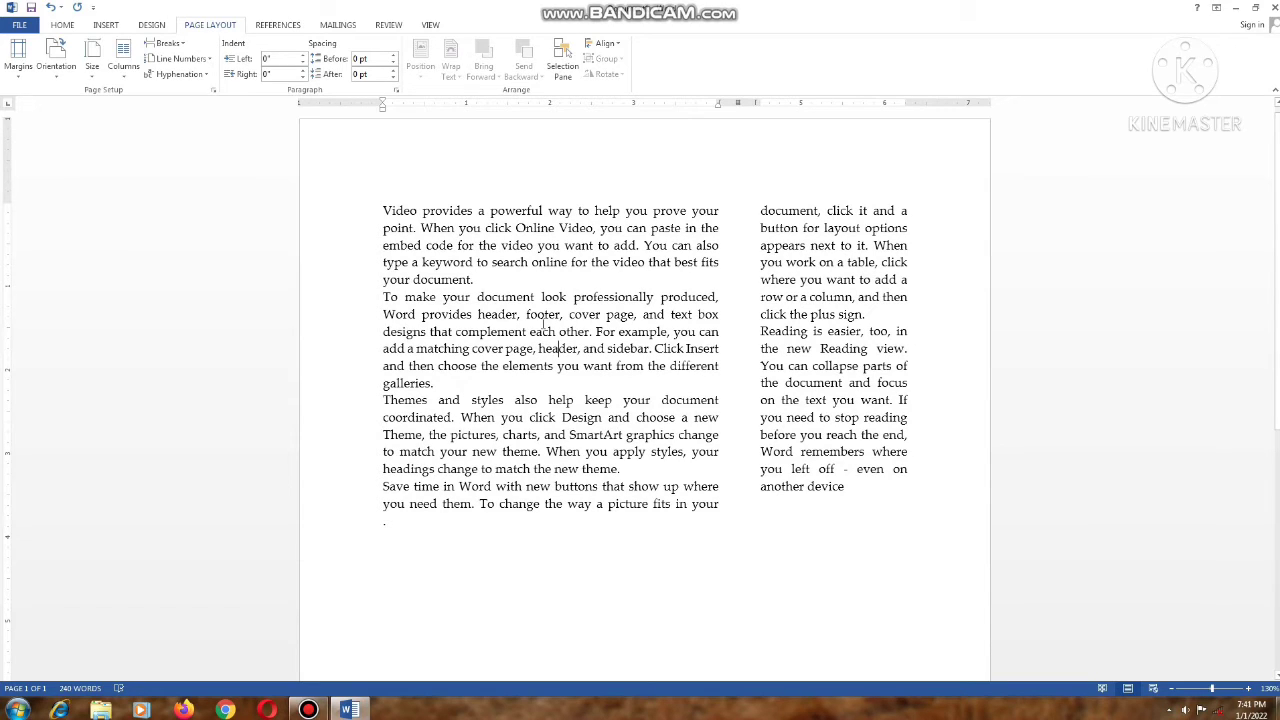
- Insert a page break at the end of the wide column's text, review both pages, and undo the break
left_click(740, 500)
left_click(184, 47)
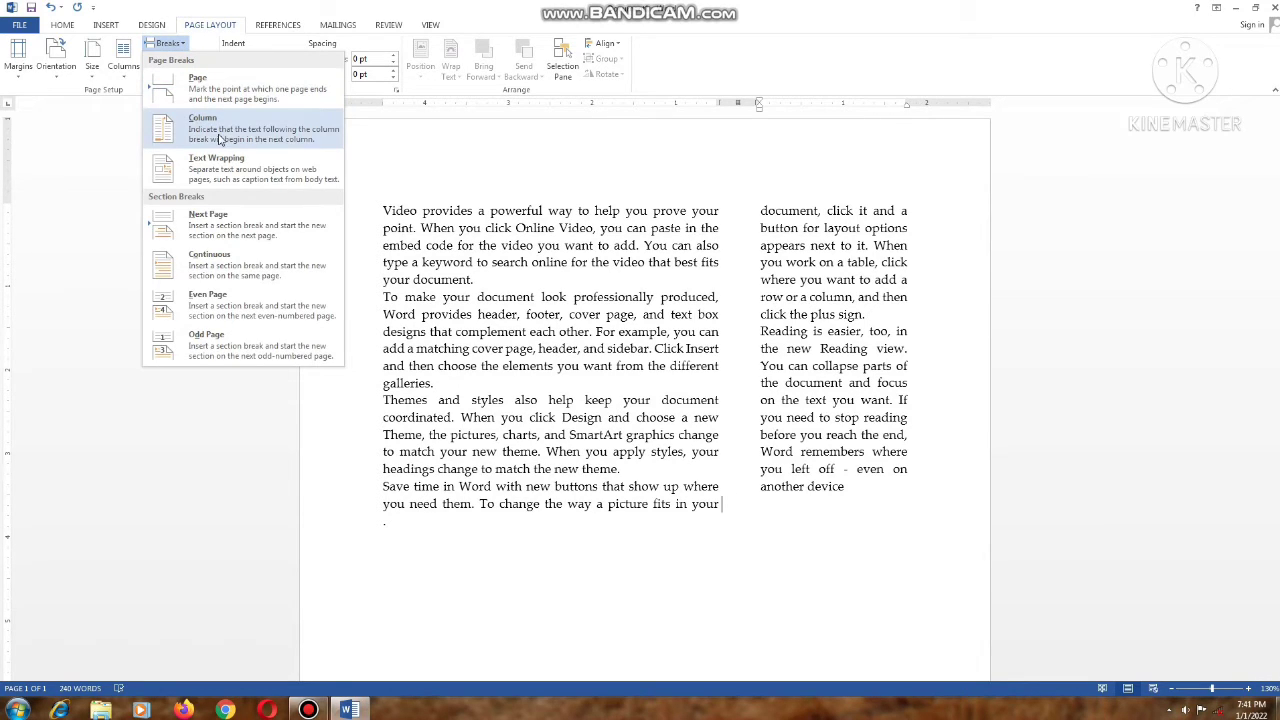
left_click(205, 88)
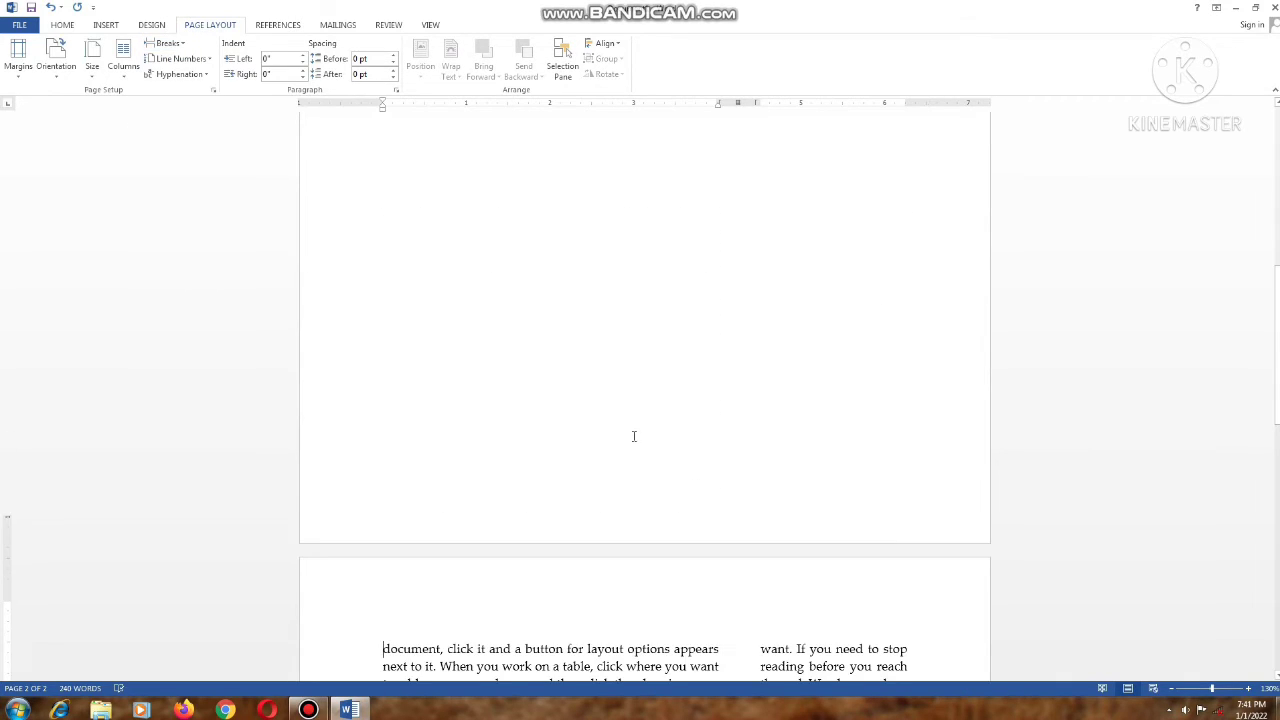
scroll(633, 436, "down", 3)
scroll(633, 436, "up", 8)
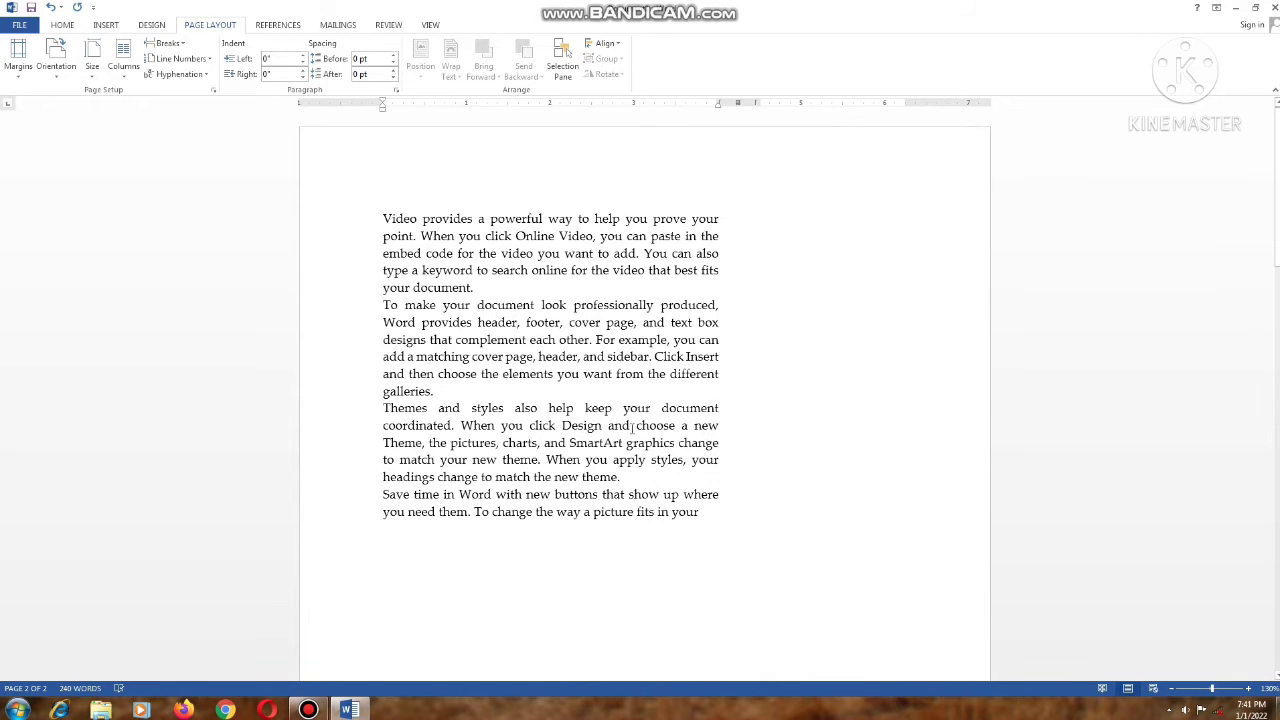
scroll(633, 428, "down", 8)
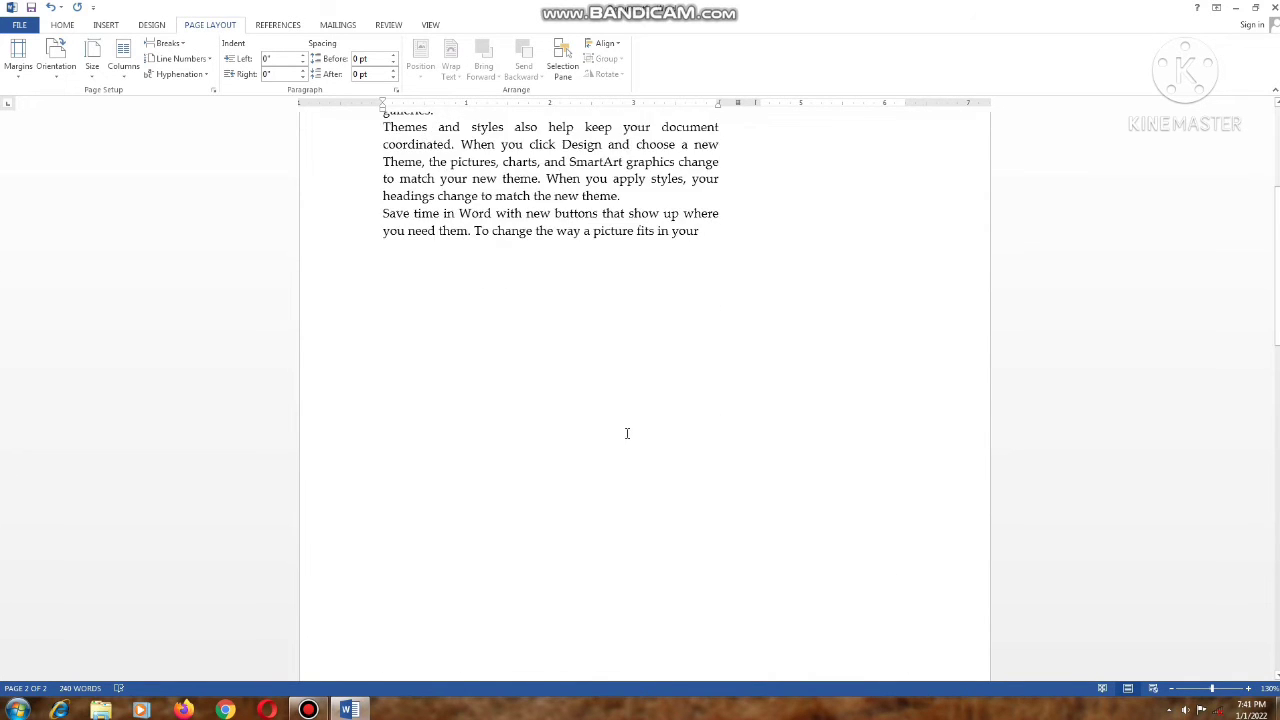
scroll(629, 432, "down", 8)
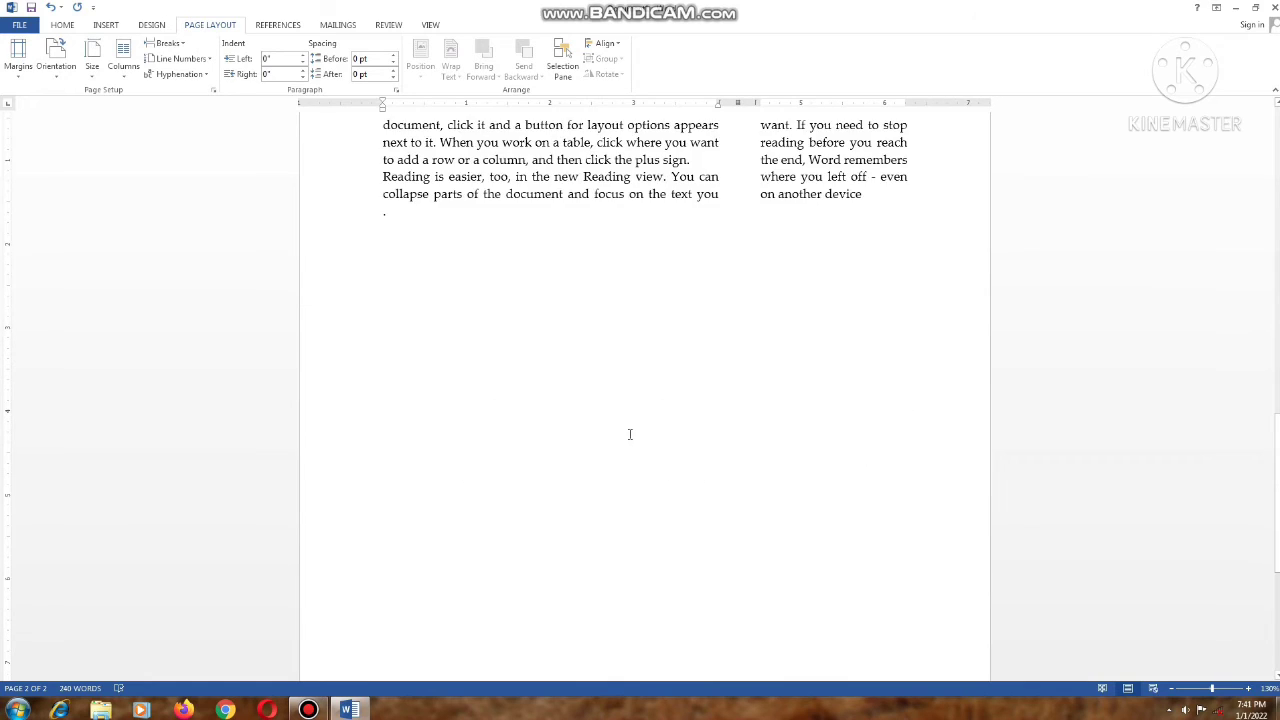
scroll(630, 434, "up", 5)
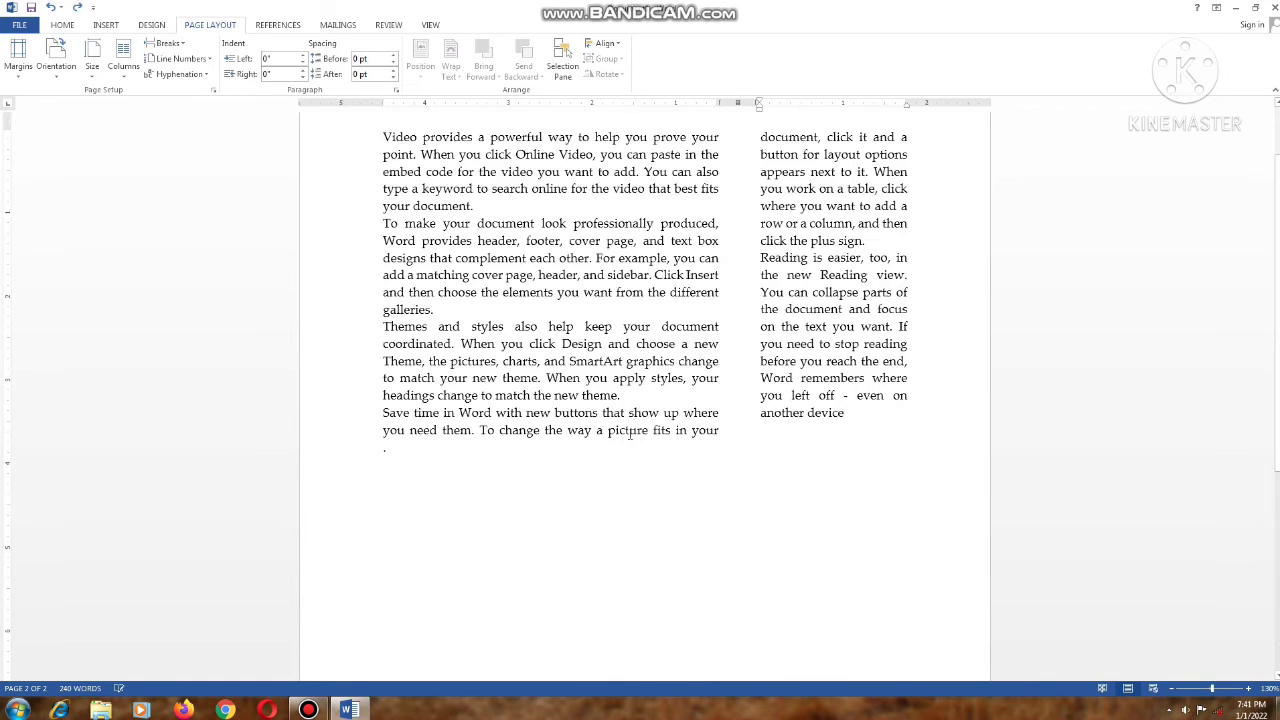
scroll(688, 334, "up", 2)
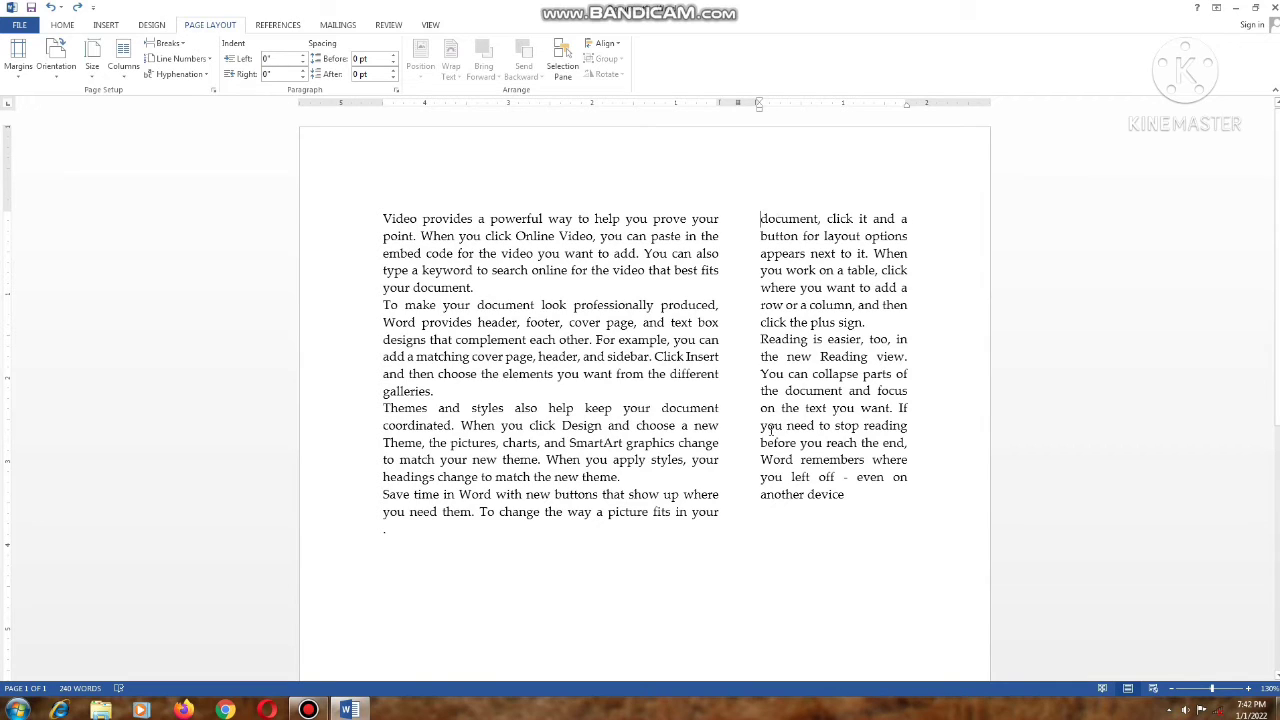
- Select the text in both columns and set it back to a single column
key("ctrl+a")
mouse_move(863, 510)
left_mouse_down()
mouse_move(890, 480)
mouse_move(860, 484)
mouse_move(861, 498)
left_mouse_up()
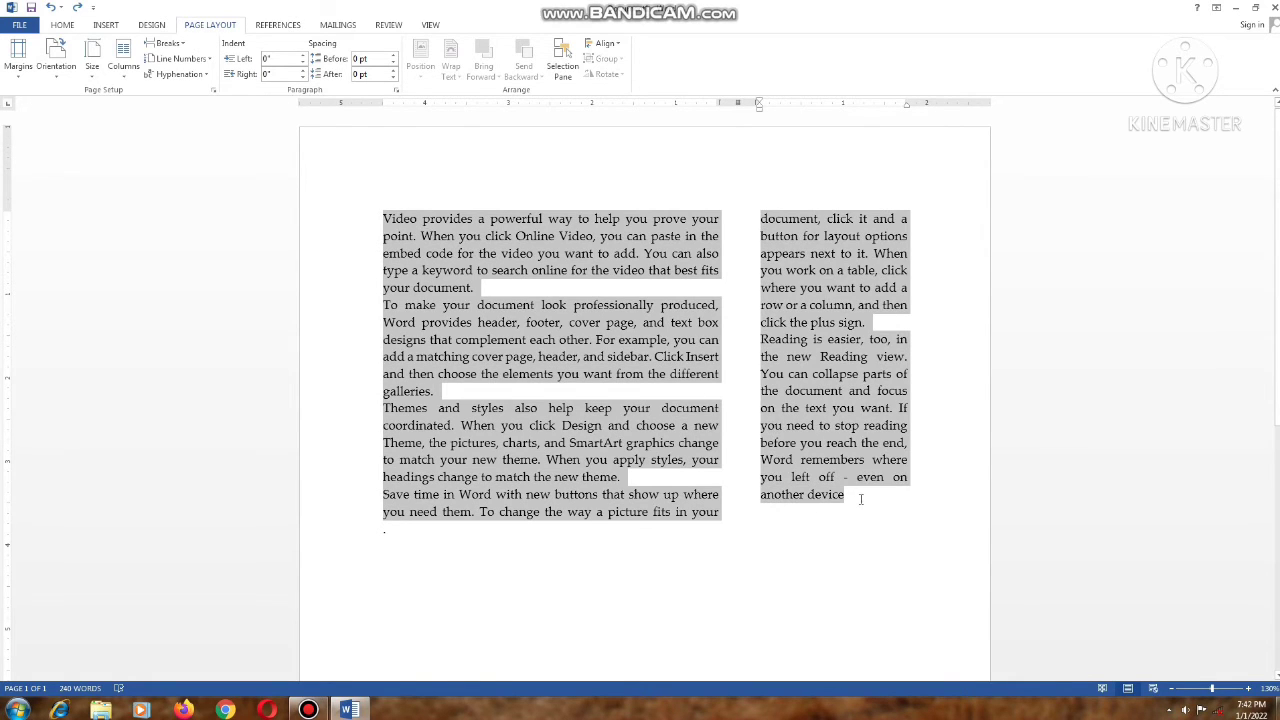
left_click(130, 80)
left_click(135, 99)
left_click(629, 430)
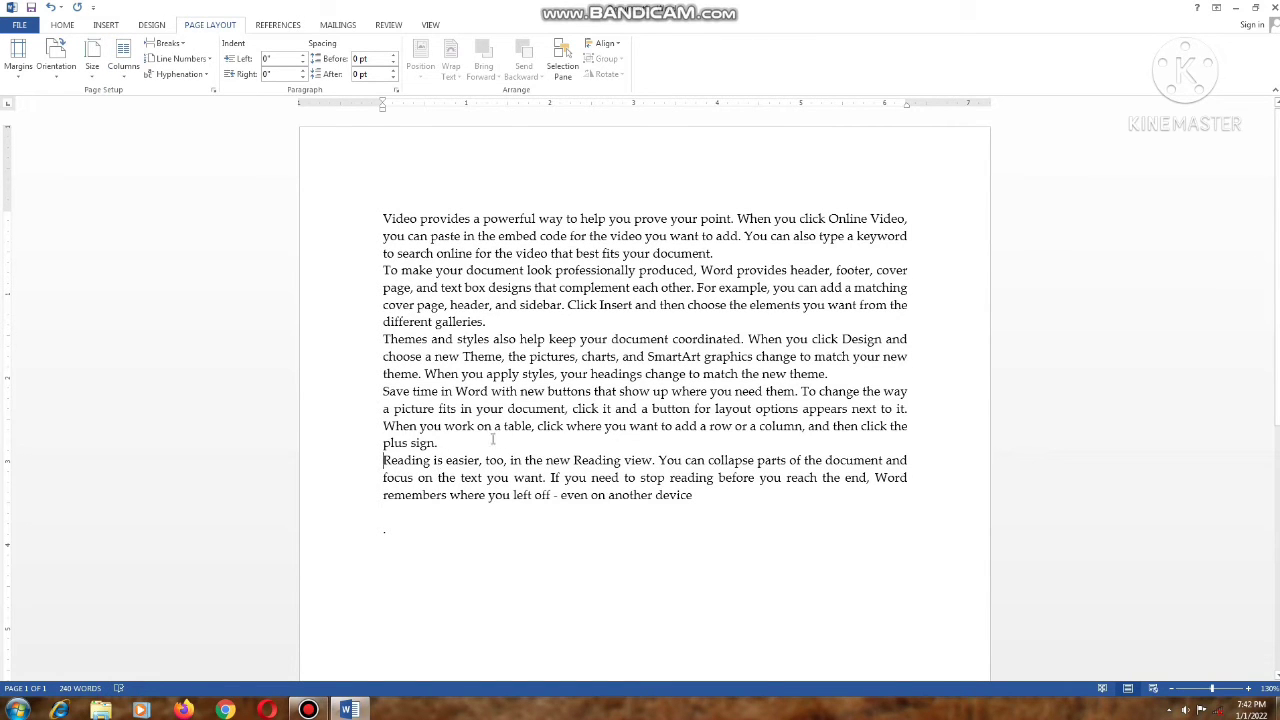
- Insert a page break before the "Reading is easier" paragraph, check the resulting pages, and undo the break
left_click(170, 43)
left_click(190, 100)
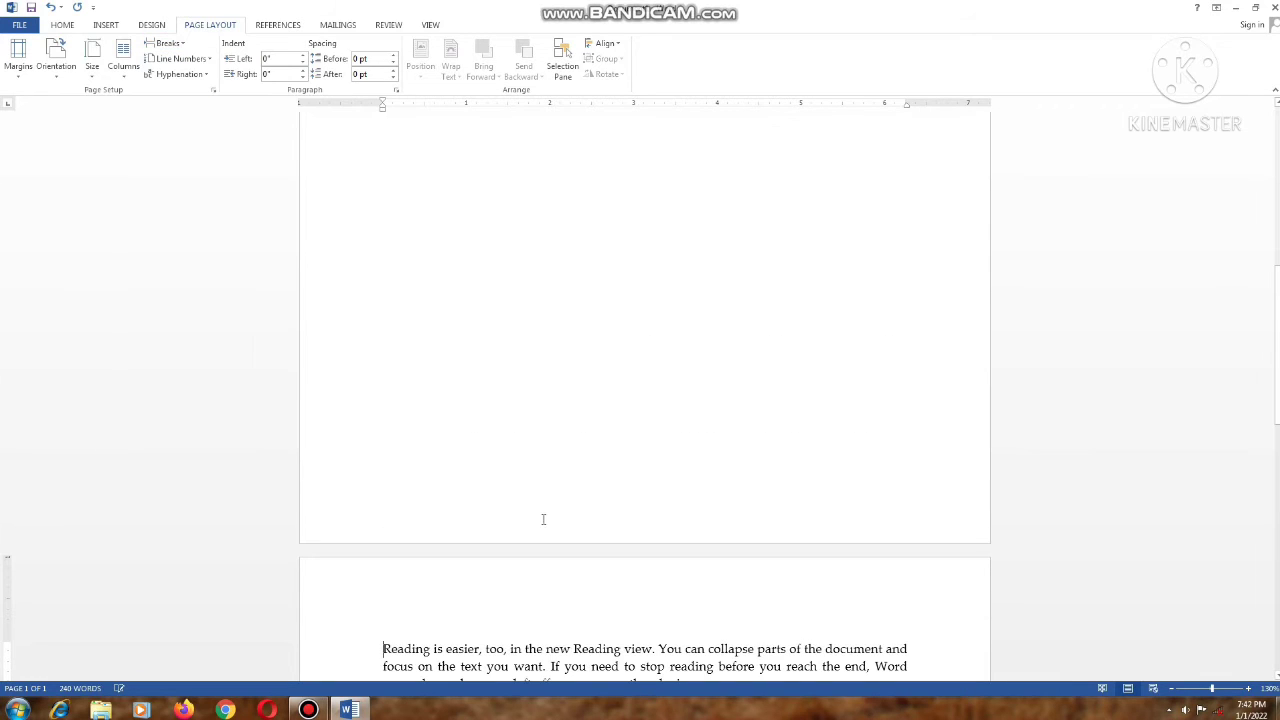
scroll(543, 518, "down", 3)
scroll(546, 309, "up", 12)
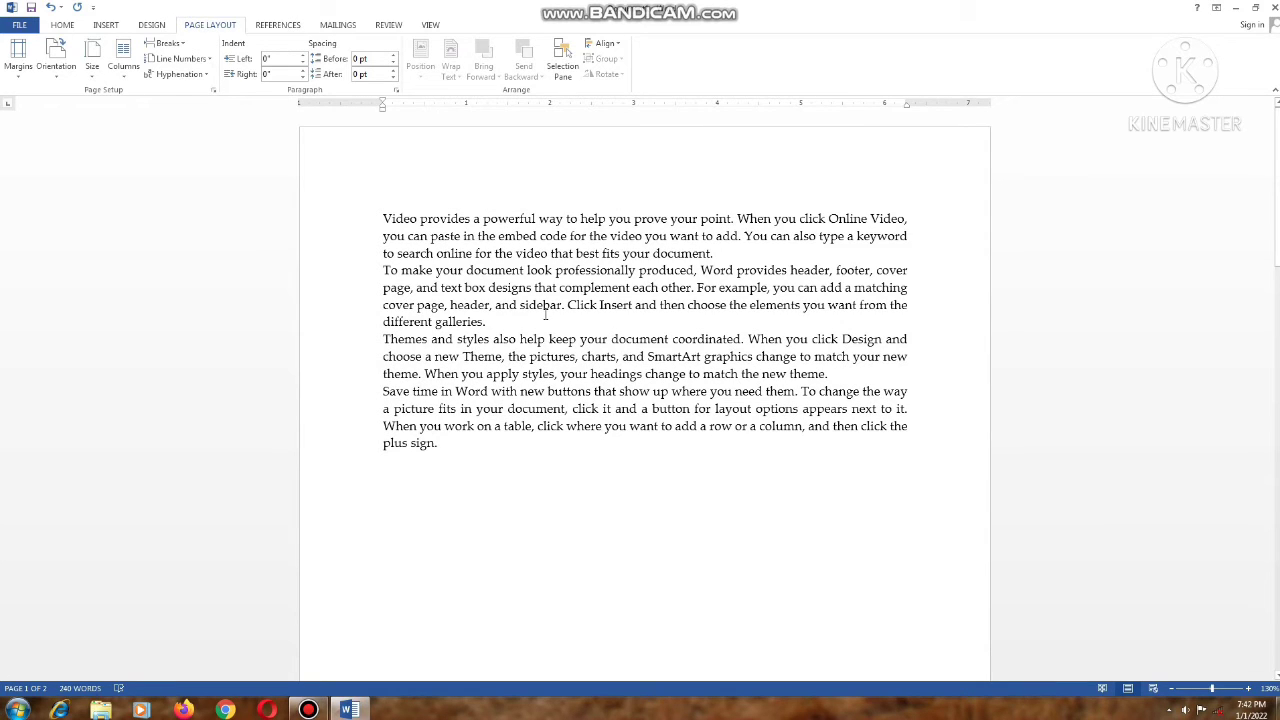
key("ctrl+z")
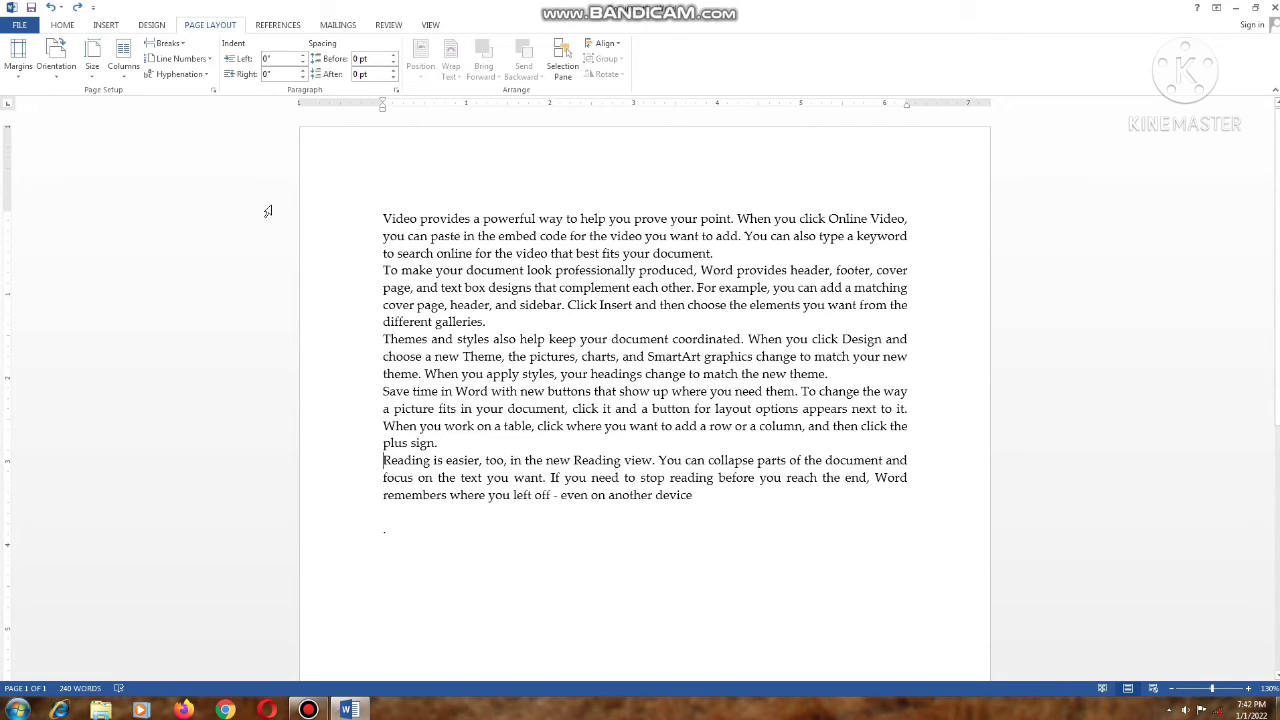
- Add continuous line numbers to the text and change the numbering to restart on each page
left_click(212, 59)
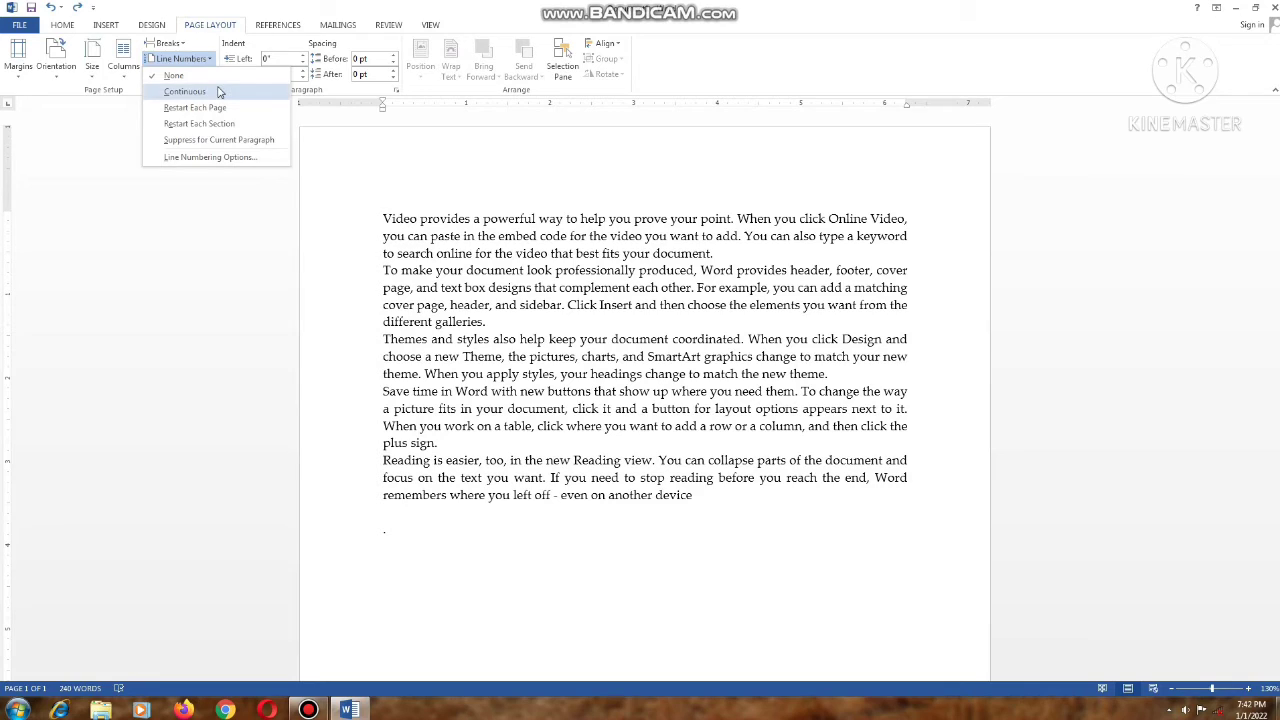
left_click(220, 92)
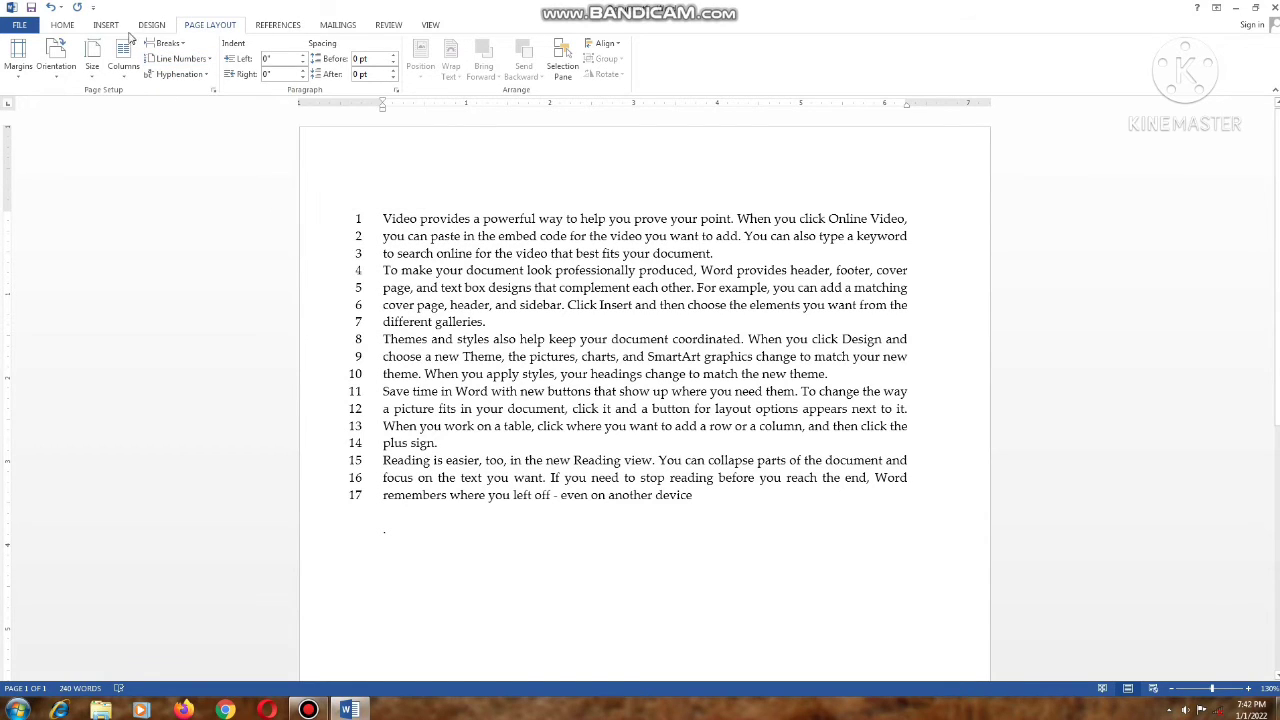
left_click(195, 58)
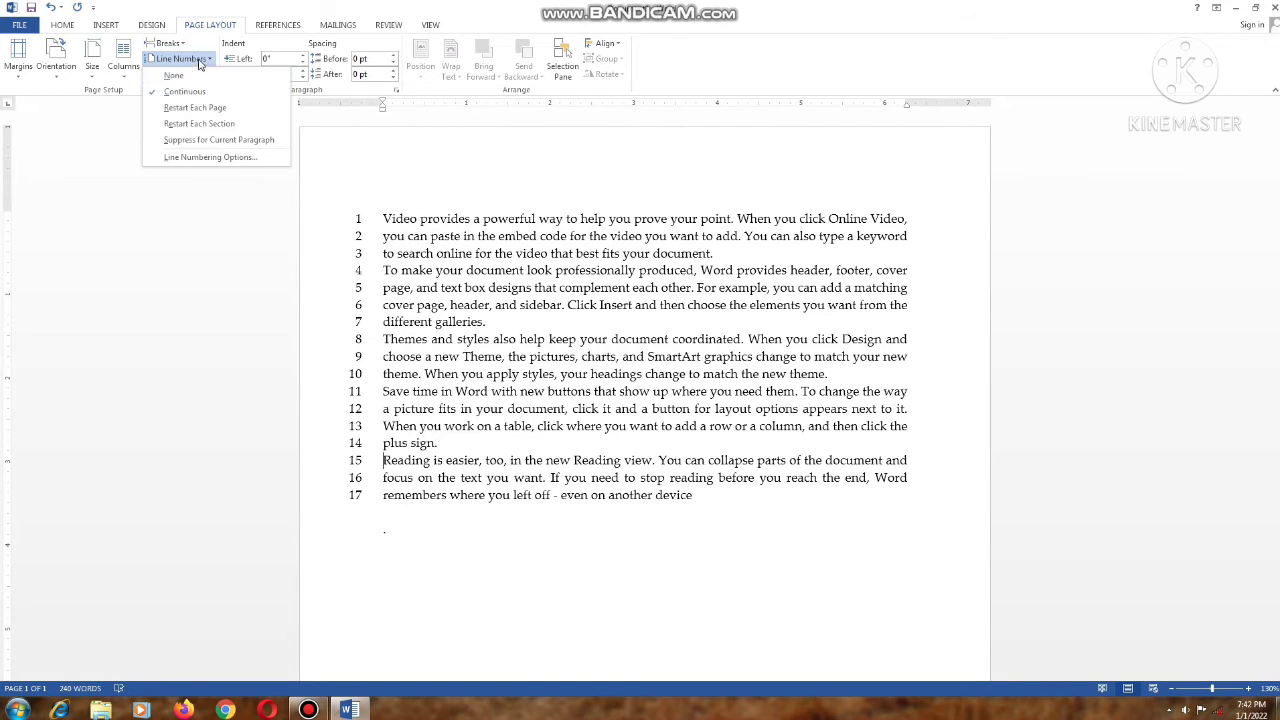
left_click(231, 108)
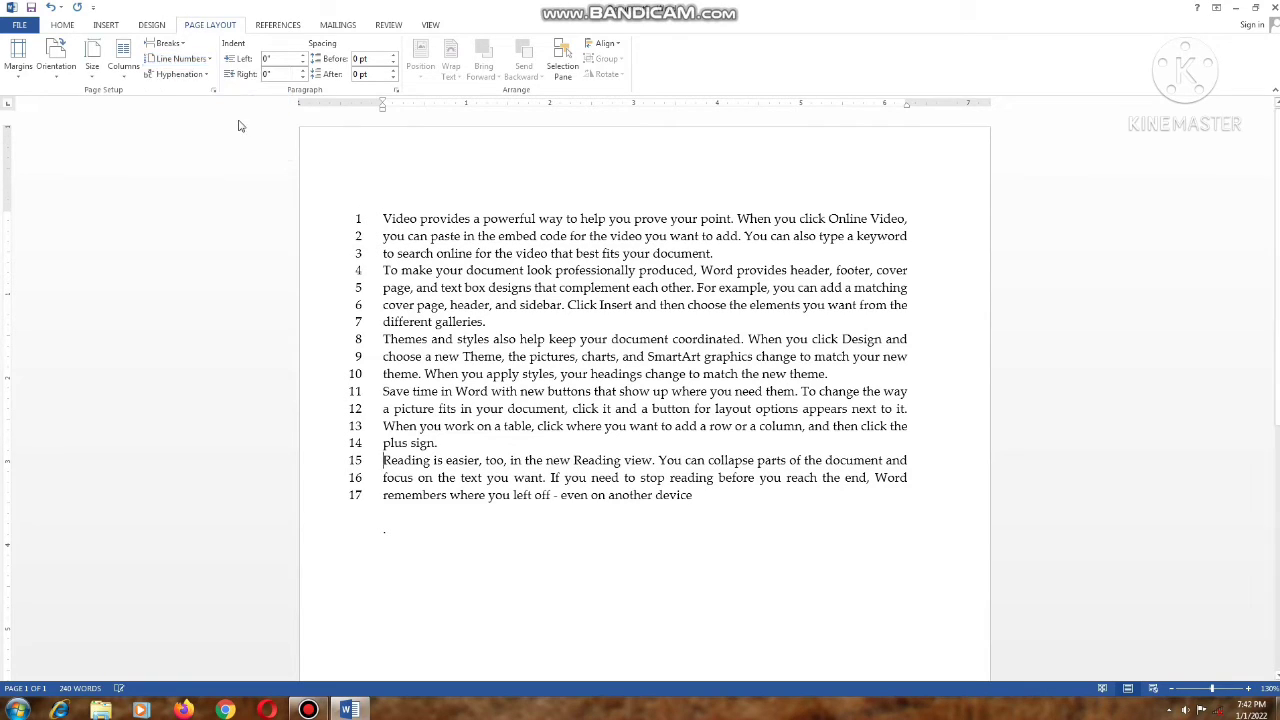
left_click(437, 373)
- Set the line numbering to restart each section, and remove the line numbers with the None option
left_click(184, 60)
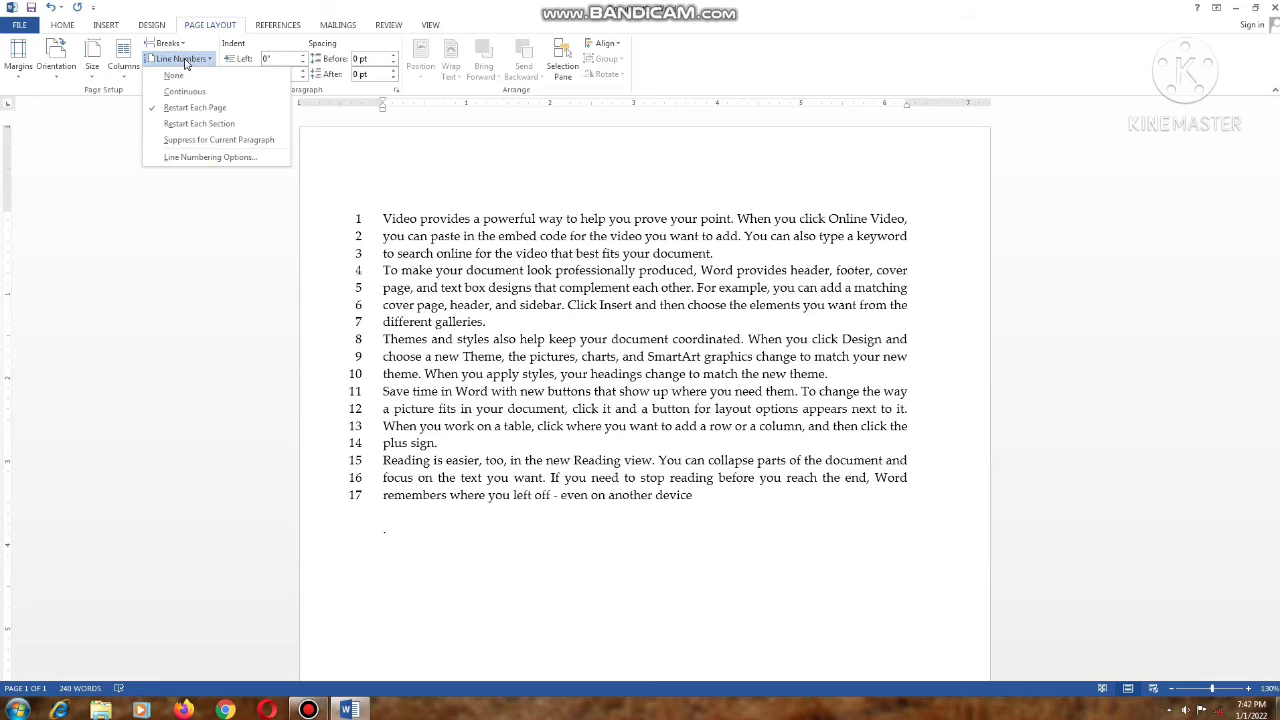
left_click(233, 124)
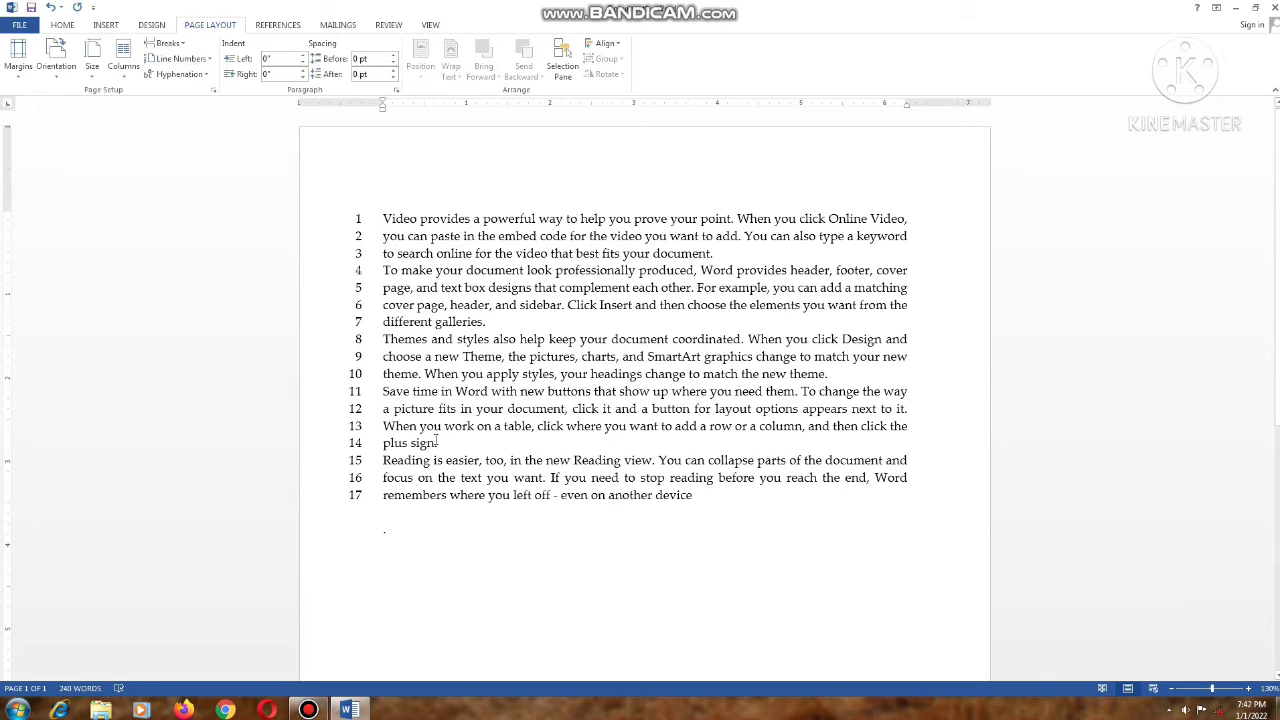
left_click(200, 62)
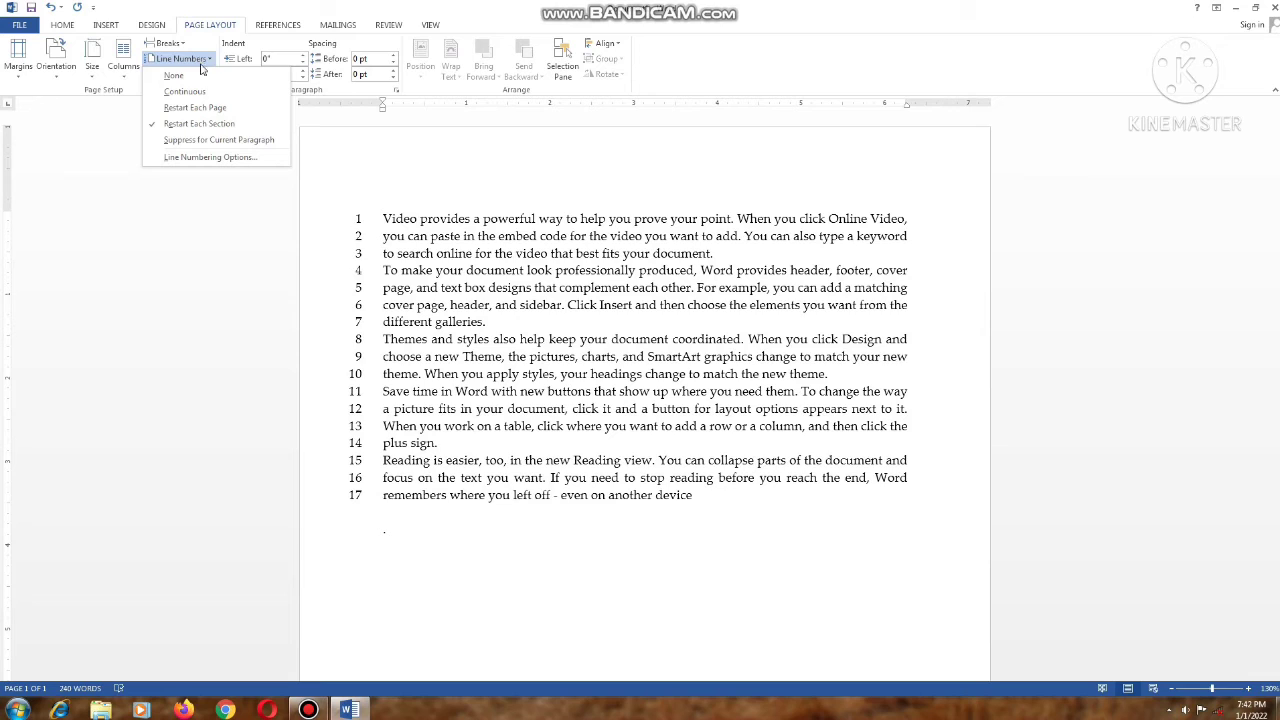
left_click(386, 254)
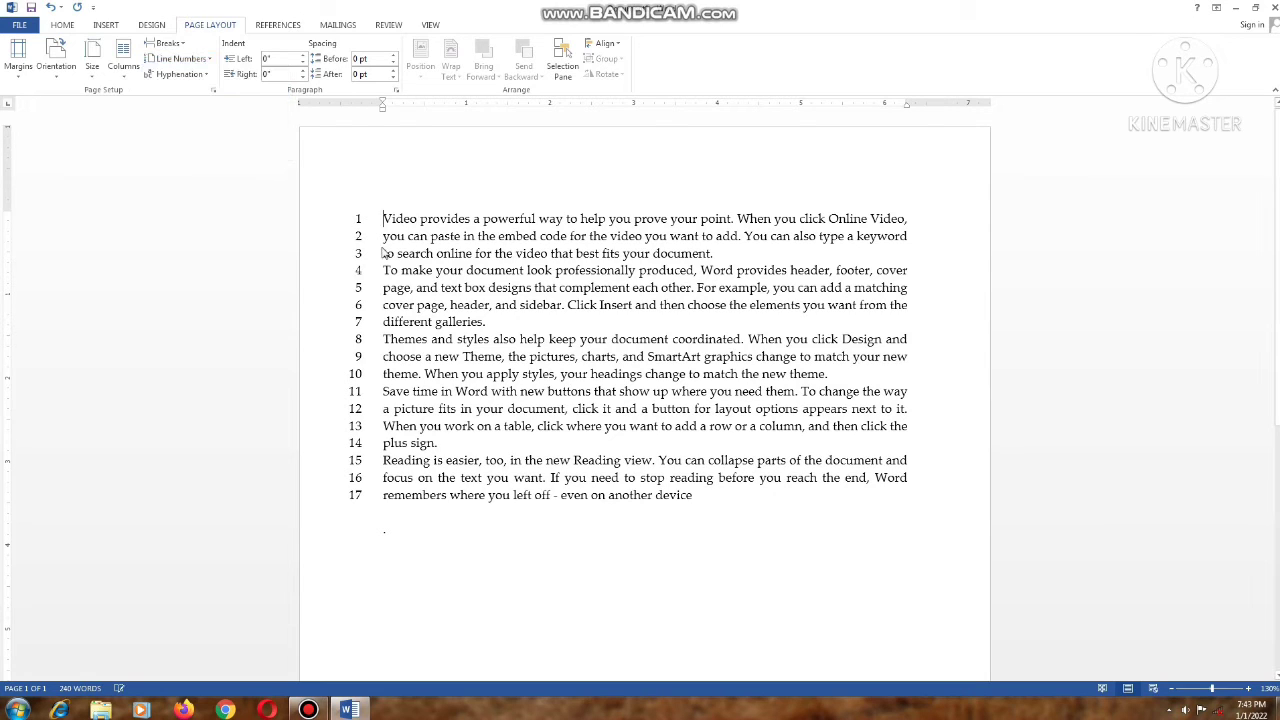
left_click(185, 58)
left_click(180, 76)
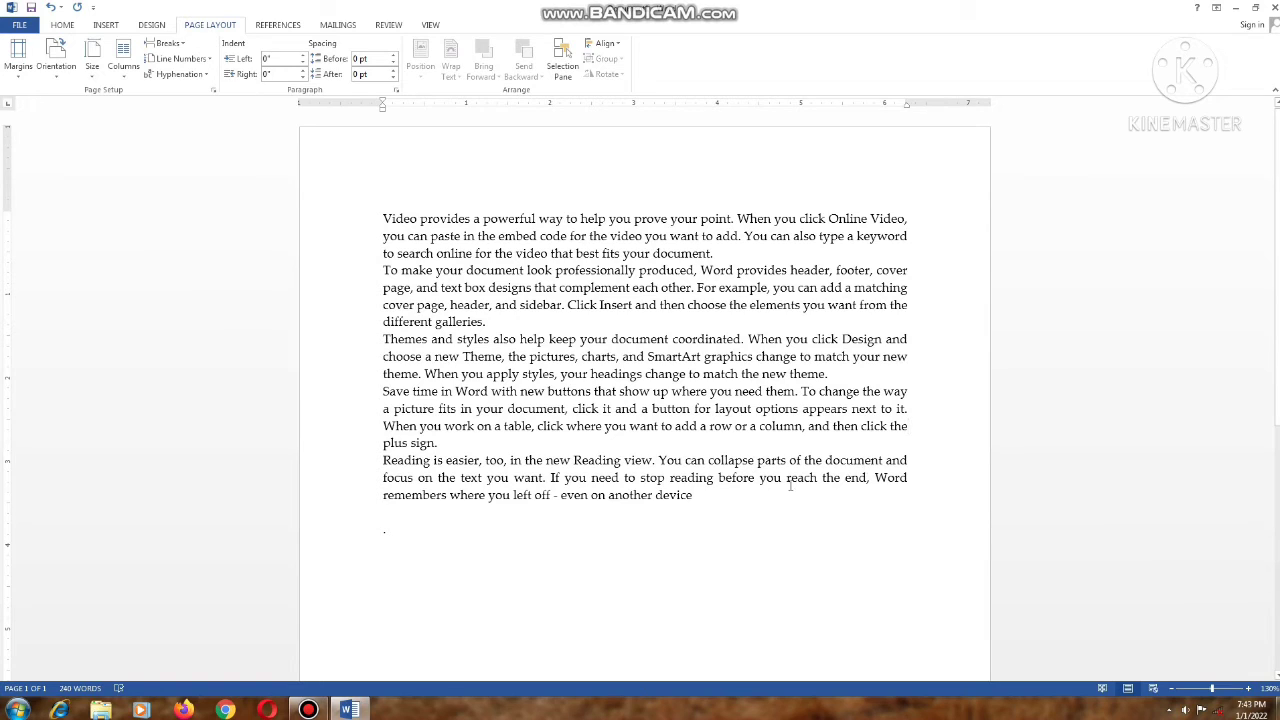
- Select all five sample paragraphs, center them, and change their alignment to left
left_click_drag(383, 218, 722, 511)
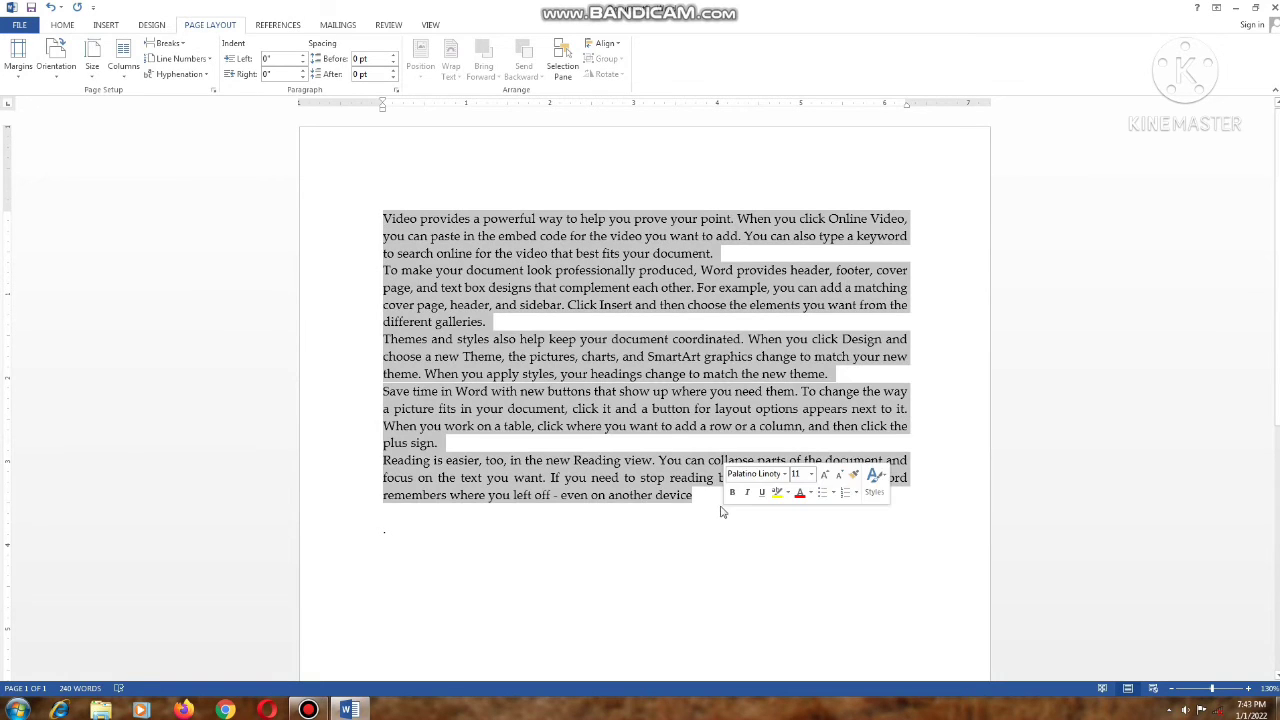
key("ctrl+e")
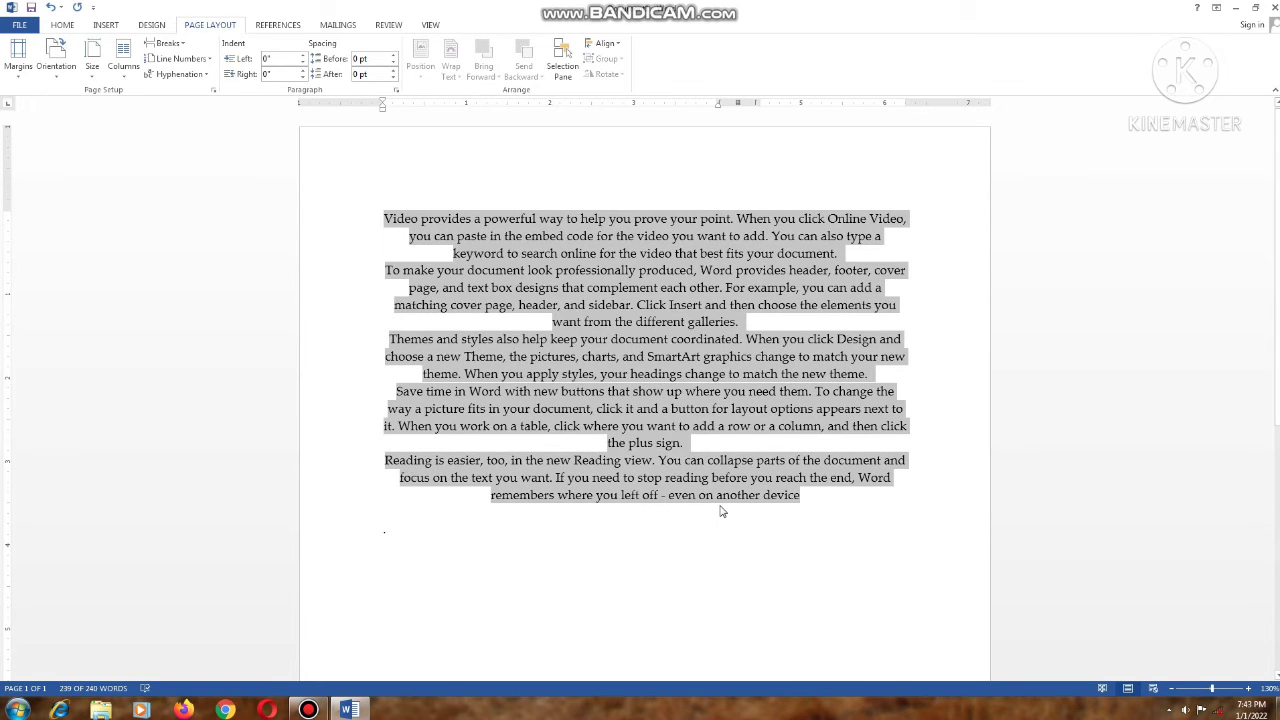
key("ctrl+l")
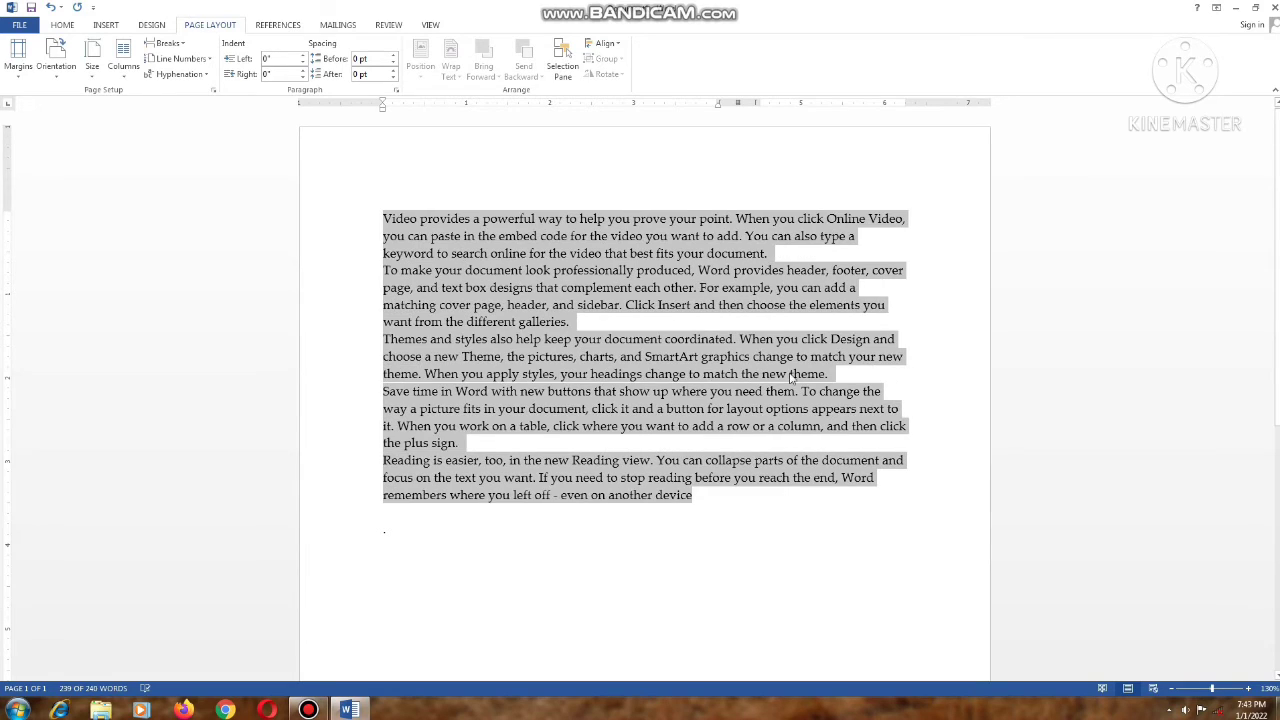
left_click(887, 310)
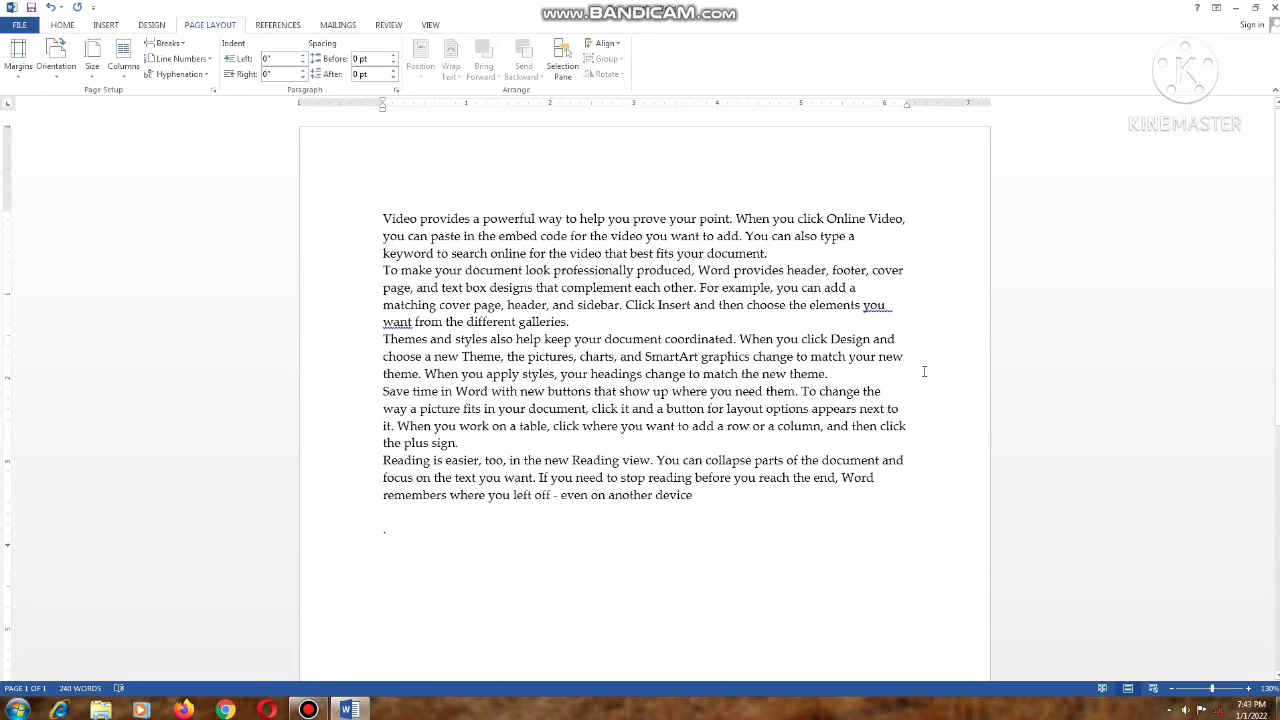
- Turn on automatic hyphenation for the document and select the hyphenated word "key-word" in the first paragraph
left_click(180, 74)
left_click(196, 113)
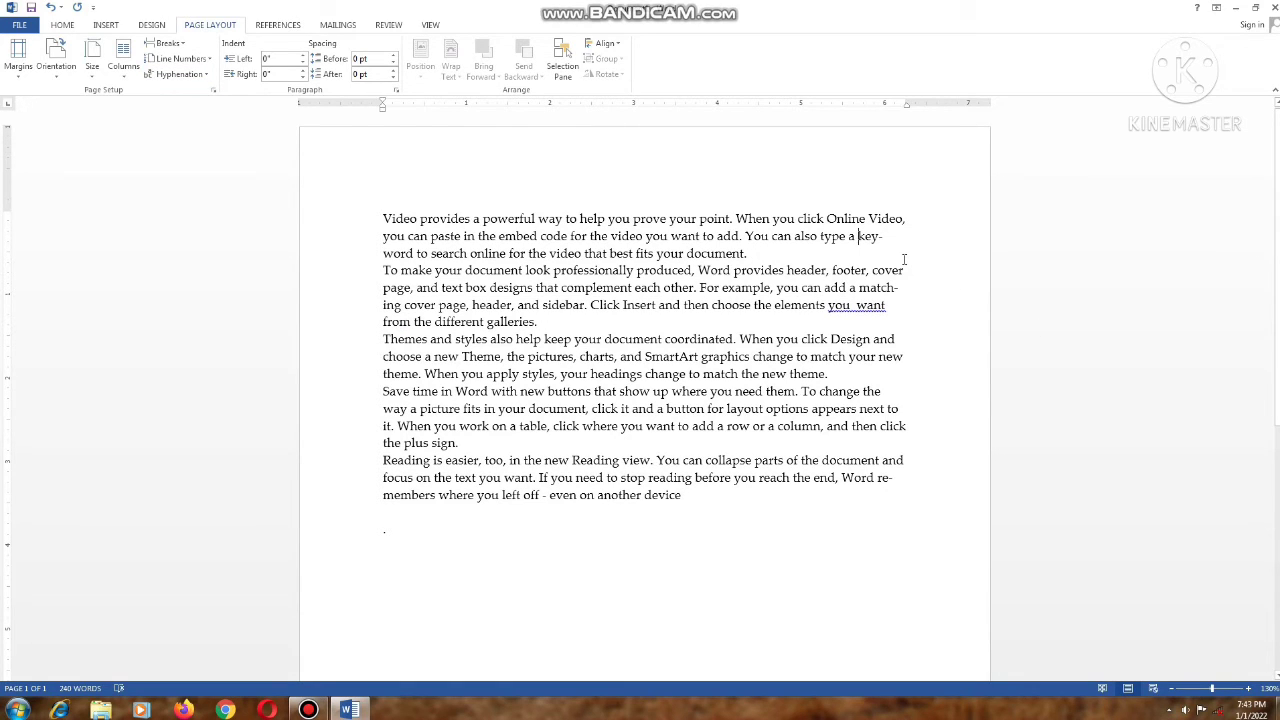
left_click_drag(868, 236, 421, 254)
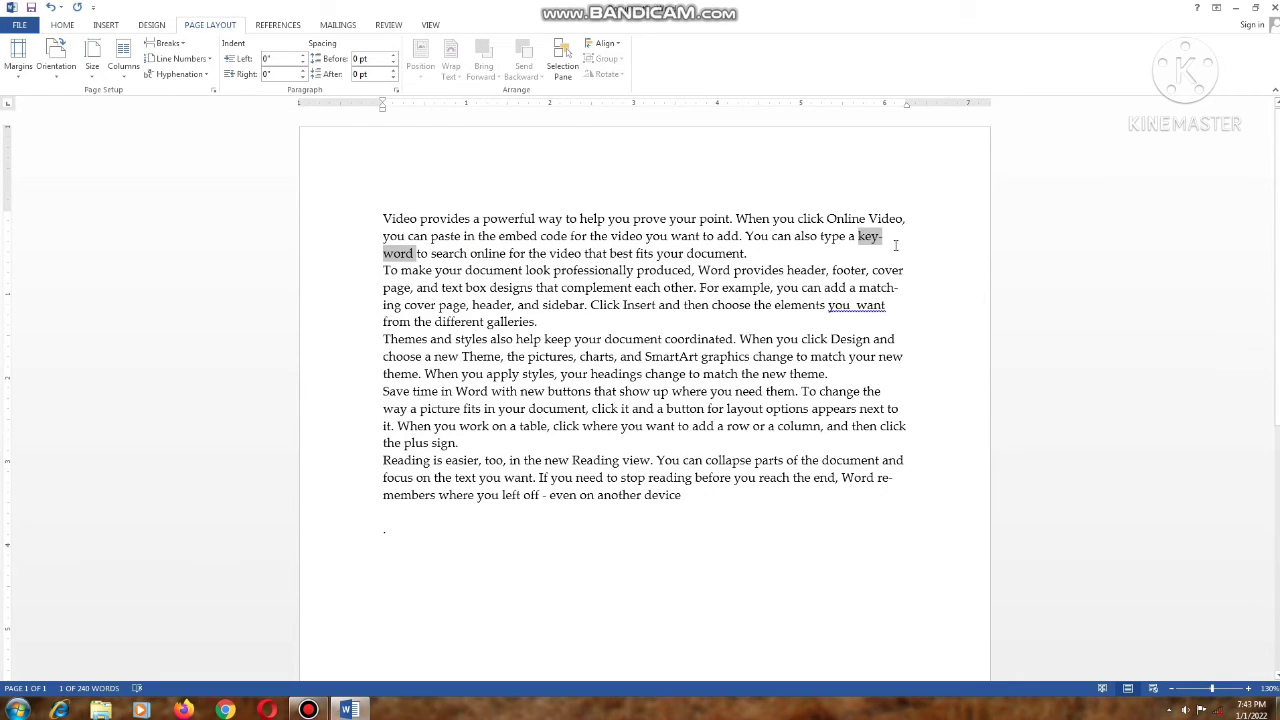
- Highlight the hyphenated word "match-ing" in the second paragraph and "re-members" in the last paragraph
left_click(859, 288)
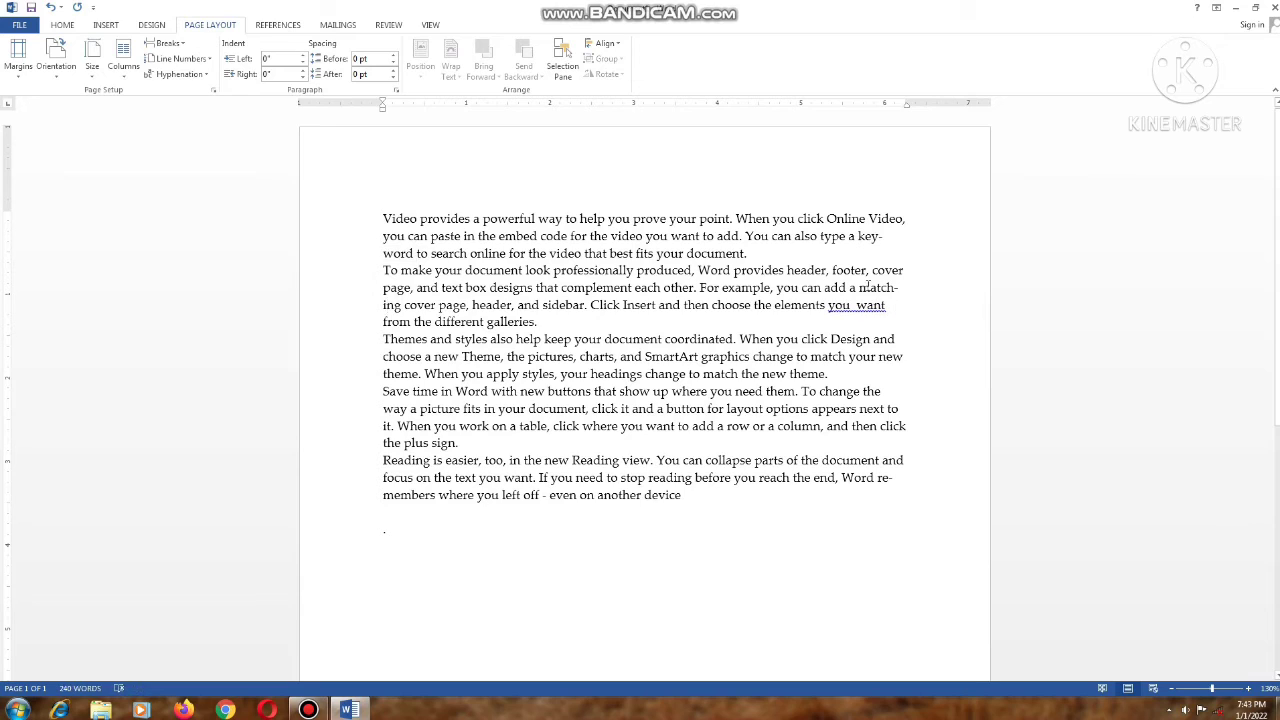
left_click_drag(936, 301, 403, 305)
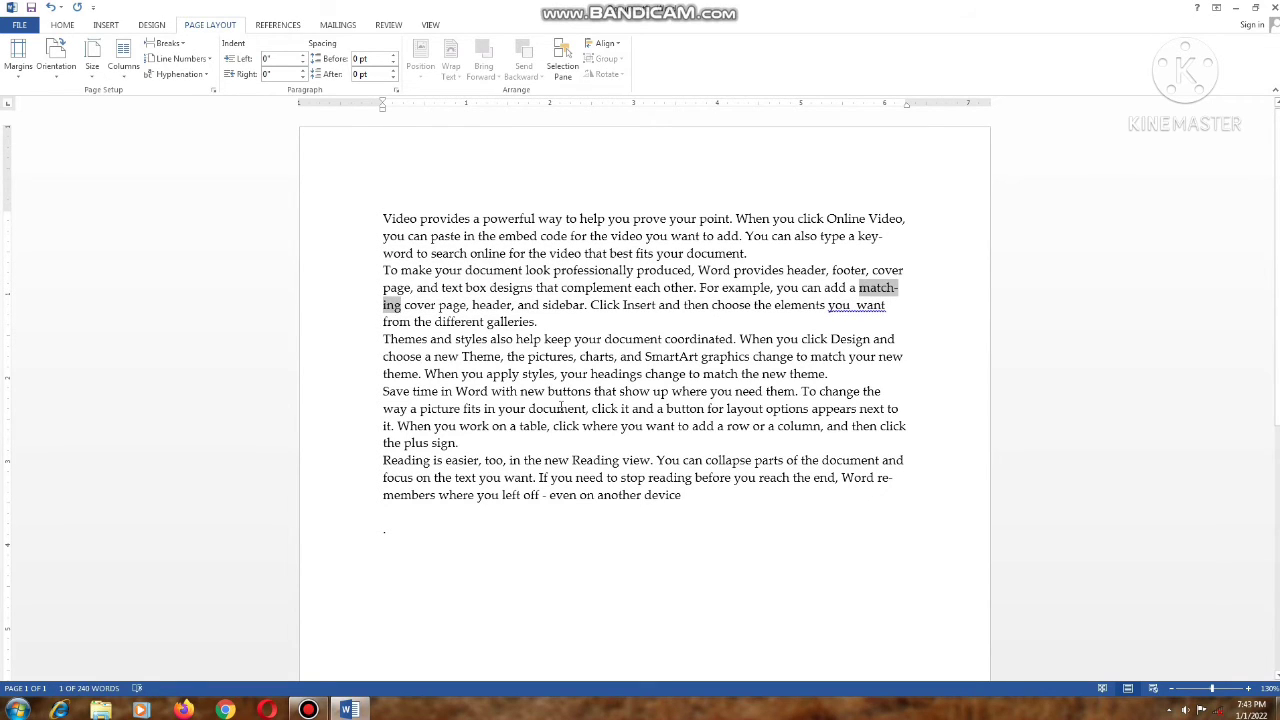
left_click_drag(877, 477, 436, 497)
left_click(480, 553)
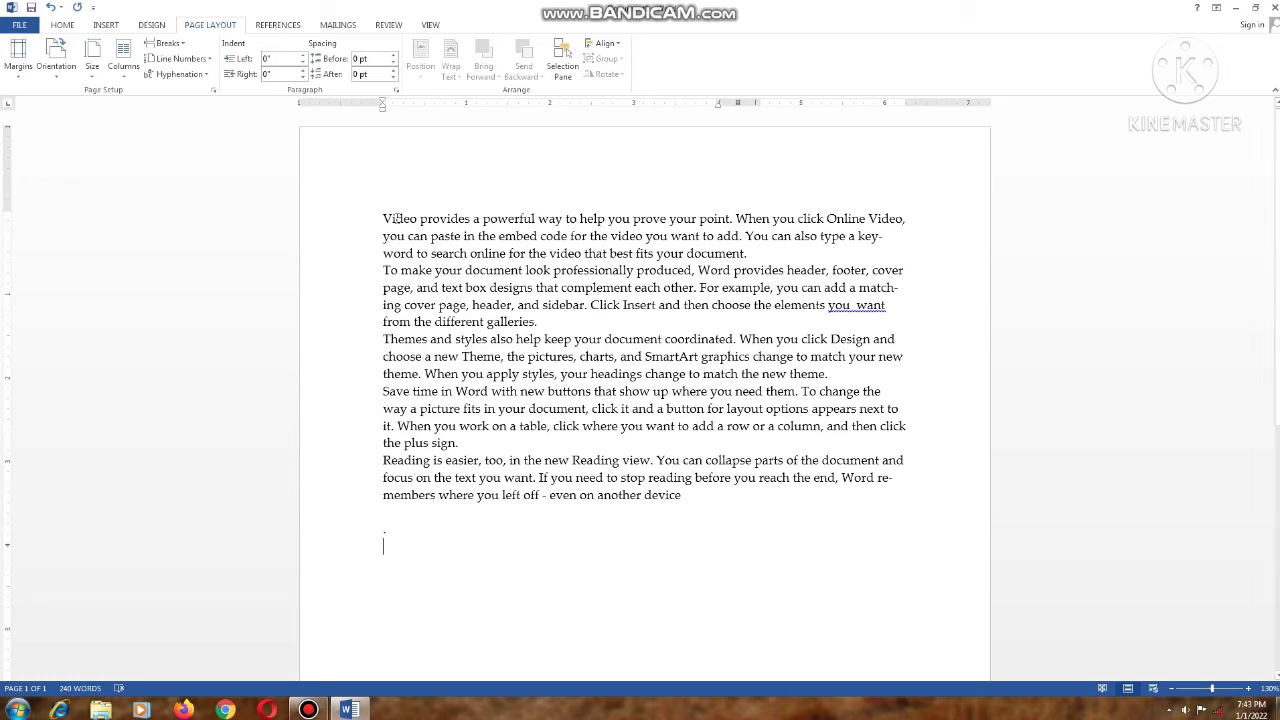
- Select all five sample paragraphs and set the hyphenation to None
left_click_drag(382, 217, 685, 496)
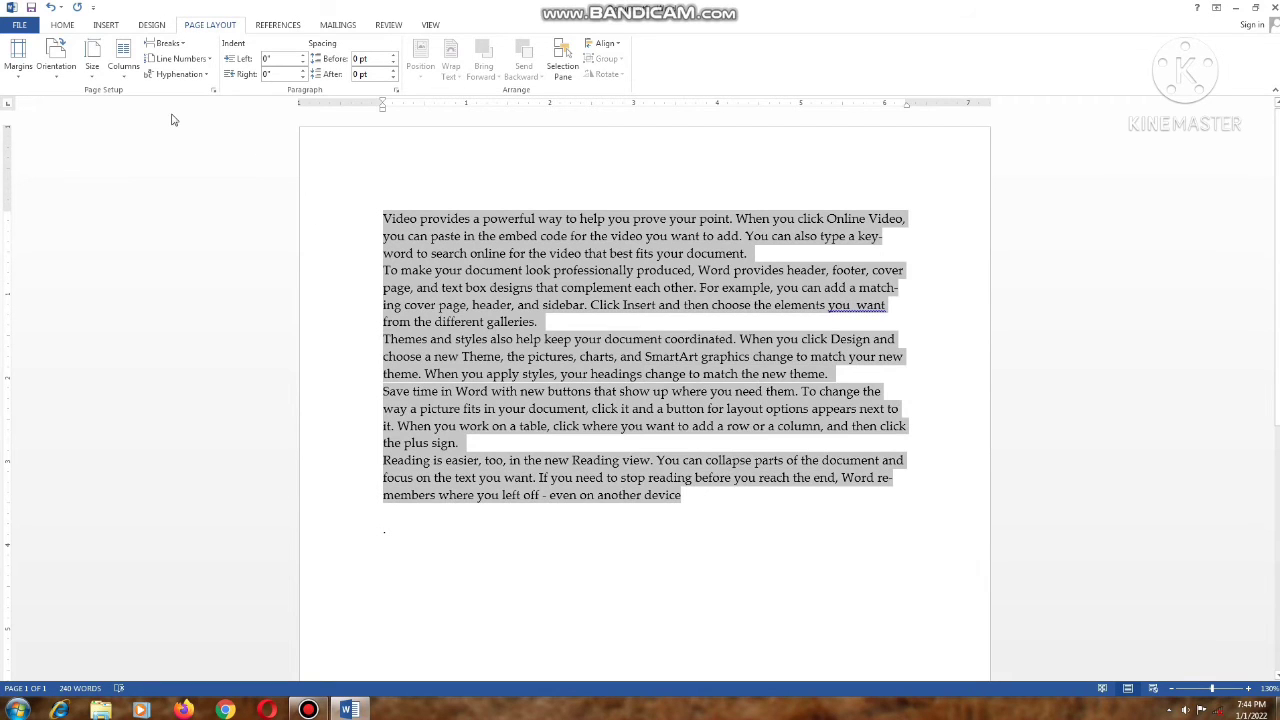
left_click(199, 74)
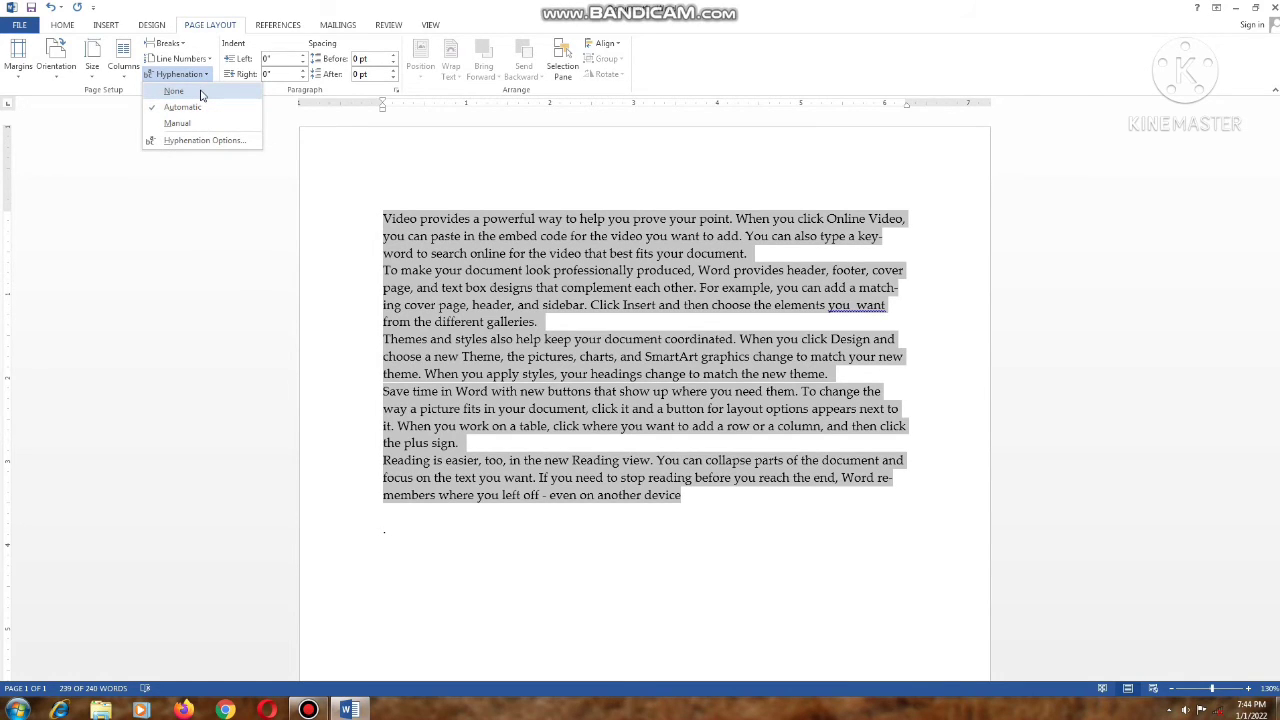
left_click(200, 94)
left_click(406, 251)
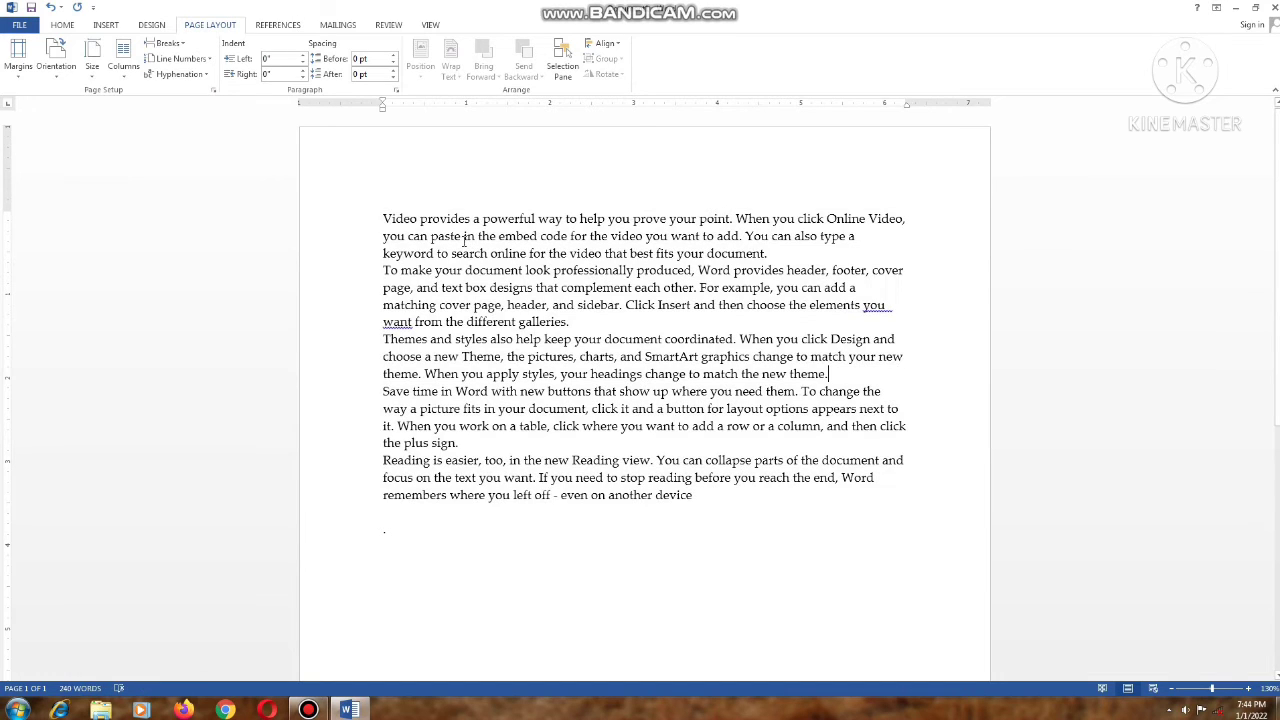
- Highlight the unhyphenated words "keyword", "matching" and "remembers" one after another, and clear the selection
left_click_drag(383, 253, 436, 254)
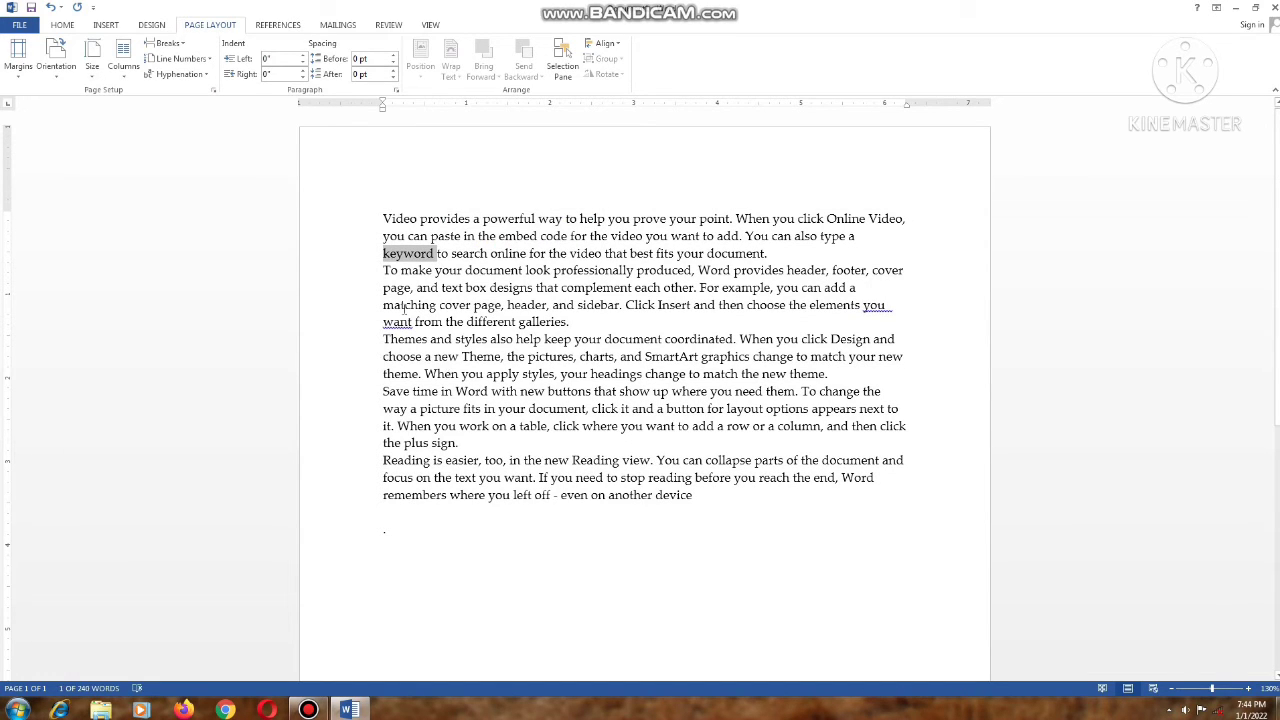
left_click_drag(382, 305, 437, 309)
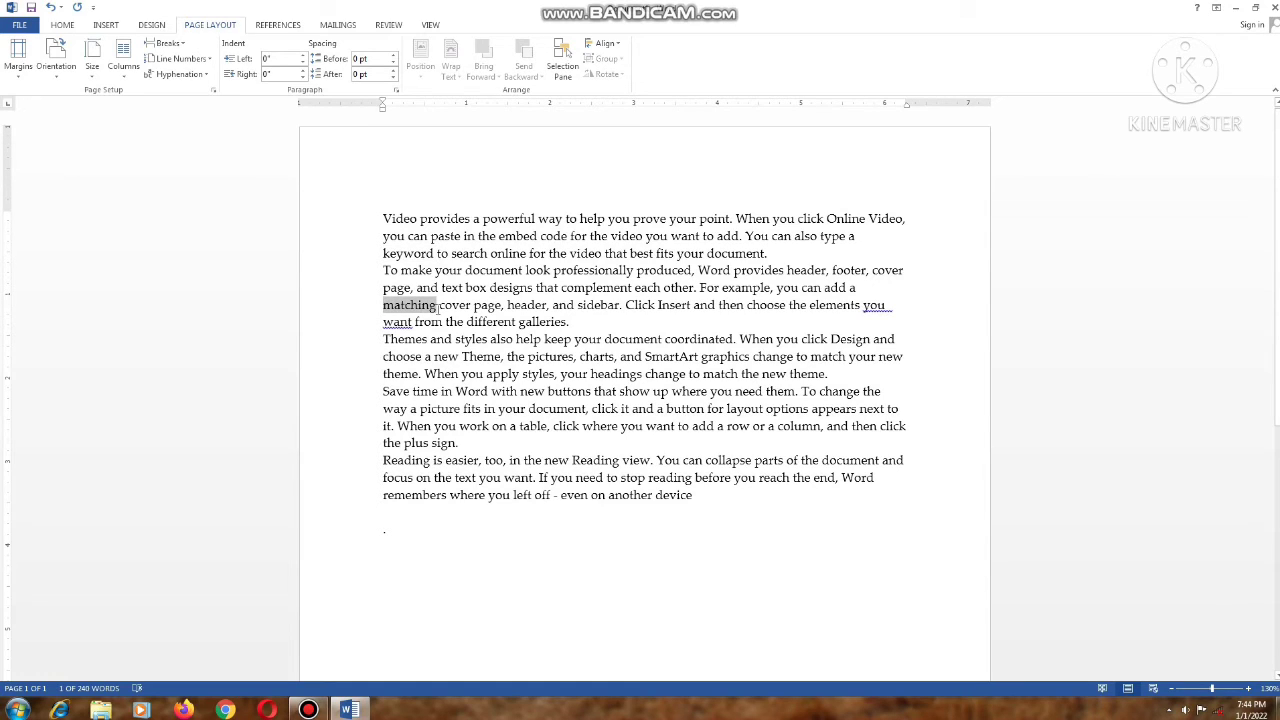
left_click_drag(385, 494, 449, 500)
left_click(990, 521)
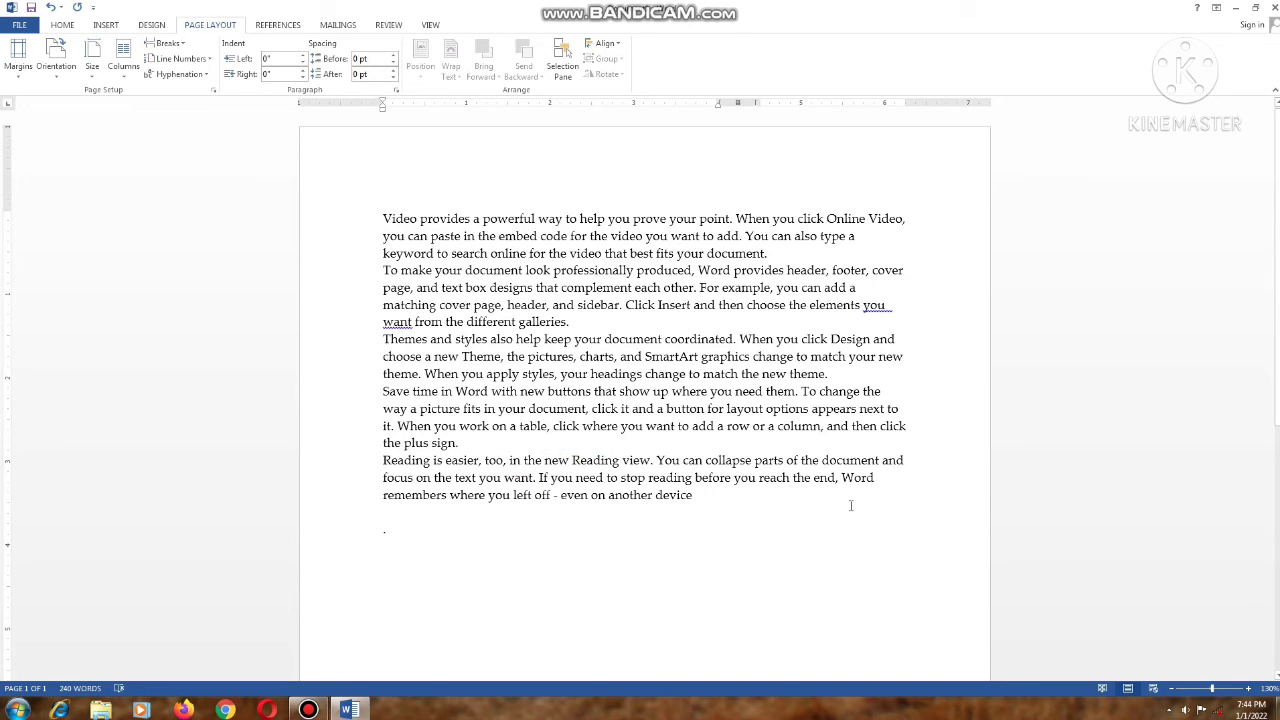
- Select all five sample paragraphs again and set the hyphenation to Automatic
left_click(899, 482)
left_click(706, 515)
left_click(369, 264, "shift")
left_click(370, 224, "shift")
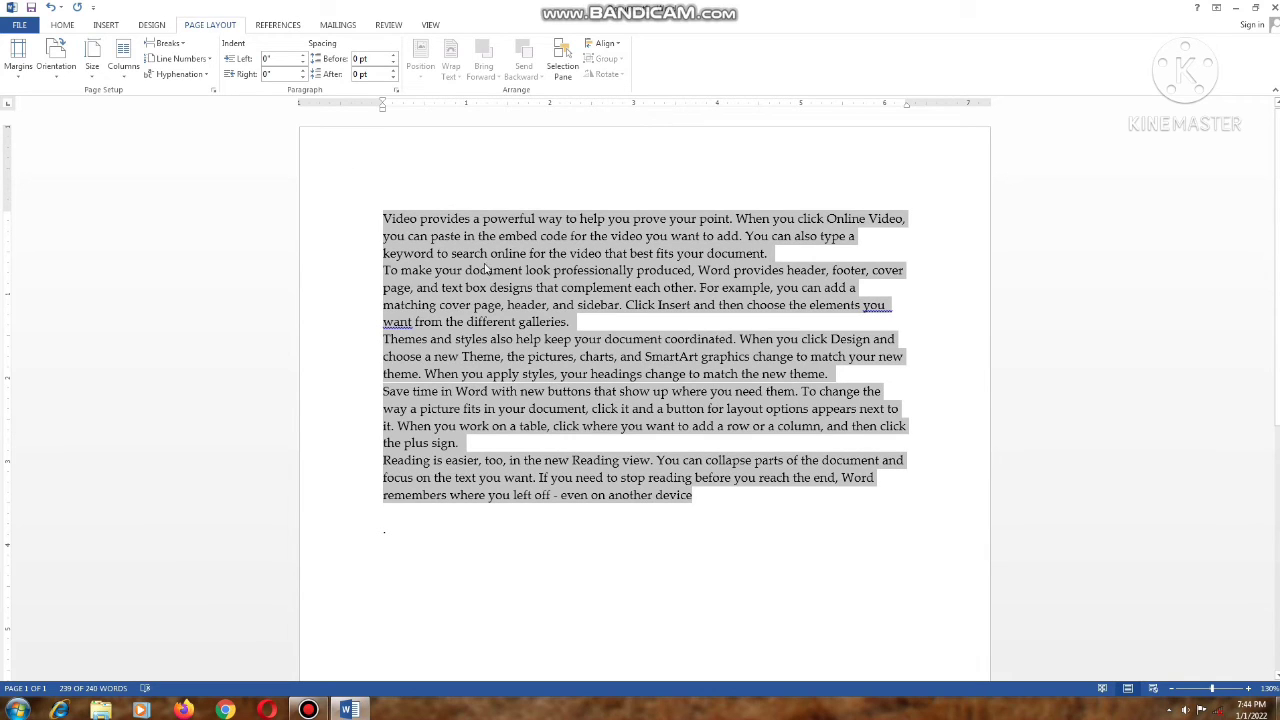
left_click(178, 74)
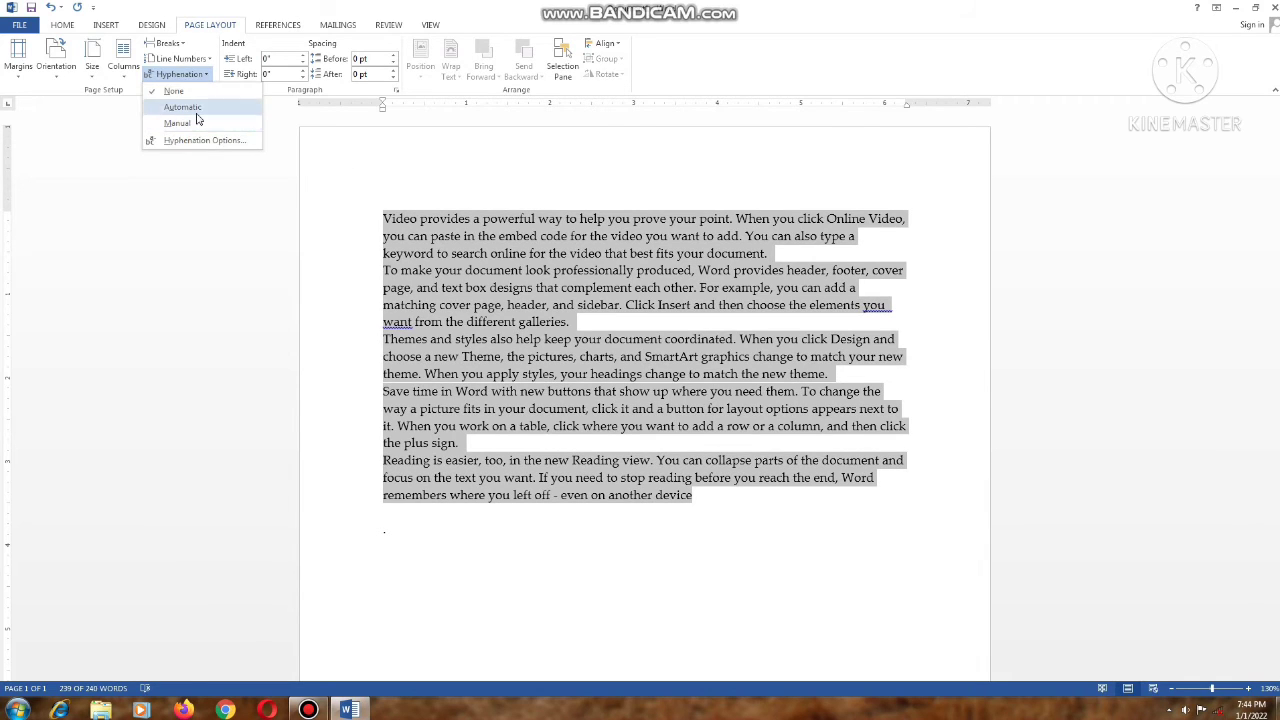
left_click(197, 117)
- Check the automatic line-end hyphens by highlighting "match-ing" and "re-members" again, and clear the selection
left_click(866, 262)
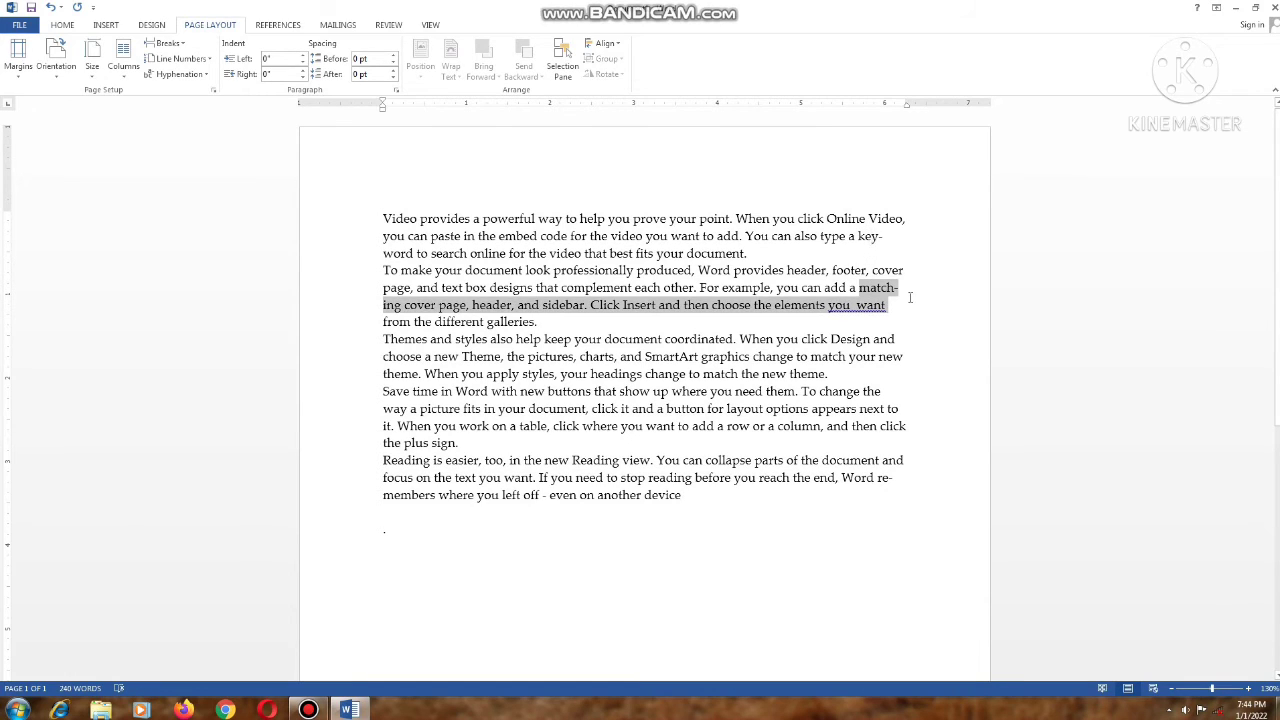
left_click_drag(897, 310, 859, 288)
left_click_drag(878, 482, 900, 492)
left_click(617, 503)
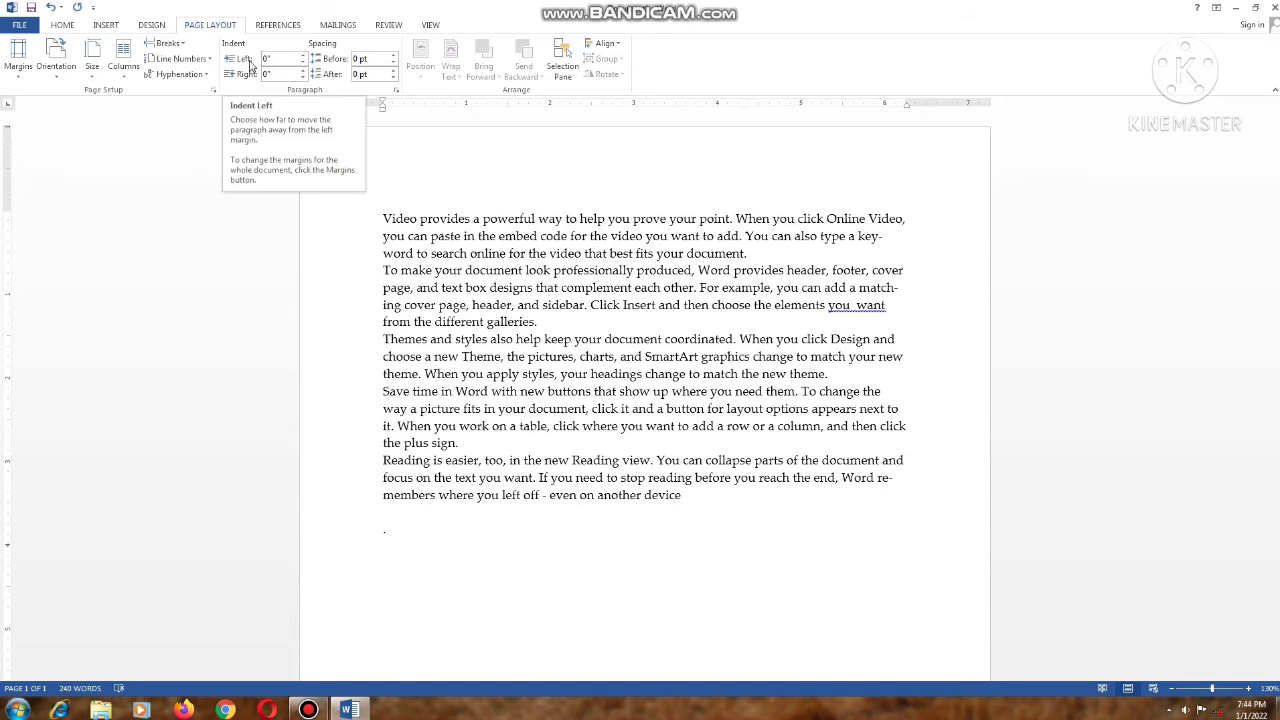
- Increase the left indent of the first paragraph to 1"
left_click(365, 236)
left_click(389, 220)
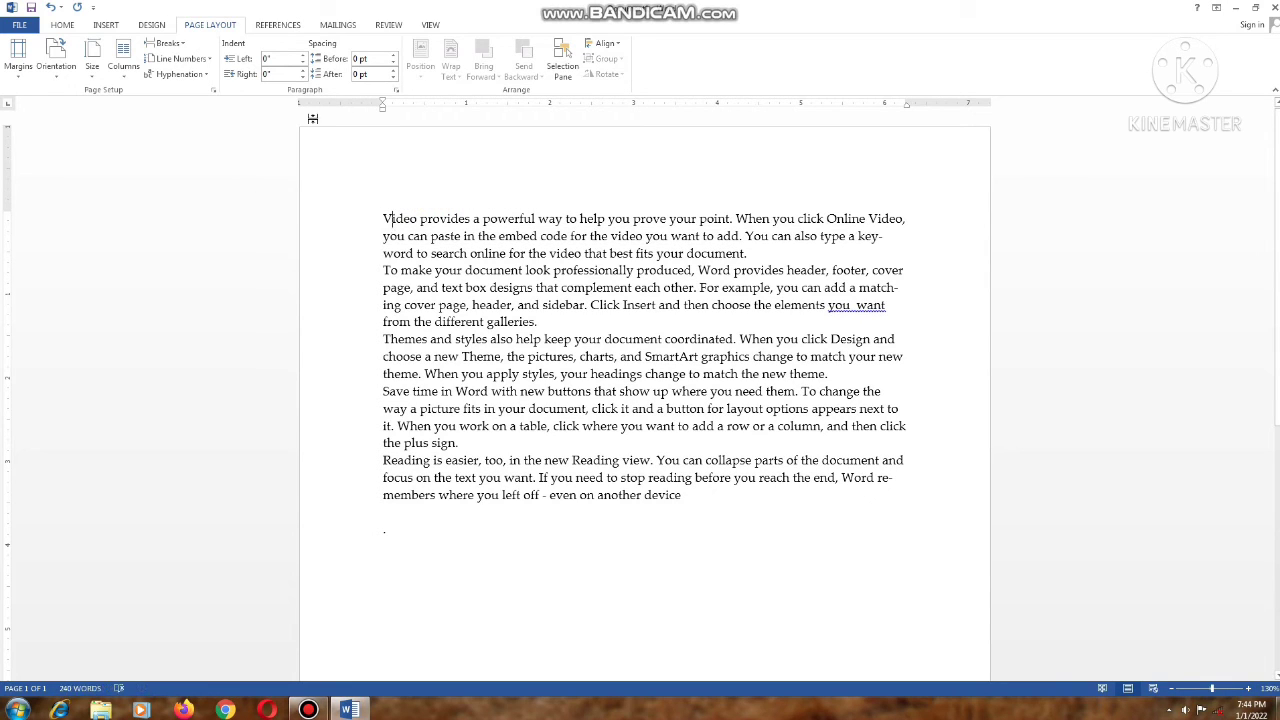
left_click(303, 57)
left_click(303, 57)
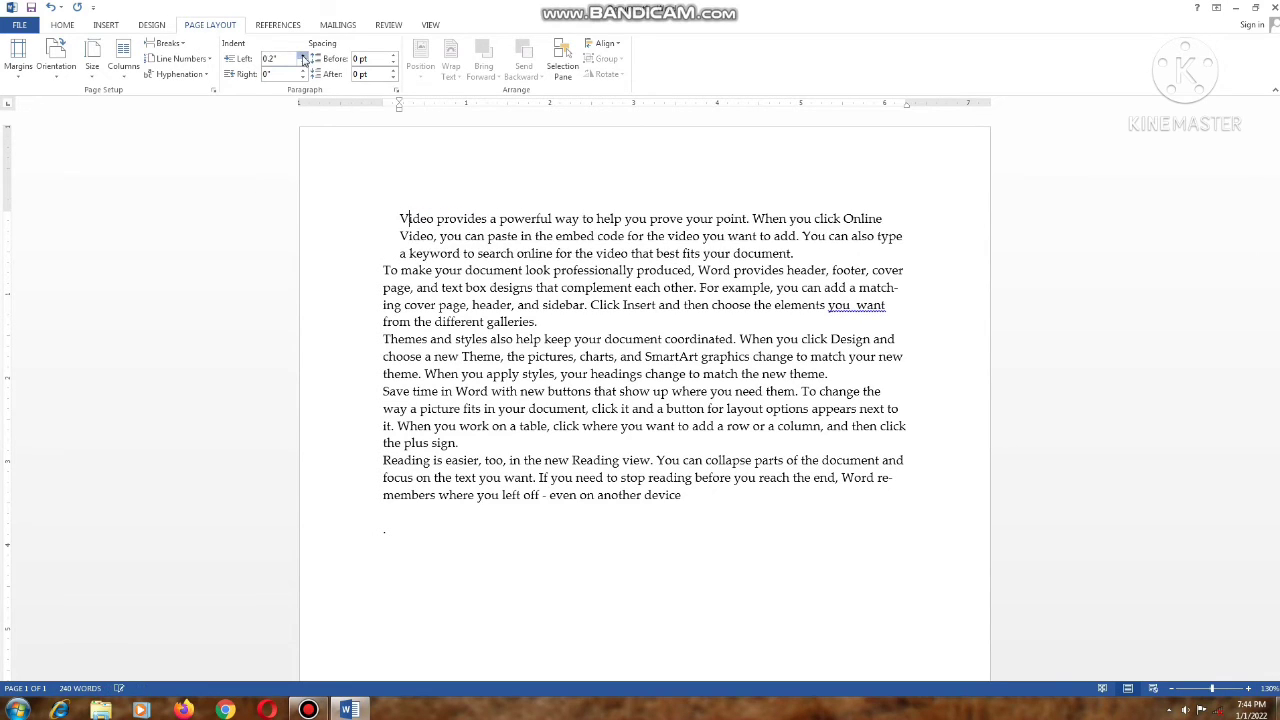
left_click(303, 57)
left_click(303, 57)
left_click(303, 57)
left_click(303, 57)
left_click(303, 57)
left_click(303, 57)
left_click(303, 57)
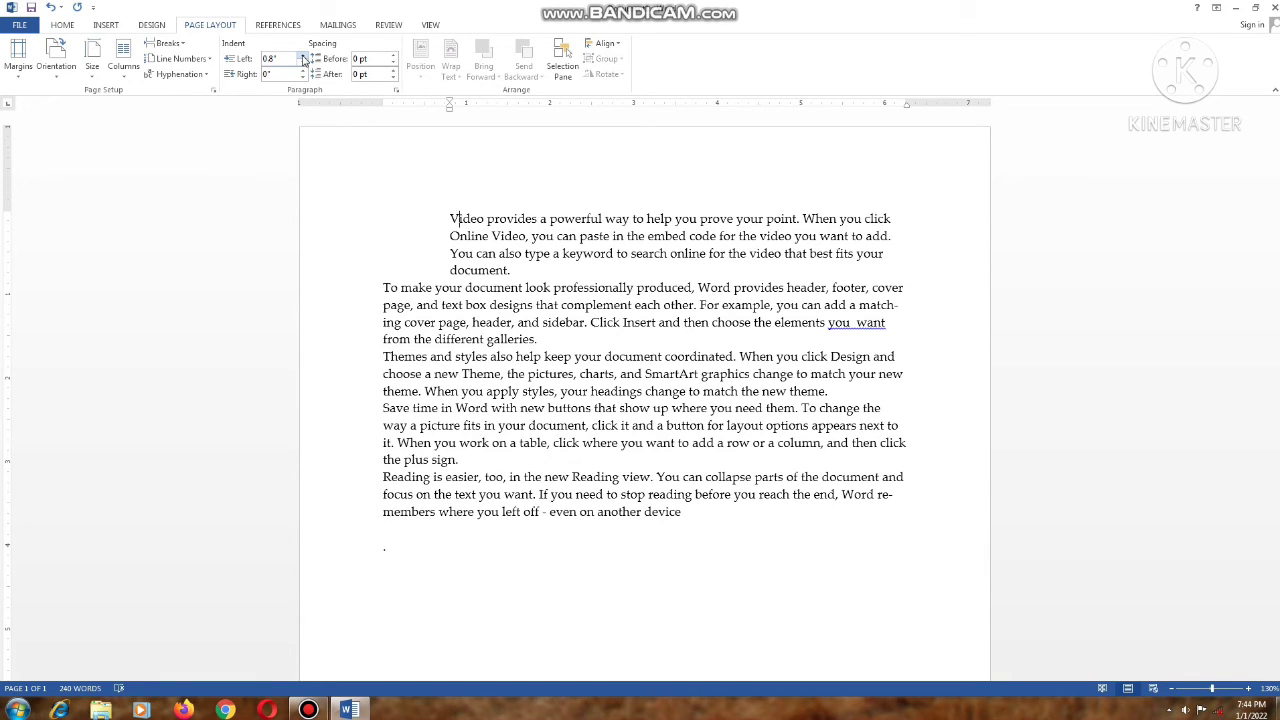
left_click(303, 57)
left_click(303, 57)
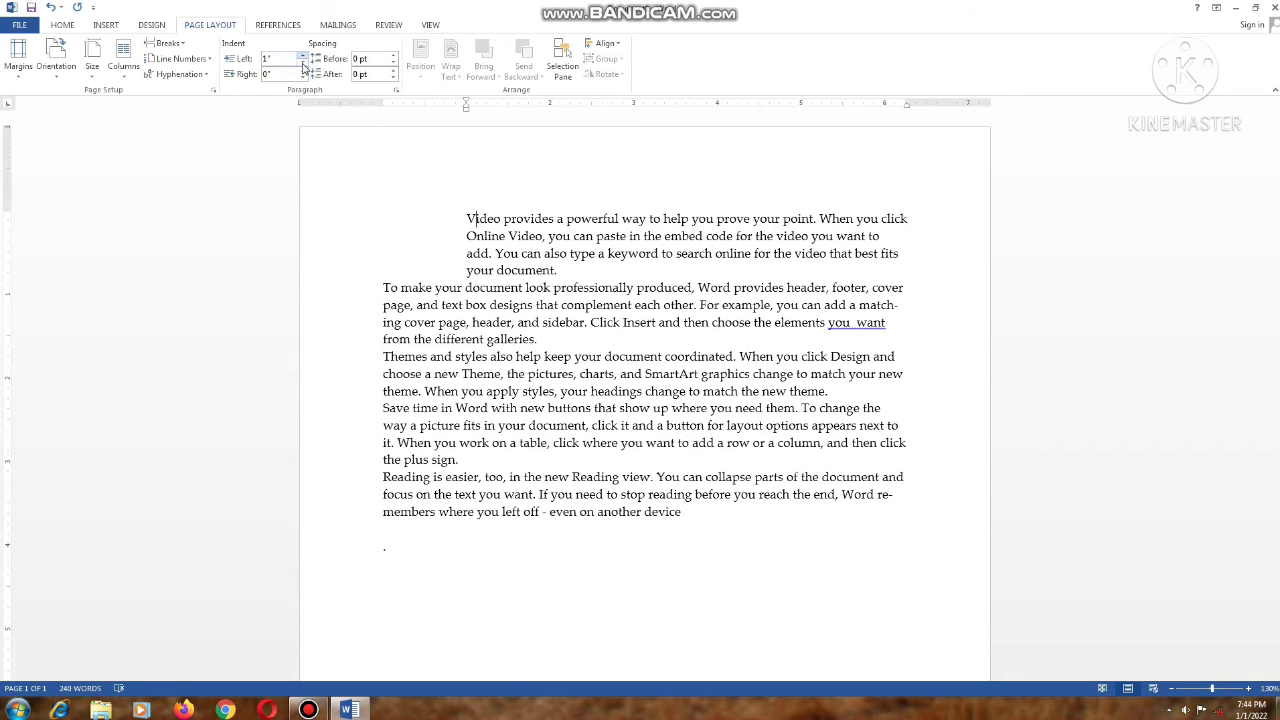
- Reduce the left indent of the first paragraph to 0.6"
left_click(304, 64)
left_click(304, 64)
left_click(304, 64)
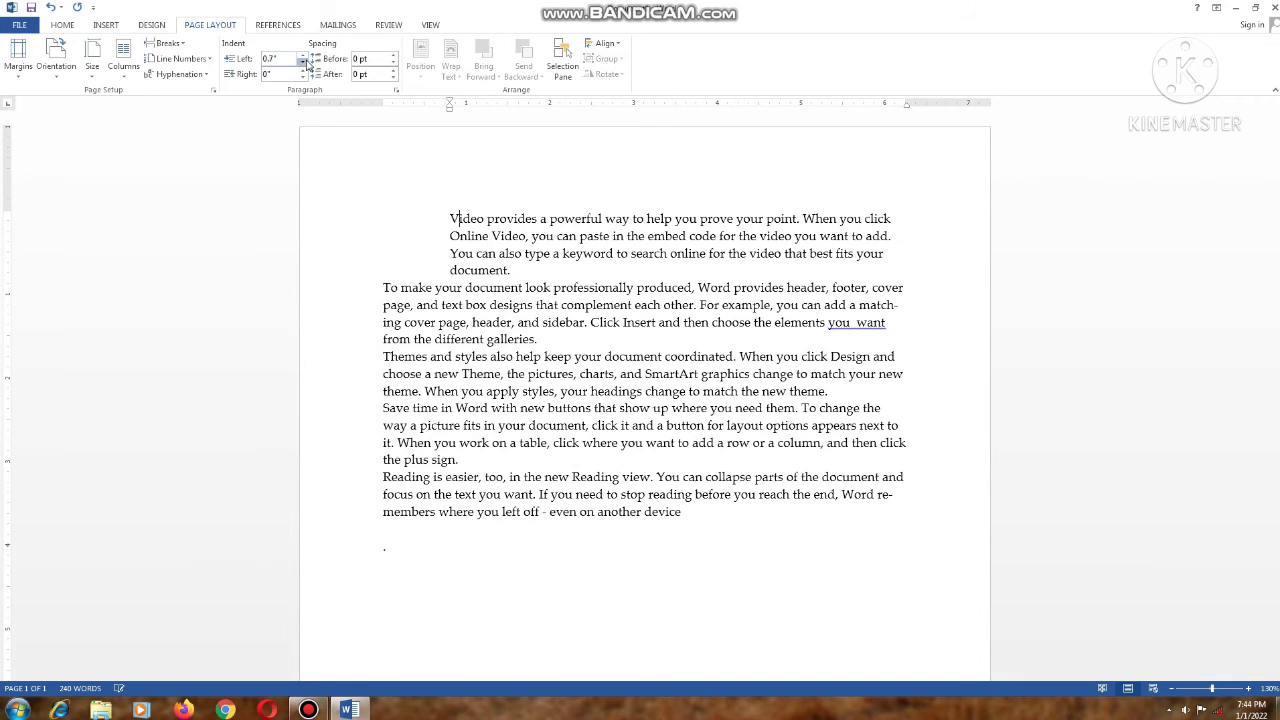
left_click(304, 64)
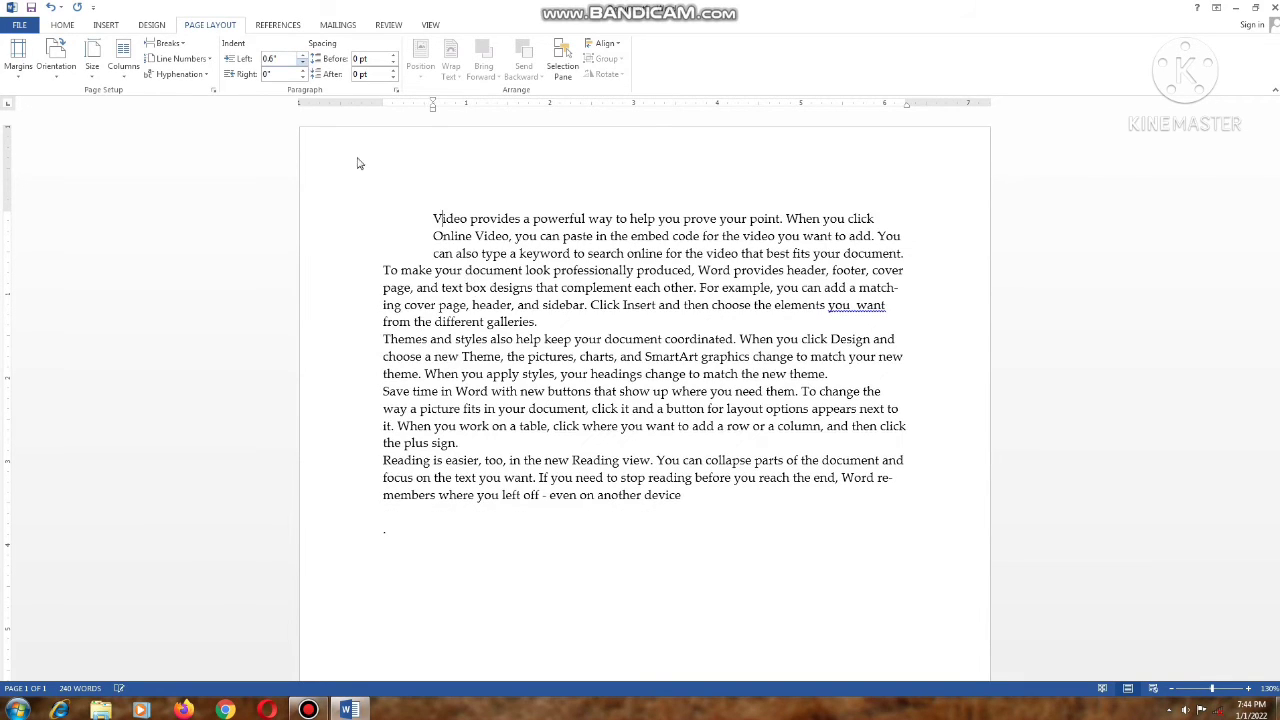
- Increase the right indent of the second paragraph to 0.7"
left_click(304, 71)
left_click(304, 71)
left_click(304, 71)
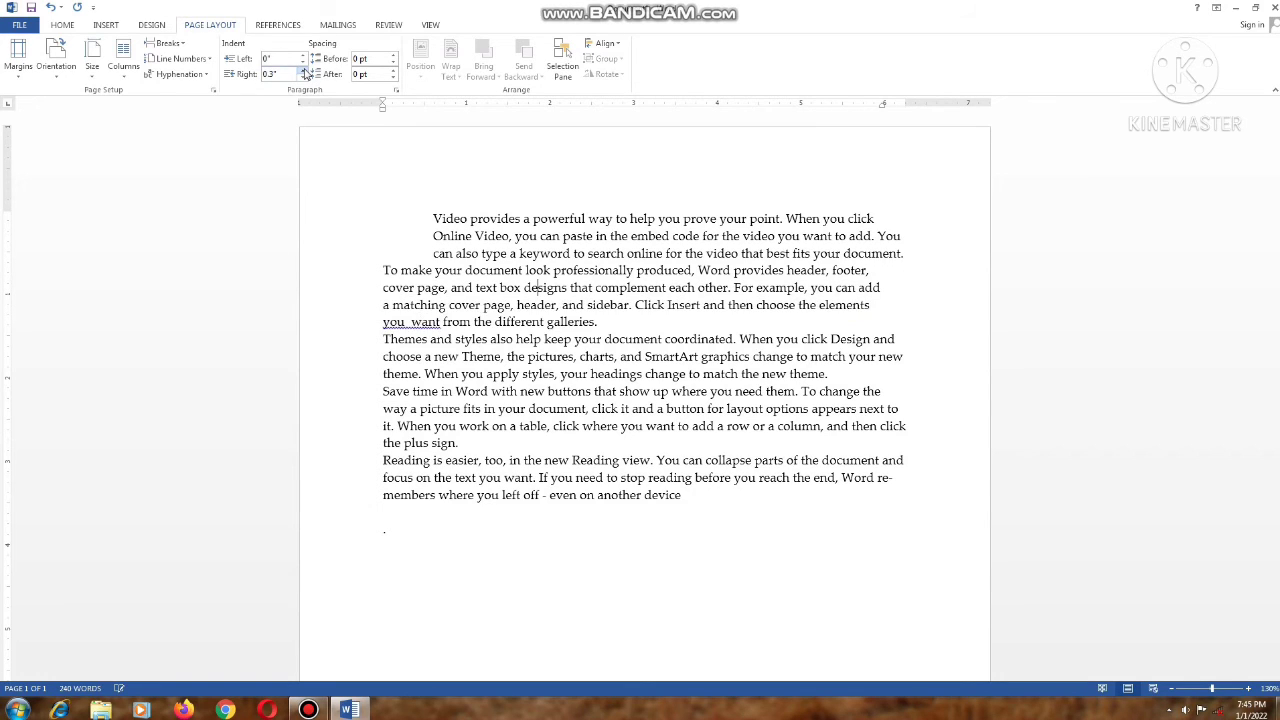
left_click(305, 72)
left_click(305, 72)
left_click(305, 72)
left_click(305, 72)
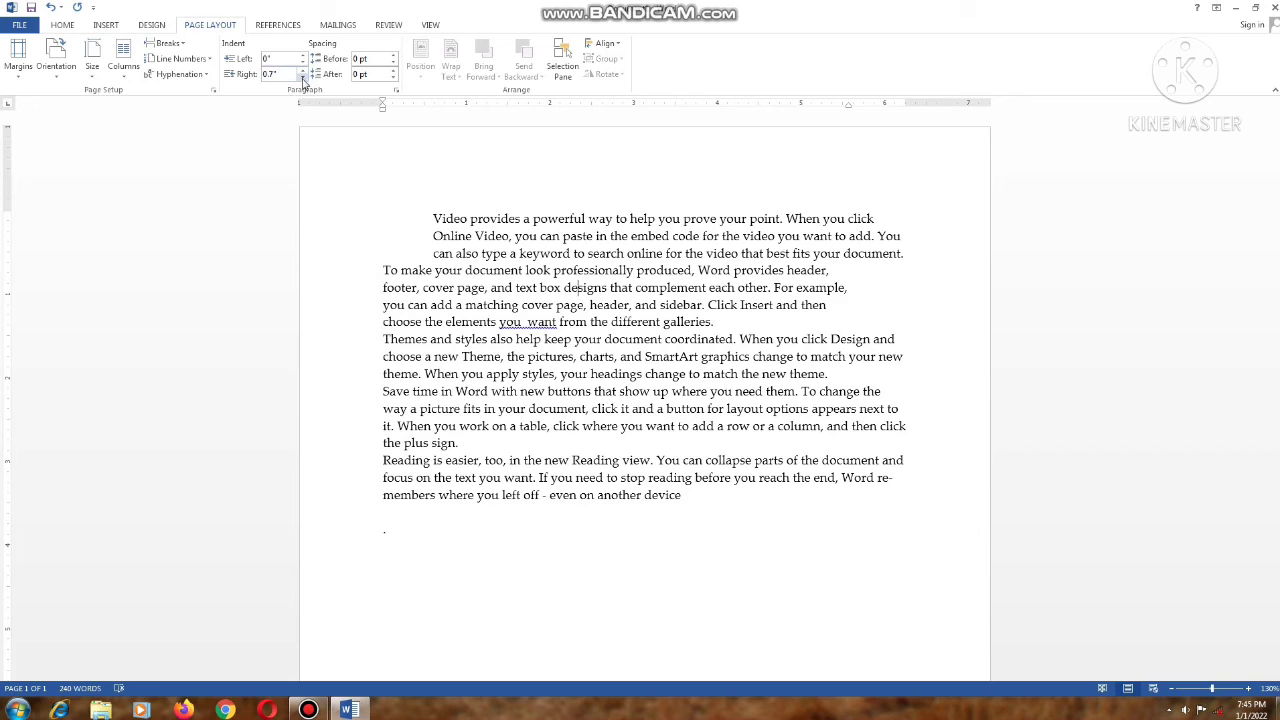
- Bring the right indent of the second paragraph back to 0"
left_click(303, 79)
left_click(303, 79)
left_click(303, 79)
left_click(303, 79)
left_click(303, 79)
left_click(303, 79)
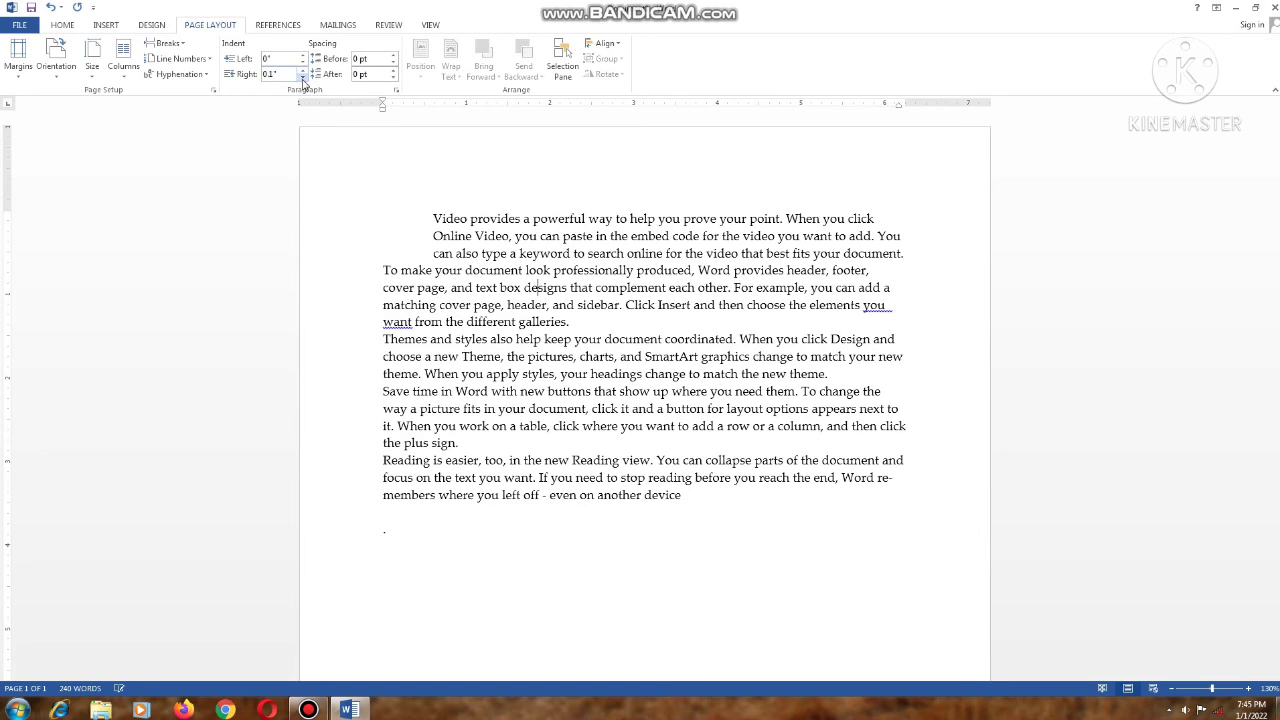
left_click(303, 79)
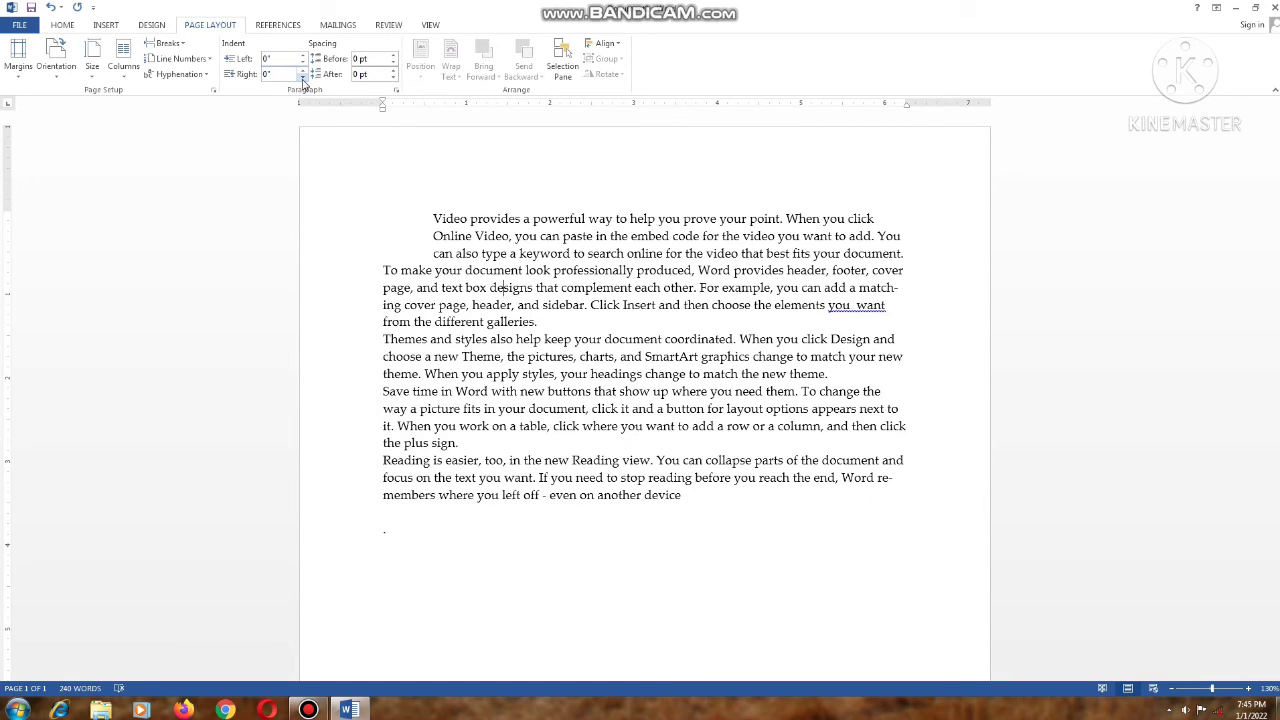
- Set the spacing before the second paragraph to 36 pt
left_click(473, 322)
left_click(490, 256)
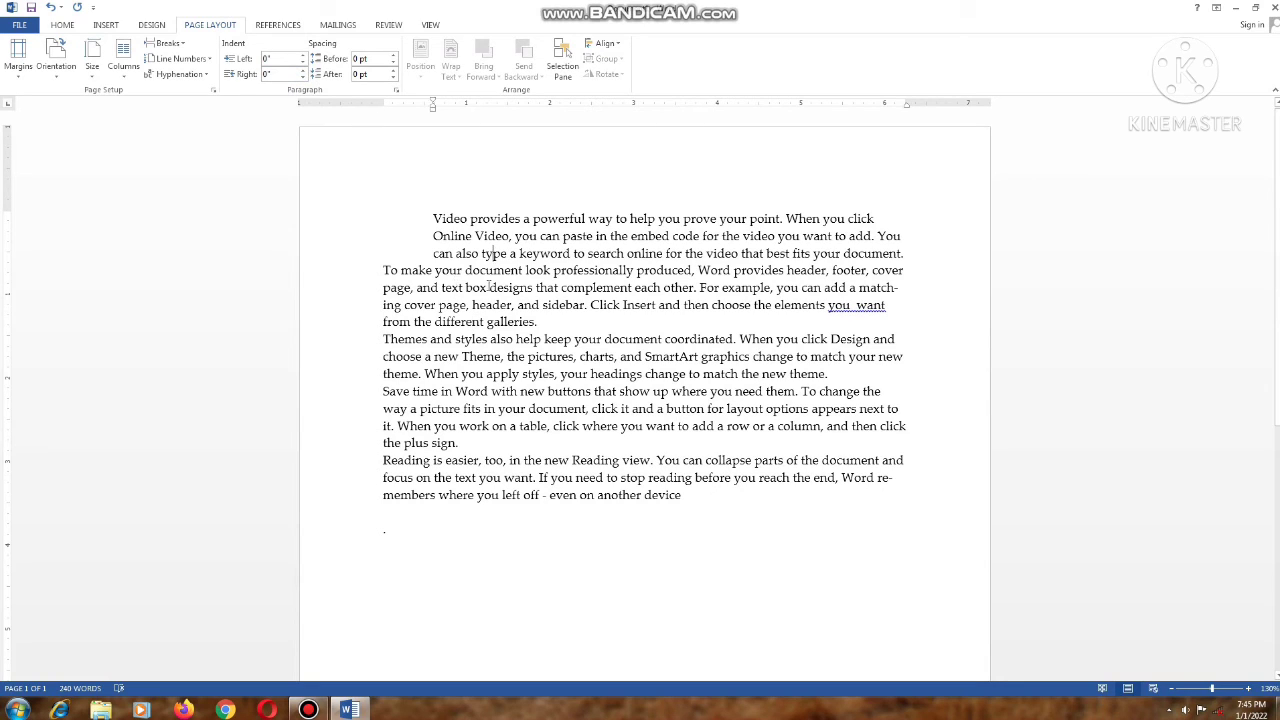
left_click(488, 287)
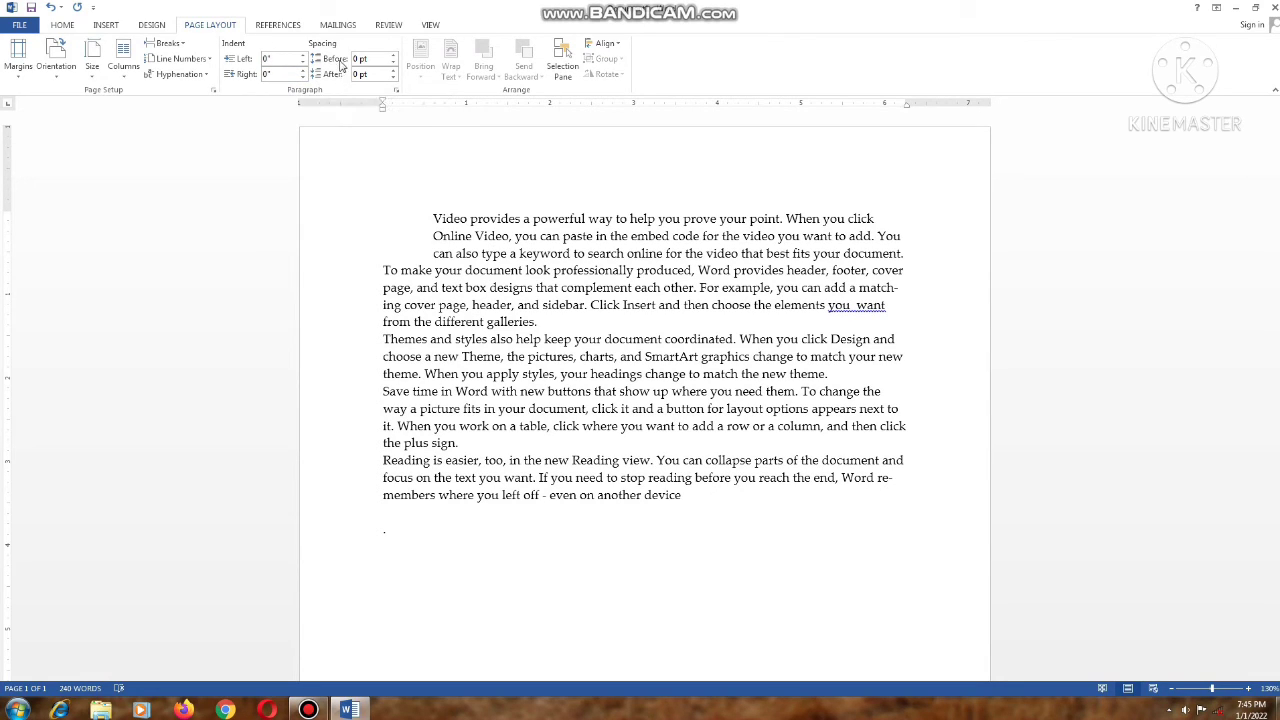
left_click(395, 56)
left_click(395, 56)
left_click(395, 56)
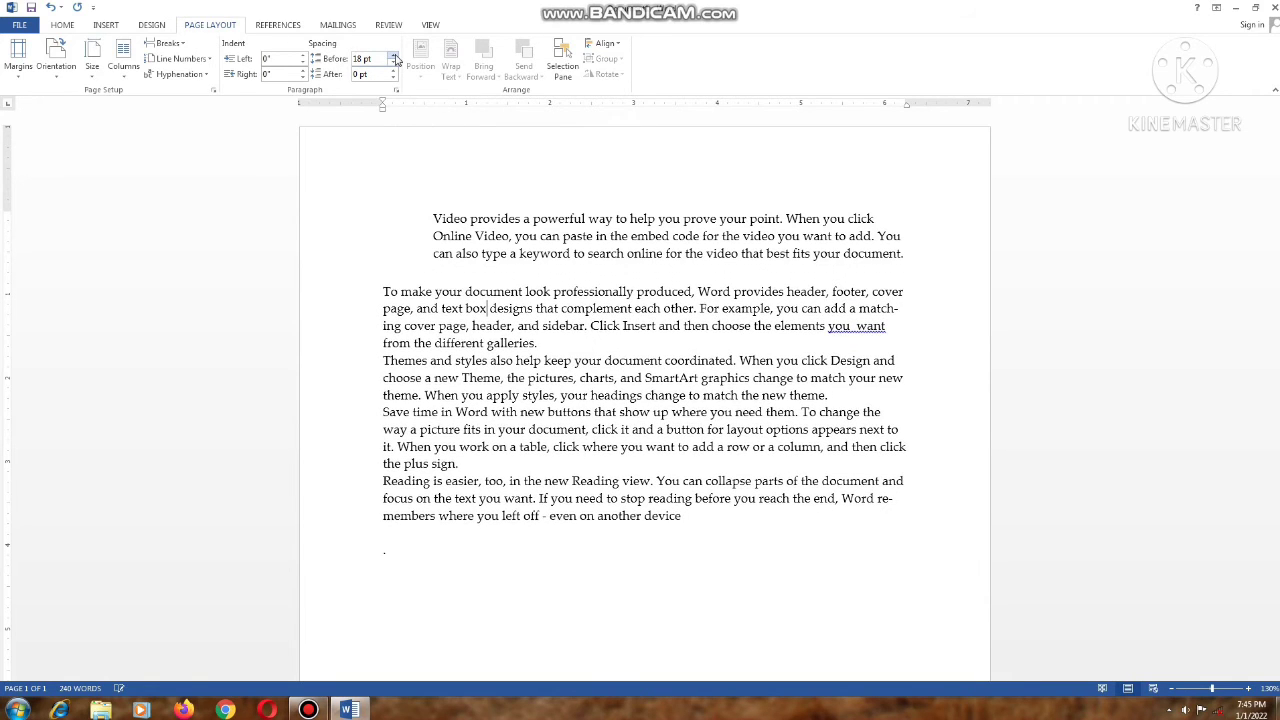
left_click(395, 56)
left_click(395, 56)
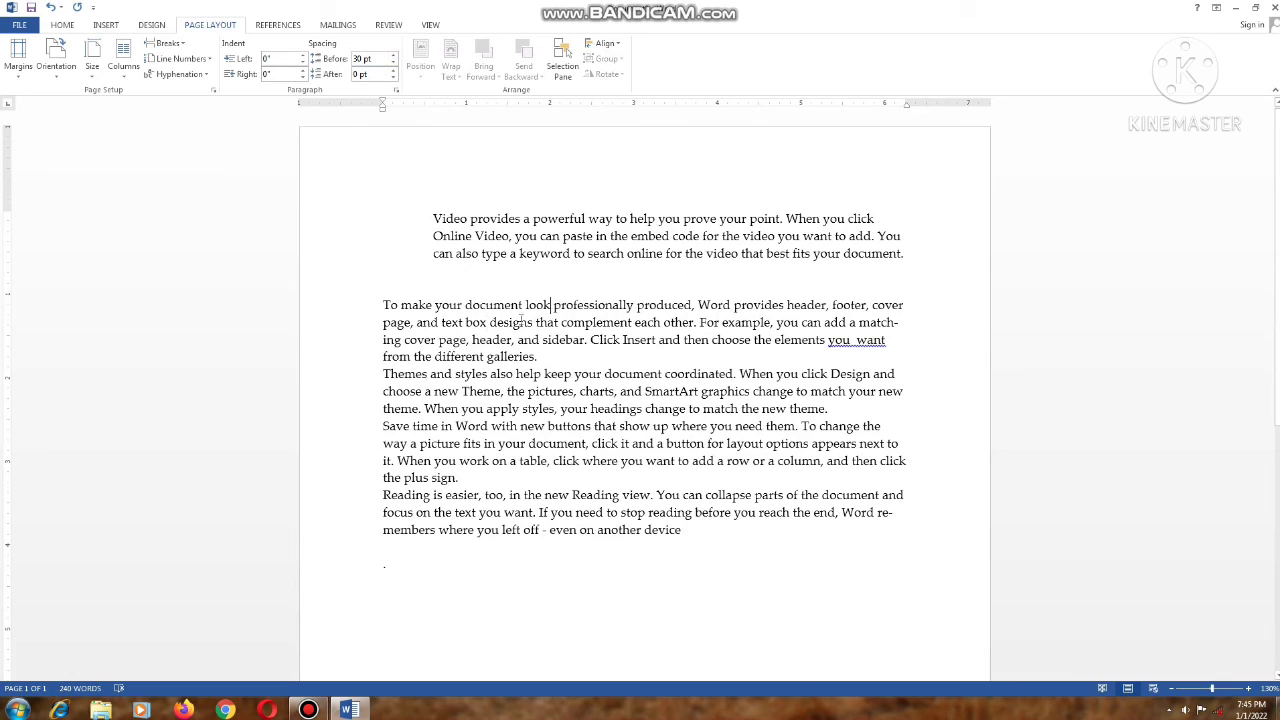
left_click(395, 57)
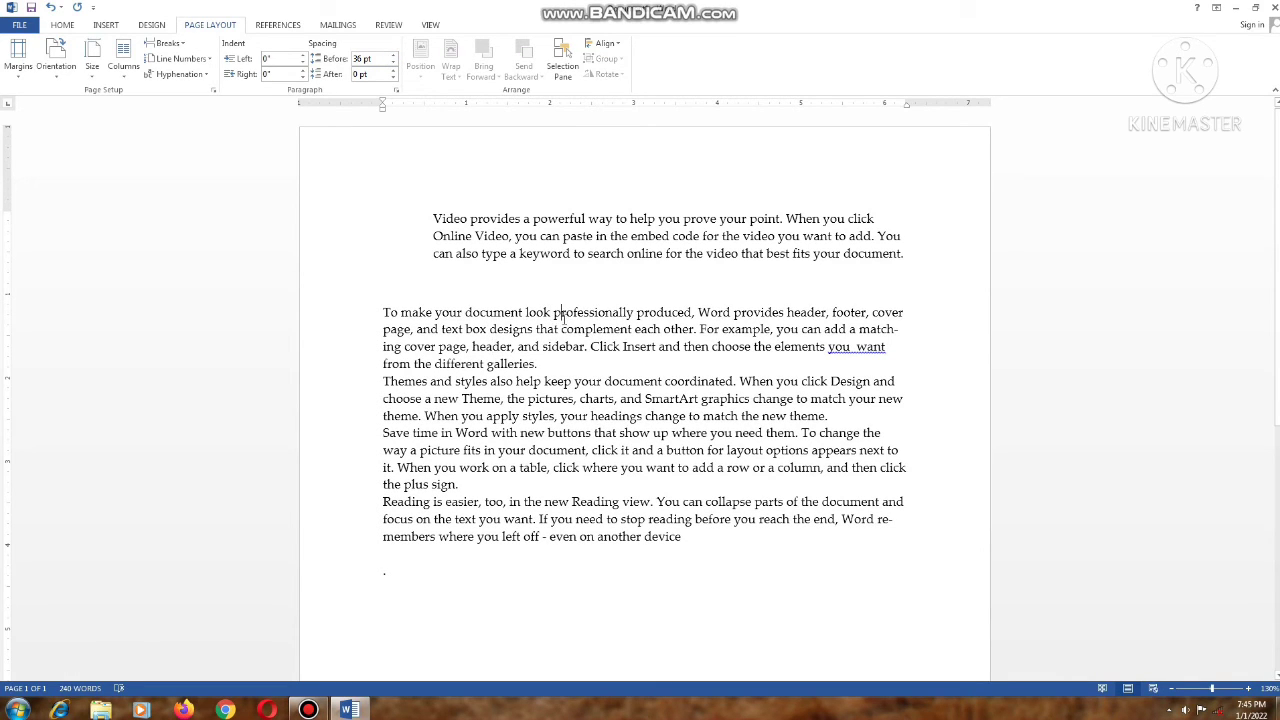
- Select part of the second paragraph, set its spacing after to 42 pt, and clear the selection
left_click_drag(518, 312, 578, 339)
left_click(538, 332)
left_click(563, 345, "shift")
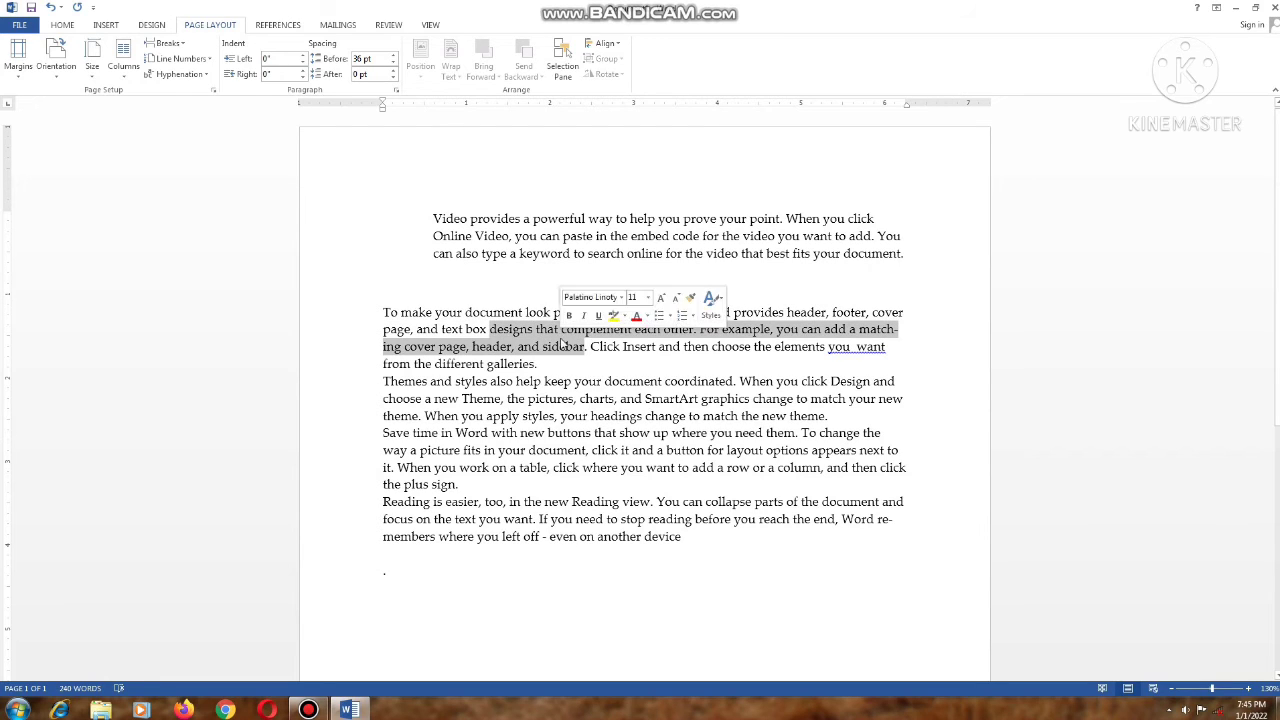
left_click(394, 70)
left_click(394, 70)
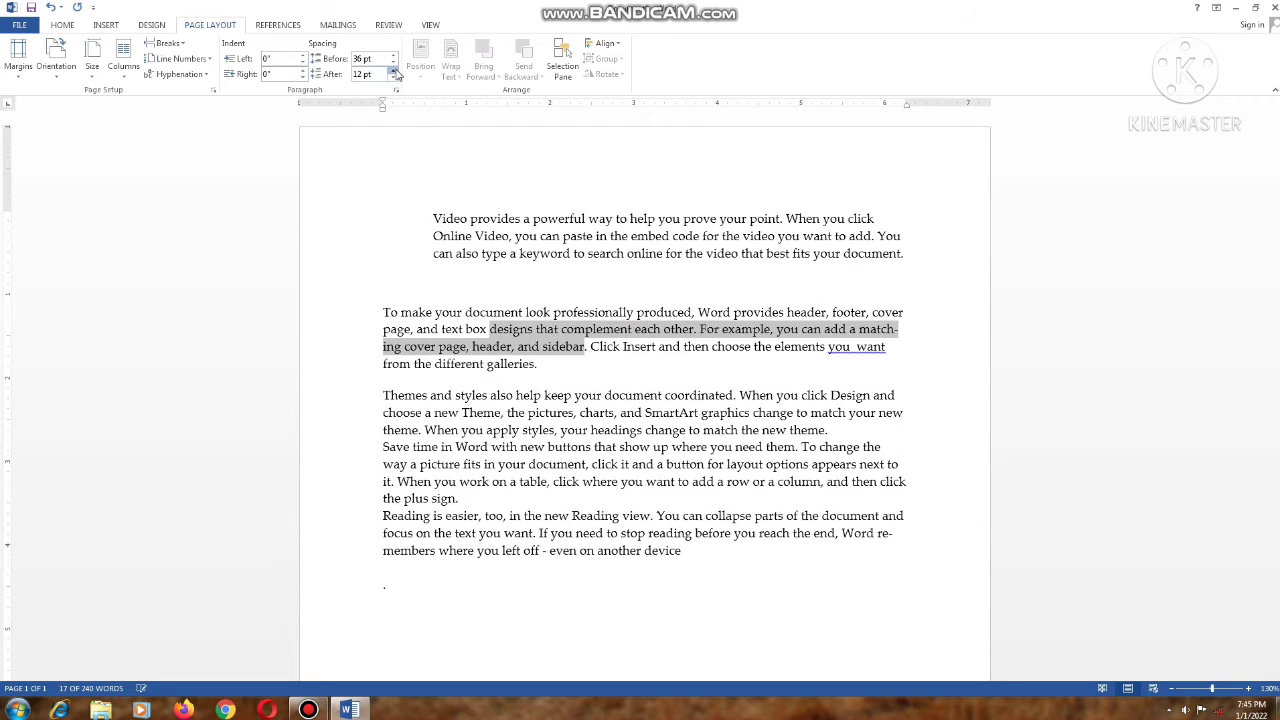
left_click(394, 70)
left_click(394, 70)
left_click(394, 70)
left_click(394, 70)
left_click(395, 72)
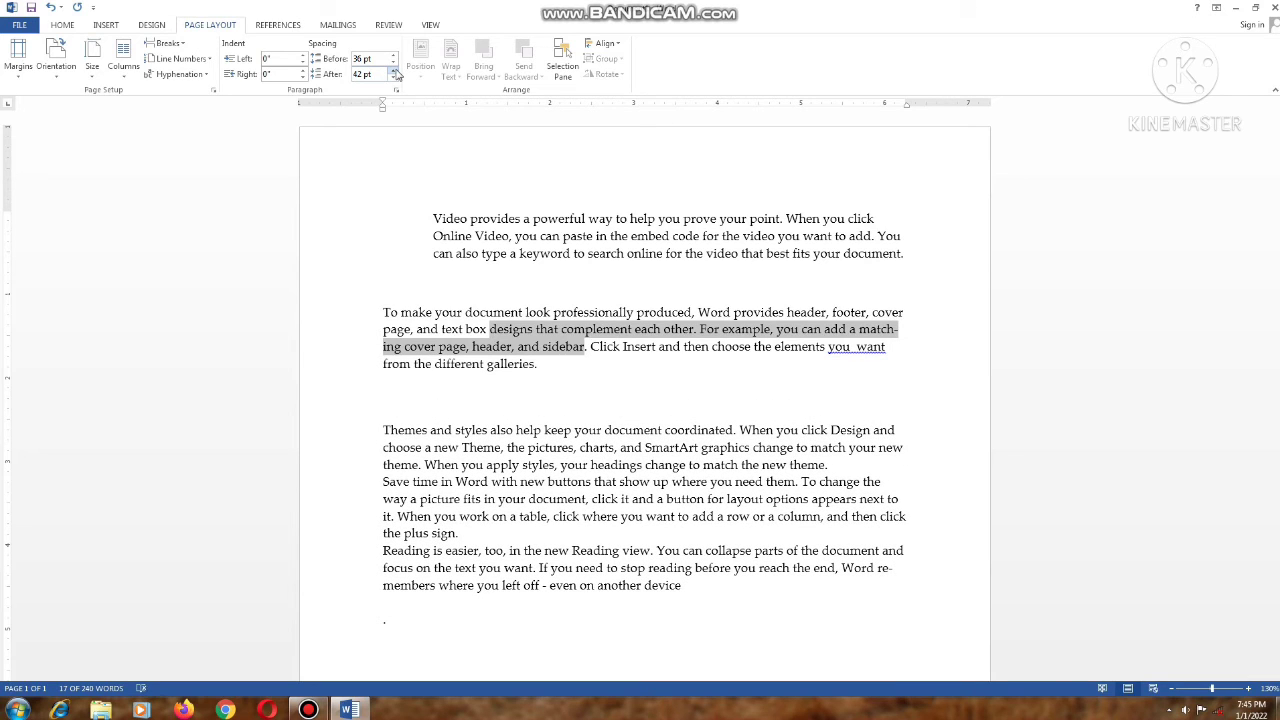
left_click(531, 313)
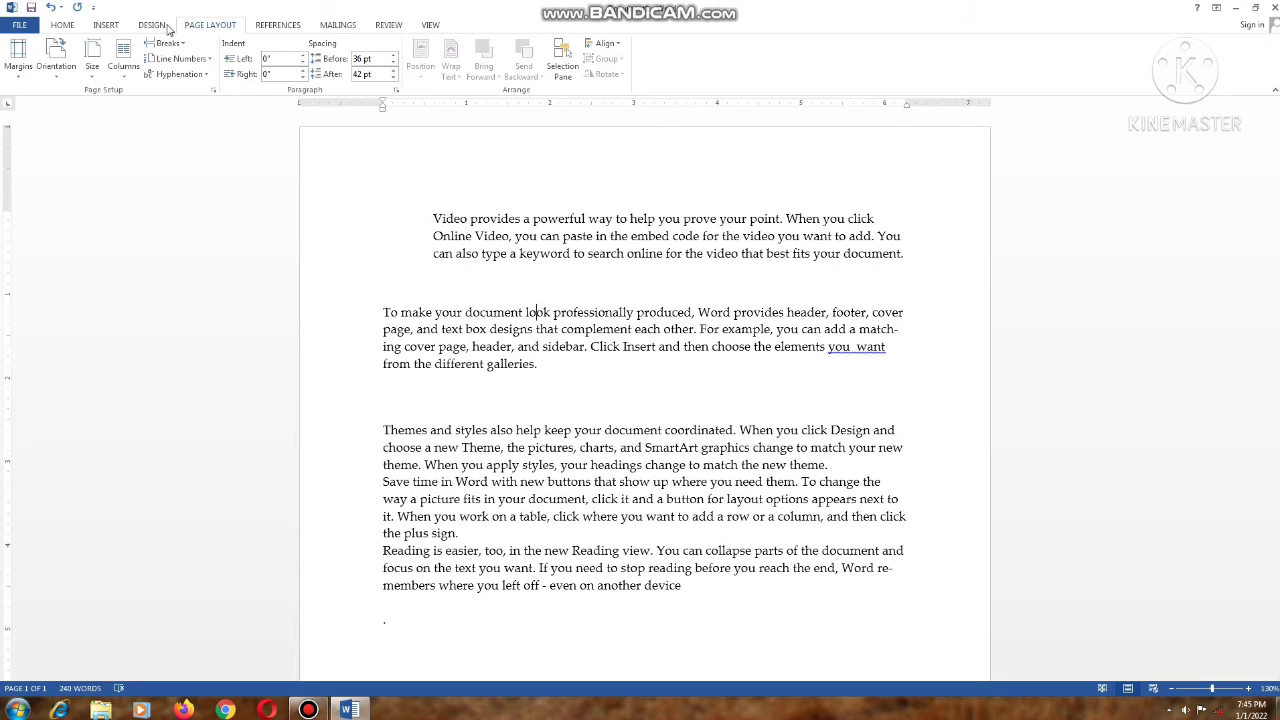
- Draw a tall rectangle shape overlapping the second and third paragraphs, and bring up the page layout commands for it
left_click(164, 27)
left_click(114, 27)
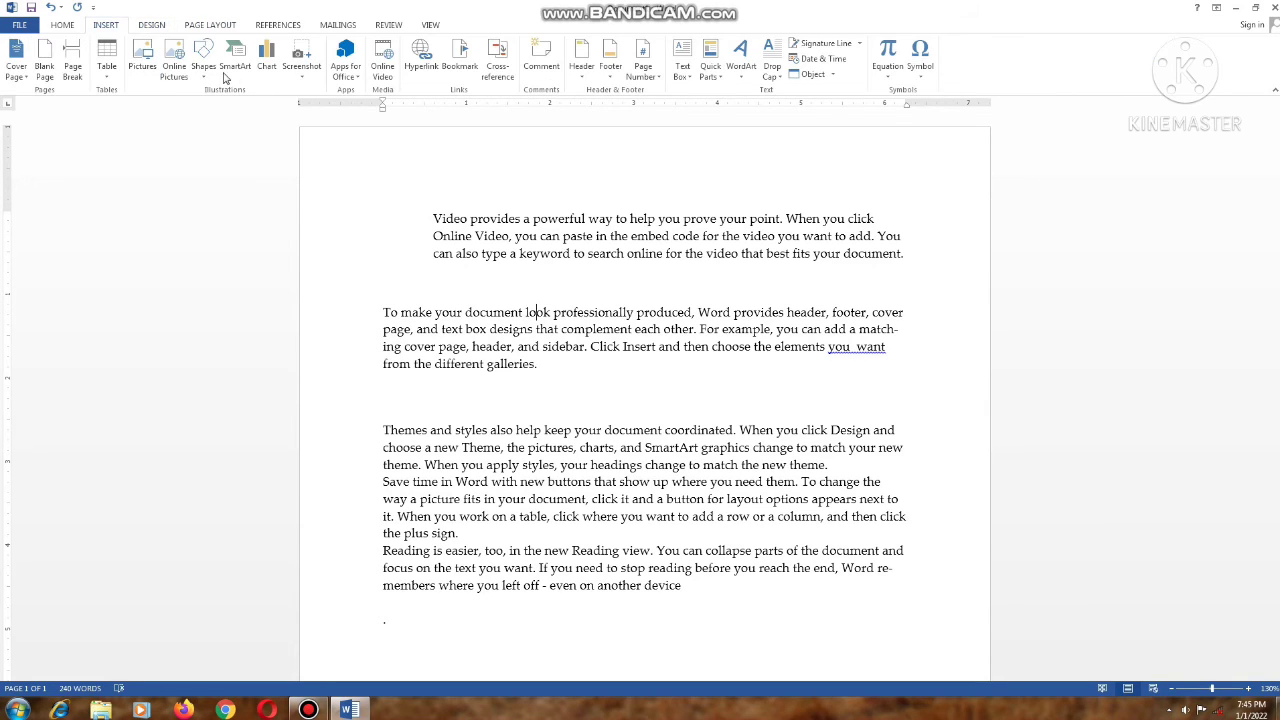
left_click(212, 84)
left_click(242, 108)
mouse_move(540, 312)
left_mouse_down()
mouse_move(630, 446)
mouse_move(646, 444)
left_mouse_up()
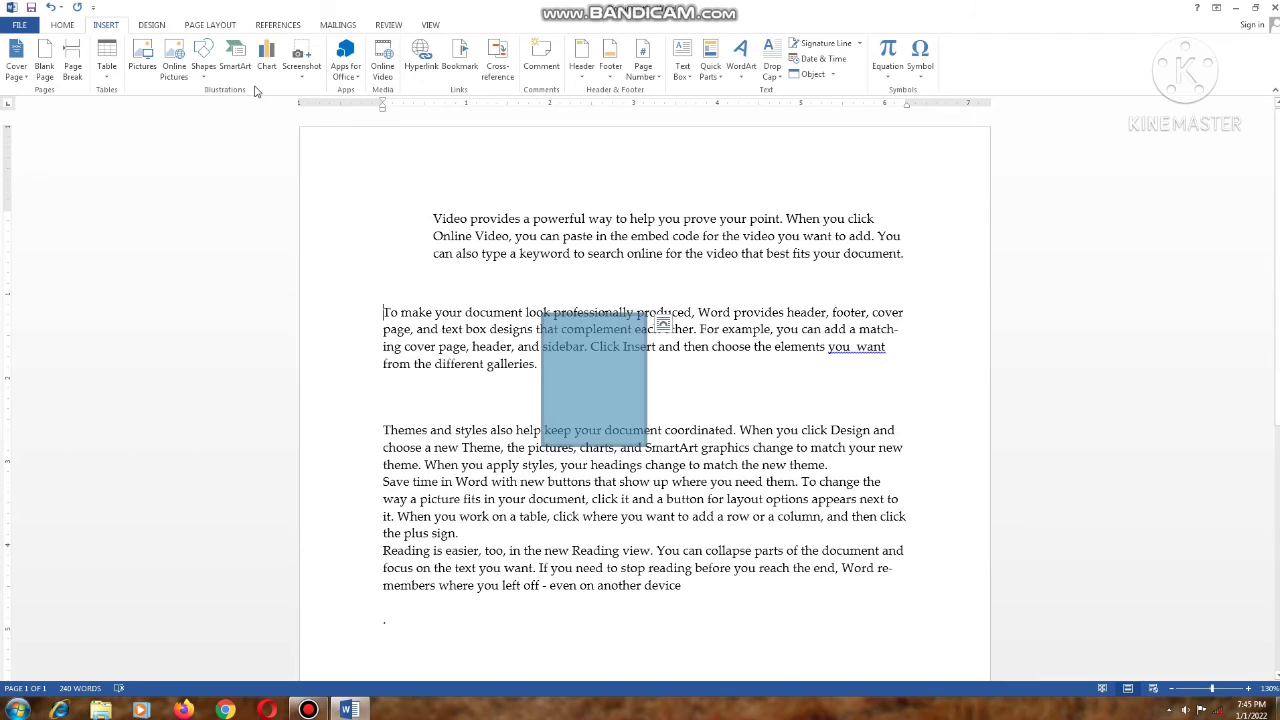
left_click(205, 26)
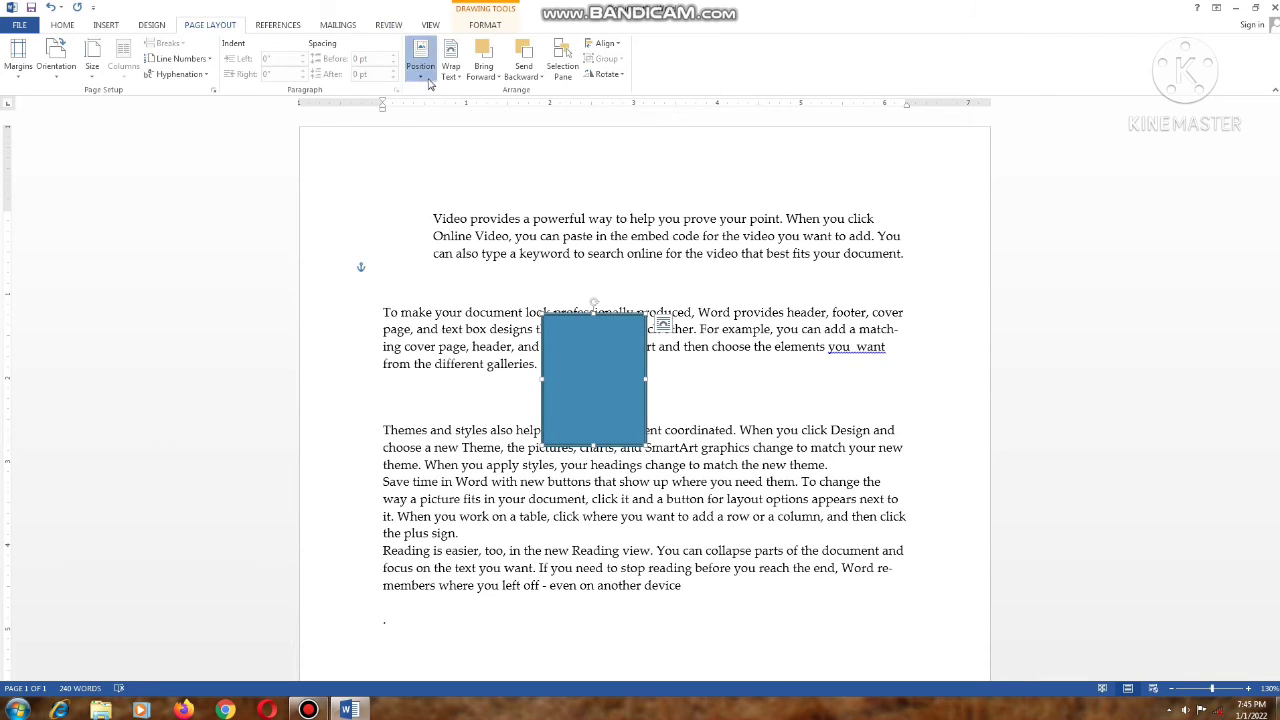
- Position the rectangle in the page's top left with square text wrapping
left_click(420, 60)
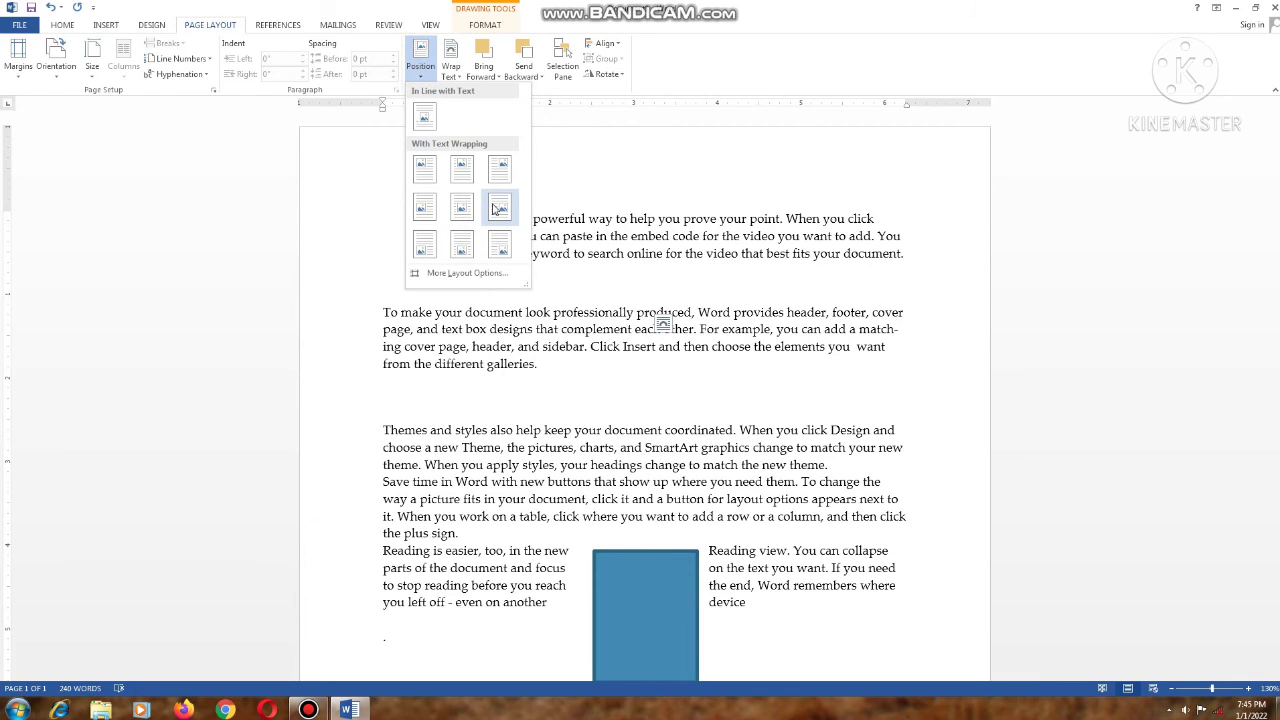
left_click(424, 168)
left_click(458, 72)
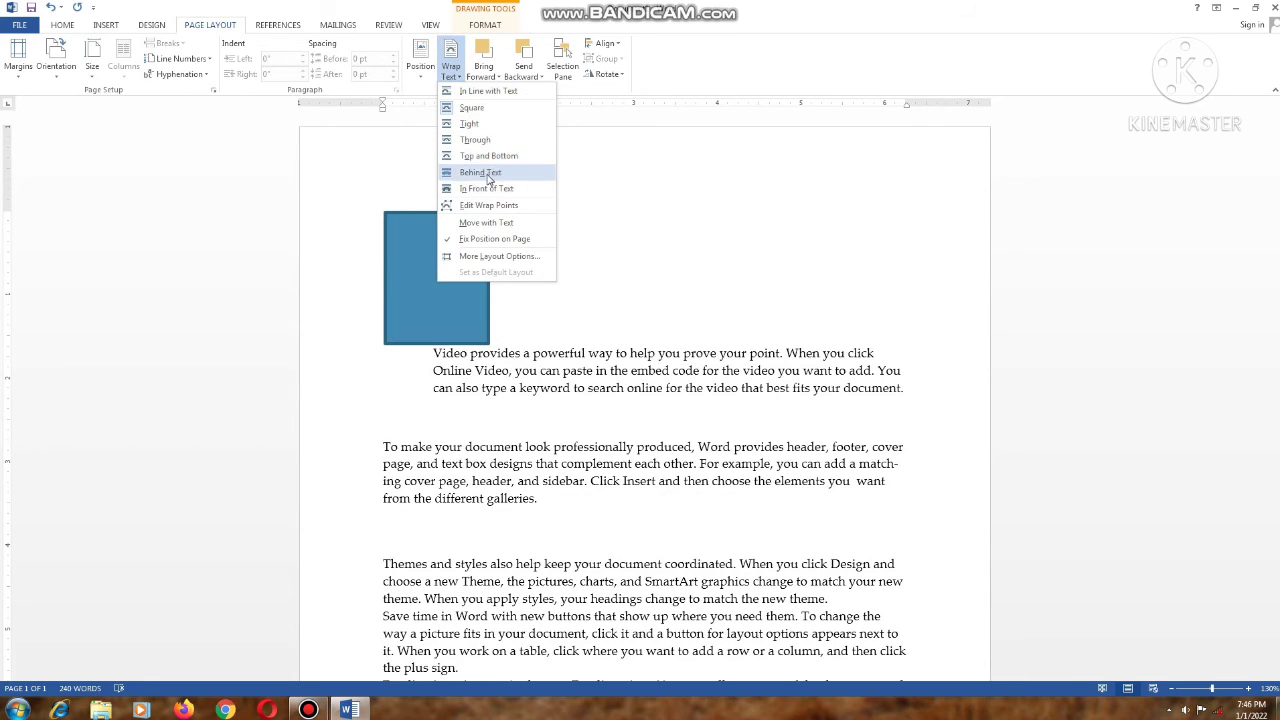
- Reposition the rectangle on the page, move it up into the middle of the third paragraph, and keep square text wrapping
left_click(422, 66)
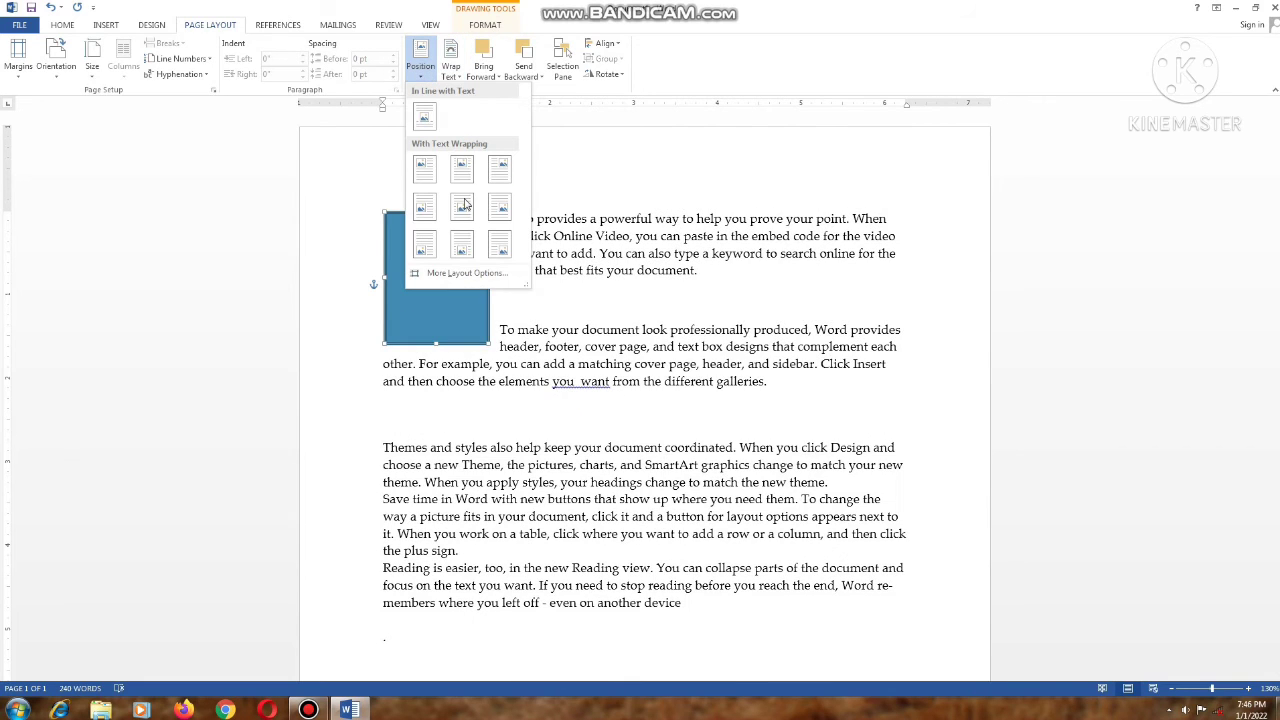
left_click(500, 256)
left_click_drag(646, 537, 632, 473)
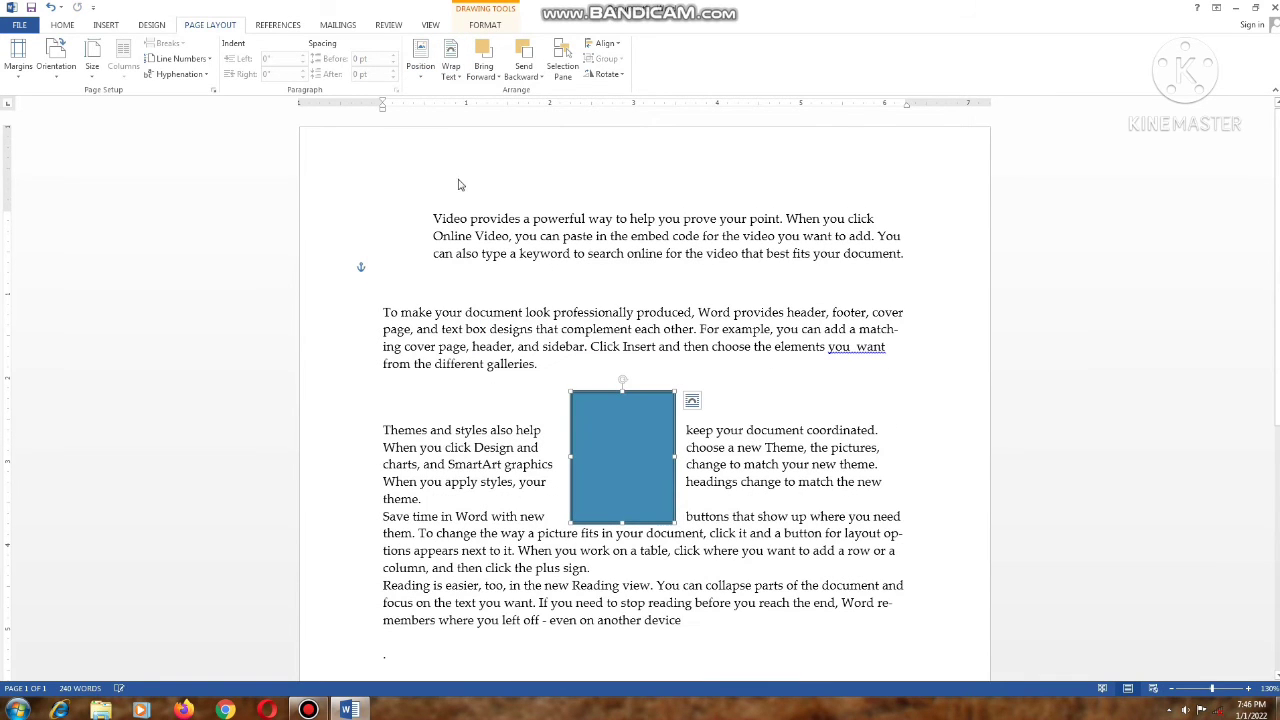
left_click(452, 75)
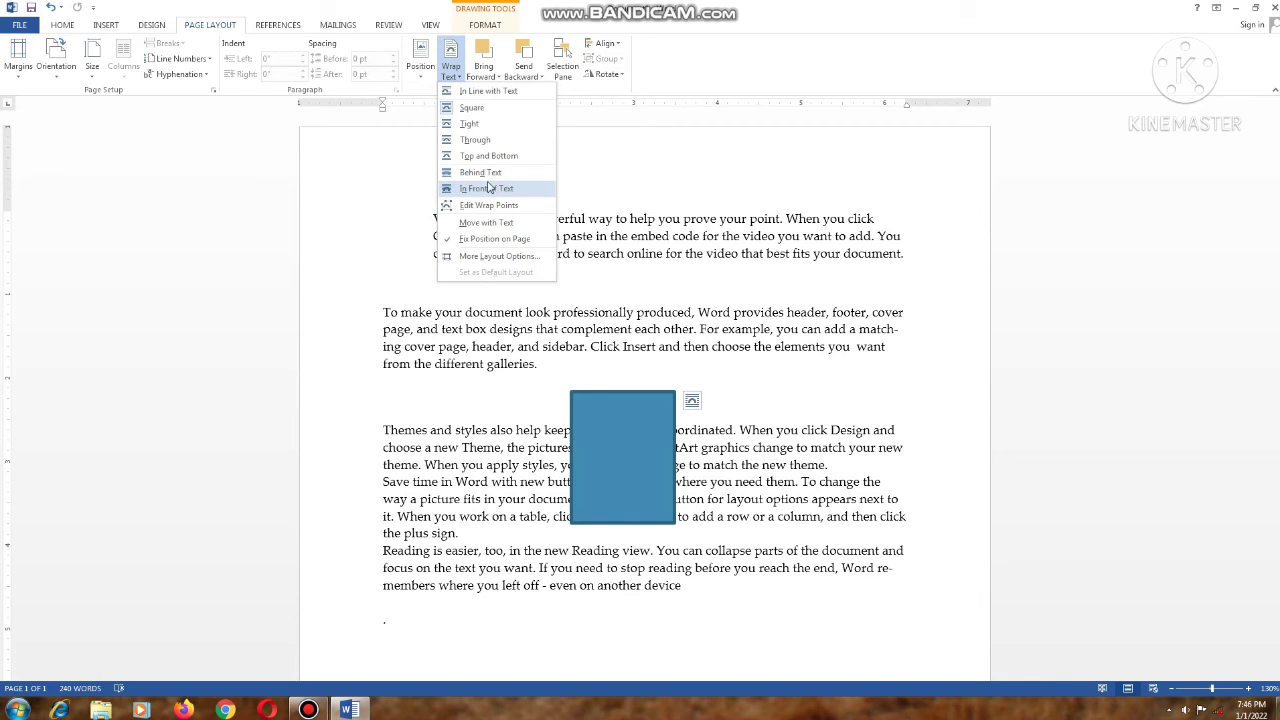
left_click(502, 117)
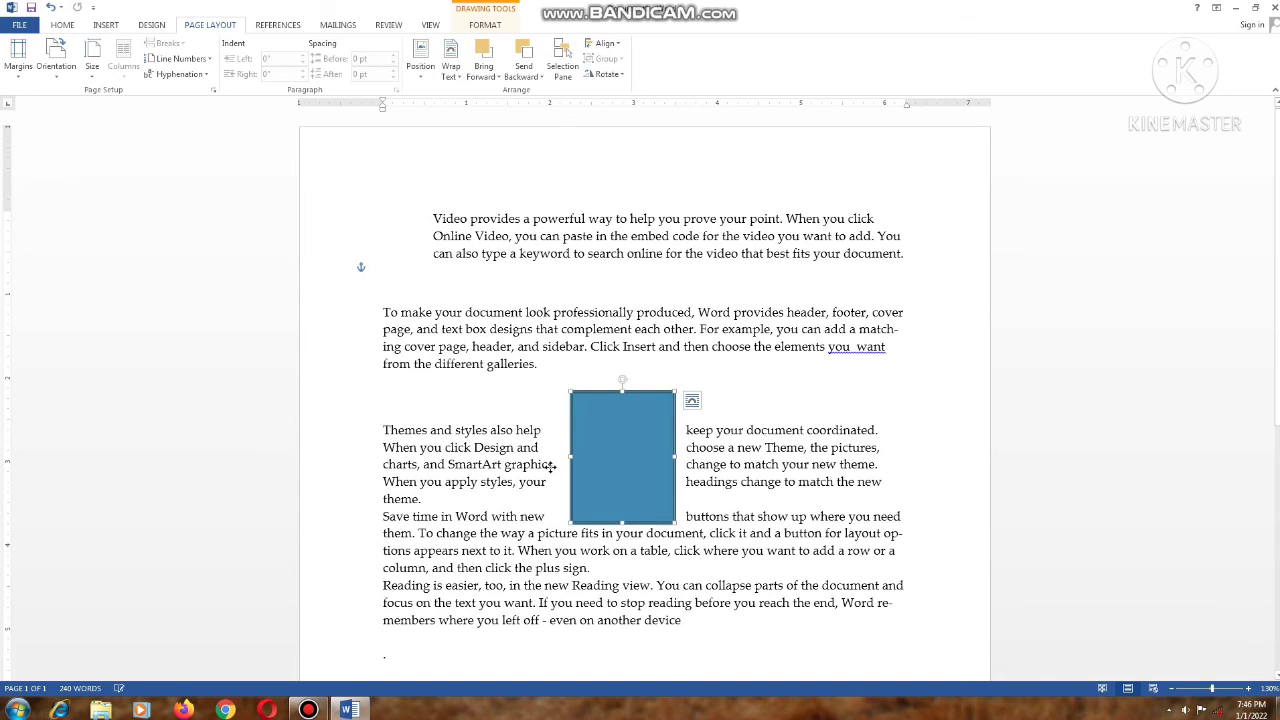
- Duplicate the rectangle and place the two copies partly overlapping between the second and third paragraphs
left_click_drag(630, 474, 624, 416)
left_click(690, 351)
left_click(337, 149)
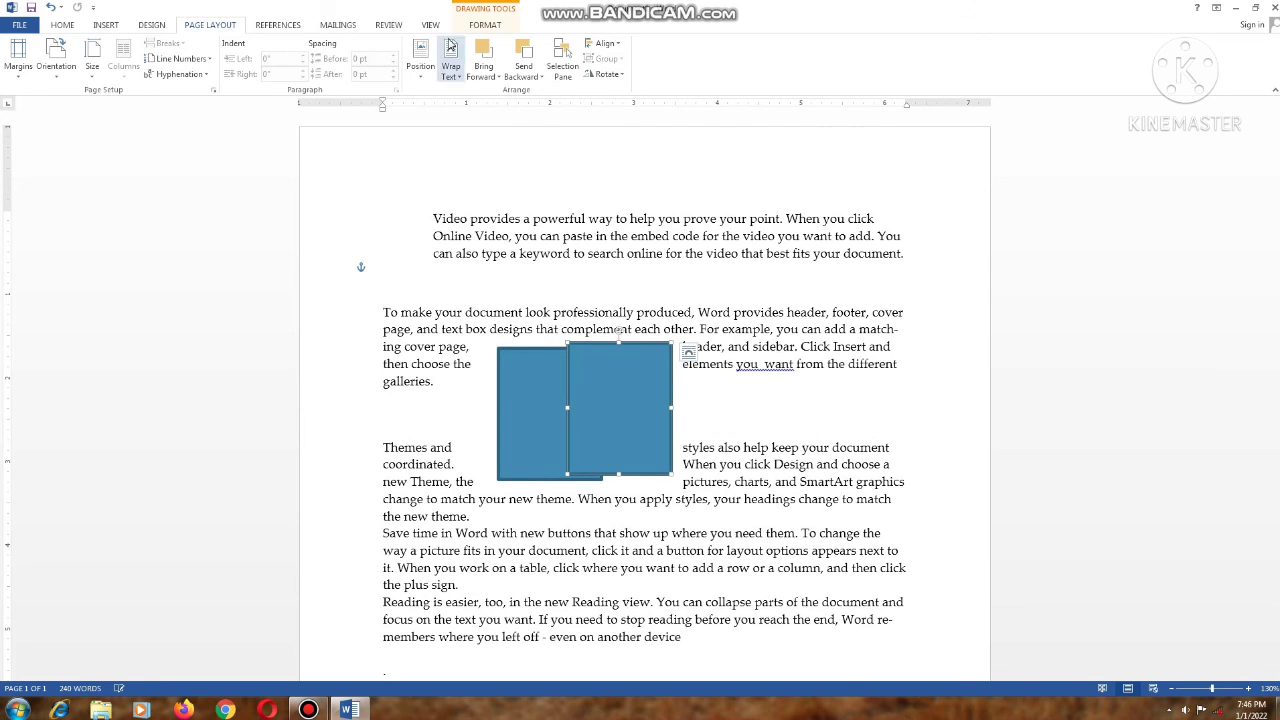
- Apply the red-orange shape style to the front rectangle
left_click(485, 24)
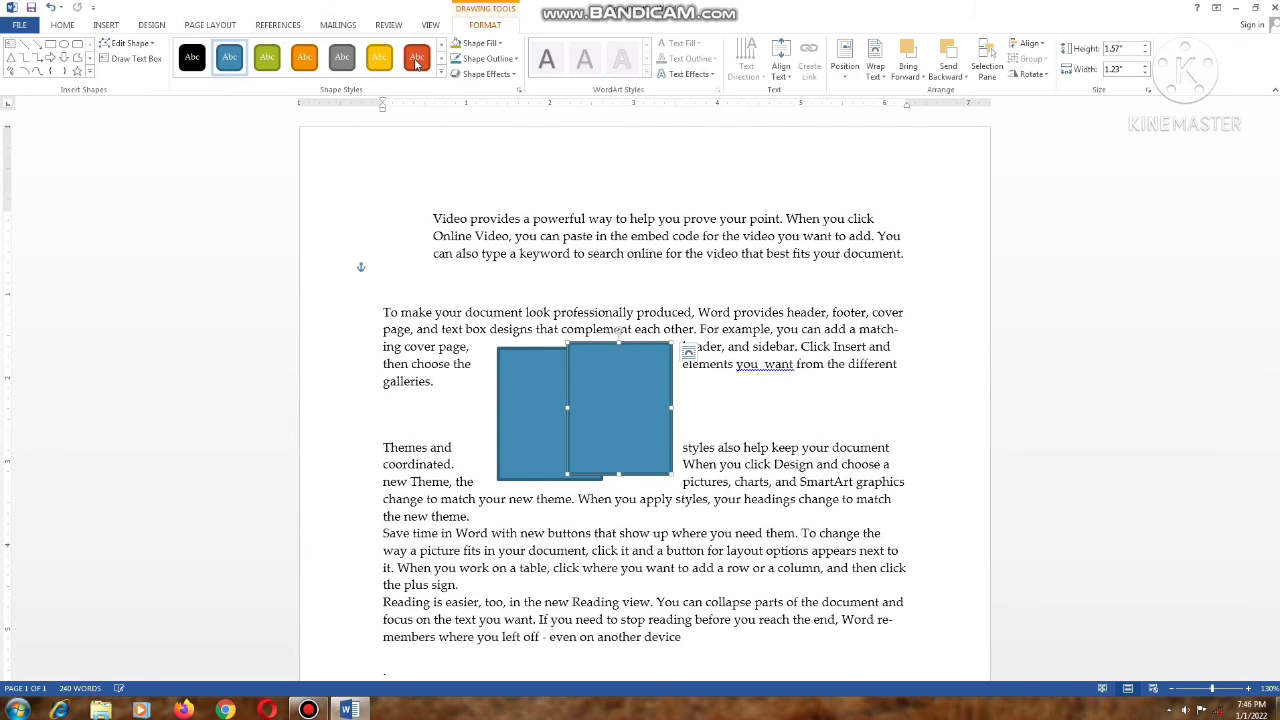
left_click(416, 57)
left_click(598, 400)
left_click(610, 399)
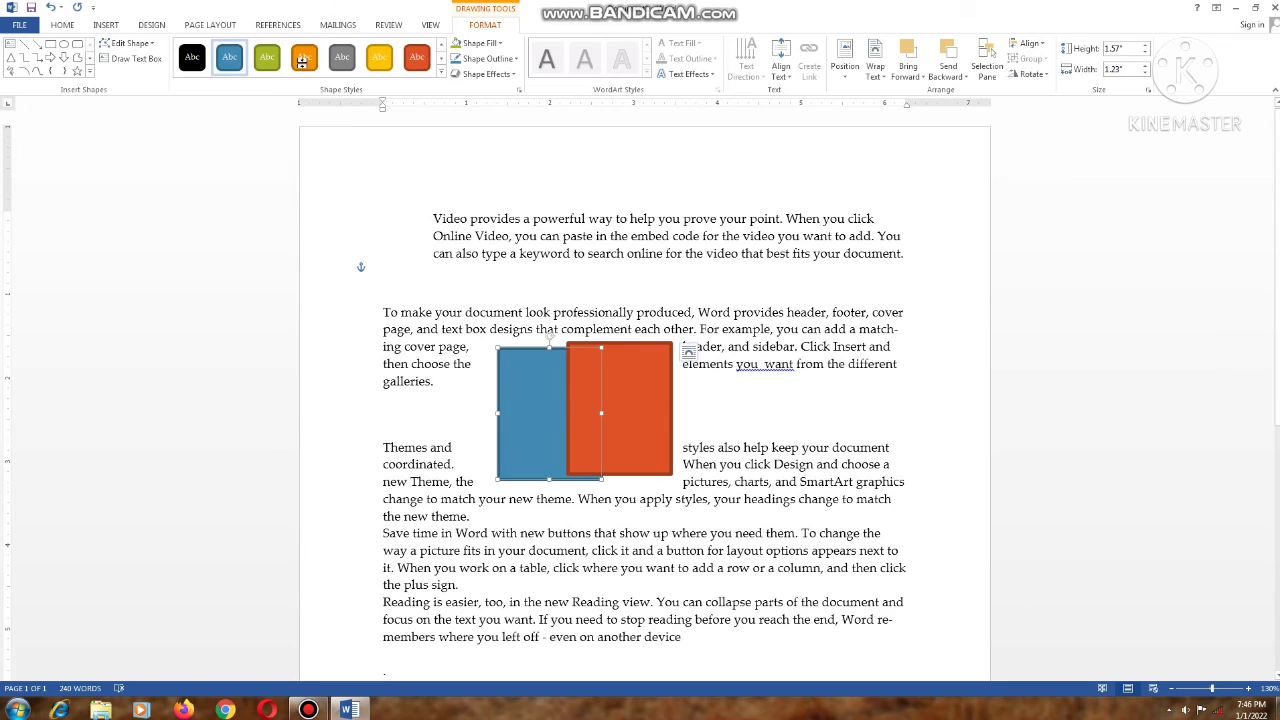
- Bring the blue rectangle forward over the red one, and send it to the back again
left_click(551, 364)
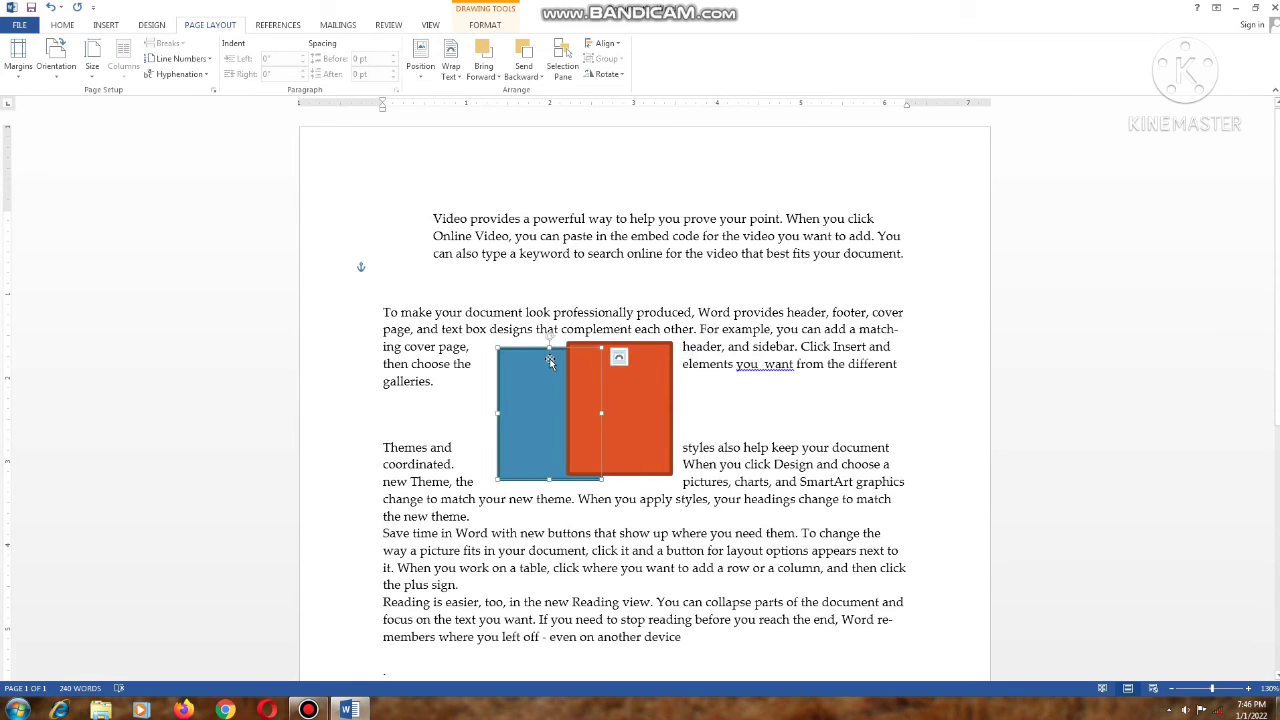
left_click(490, 78)
left_click(492, 92)
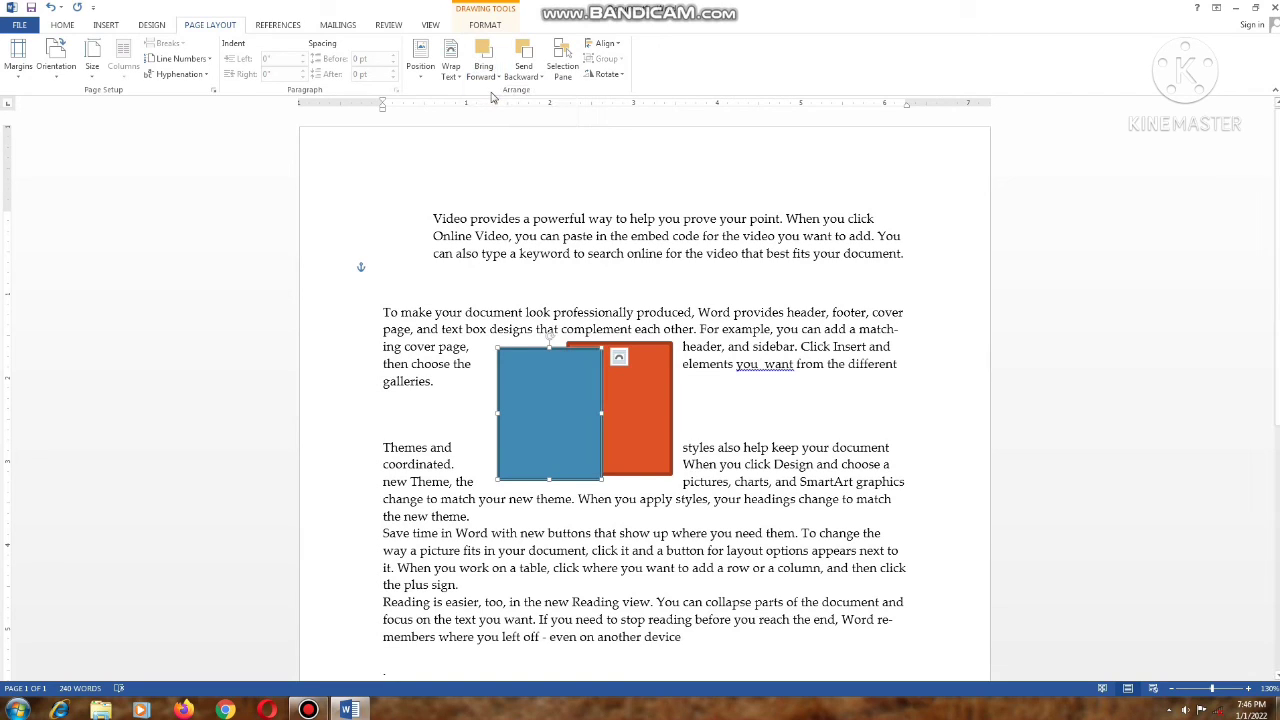
left_click(524, 74)
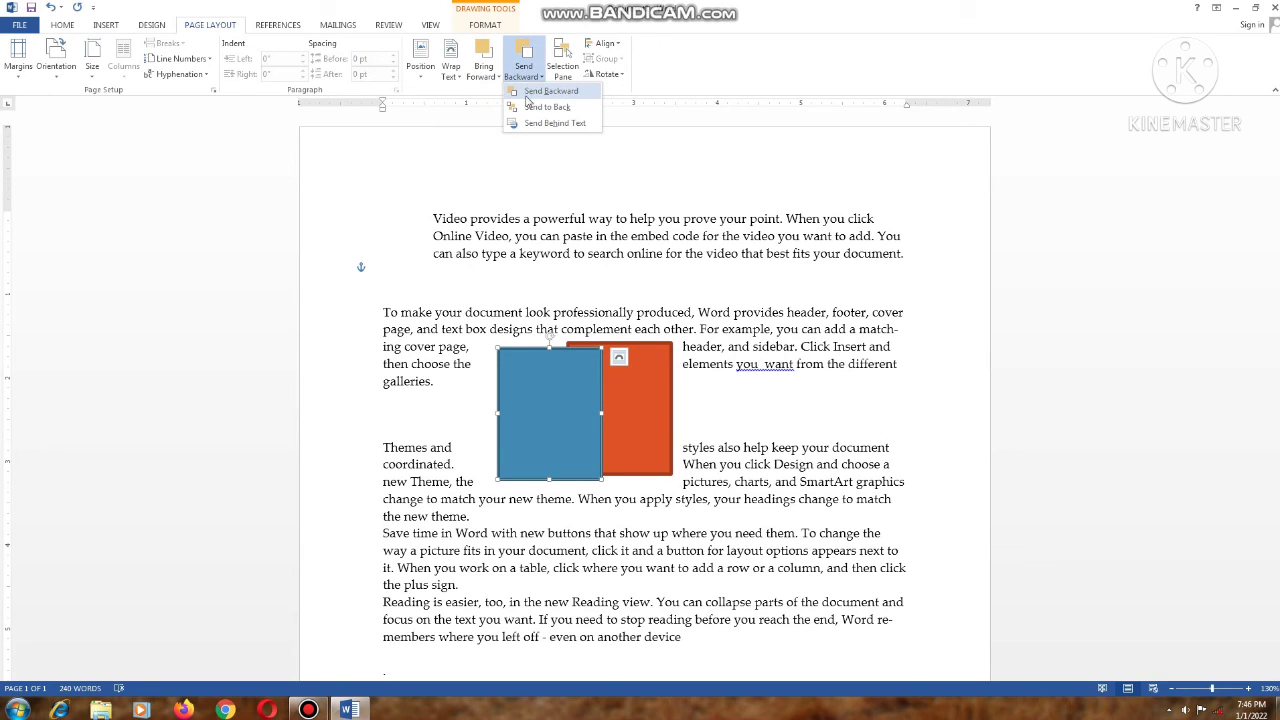
left_click(528, 106)
- Display the Selection pane, select the two rectangles in turn to compare their entries, and close the pane
left_click(567, 72)
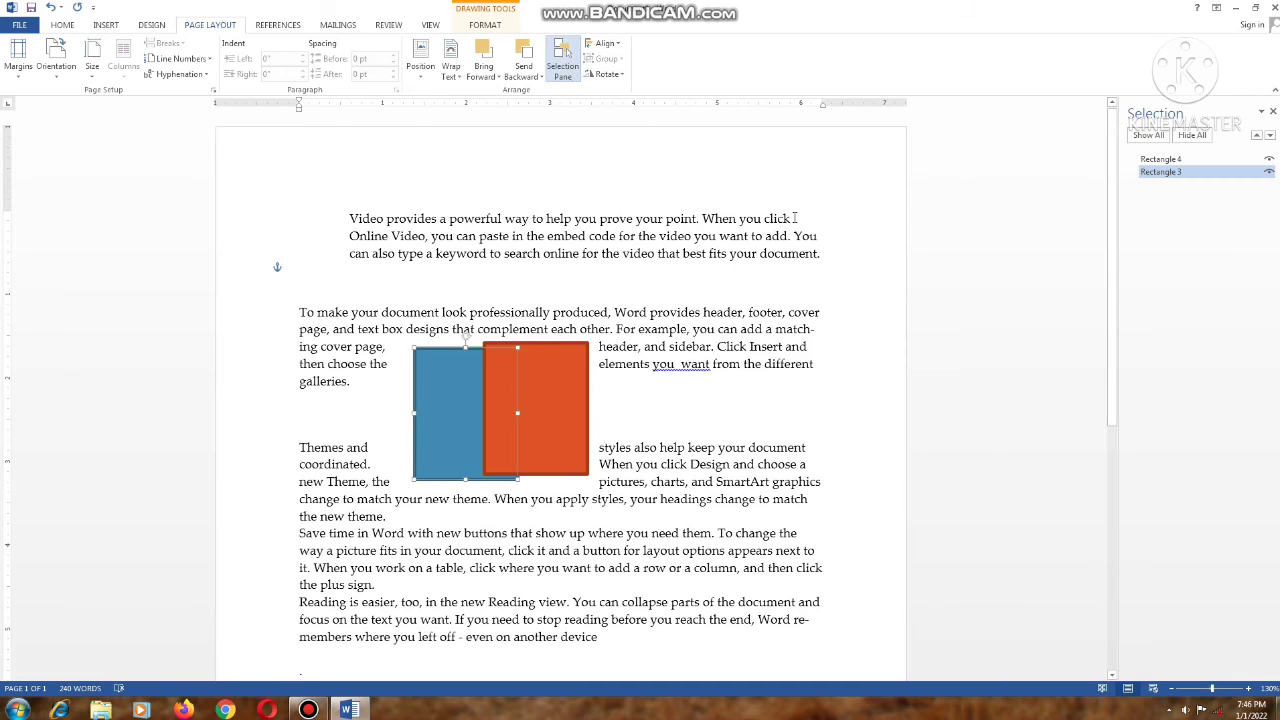
left_click(550, 420)
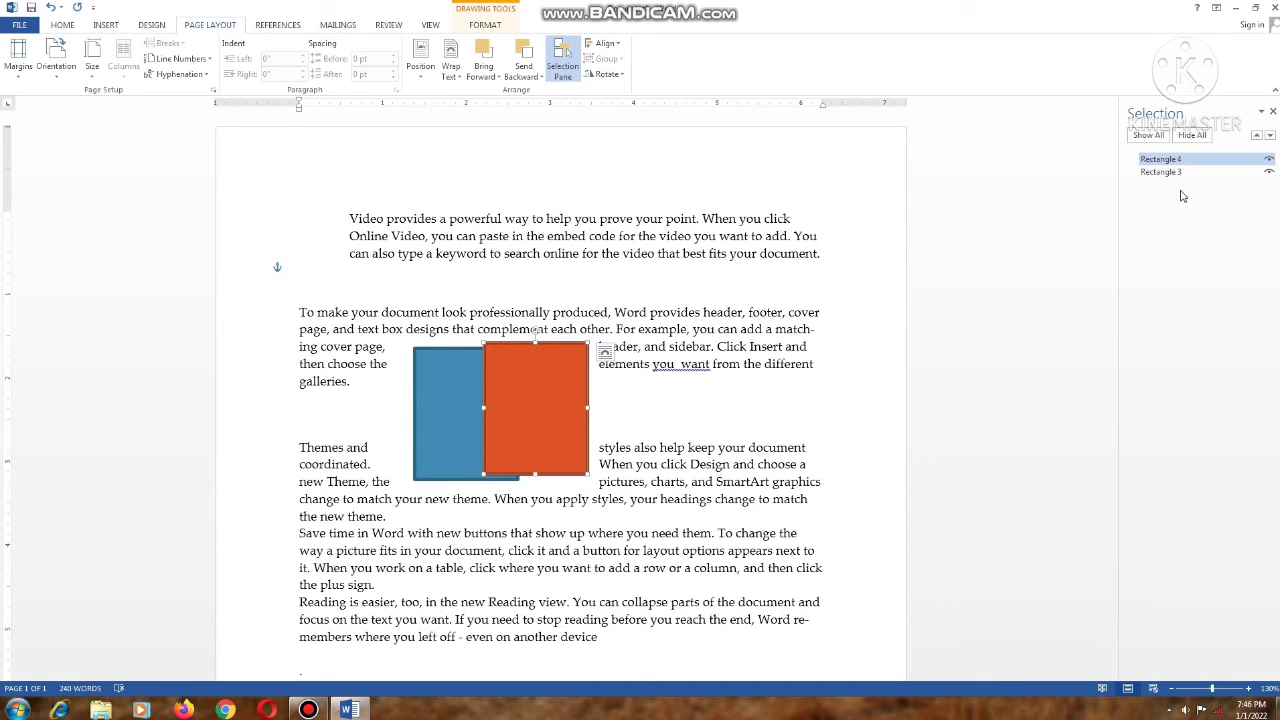
left_click(441, 408)
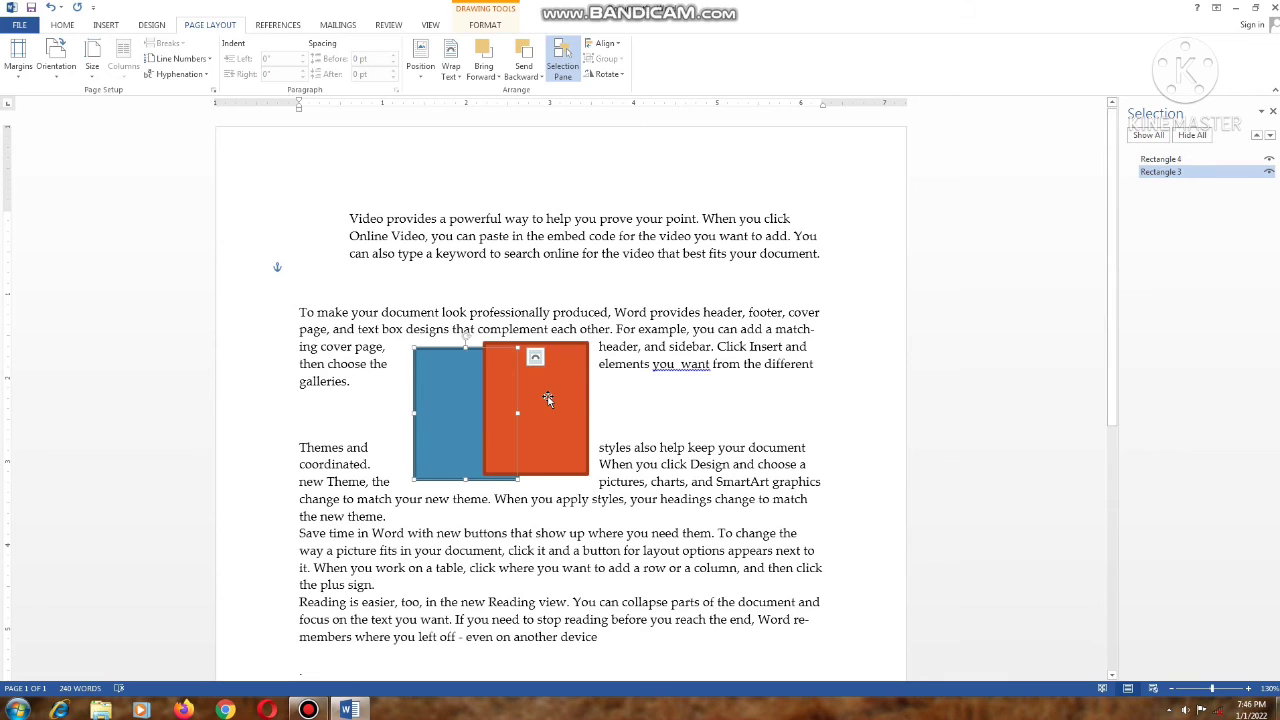
left_click(548, 399)
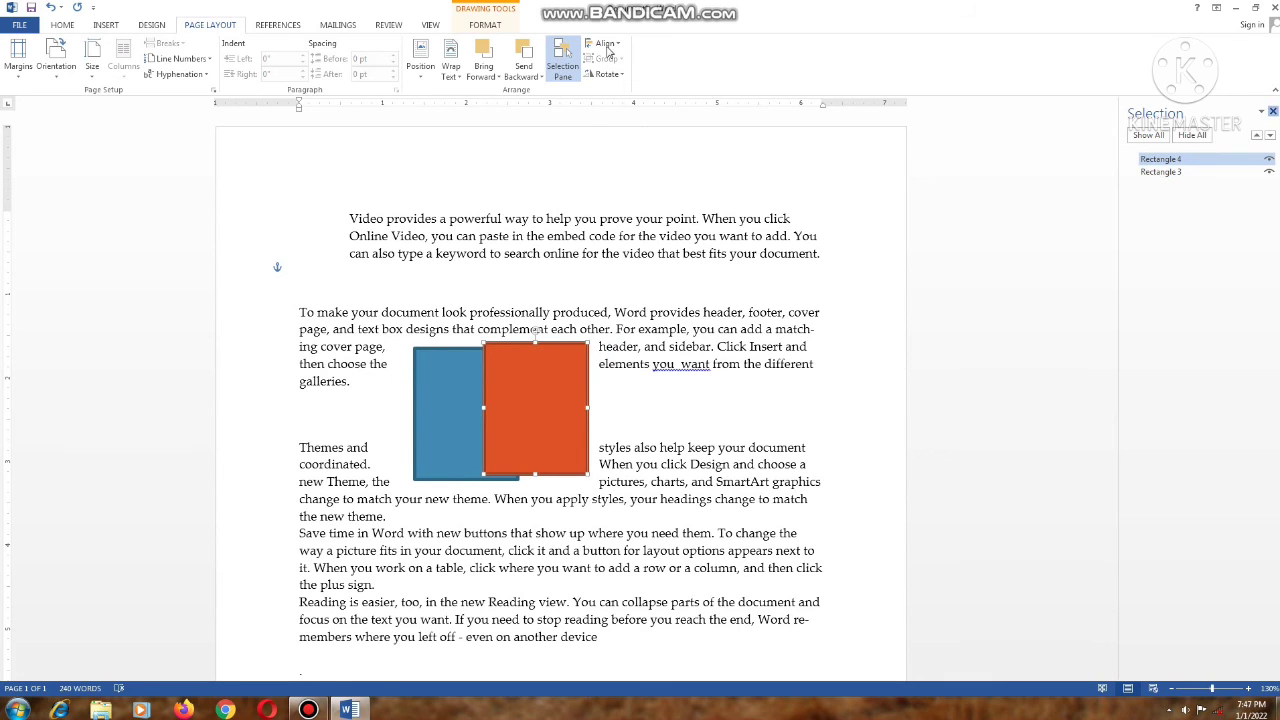
left_click(562, 60)
- Align the red rectangle to the right margin, and move it back beside the blue rectangle
left_click(605, 43)
left_click(648, 92)
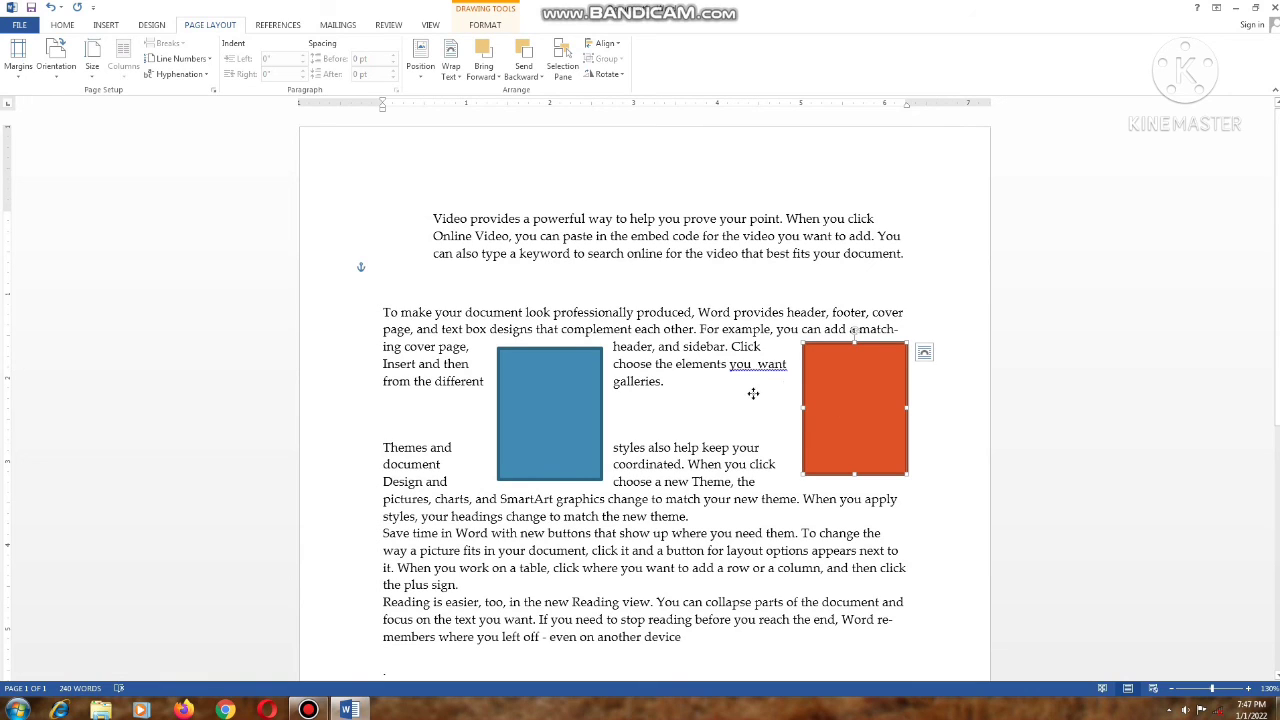
left_click(612, 47)
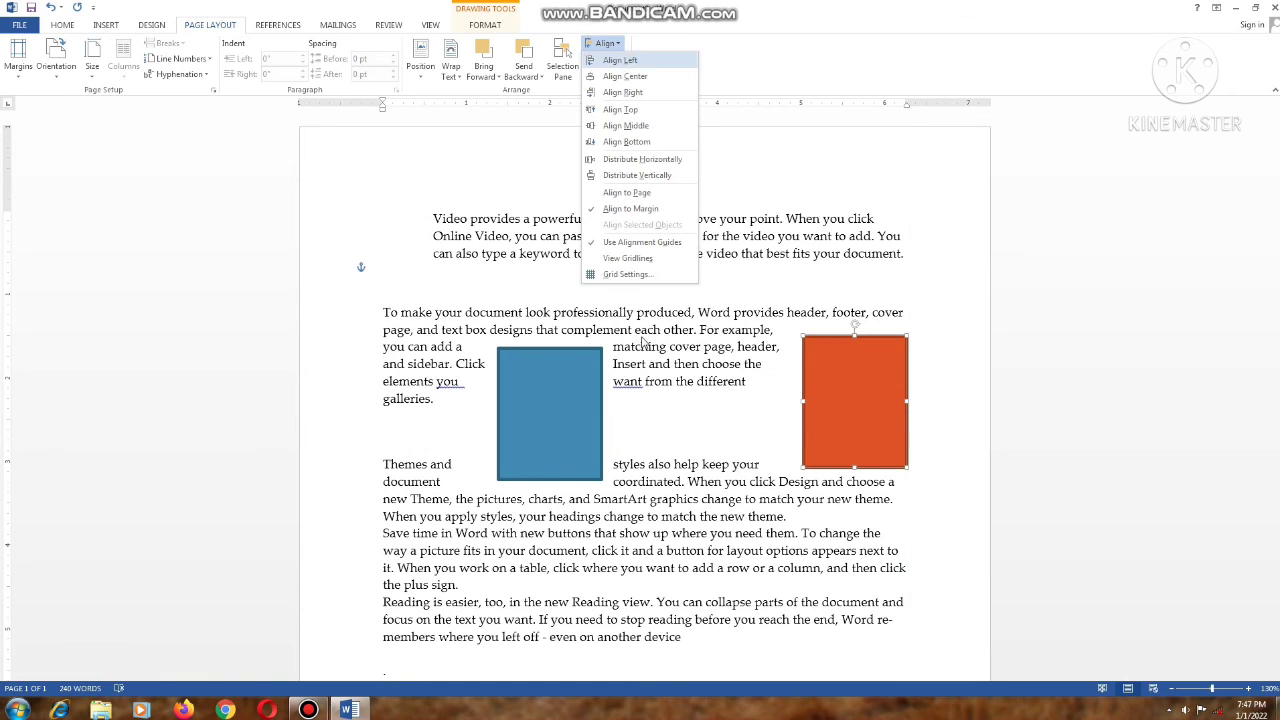
left_click(867, 410)
left_click_drag(867, 410, 677, 406)
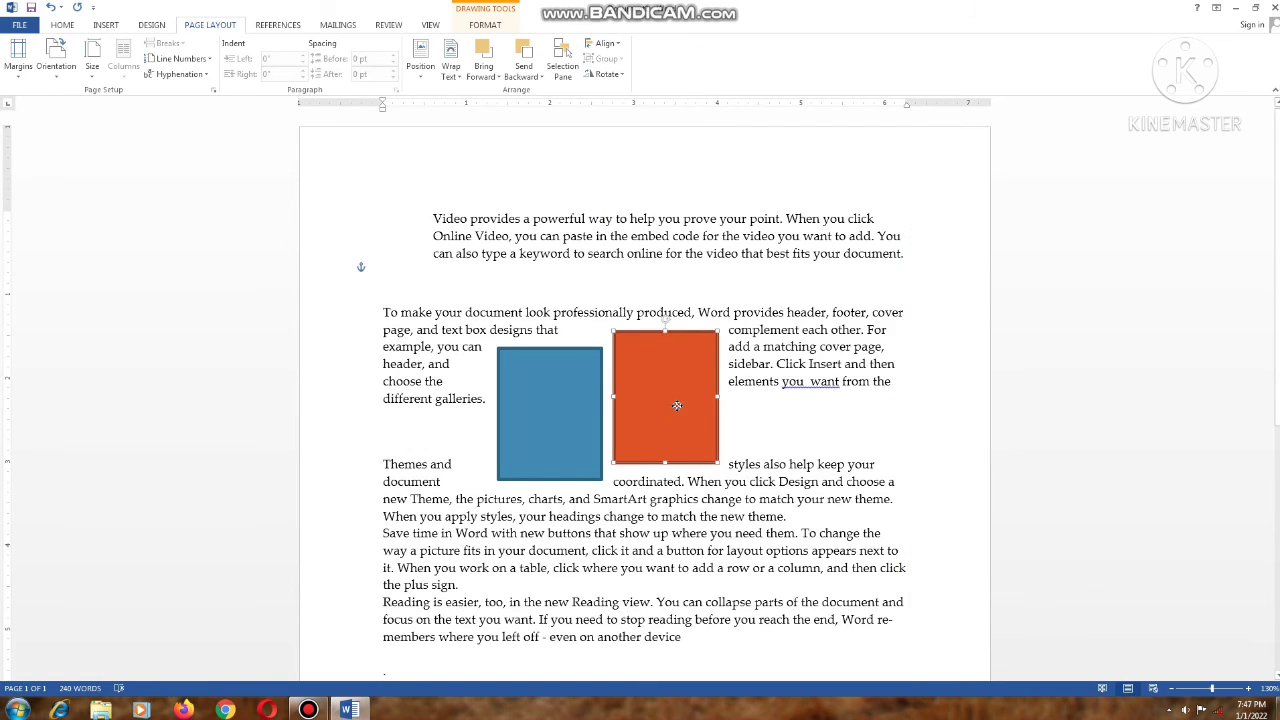
- Group the blue and red rectangles
left_click(554, 422)
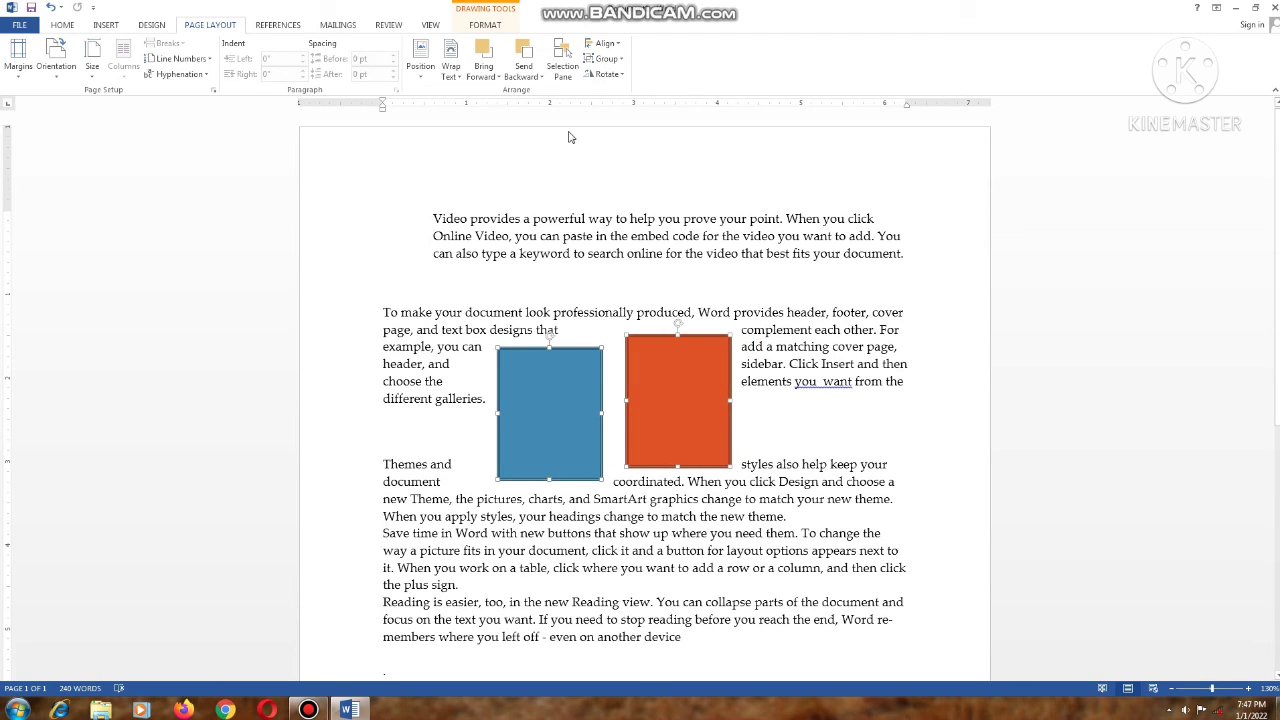
left_click(604, 58)
left_click(608, 73)
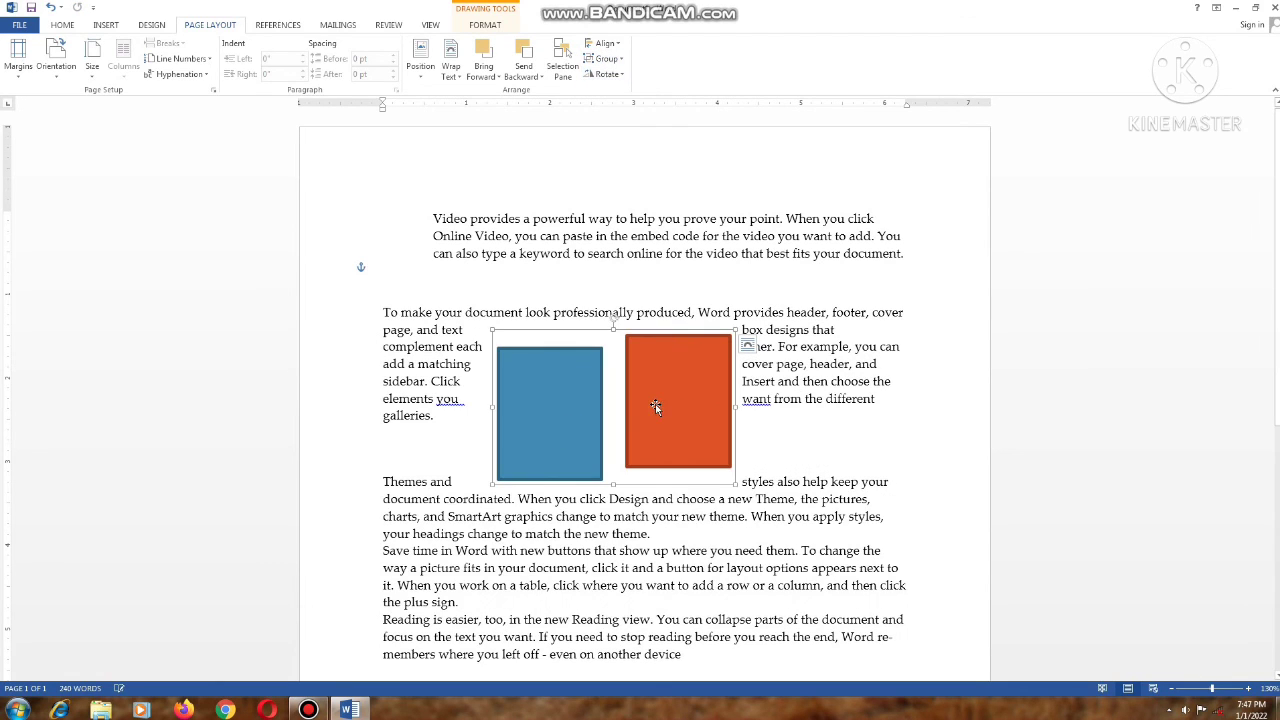
- Move the group down over the third and fourth paragraphs, and ungroup it
left_click_drag(655, 404, 632, 524)
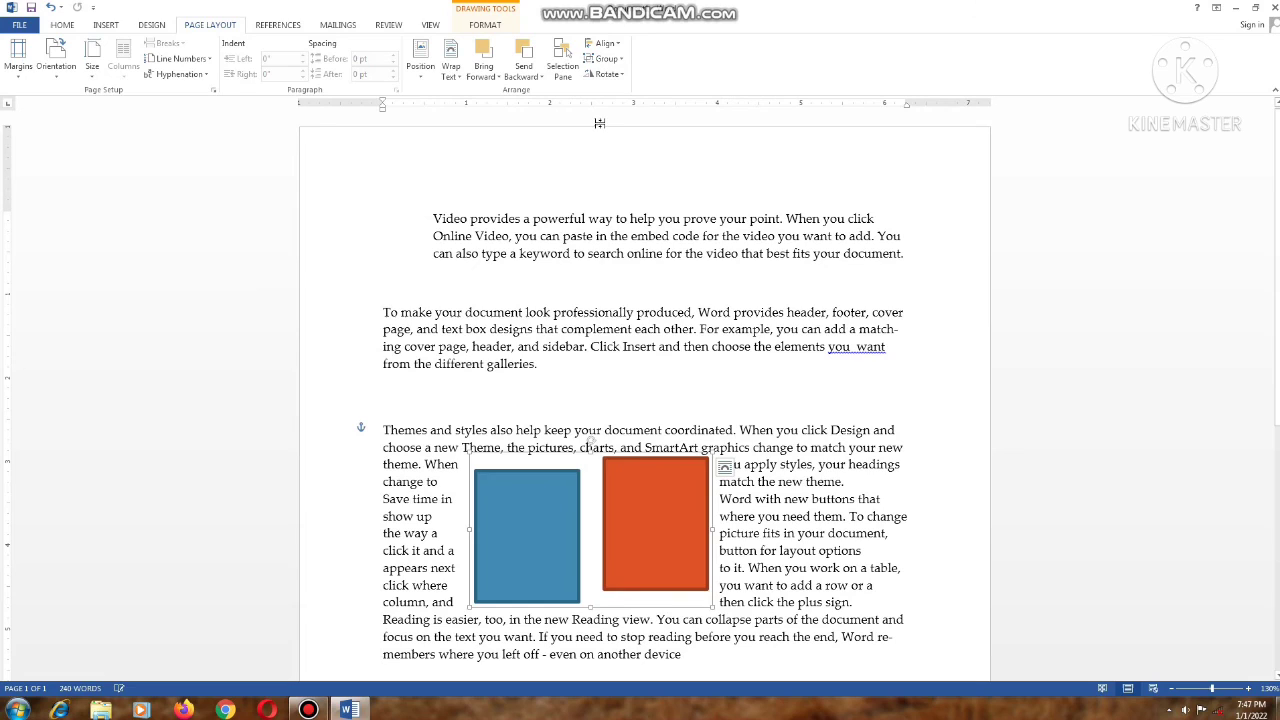
left_click(619, 60)
left_click(614, 97)
- Rotate both rectangles right 90°, and rotate them left 90° back to upright
left_click(610, 74)
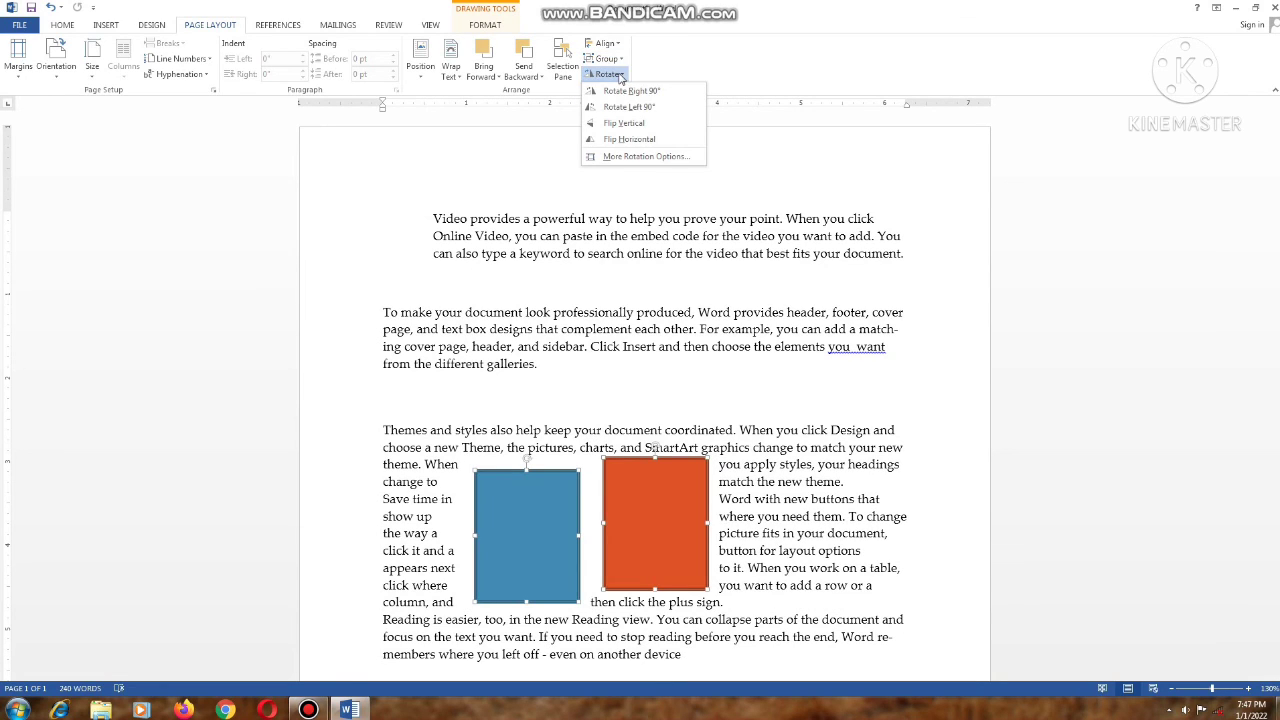
left_click(620, 90)
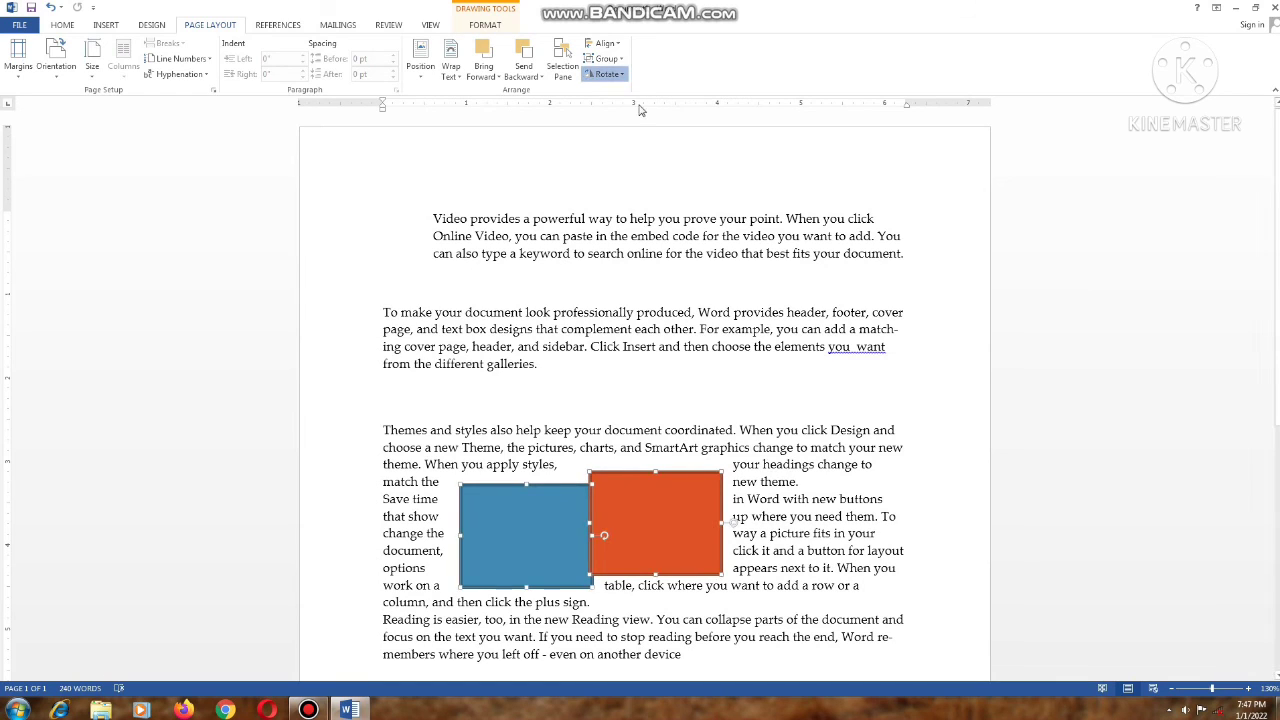
left_click(612, 74)
left_click(620, 100)
- Flip both rectangles vertically and horizontally
left_click(610, 74)
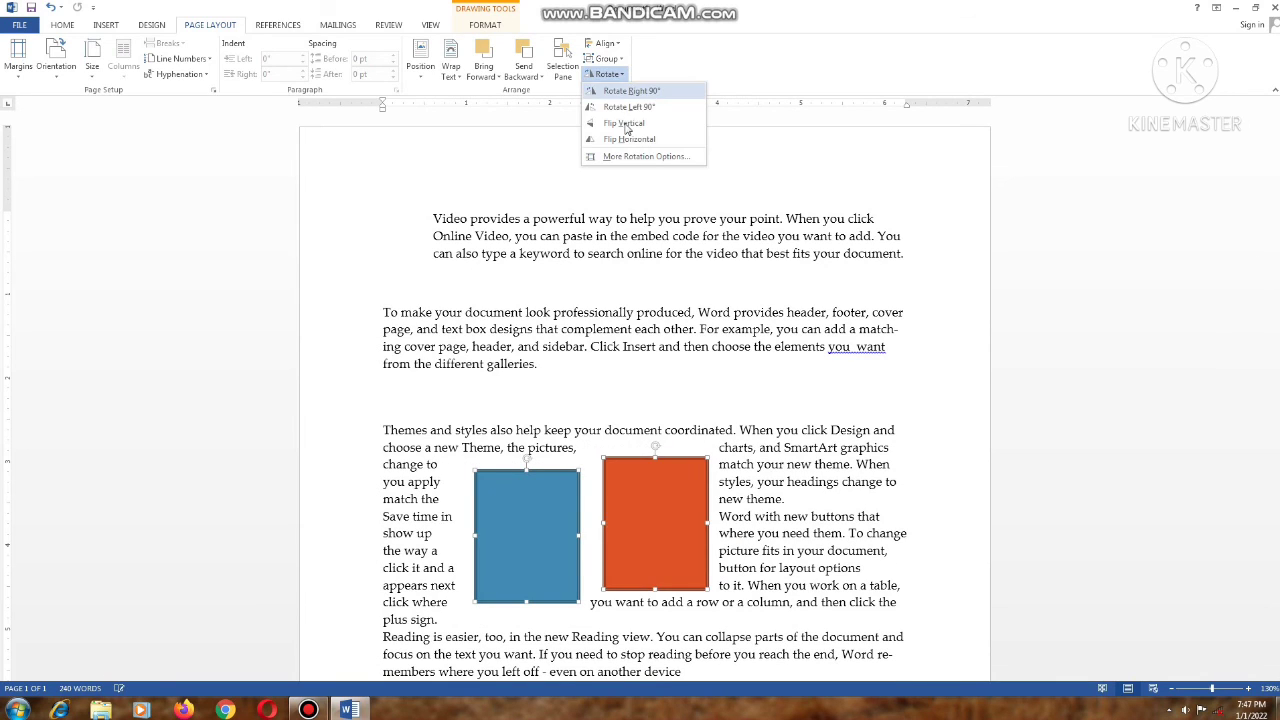
left_click(622, 123)
left_click(605, 75)
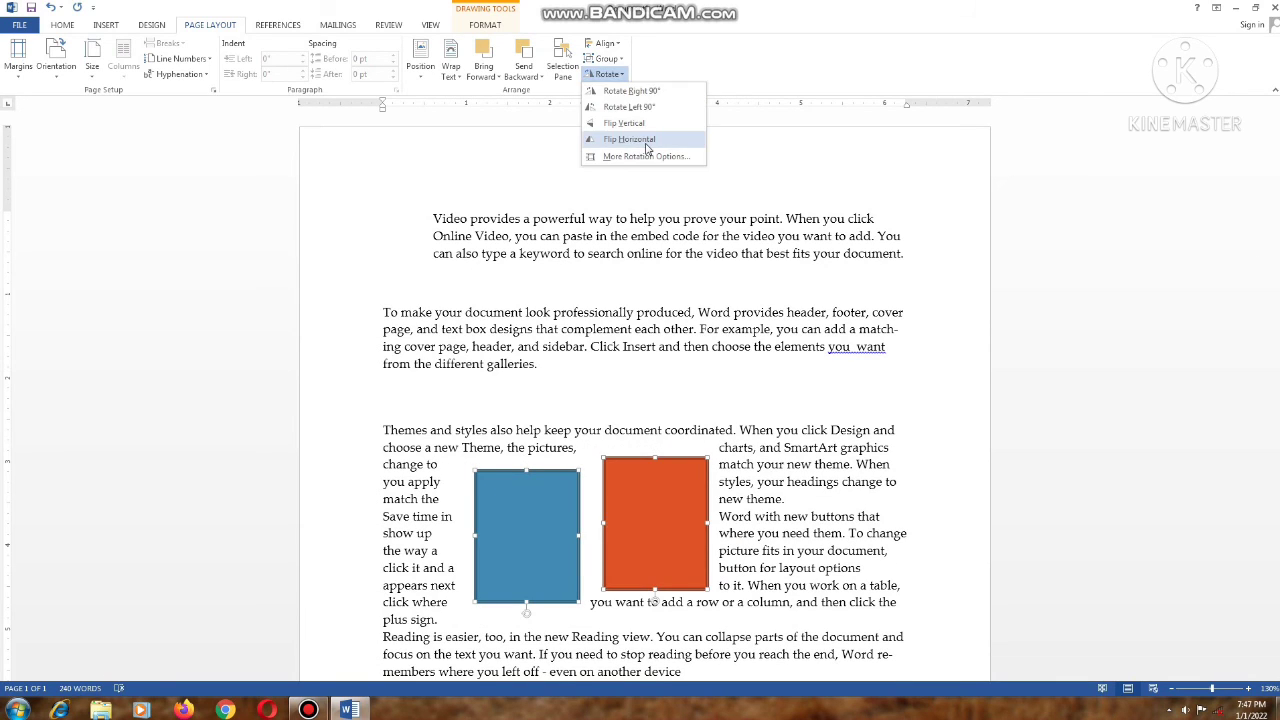
left_click(645, 144)
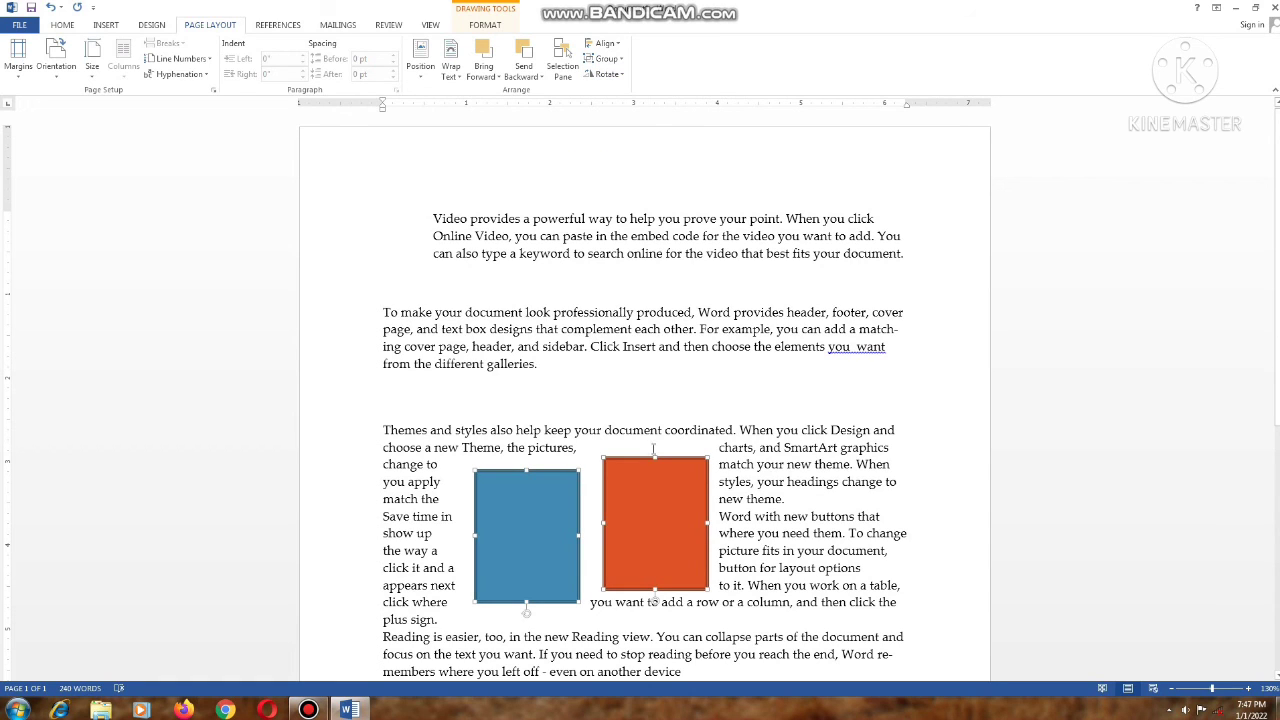
- Move both rectangles up into the second paragraph and clear the selection
left_click_drag(638, 519, 674, 374)
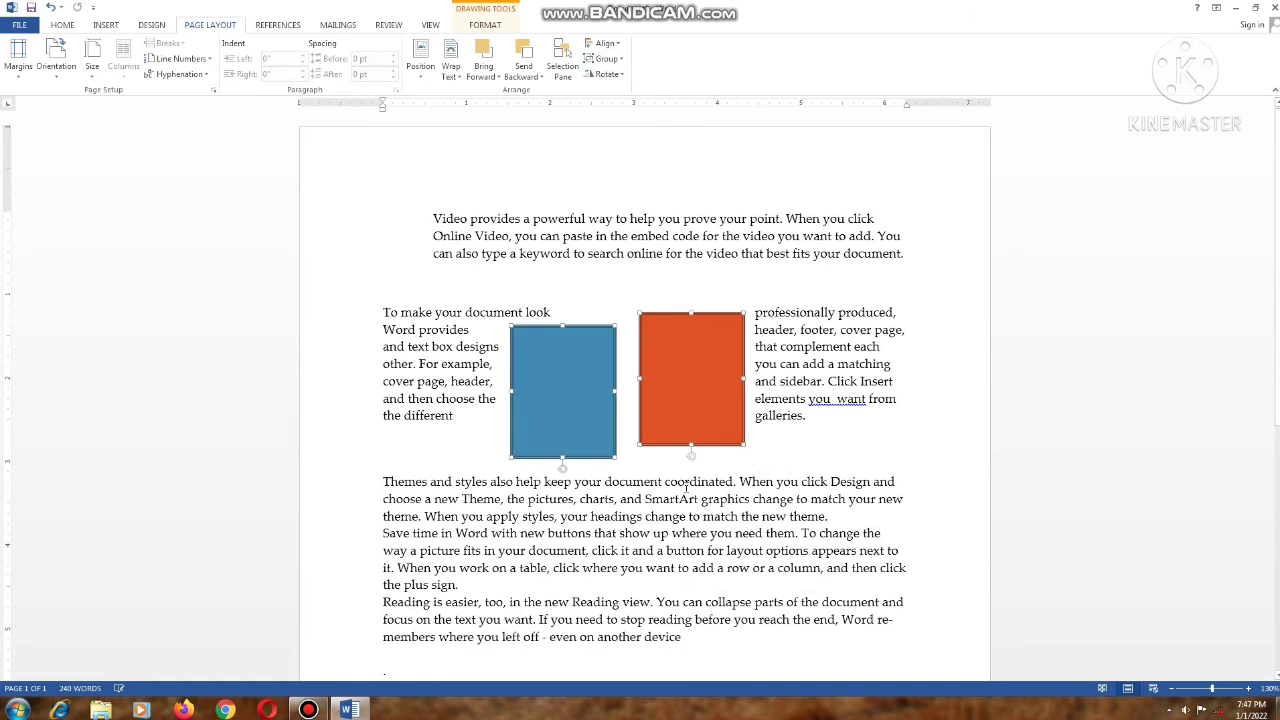
left_click(688, 485)
- Rotate the red rectangle freely, turn it upright slightly farther from the blue one, and clear the selection
left_click(688, 401)
left_click_drag(728, 447, 580, 370)
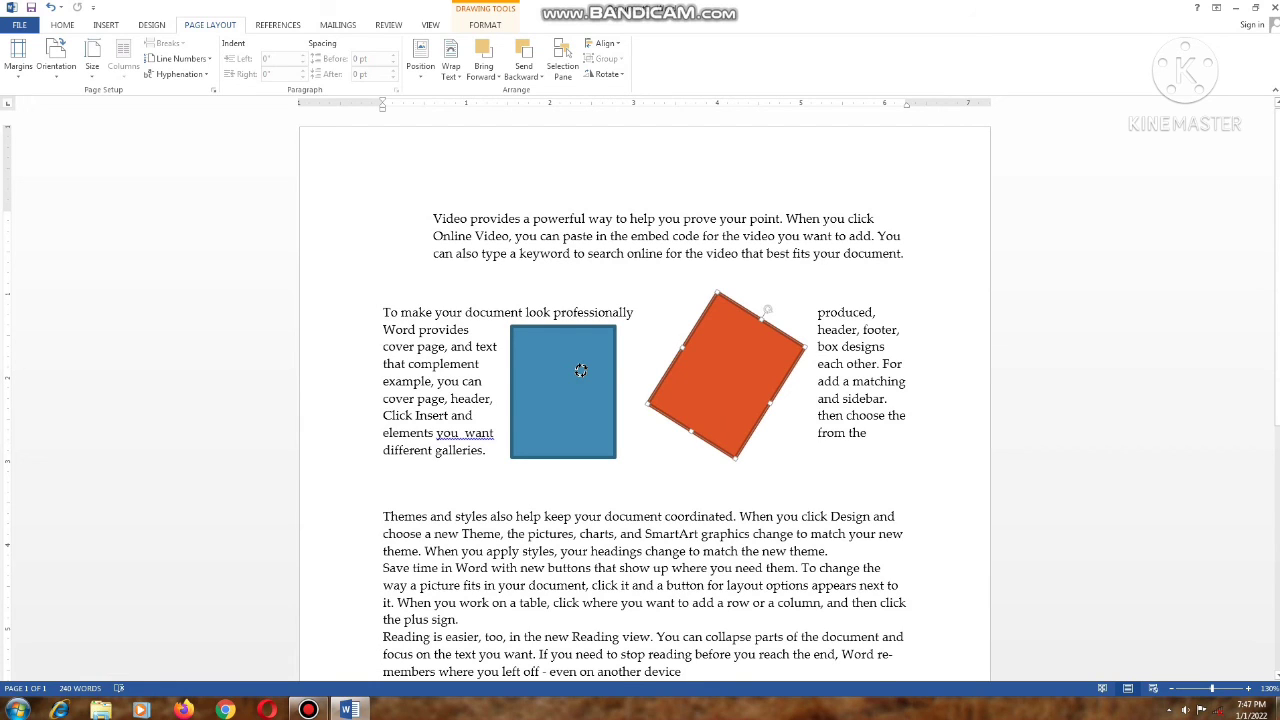
mouse_move(580, 370)
left_mouse_down()
mouse_move(707, 258)
mouse_move(740, 274)
mouse_move(725, 272)
left_mouse_up()
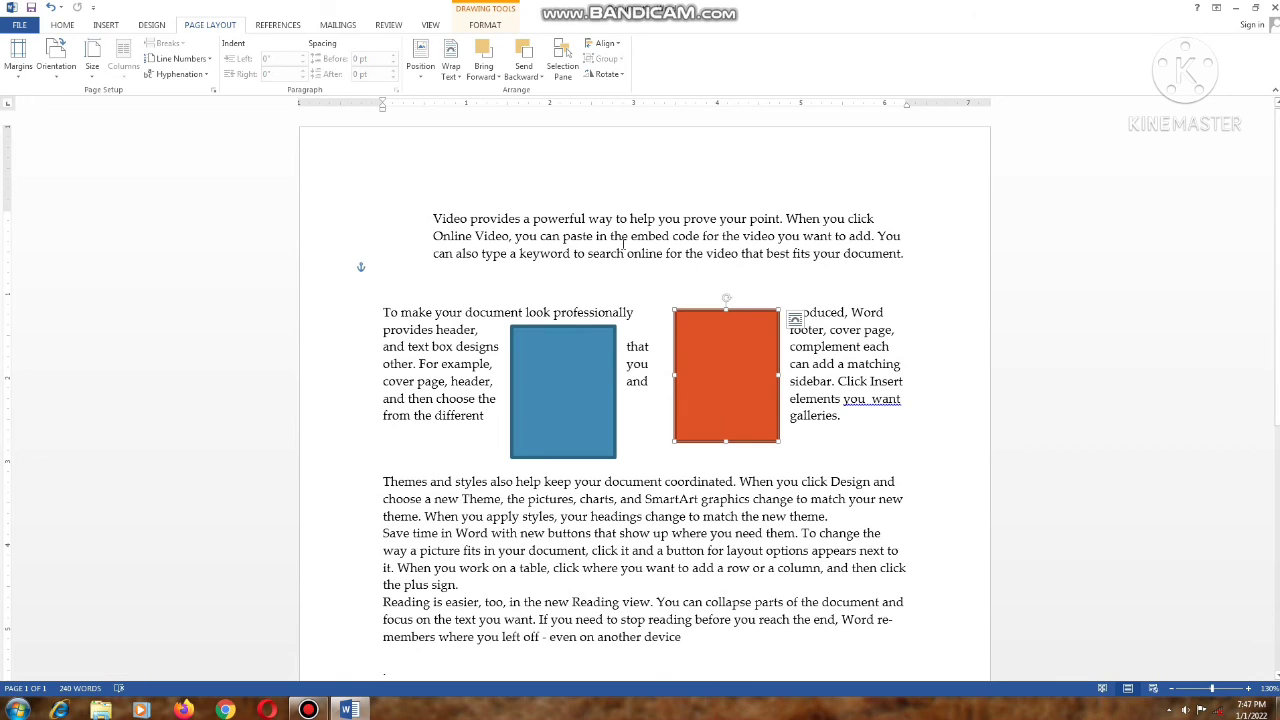
left_click(547, 237)
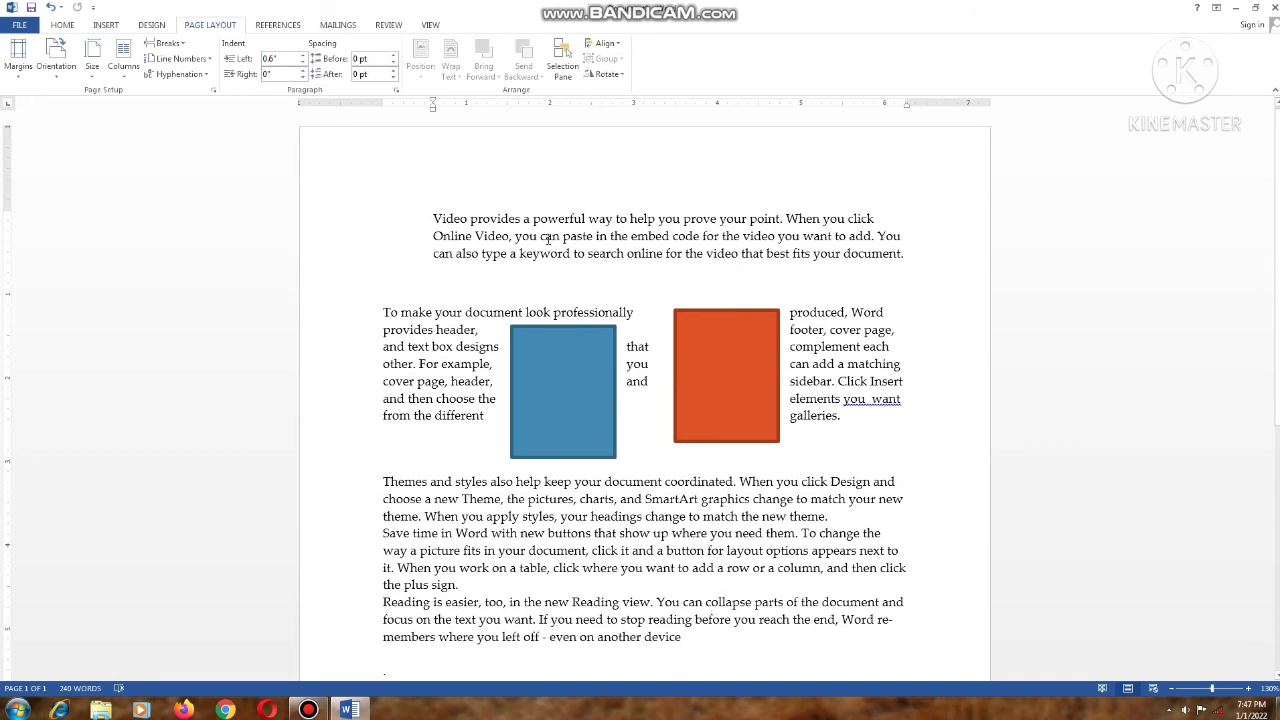